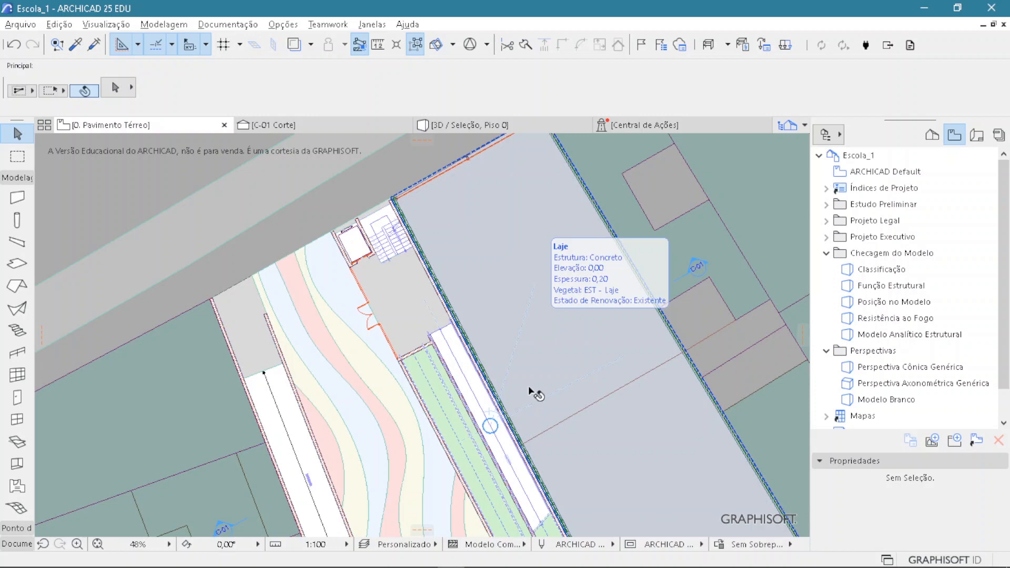
Step: Examine the ground floor plan along the elevator, stairs, ramp and planted strip between the two streets
{"action": "scroll", "coordinate": [531, 394], "scroll_direction": "down", "scroll_amount": 3}
{"action": "middle_click_drag", "start_coordinate": [558, 419], "coordinate": [473, 352]}
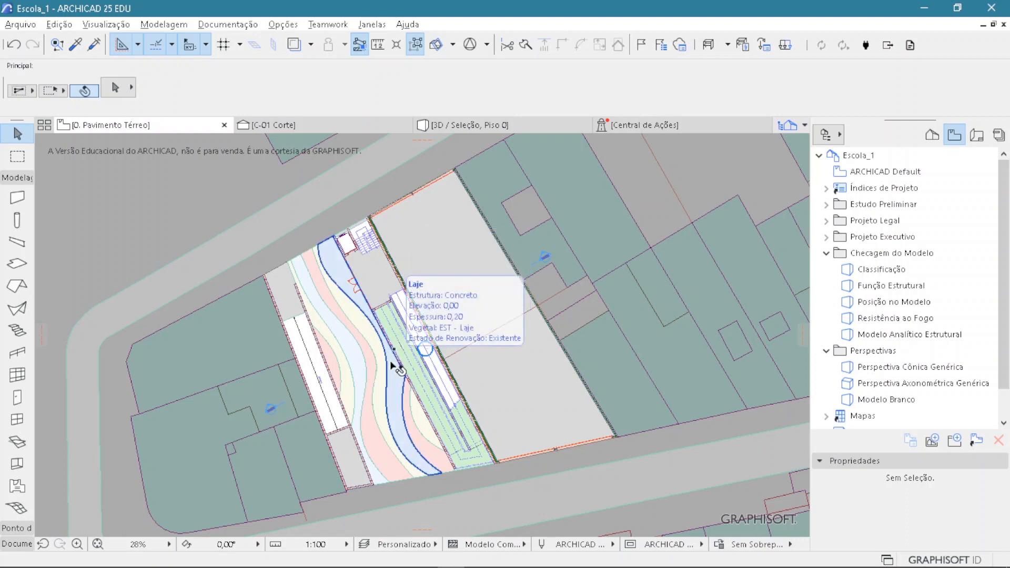
{"action": "middle_click_drag", "start_coordinate": [365, 282], "coordinate": [380, 316]}
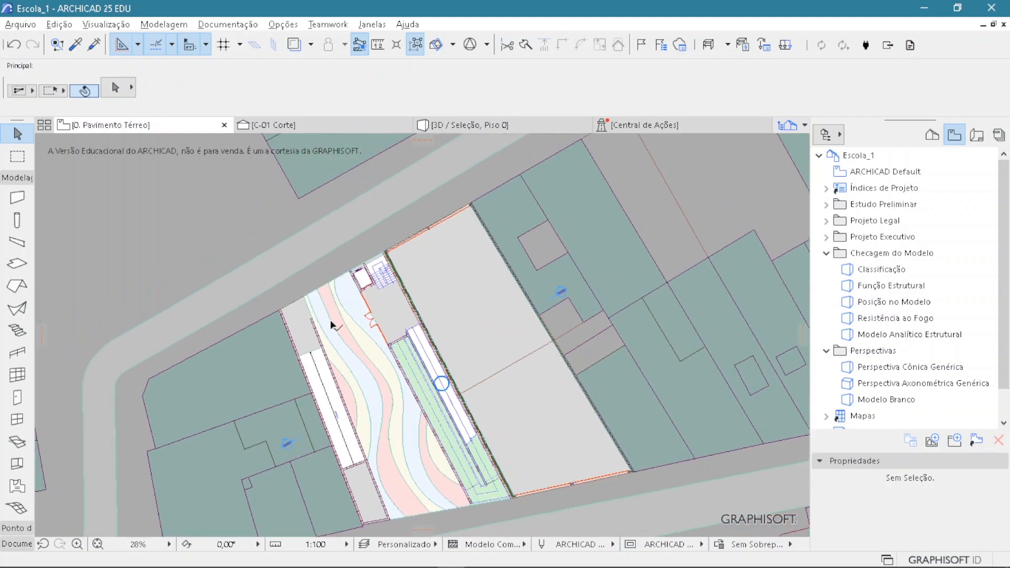
{"action": "scroll", "coordinate": [339, 279], "scroll_direction": "up", "scroll_amount": 2}
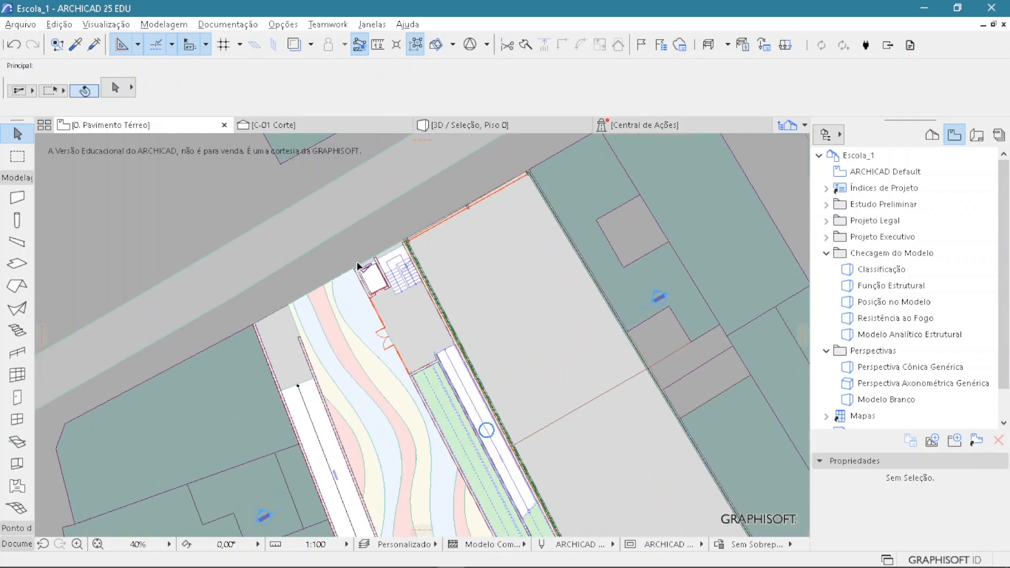
{"action": "scroll", "coordinate": [359, 260], "scroll_direction": "up", "scroll_amount": 6}
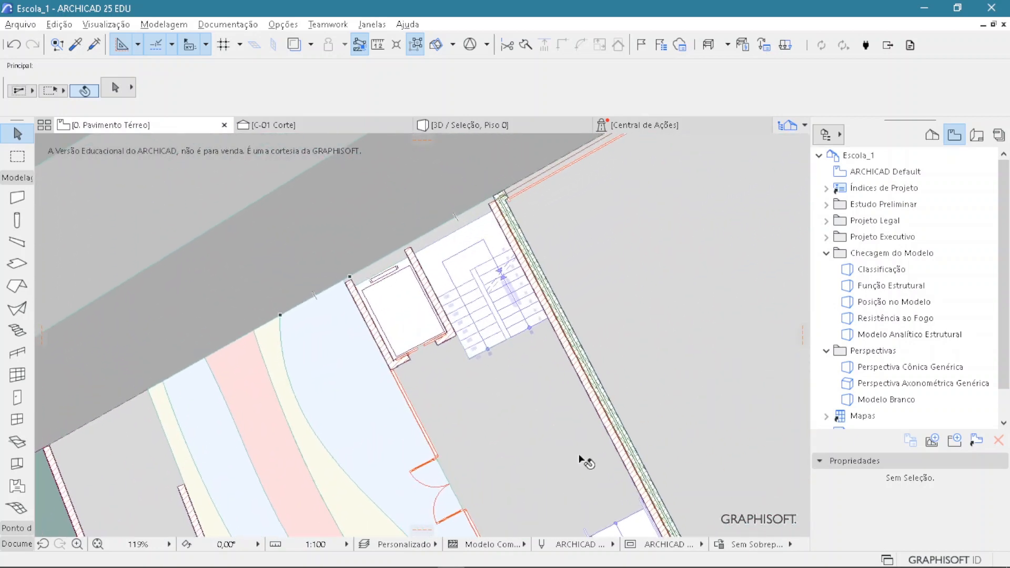
{"action": "scroll", "coordinate": [450, 315], "scroll_direction": "down", "scroll_amount": 3}
{"action": "middle_click_drag", "start_coordinate": [503, 433], "coordinate": [379, 266]}
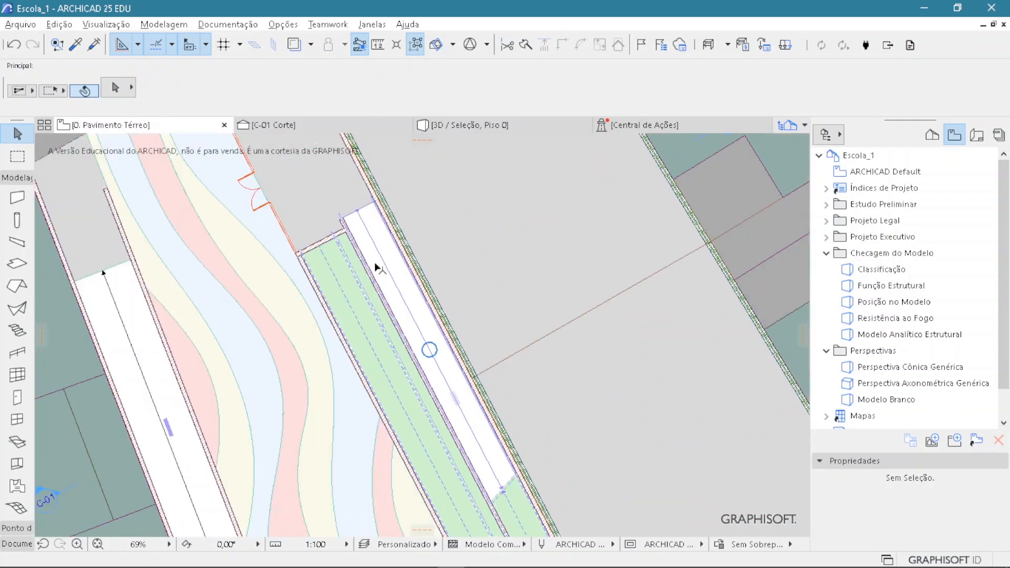
{"action": "middle_click_drag", "start_coordinate": [463, 452], "coordinate": [383, 263]}
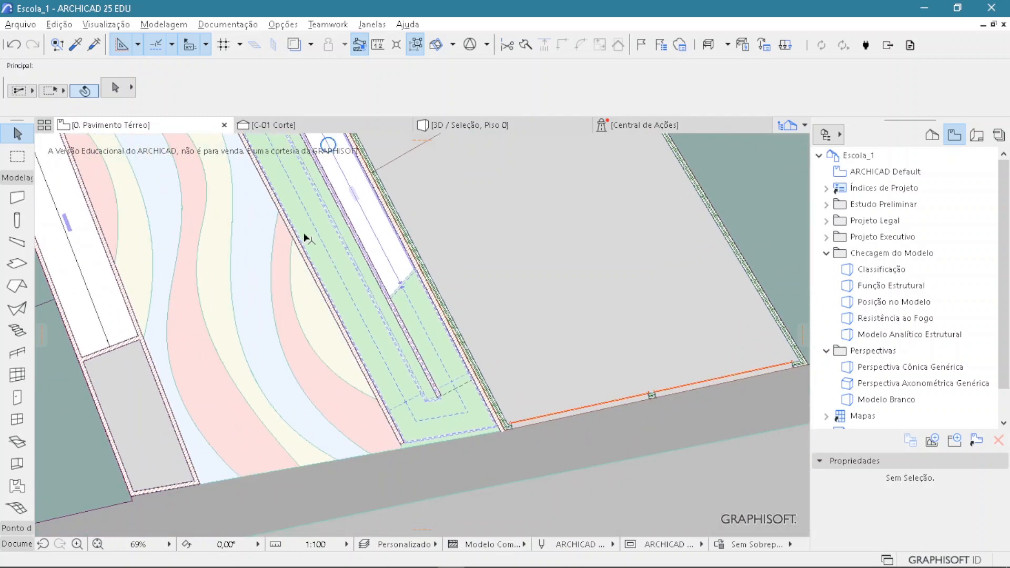
{"action": "middle_click_drag", "start_coordinate": [303, 236], "coordinate": [505, 475]}
{"action": "middle_click_drag", "start_coordinate": [405, 280], "coordinate": [459, 469]}
{"action": "scroll", "coordinate": [320, 305], "scroll_direction": "up", "scroll_amount": 2}
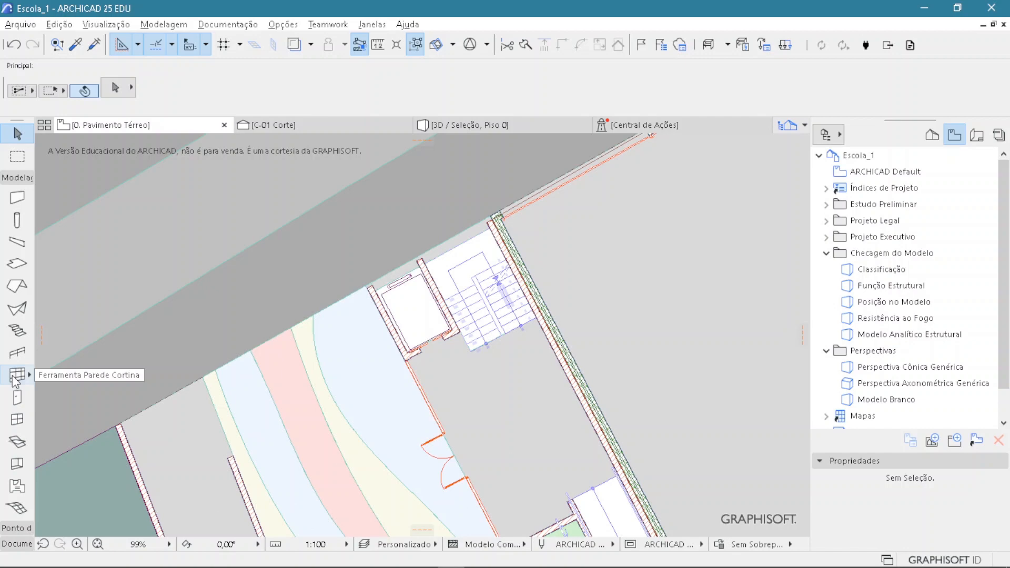
Step: Start a new curtain wall using the "Pele de Vidro" favourite for the street side of the elevator and stairs
{"action": "scroll", "coordinate": [401, 266], "scroll_direction": "up", "scroll_amount": 3}
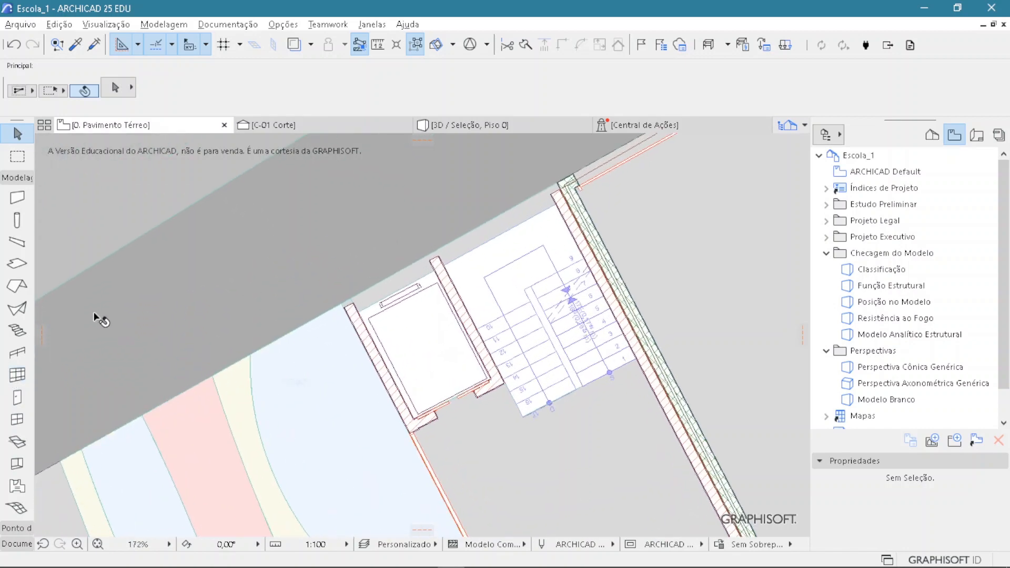
{"action": "middle_click_drag", "start_coordinate": [418, 320], "coordinate": [298, 371]}
{"action": "scroll", "coordinate": [299, 371], "scroll_direction": "up", "scroll_amount": 1}
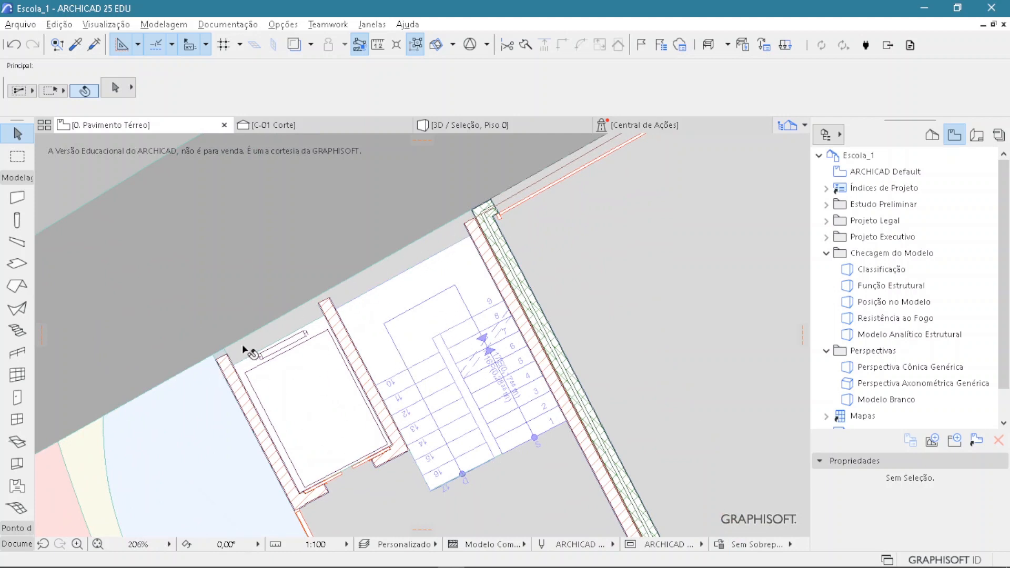
{"action": "middle_click_drag", "start_coordinate": [435, 262], "coordinate": [501, 254]}
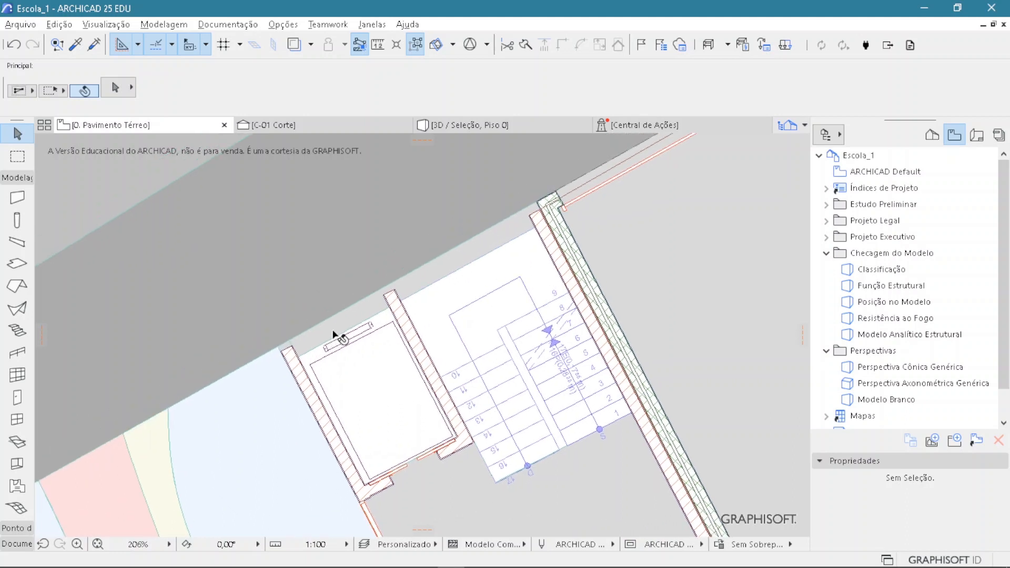
{"action": "left_click", "coordinate": [22, 379]}
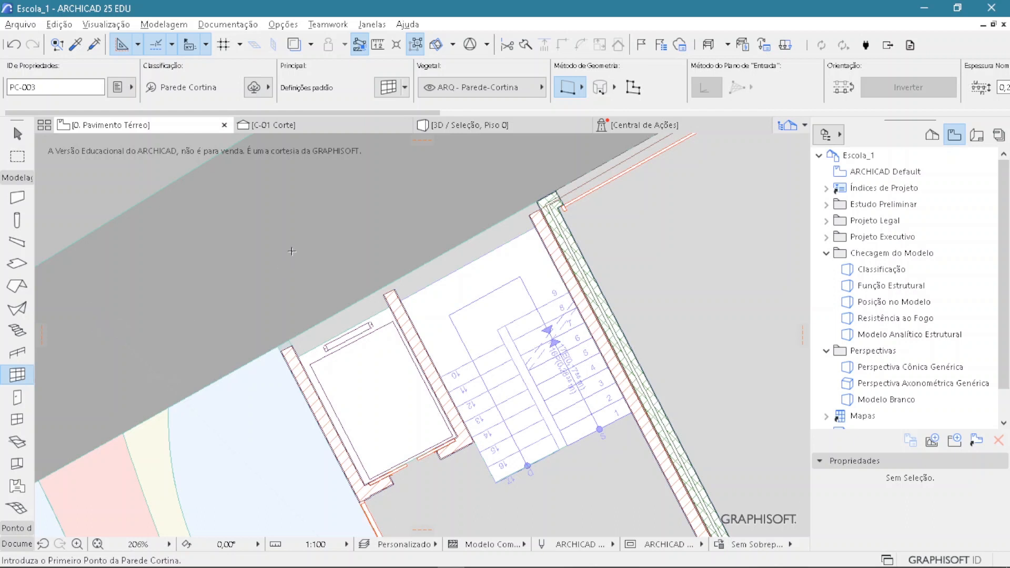
{"action": "left_click", "coordinate": [404, 88]}
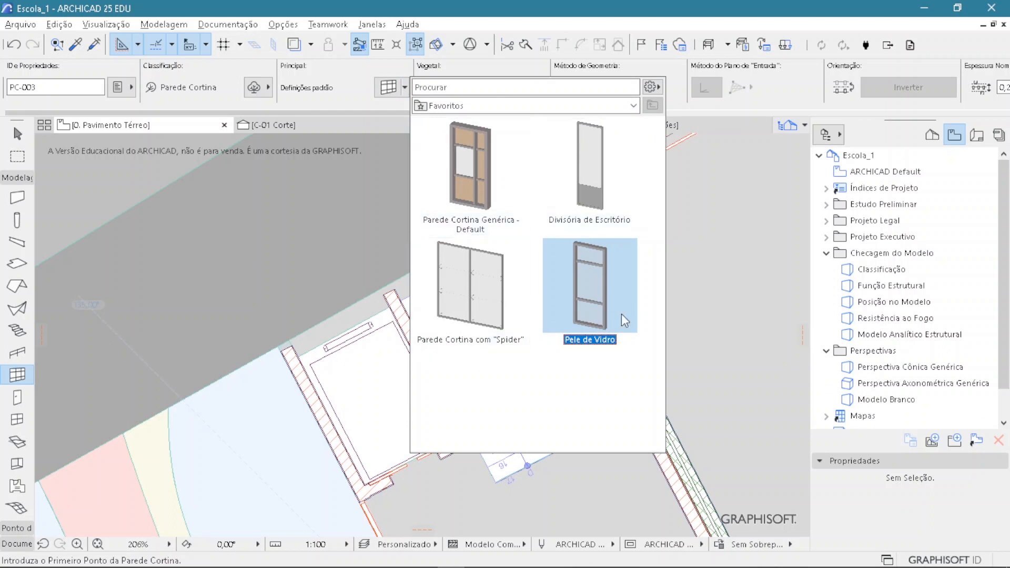
{"action": "double_click", "coordinate": [592, 295]}
Step: Draw a straight curtain wall about 4.94 m long along the street front, from the stairwell's outer wall to the elevator's outer wall
{"action": "scroll", "coordinate": [326, 382], "scroll_direction": "up", "scroll_amount": 3}
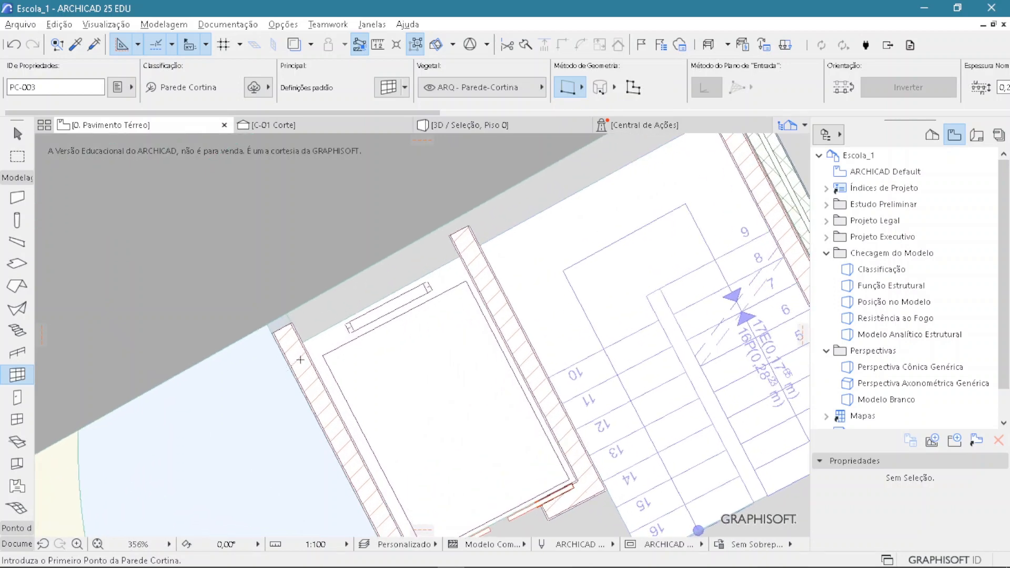
{"action": "middle_click_drag", "start_coordinate": [289, 350], "coordinate": [289, 377]}
{"action": "scroll", "coordinate": [289, 377], "scroll_direction": "up", "scroll_amount": 1}
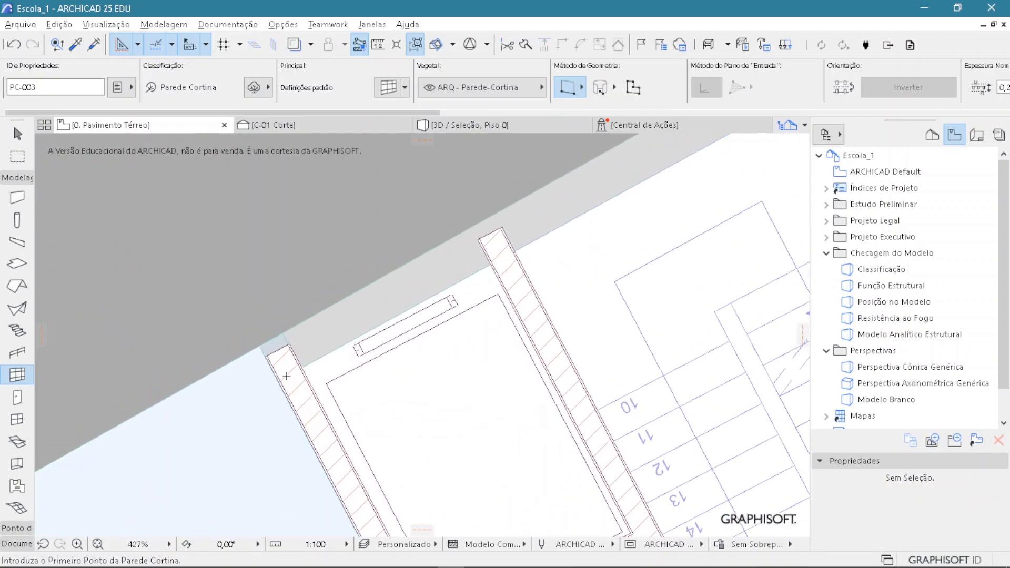
{"action": "middle_click_drag", "start_coordinate": [735, 182], "coordinate": [627, 302]}
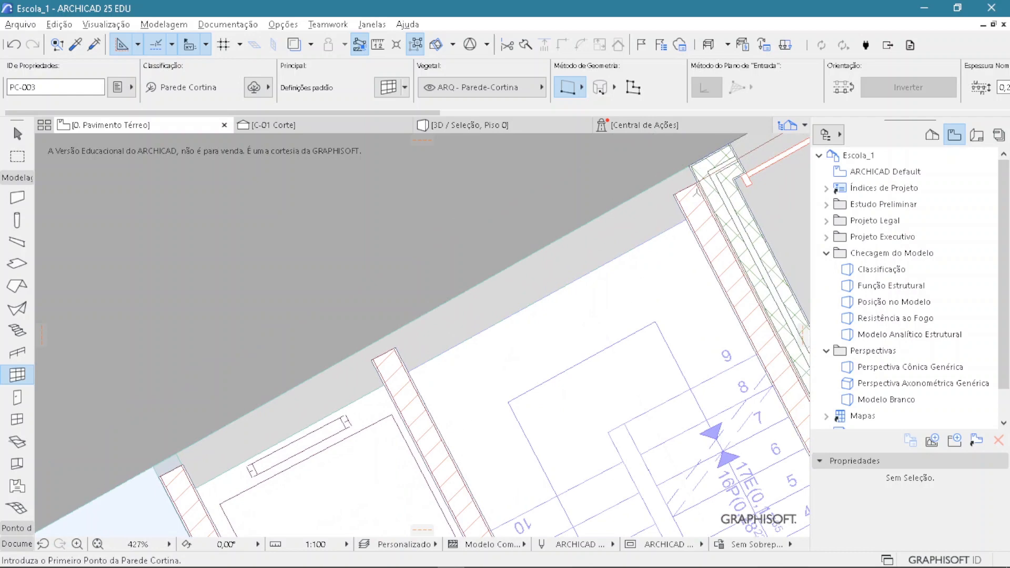
{"action": "scroll", "coordinate": [698, 191], "scroll_direction": "up", "scroll_amount": 3}
{"action": "middle_click_drag", "start_coordinate": [699, 191], "coordinate": [684, 240]}
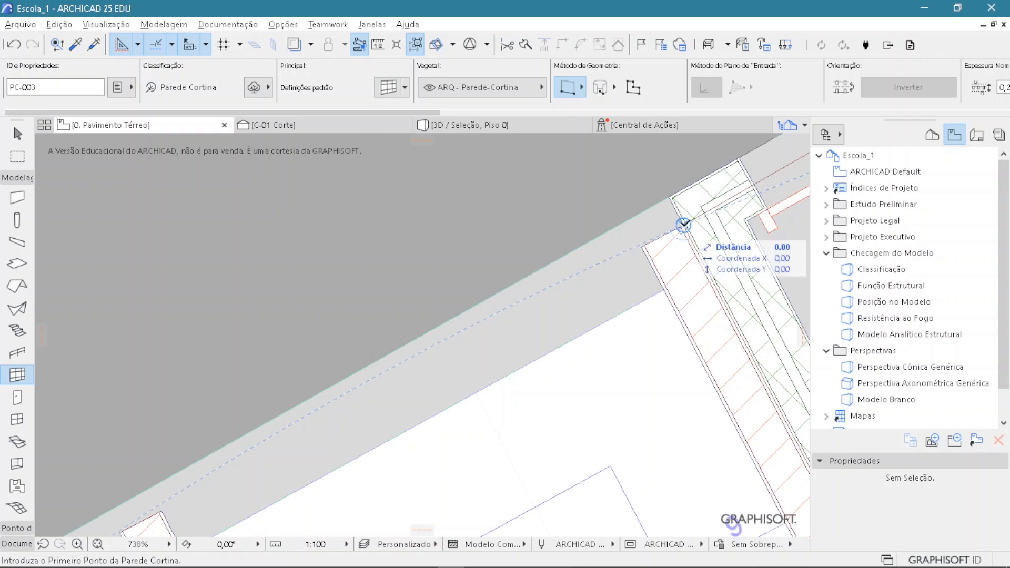
{"action": "left_click", "coordinate": [683, 224]}
{"action": "scroll", "coordinate": [536, 314], "scroll_direction": "down", "scroll_amount": 2}
{"action": "middle_click_drag", "start_coordinate": [460, 346], "coordinate": [749, 179]}
{"action": "scroll", "coordinate": [292, 419], "scroll_direction": "up", "scroll_amount": 4}
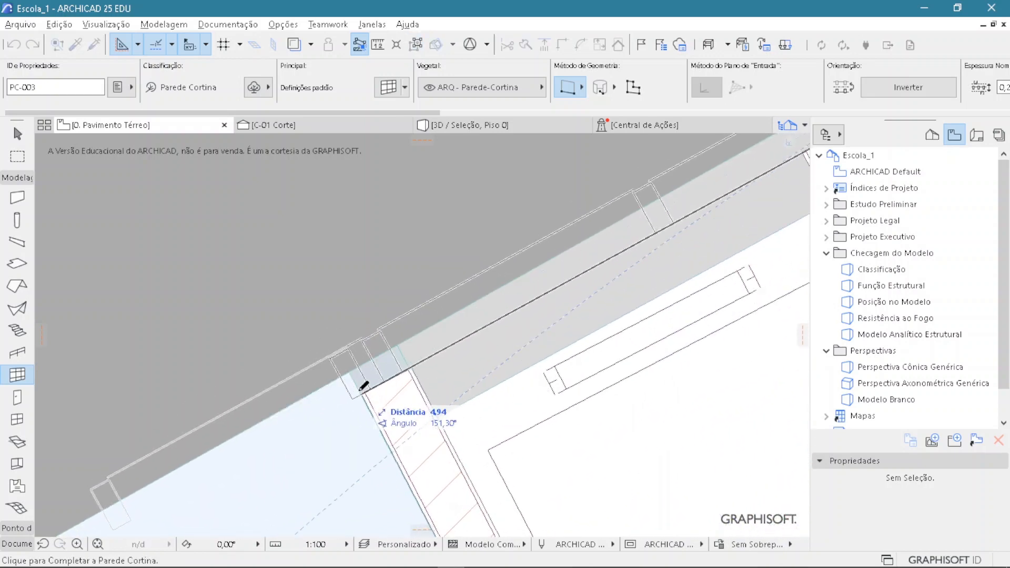
{"action": "left_click", "coordinate": [362, 391]}
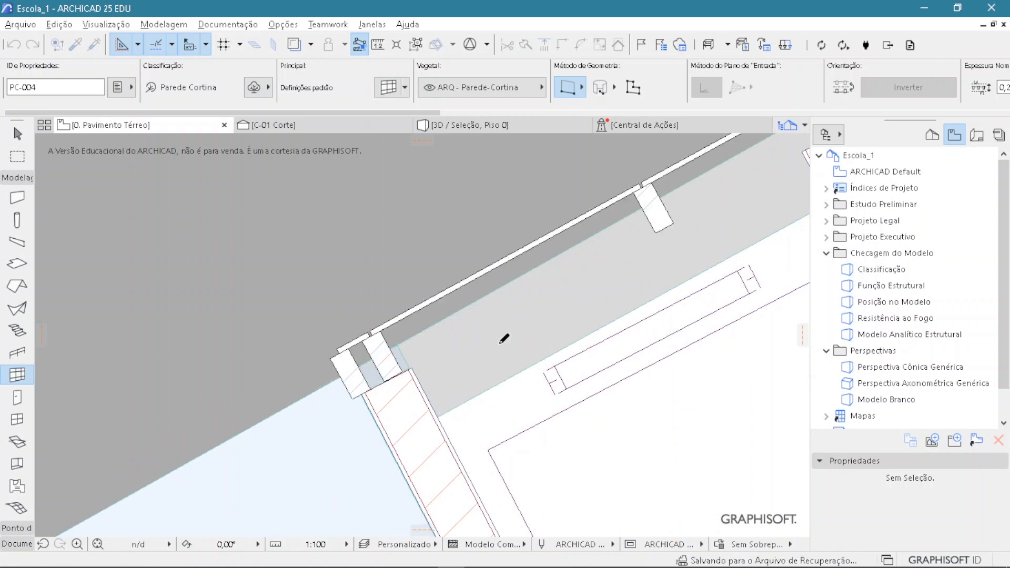
{"action": "scroll", "coordinate": [525, 321], "scroll_direction": "down", "scroll_amount": 3}
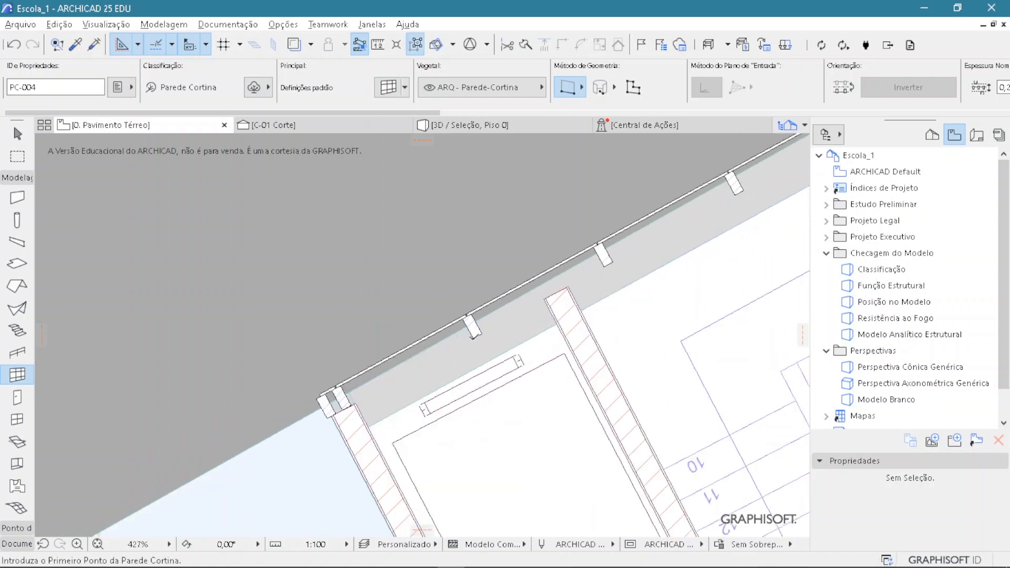
{"action": "key", "text": "Escape"}
{"action": "scroll", "coordinate": [481, 342], "scroll_direction": "down", "scroll_amount": 2}
{"action": "middle_click_drag", "start_coordinate": [488, 336], "coordinate": [410, 391]}
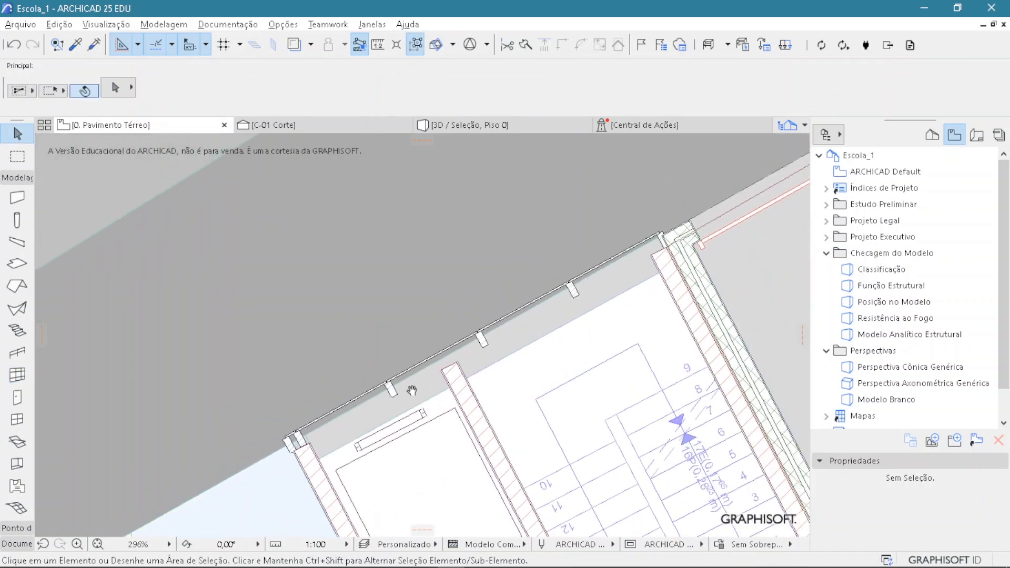
{"action": "left_click", "coordinate": [479, 336]}
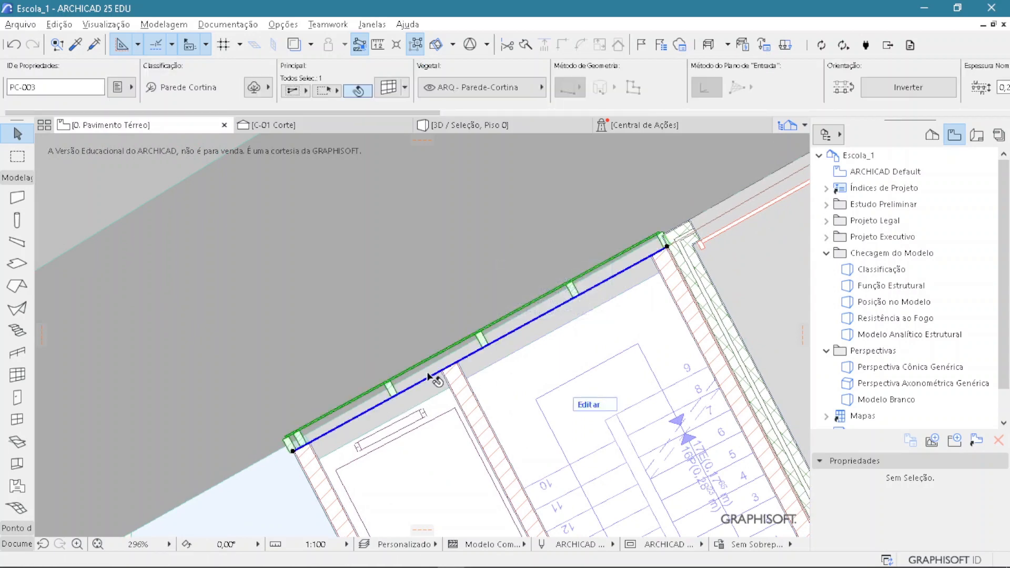
{"action": "key", "text": "Escape"}
Step: Enclose the elevator and stair area with a rectangular marquee and display that portion in 3D
{"action": "scroll", "coordinate": [315, 326], "scroll_direction": "down", "scroll_amount": 3}
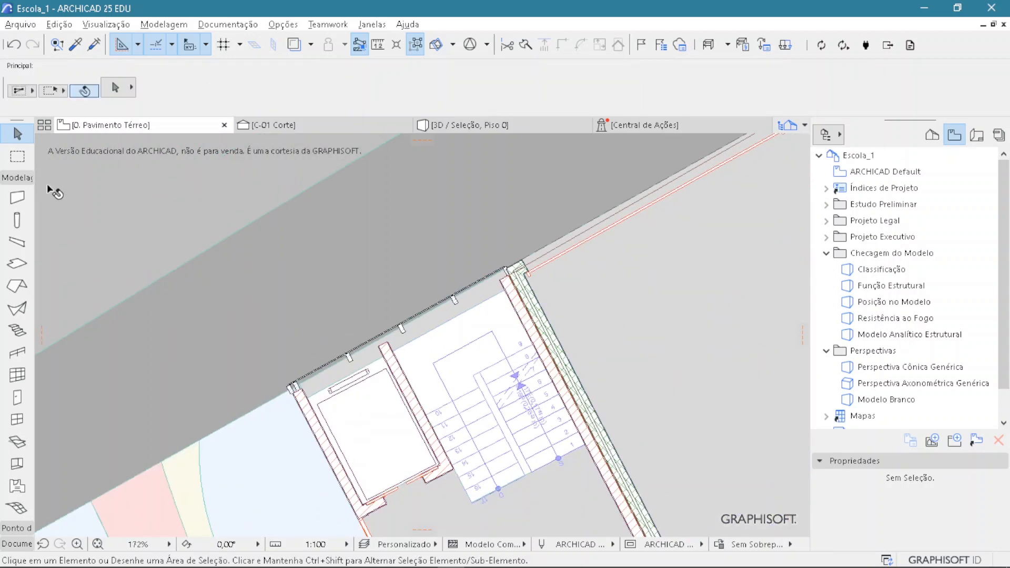
{"action": "left_click", "coordinate": [17, 156]}
{"action": "left_click", "coordinate": [220, 199]}
{"action": "left_click", "coordinate": [604, 459]}
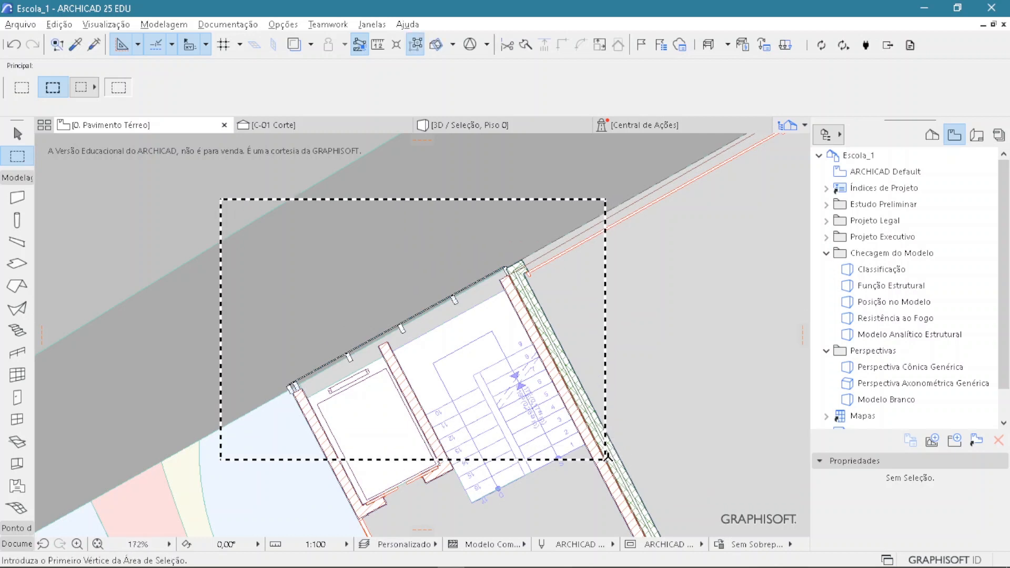
{"action": "key", "text": "F5"}
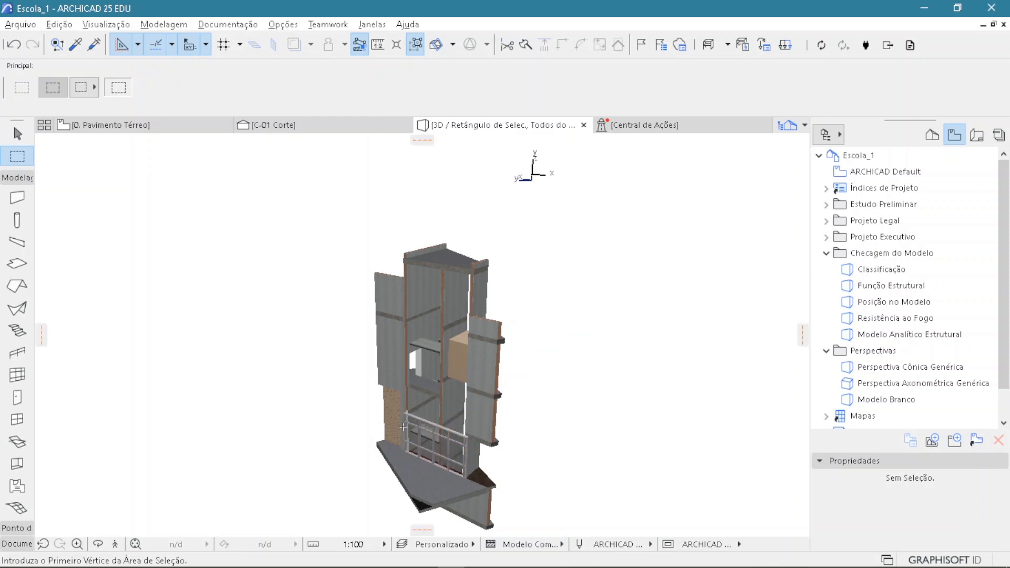
{"action": "scroll", "coordinate": [460, 459], "scroll_direction": "up", "scroll_amount": 3}
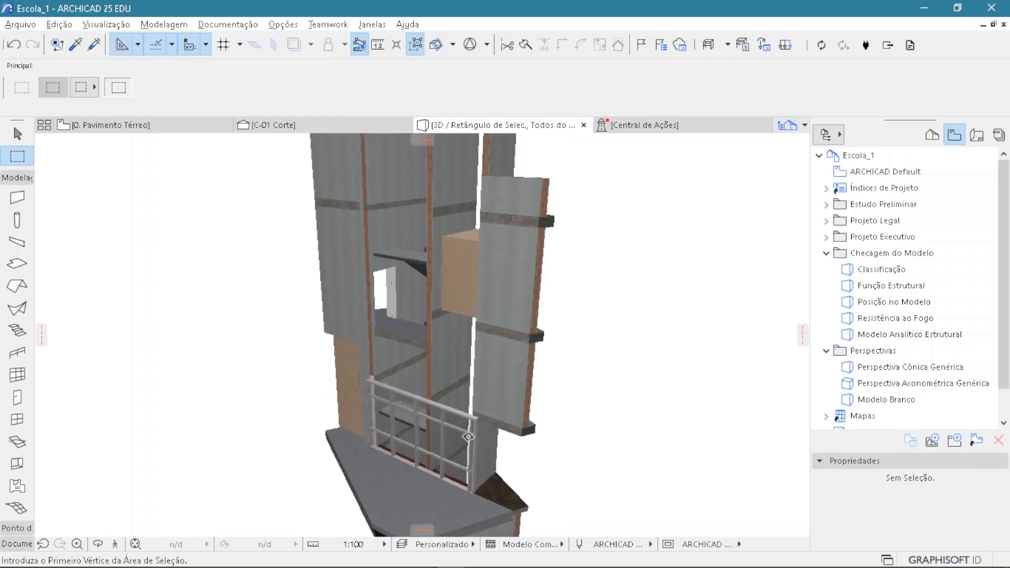
{"action": "scroll", "coordinate": [470, 317], "scroll_direction": "down", "scroll_amount": 2}
{"action": "middle_click_drag", "start_coordinate": [469, 320], "coordinate": [454, 363]}
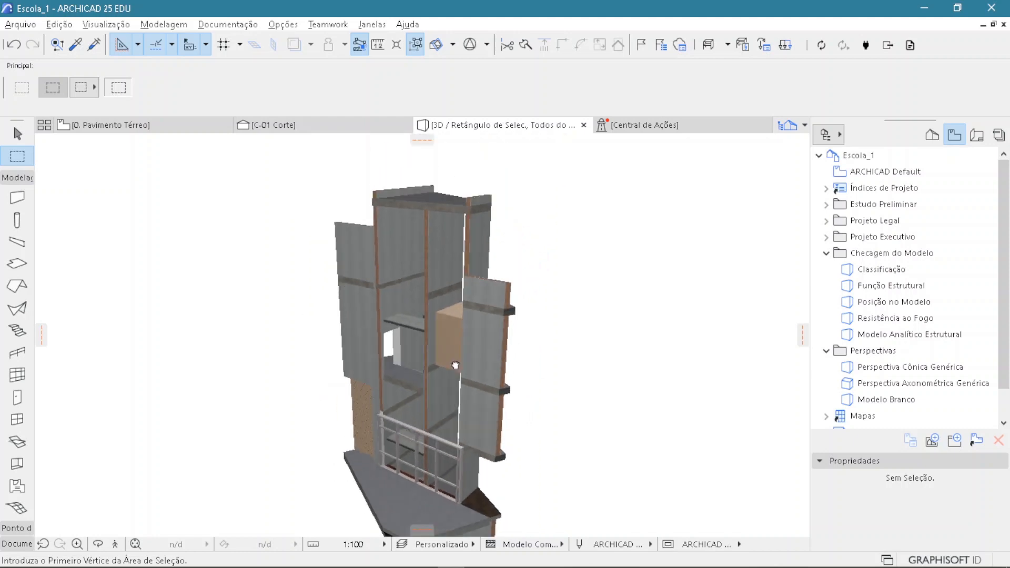
Step: Check the top and base elevations of the uppermost wall beside the stairwell
{"action": "key", "text": "Escape"}
{"action": "left_click", "coordinate": [476, 203]}
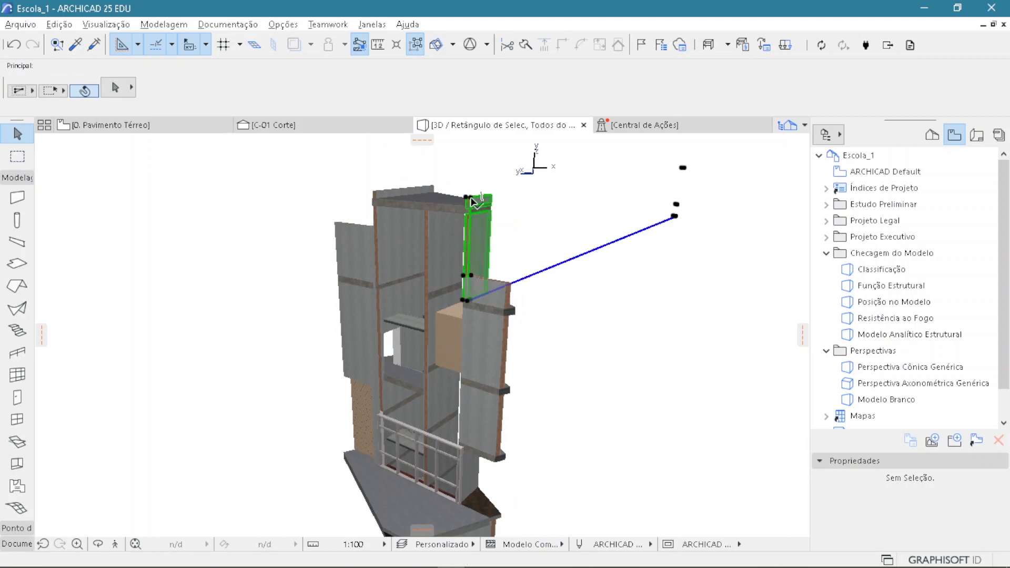
{"action": "scroll", "coordinate": [601, 89], "scroll_direction": "down", "scroll_amount": 4}
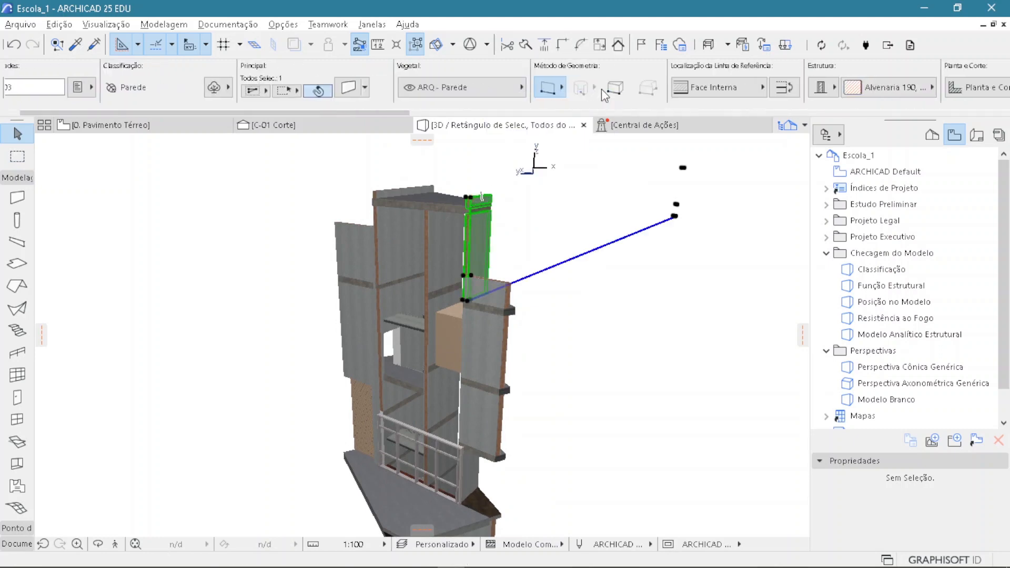
{"action": "scroll", "coordinate": [595, 102], "scroll_direction": "down", "scroll_amount": 8}
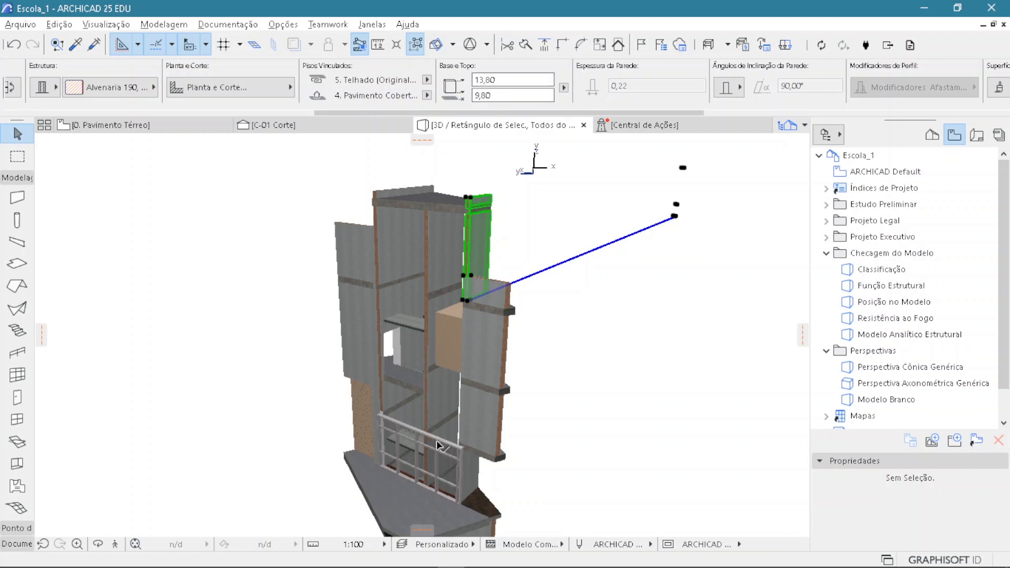
{"action": "key", "text": "Delete"}
Step: Set the new curtain wall's top elevation to 13,80 so it spans the full facade height
{"action": "left_click", "coordinate": [437, 444]}
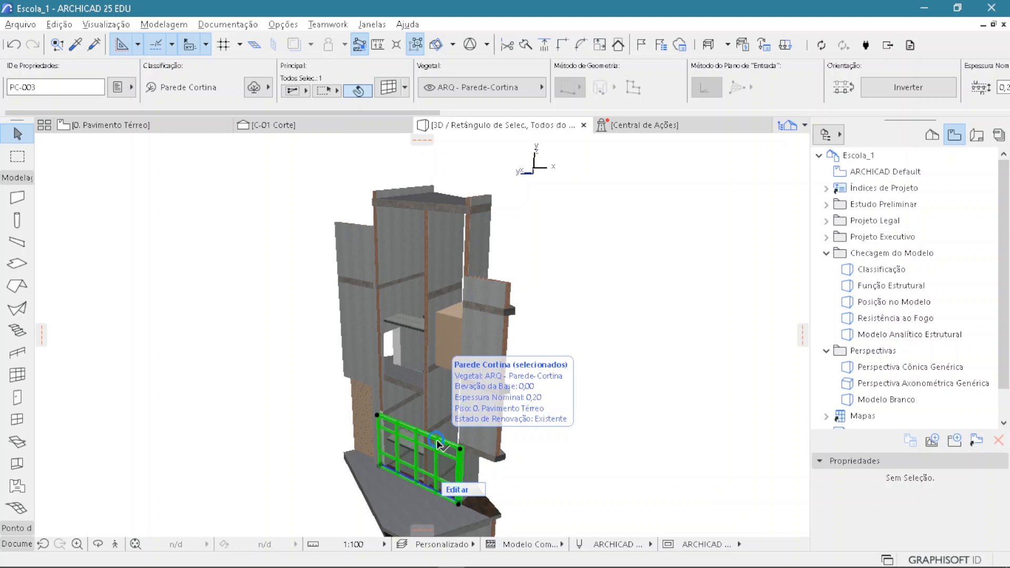
{"action": "scroll", "coordinate": [599, 79], "scroll_direction": "down", "scroll_amount": 5}
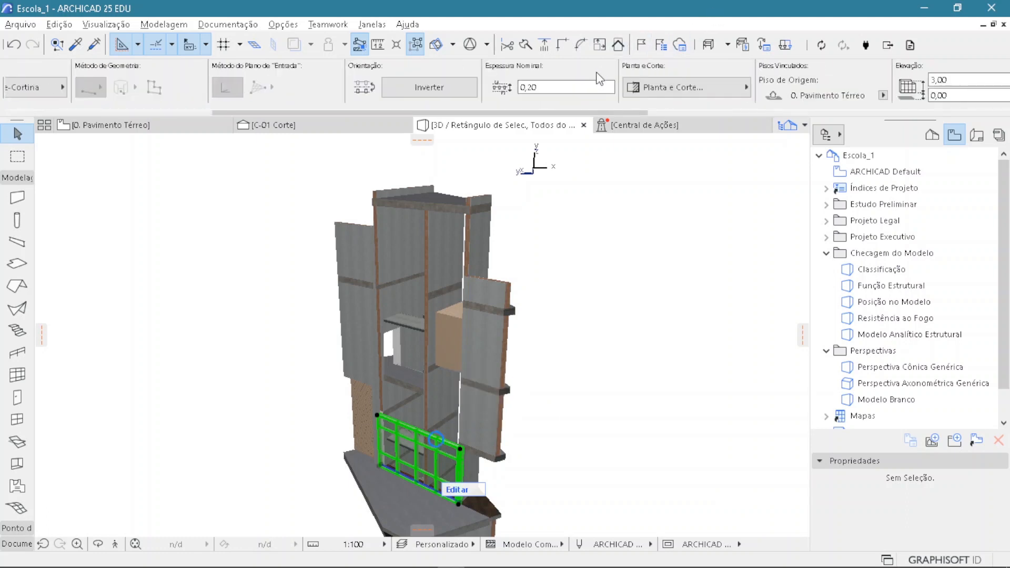
{"action": "scroll", "coordinate": [598, 78], "scroll_direction": "down", "scroll_amount": 3}
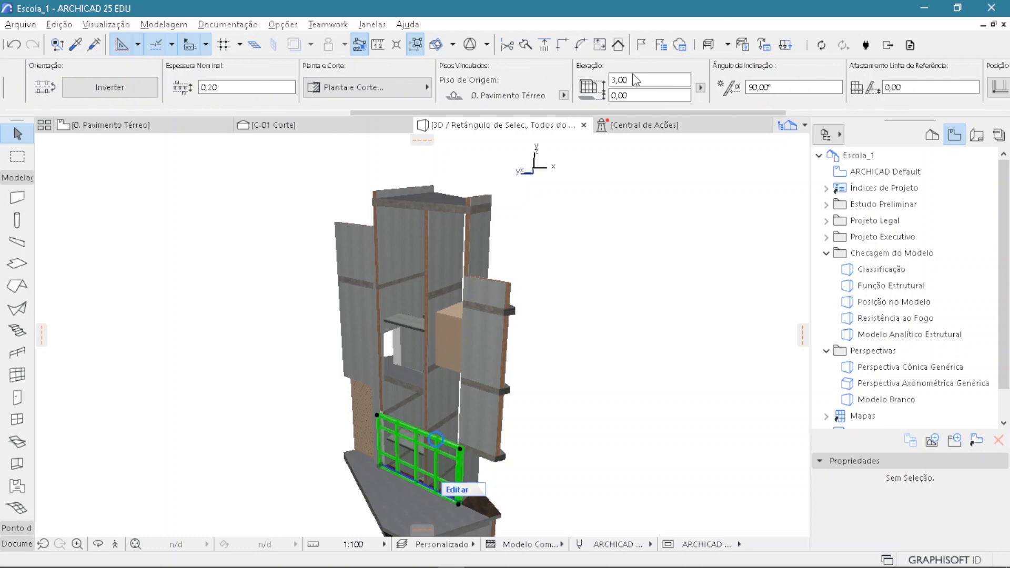
{"action": "left_click", "coordinate": [643, 79]}
{"action": "type", "text": "1"}
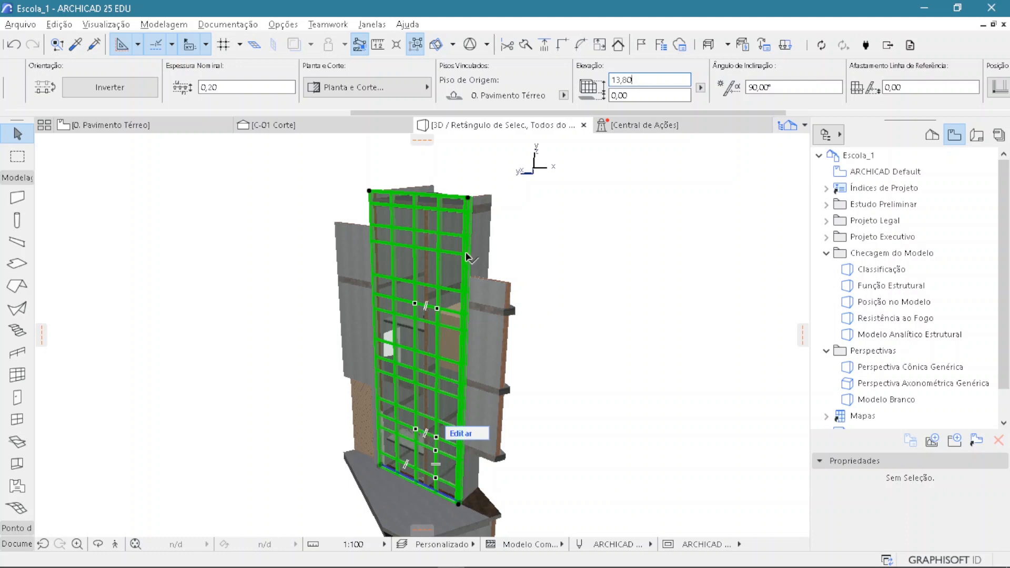
Step: Review the curtain wall's geometry, positioning and frame placement settings without changing them
{"action": "scroll", "coordinate": [276, 90], "scroll_direction": "up", "scroll_amount": 6}
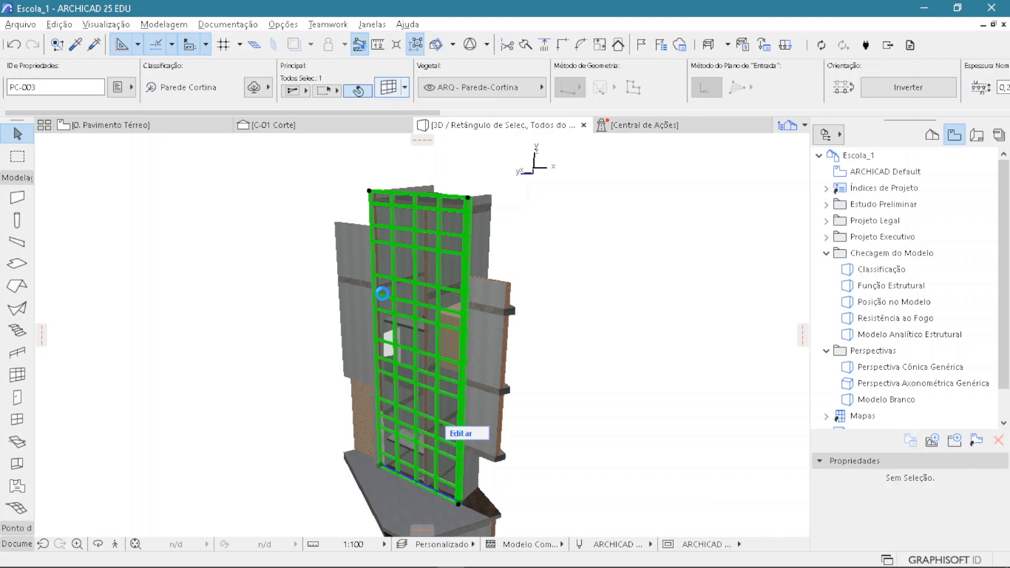
{"action": "double_click", "coordinate": [383, 293]}
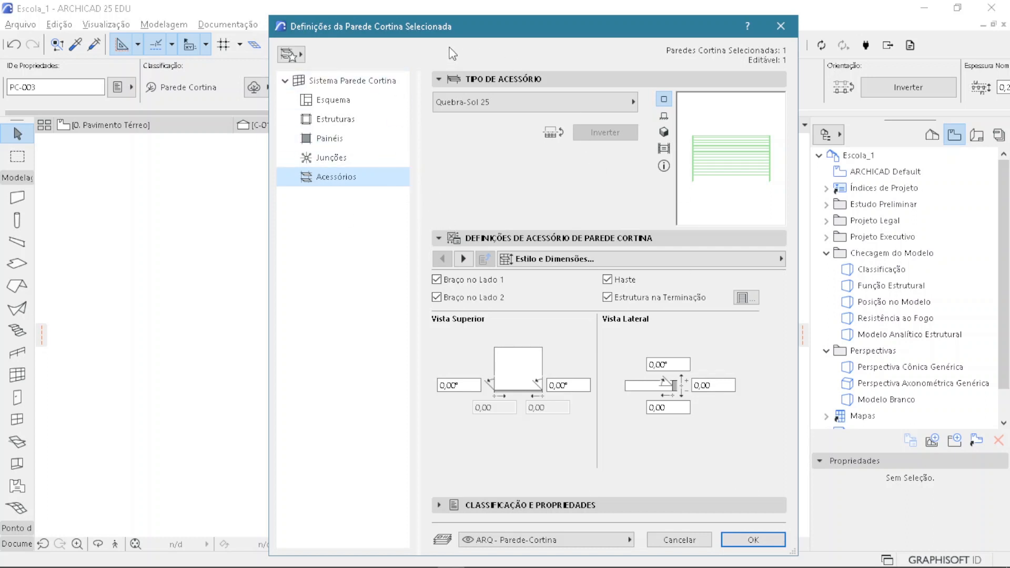
{"action": "left_click", "coordinate": [347, 83]}
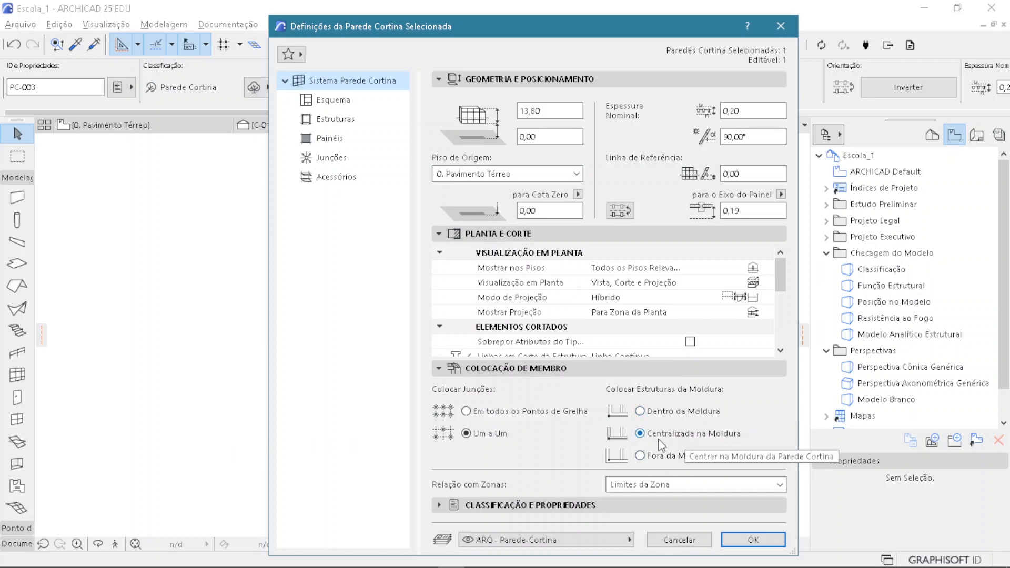
{"action": "left_click", "coordinate": [675, 541]}
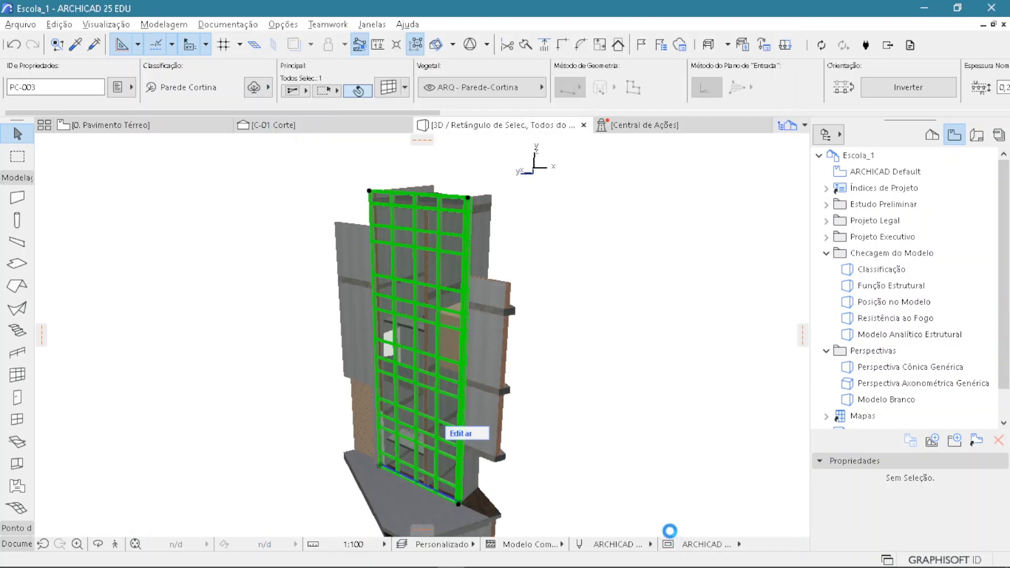
Step: In the ground floor plan, set the curtain wall's frame placement to Dentro da Moldura so the frames sit inside its boundary
{"action": "key", "text": "F2"}
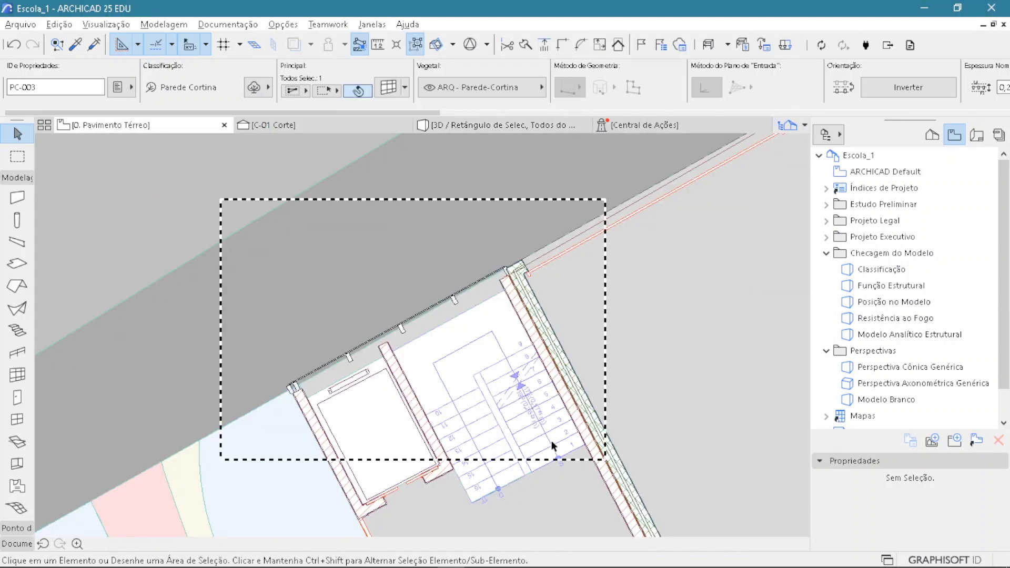
{"action": "key", "text": "Escape"}
{"action": "scroll", "coordinate": [323, 405], "scroll_direction": "up", "scroll_amount": 5}
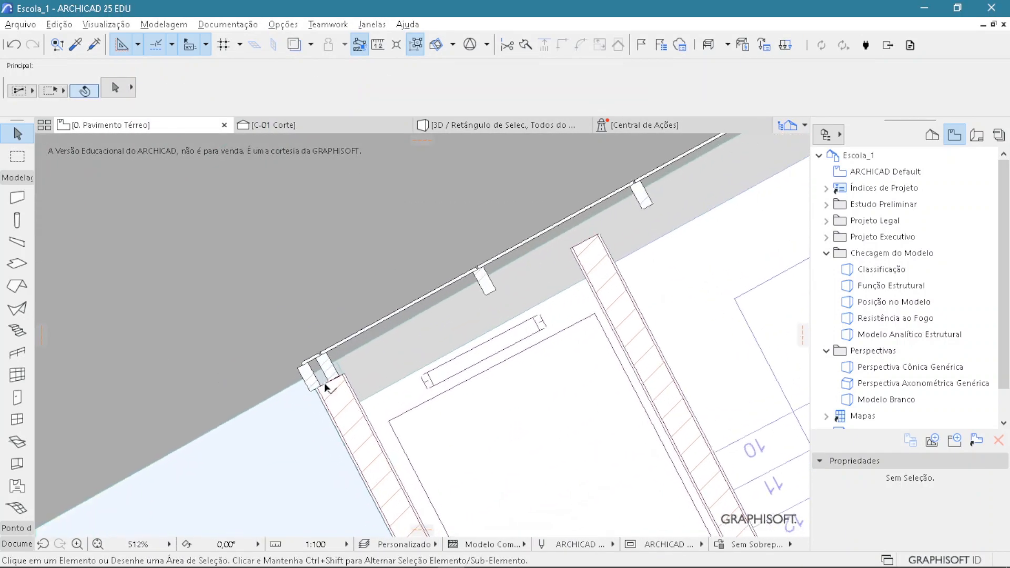
{"action": "scroll", "coordinate": [324, 381], "scroll_direction": "up", "scroll_amount": 4}
{"action": "left_click", "coordinate": [319, 344]}
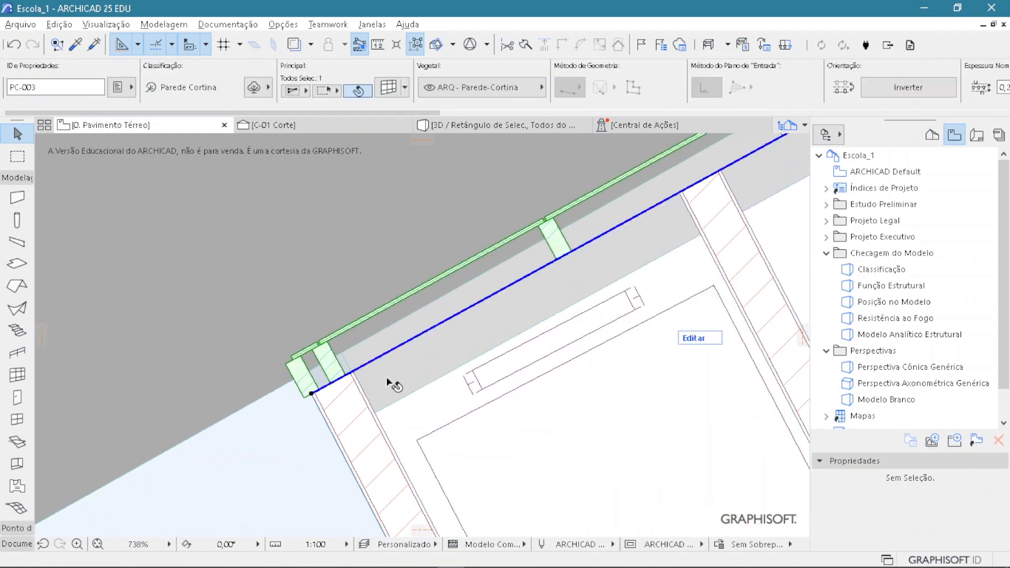
{"action": "scroll", "coordinate": [349, 388], "scroll_direction": "up", "scroll_amount": 8}
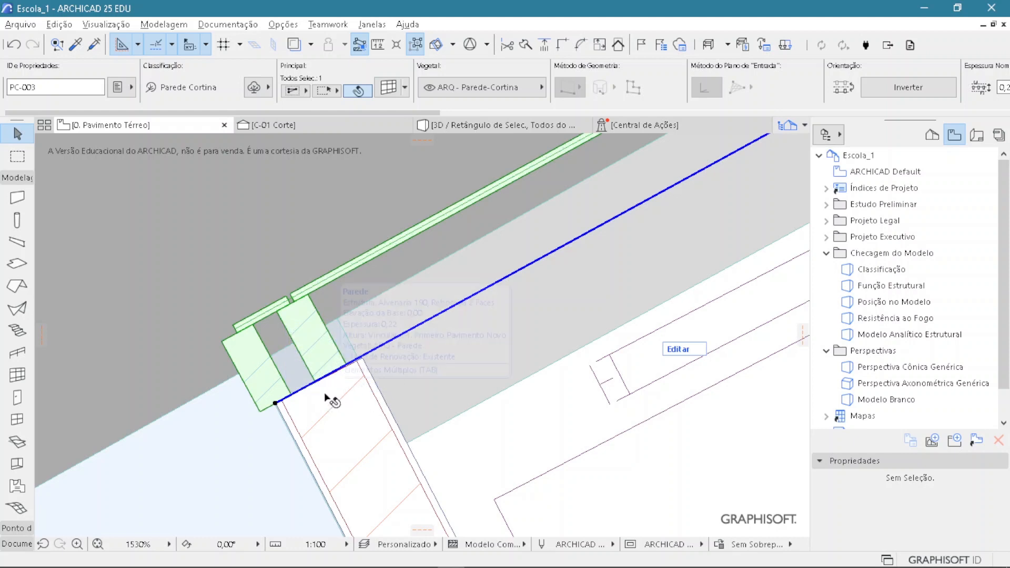
{"action": "left_click", "coordinate": [388, 89]}
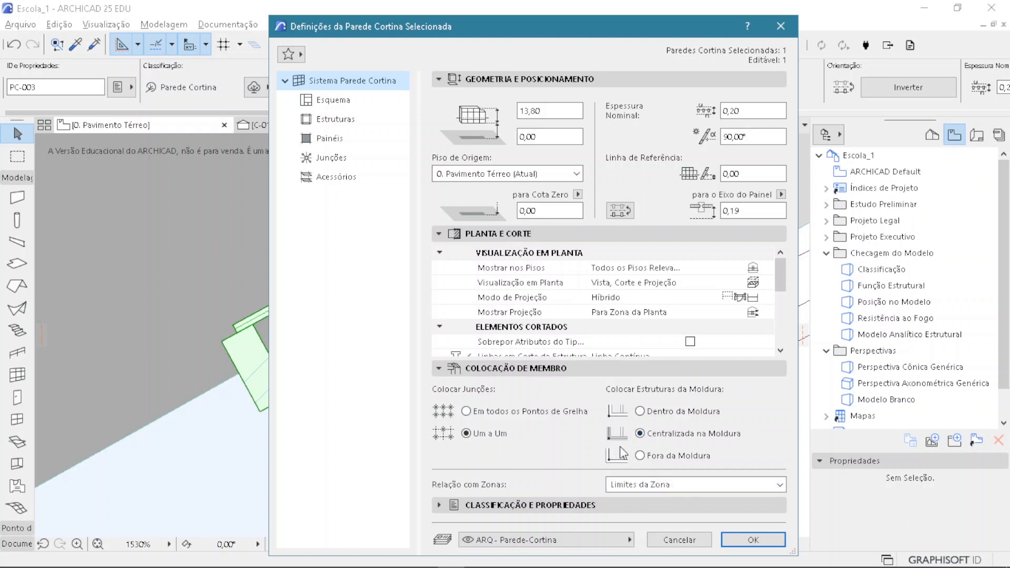
{"action": "left_click", "coordinate": [640, 411]}
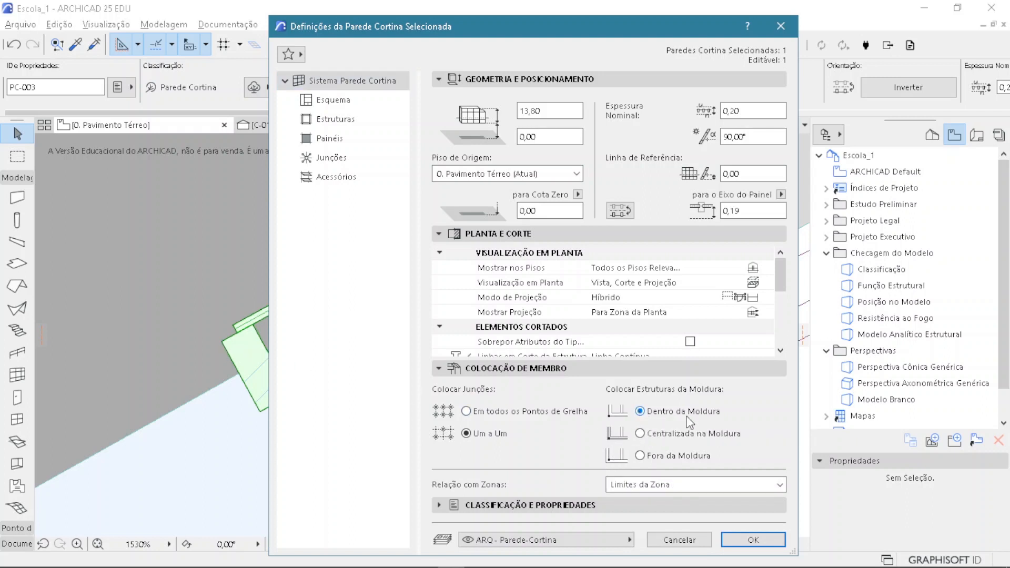
{"action": "left_click", "coordinate": [758, 546]}
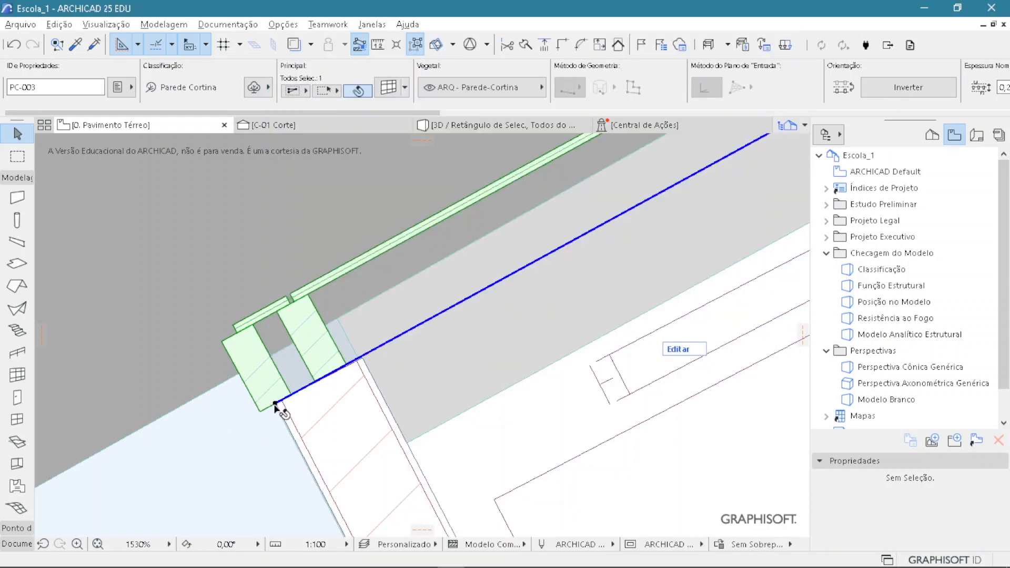
Step: Inspect both ends of the curtain wall in plan and review the column width and row heights of its grid scheme
{"action": "scroll", "coordinate": [363, 401], "scroll_direction": "down", "scroll_amount": 5}
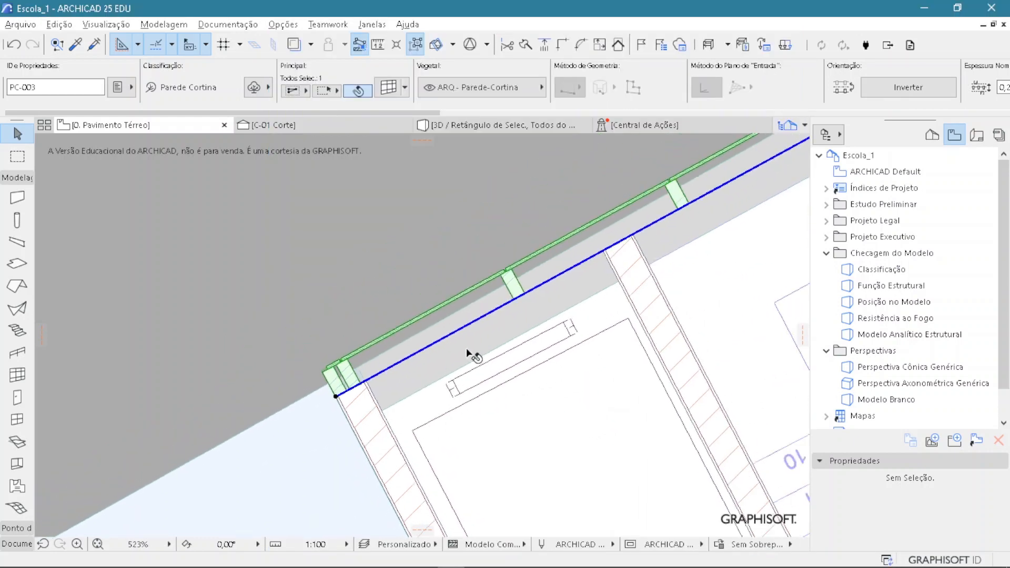
{"action": "middle_click_drag", "start_coordinate": [469, 354], "coordinate": [358, 454]}
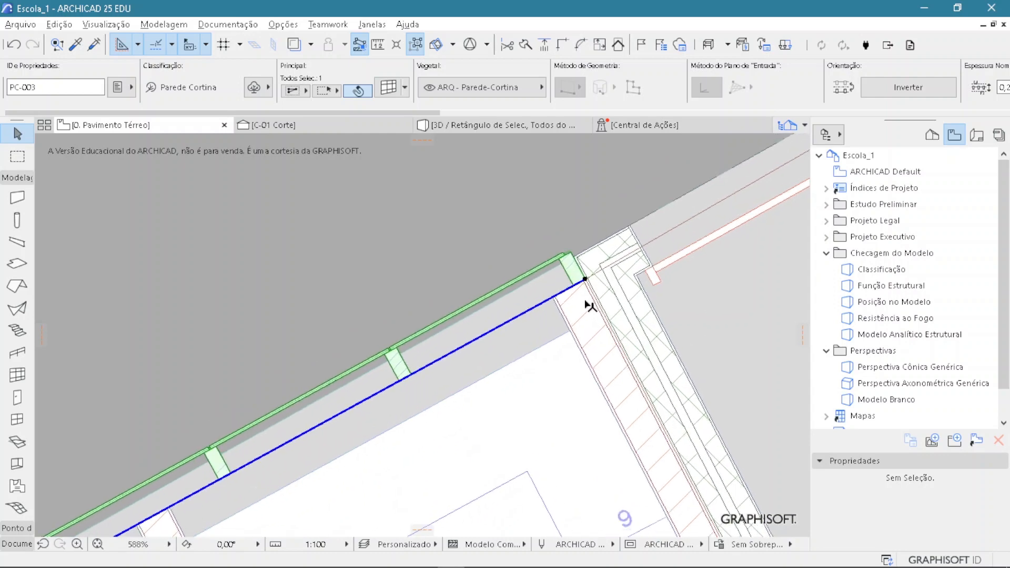
{"action": "scroll", "coordinate": [440, 392], "scroll_direction": "down", "scroll_amount": 1}
{"action": "middle_click_drag", "start_coordinate": [504, 398], "coordinate": [694, 232]}
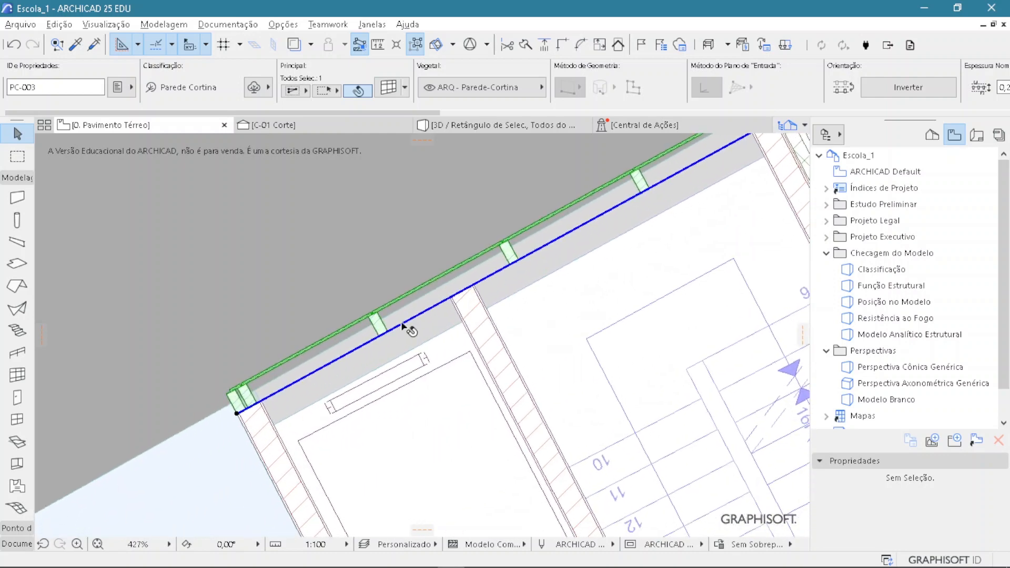
{"action": "left_click", "coordinate": [387, 88]}
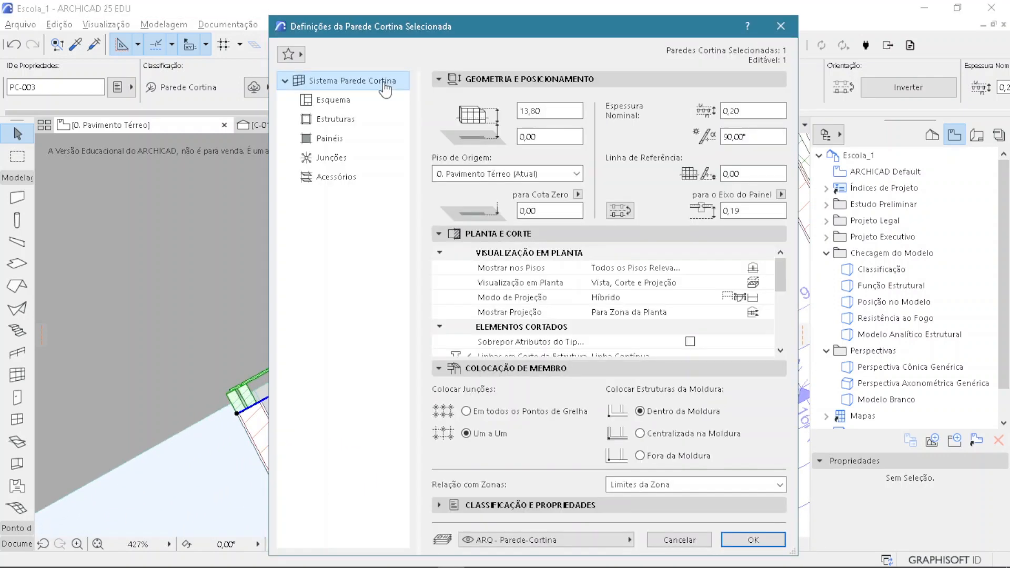
{"action": "left_click", "coordinate": [335, 105]}
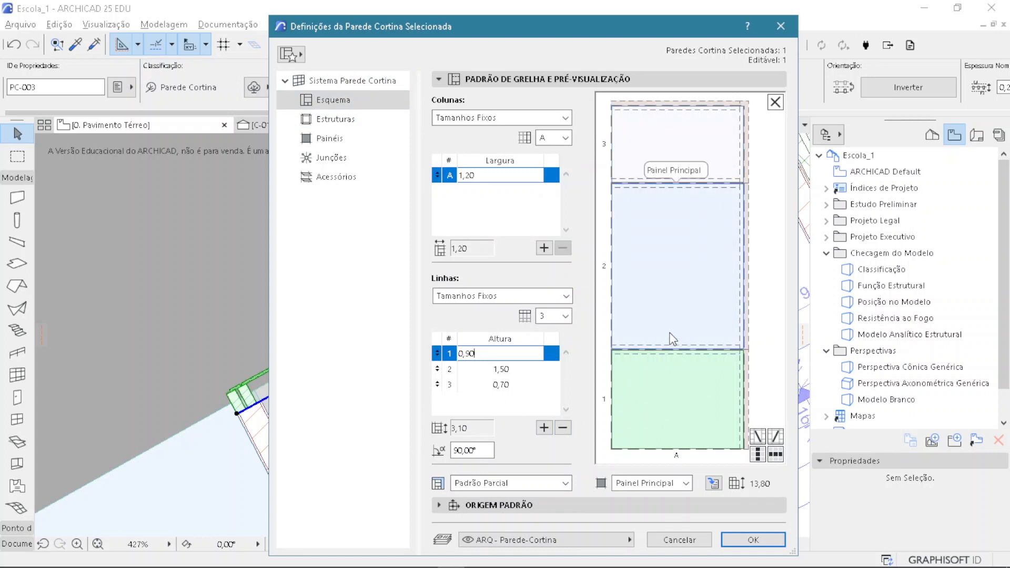
{"action": "left_click", "coordinate": [677, 407]}
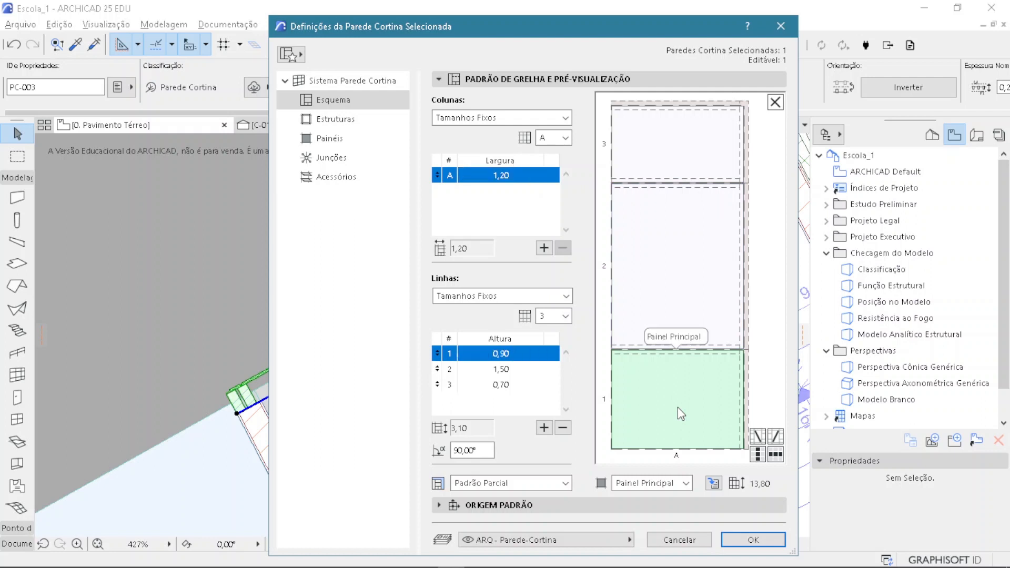
{"action": "left_click", "coordinate": [675, 284]}
{"action": "left_click", "coordinate": [673, 151]}
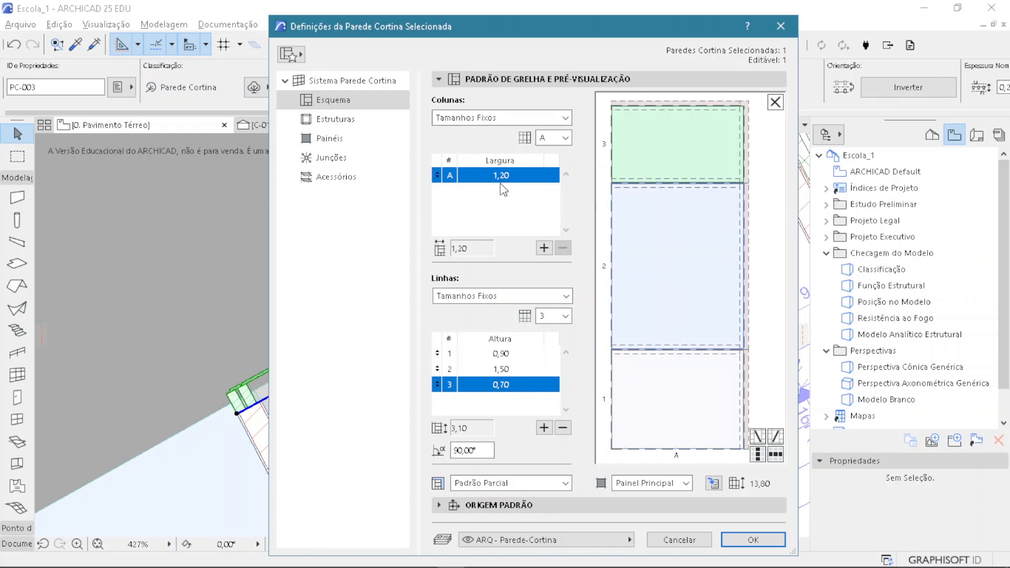
{"action": "left_click", "coordinate": [679, 540]}
Step: Change the curtain wall's column pattern to Número de Divisões with 4 divisions across its width
{"action": "scroll", "coordinate": [206, 399], "scroll_direction": "up", "scroll_amount": 5}
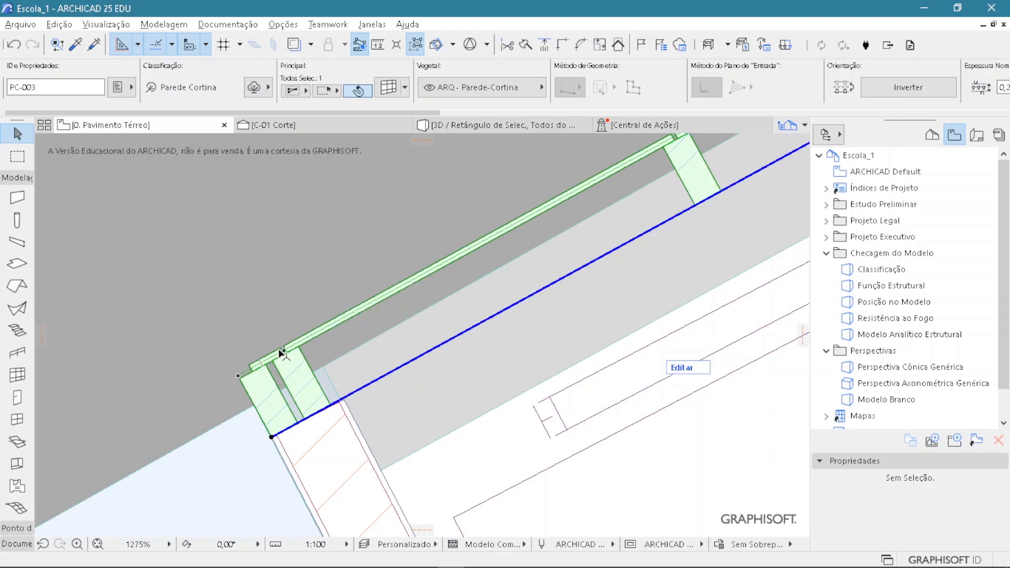
{"action": "scroll", "coordinate": [406, 262], "scroll_direction": "down", "scroll_amount": 6}
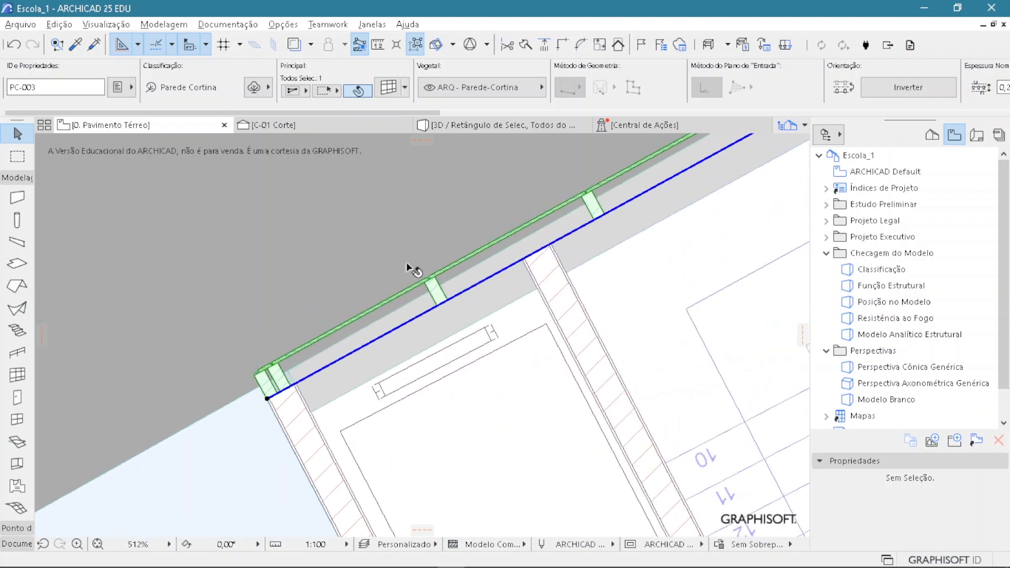
{"action": "left_click", "coordinate": [389, 87]}
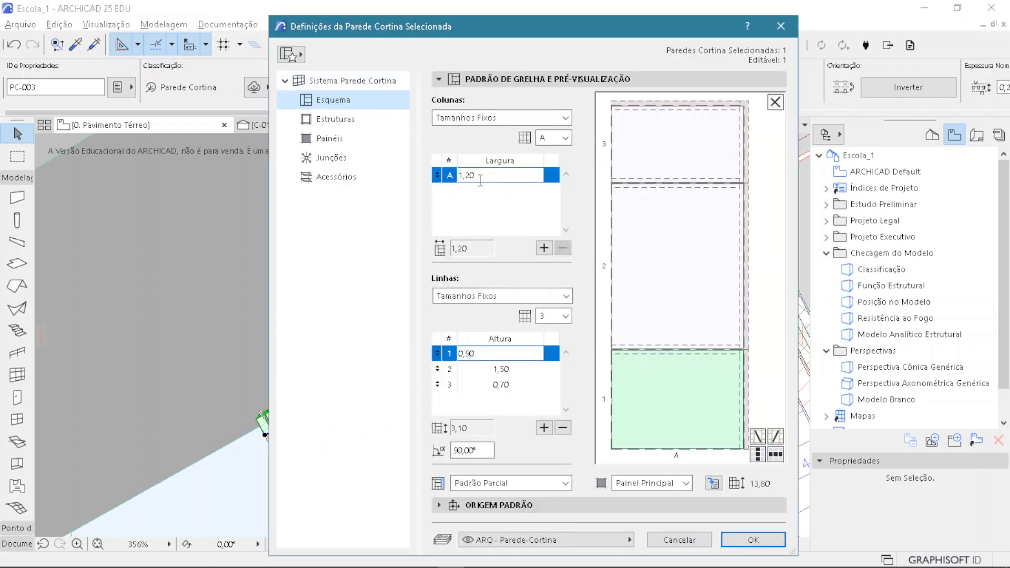
{"action": "left_click", "coordinate": [480, 119]}
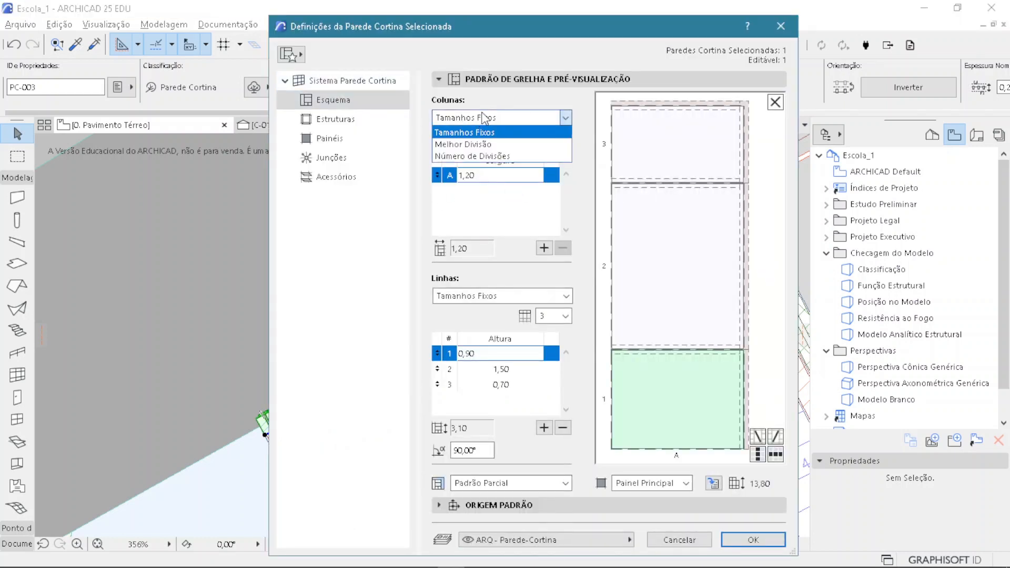
{"action": "left_click", "coordinate": [471, 157]}
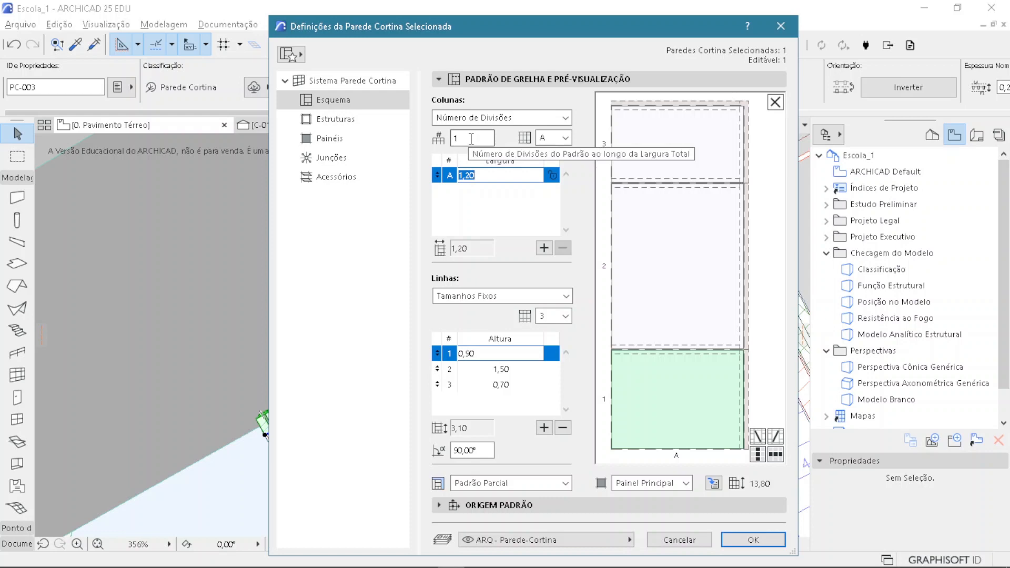
{"action": "left_click", "coordinate": [471, 139]}
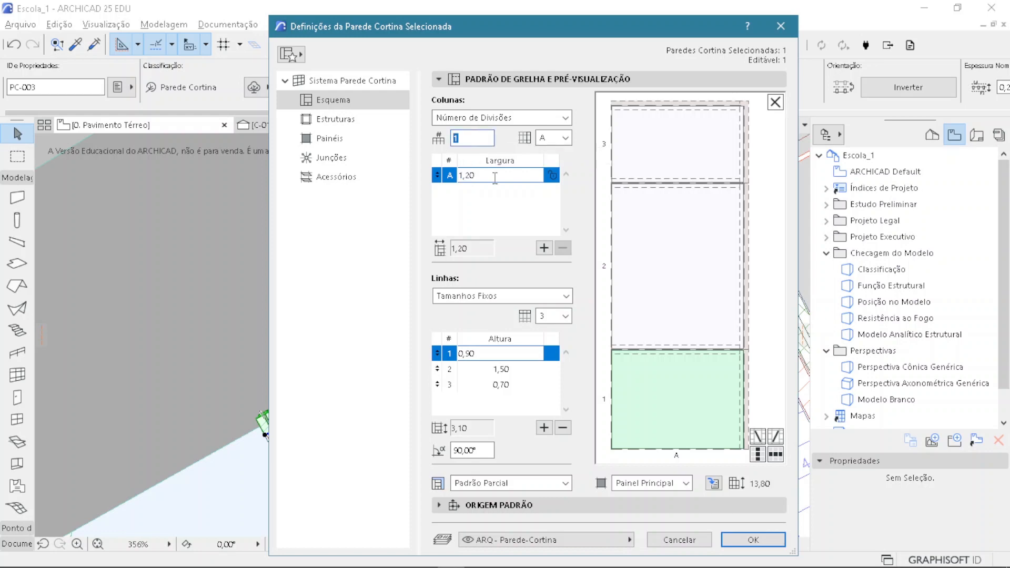
{"action": "type", "text": "4"}
{"action": "left_click", "coordinate": [755, 540]}
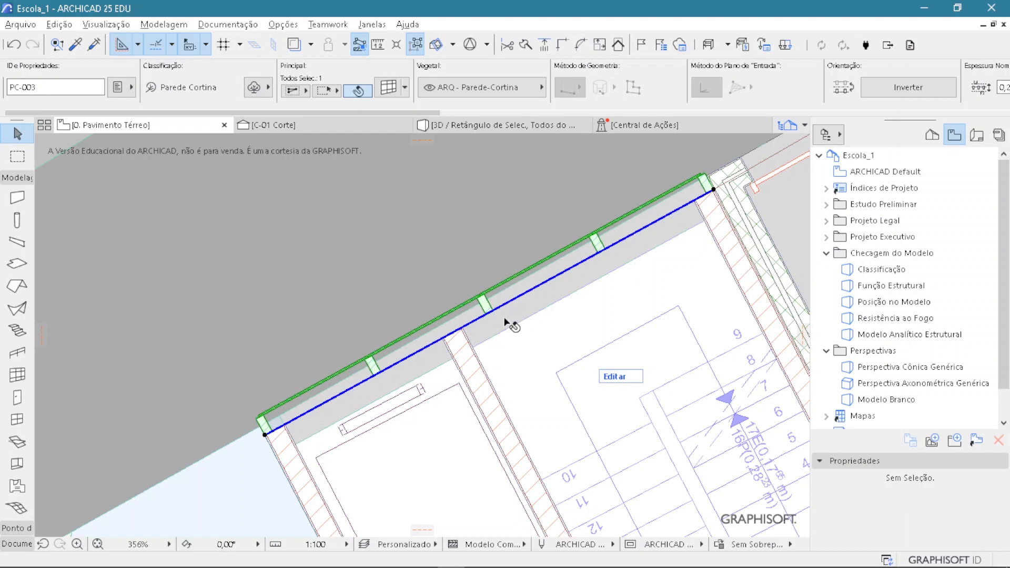
Step: Set the depth of the curtain wall's Montante frame profile to 0,10
{"action": "left_click", "coordinate": [388, 88]}
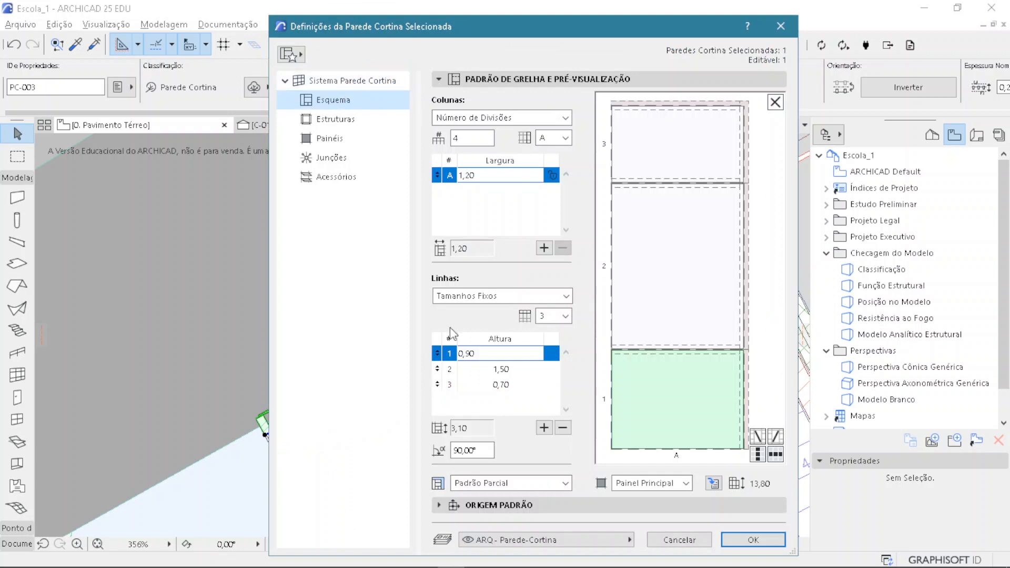
{"action": "left_click", "coordinate": [326, 120]}
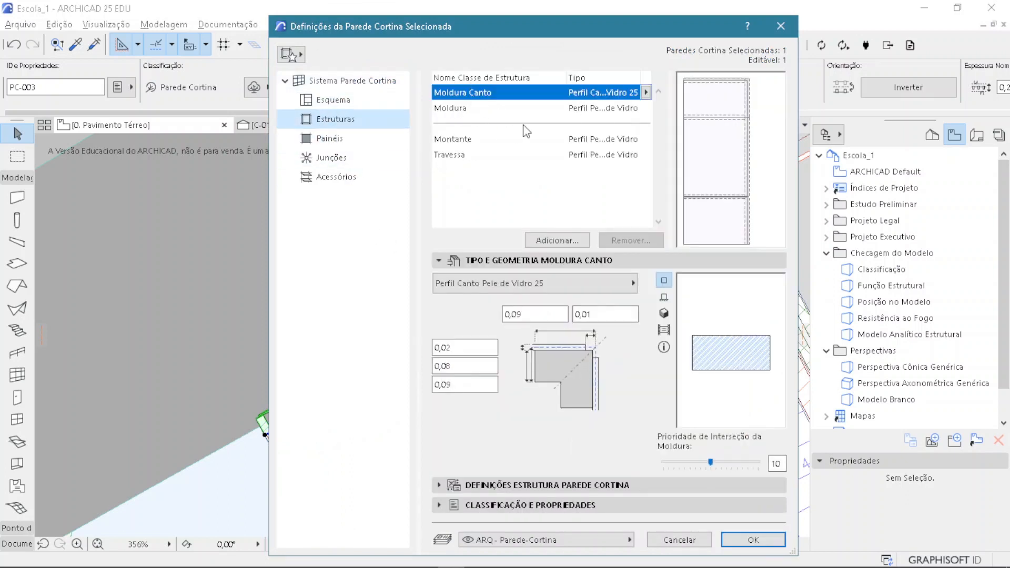
{"action": "left_click", "coordinate": [744, 117]}
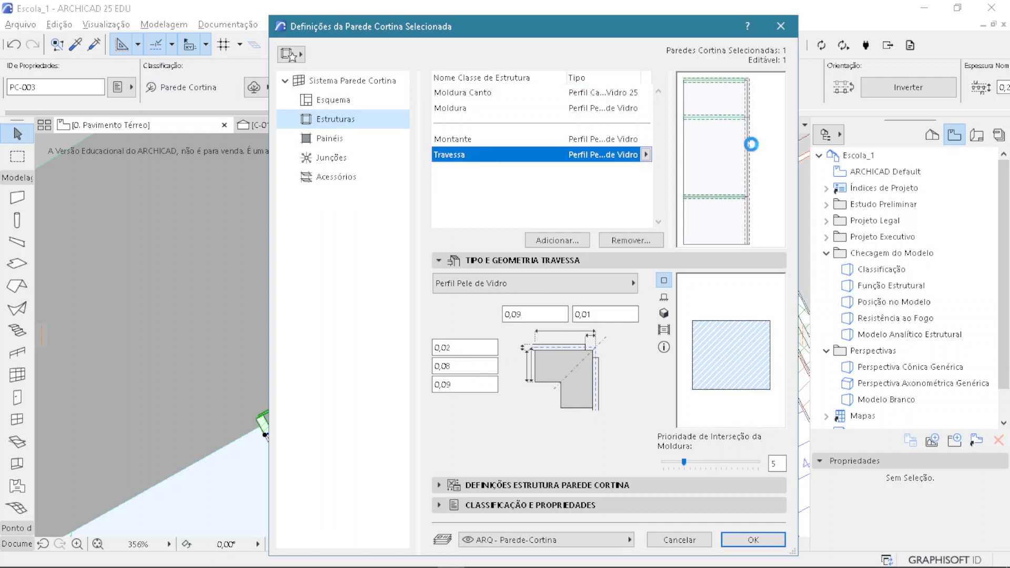
{"action": "left_click", "coordinate": [748, 143]}
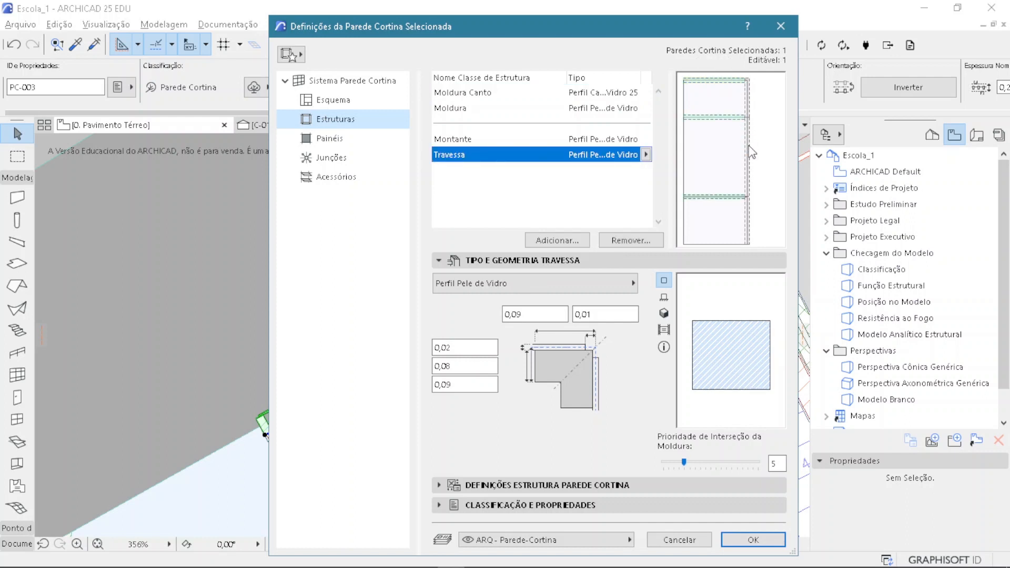
{"action": "left_click", "coordinate": [722, 117]}
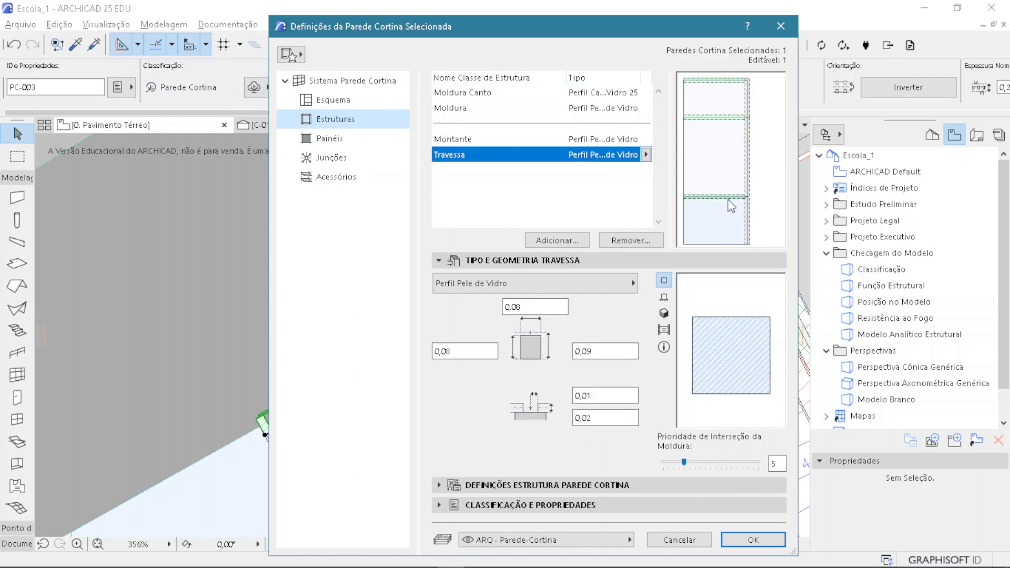
{"action": "left_click", "coordinate": [746, 152]}
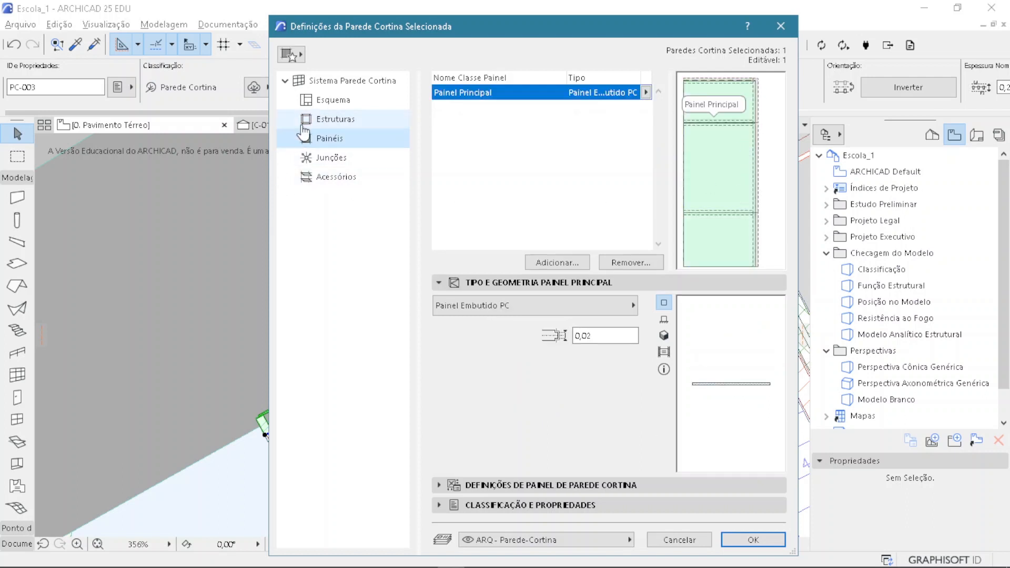
{"action": "left_click", "coordinate": [322, 119]}
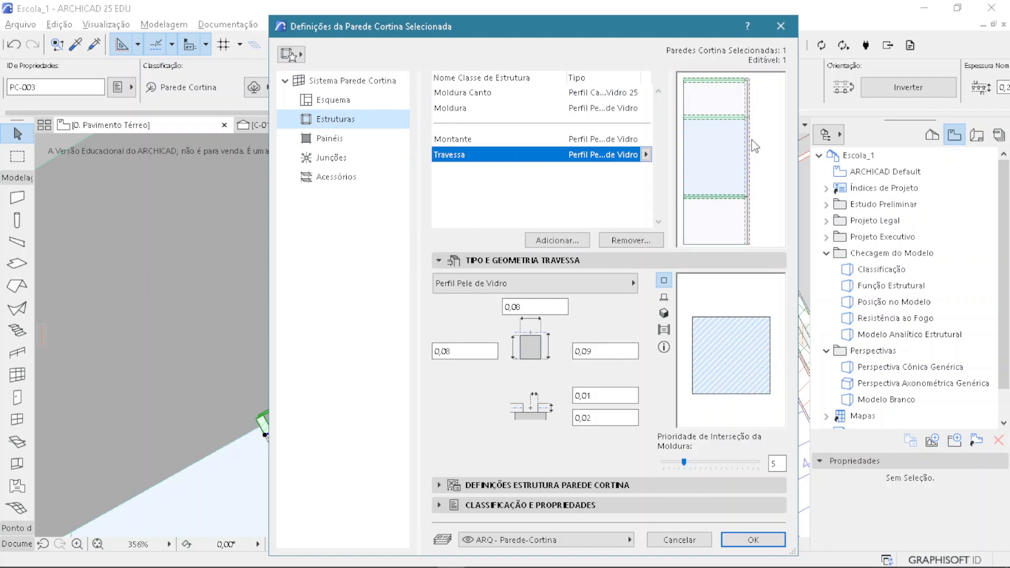
{"action": "left_click", "coordinate": [748, 168]}
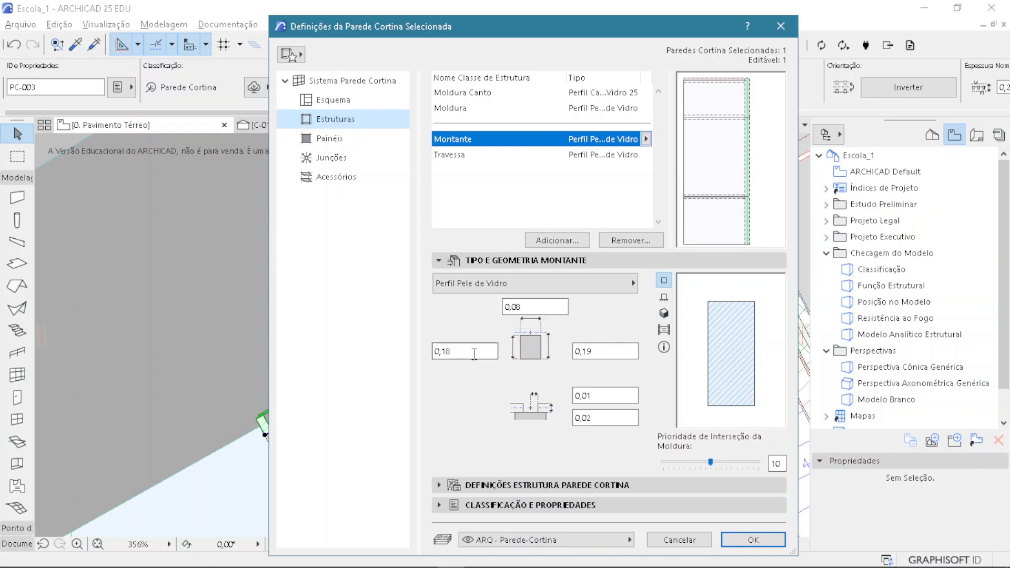
{"action": "left_click_drag", "start_coordinate": [448, 352], "coordinate": [468, 351]}
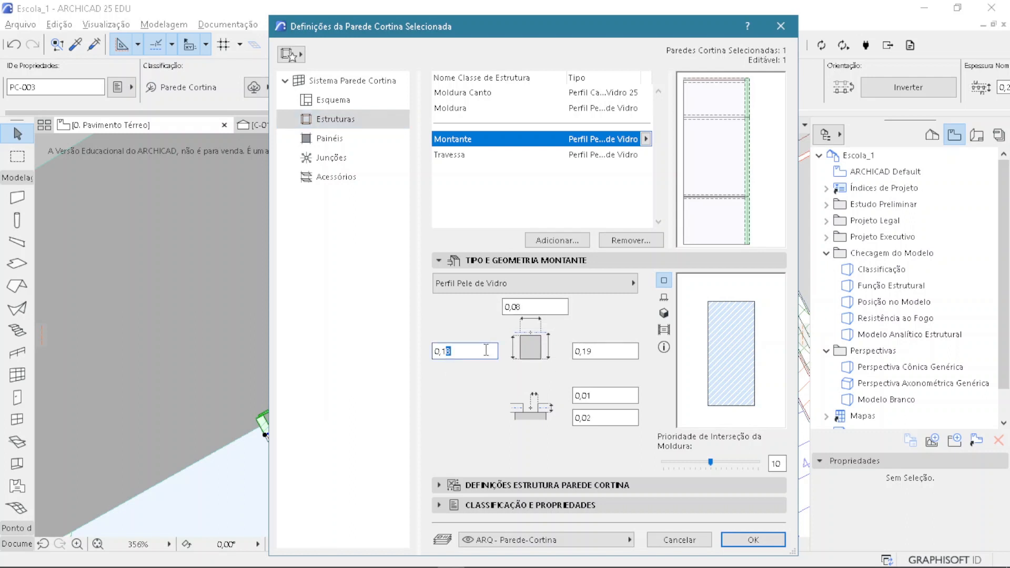
{"action": "type", "text": "0"}
{"action": "key", "text": "Tab"}
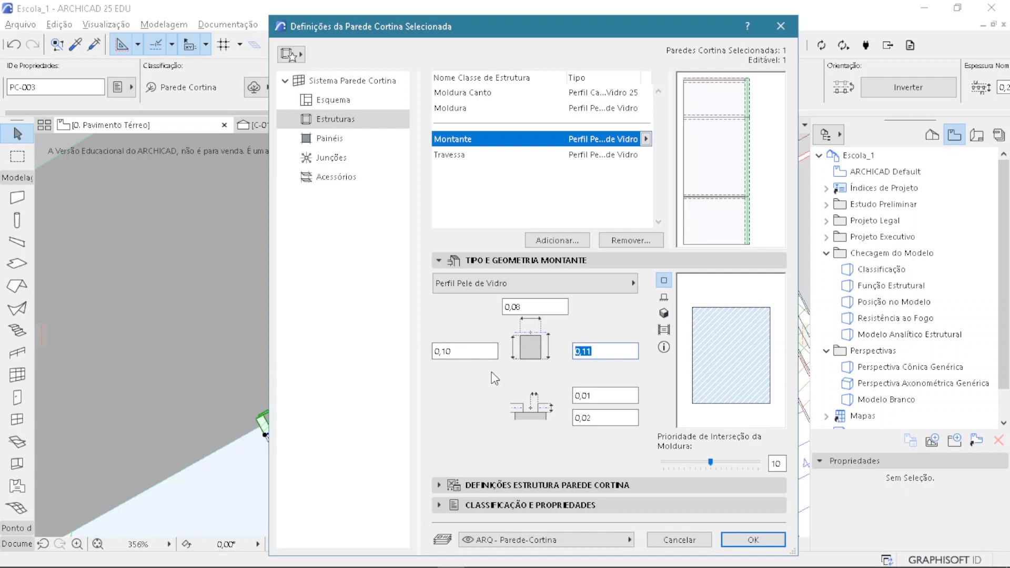
Step: Set the Montante frame width to 0,07, and give the Travessa profile a width of 0,05 and a depth of 0,04
{"action": "left_click_drag", "start_coordinate": [516, 304], "coordinate": [537, 305]}
{"action": "key", "text": "Tab"}
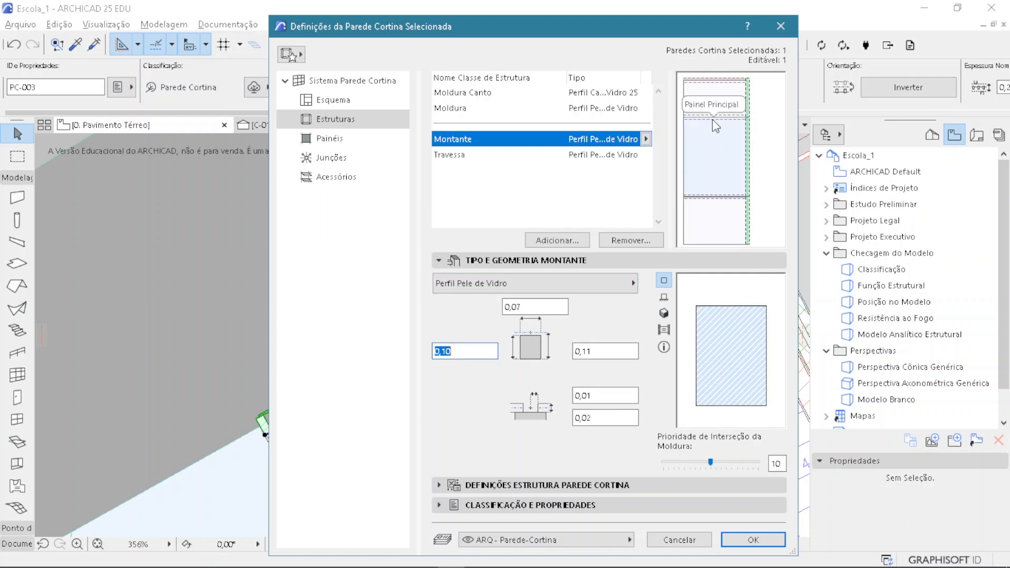
{"action": "left_click", "coordinate": [699, 118]}
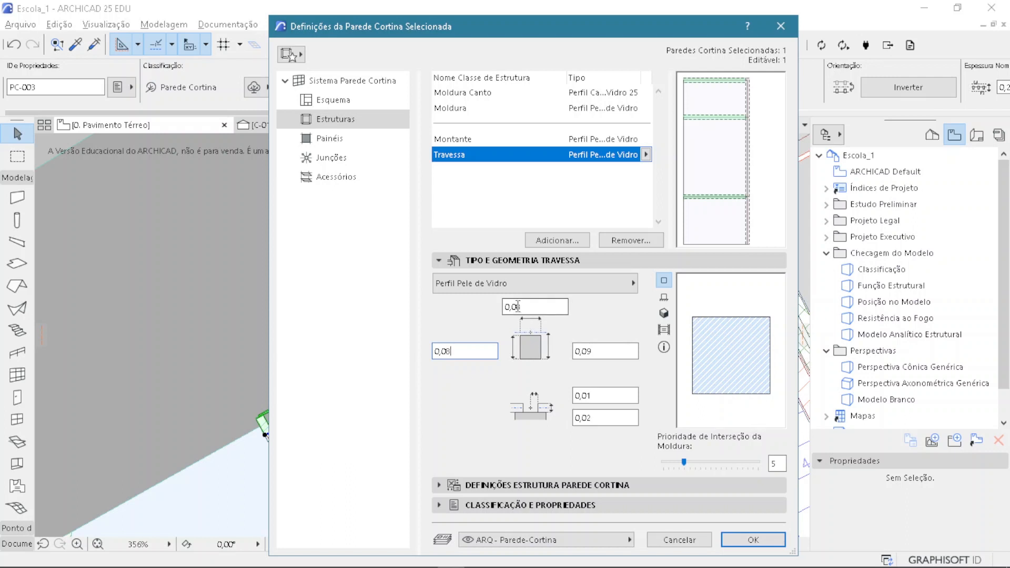
{"action": "left_click_drag", "start_coordinate": [516, 307], "coordinate": [558, 300]}
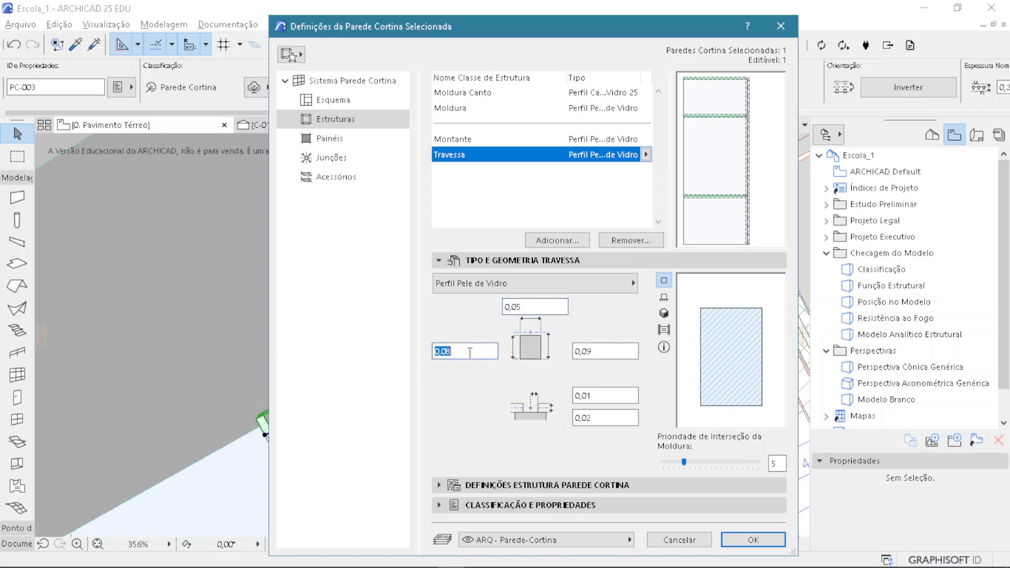
{"action": "left_click", "coordinate": [453, 353]}
{"action": "key", "text": "Tab"}
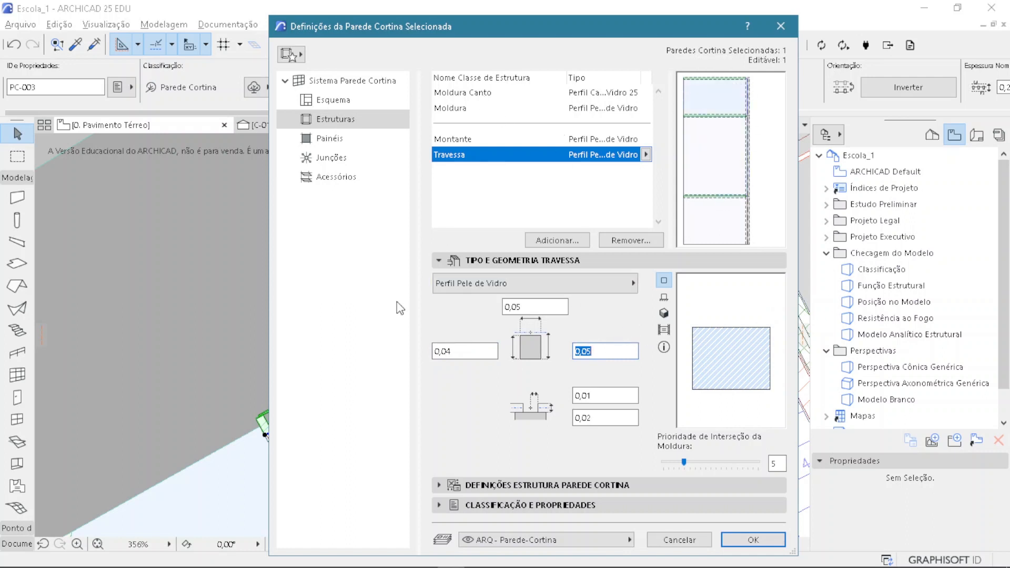
Step: Change the Moldura Canto frame type to Perfil Pele de Vidro and edit its profile depth
{"action": "left_click", "coordinate": [477, 97]}
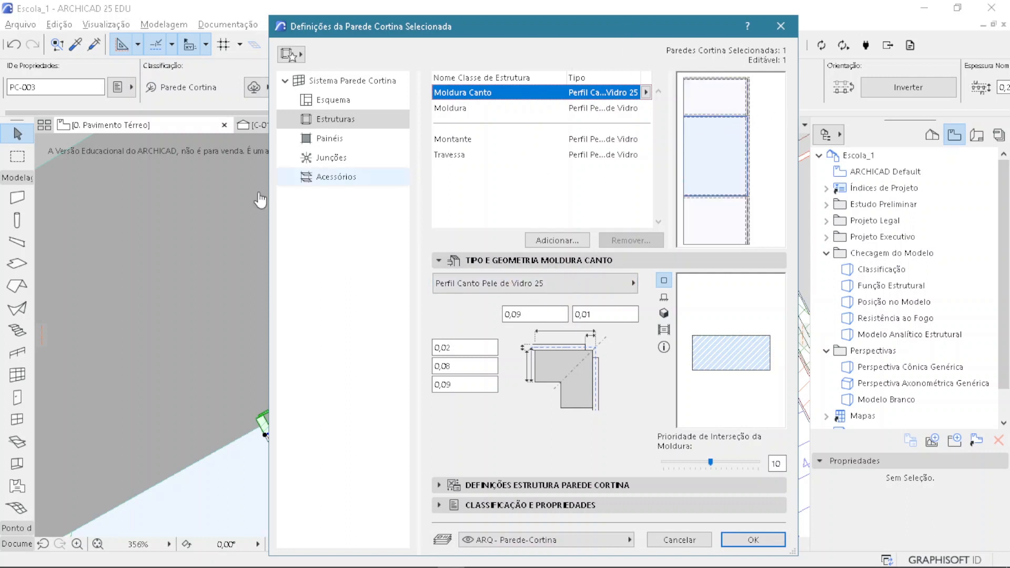
{"action": "left_click", "coordinate": [646, 92]}
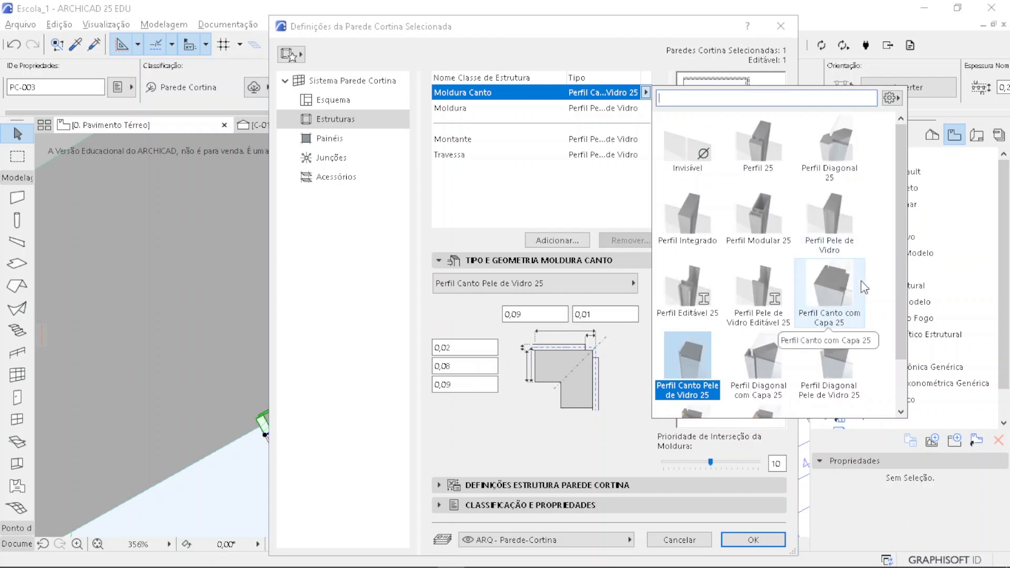
{"action": "left_click", "coordinate": [833, 206]}
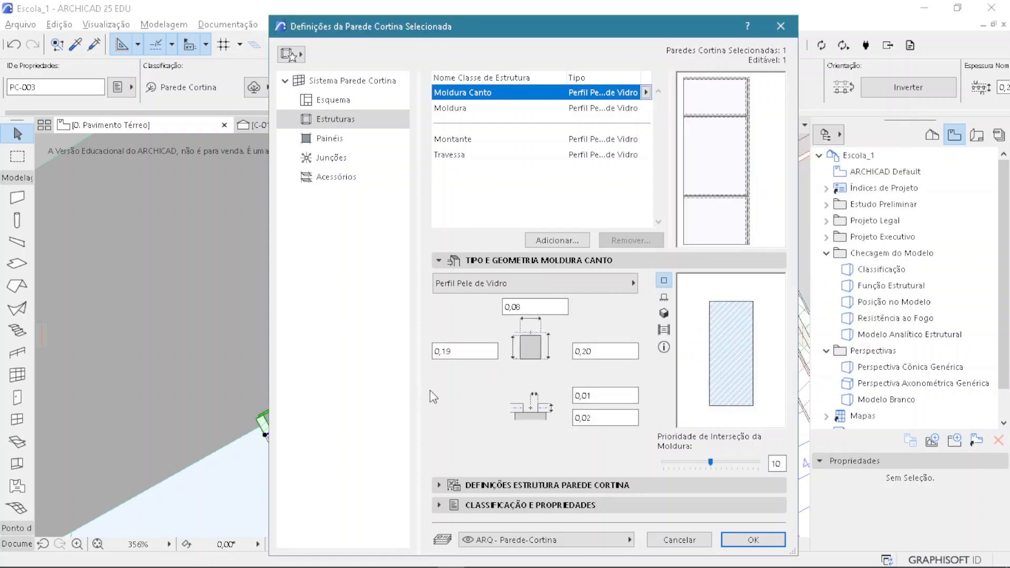
{"action": "left_click", "coordinate": [450, 351]}
{"action": "type", "text": "0"}
{"action": "key", "text": "Tab"}
Step: Set the Moldura frame depth to 0,10, check the other frame classes, and apply the curtain wall settings
{"action": "left_click", "coordinate": [483, 109]}
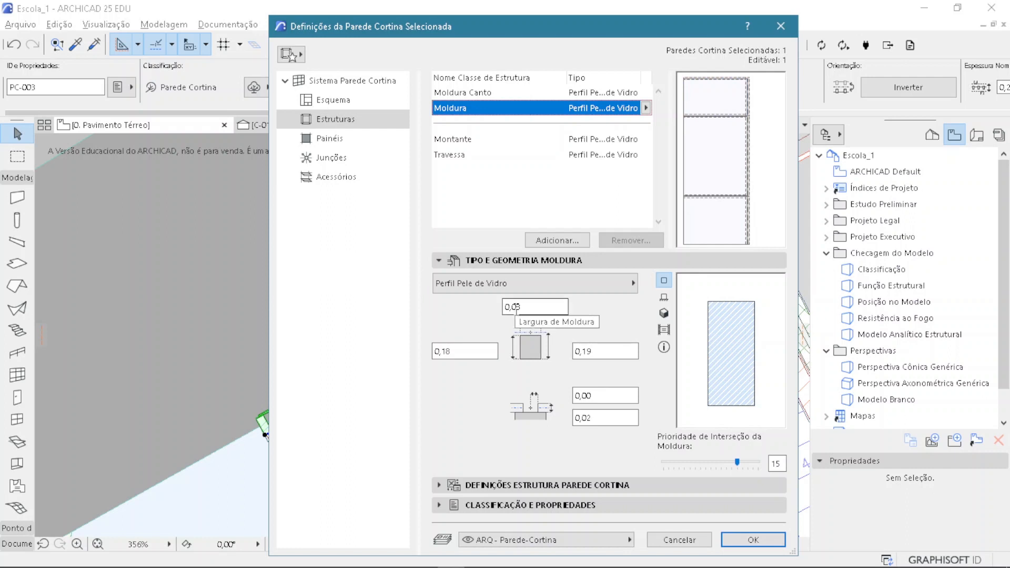
{"action": "left_click", "coordinate": [447, 351]}
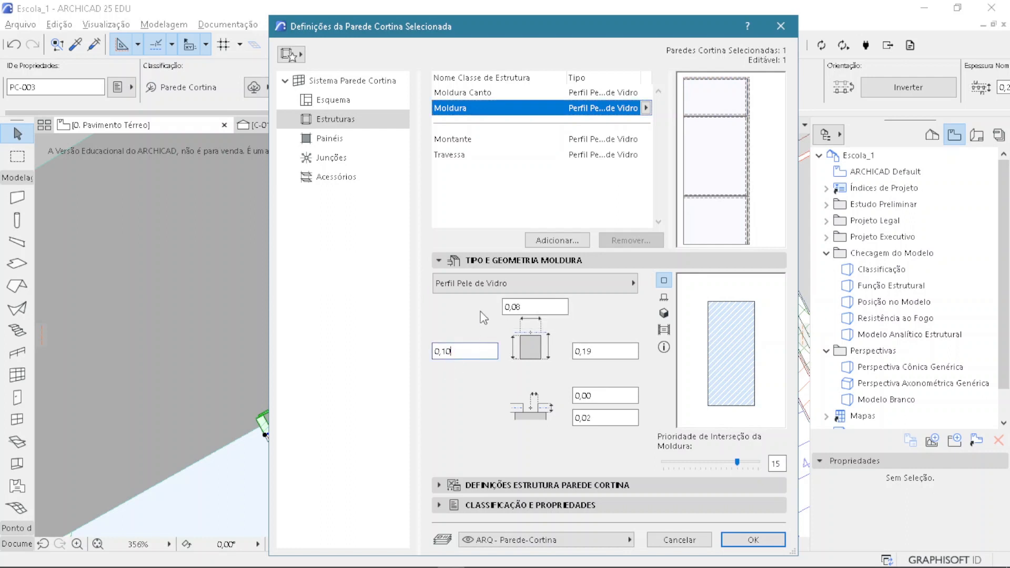
{"action": "type", "text": "0,1"}
{"action": "key", "text": "Tab"}
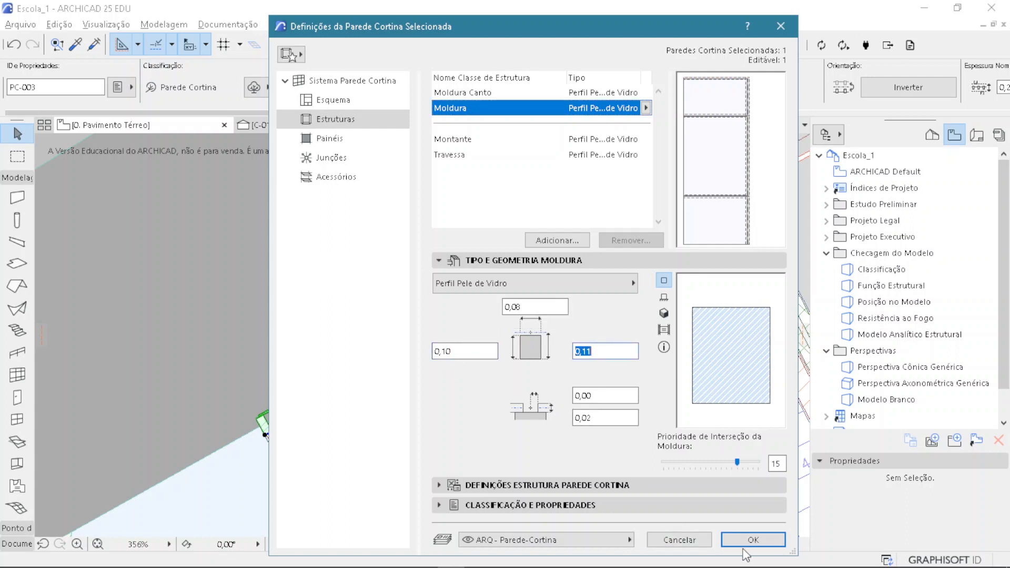
{"action": "left_click", "coordinate": [472, 93]}
{"action": "left_click", "coordinate": [470, 108]}
{"action": "left_click", "coordinate": [458, 138]}
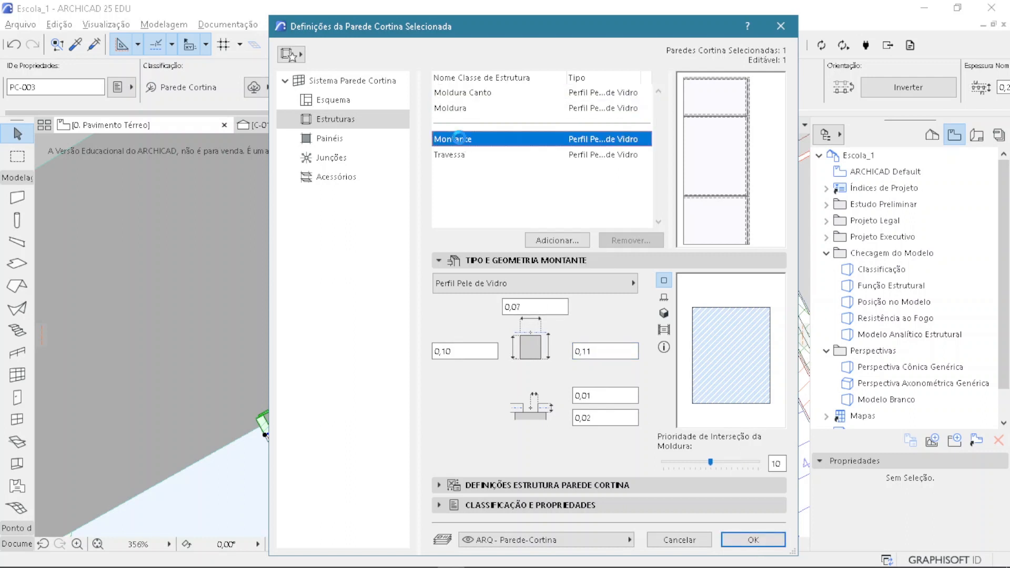
{"action": "left_click", "coordinate": [458, 156]}
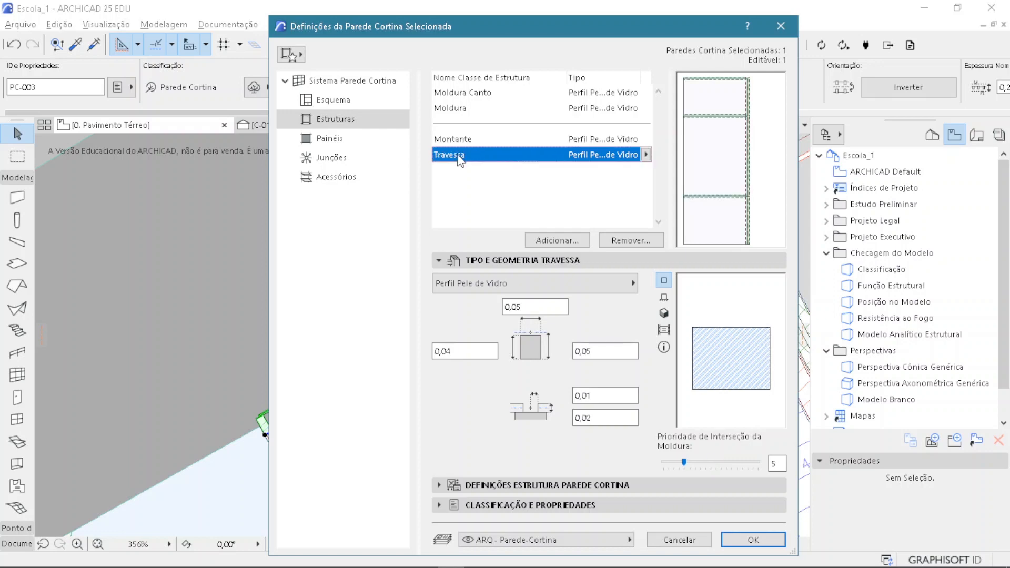
{"action": "left_click", "coordinate": [751, 541]}
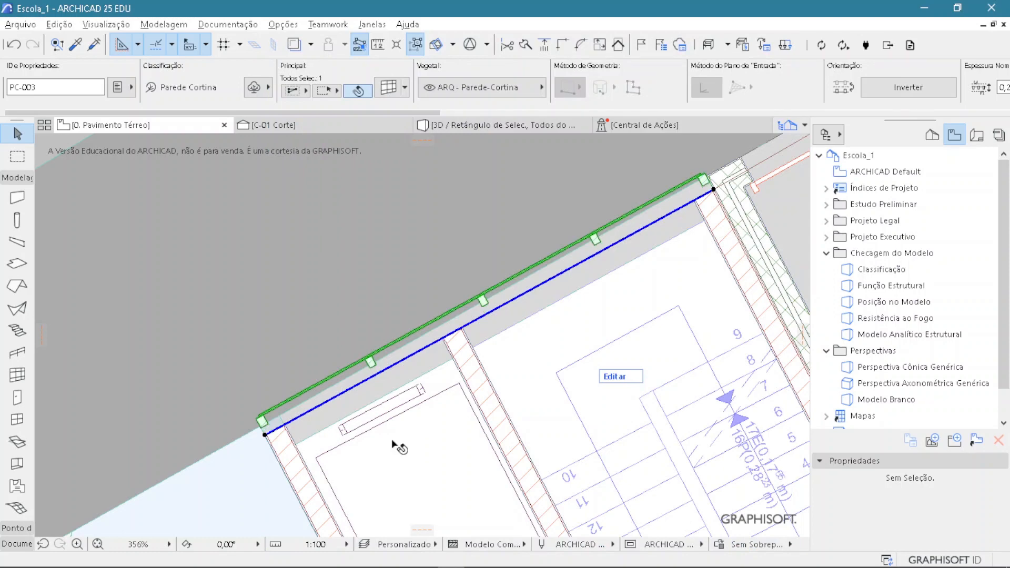
Step: Set the curtain wall's reference line distance to the panel axis to 0,11 and apply it
{"action": "scroll", "coordinate": [242, 435], "scroll_direction": "up", "scroll_amount": 4}
{"action": "scroll", "coordinate": [273, 442], "scroll_direction": "up", "scroll_amount": 2}
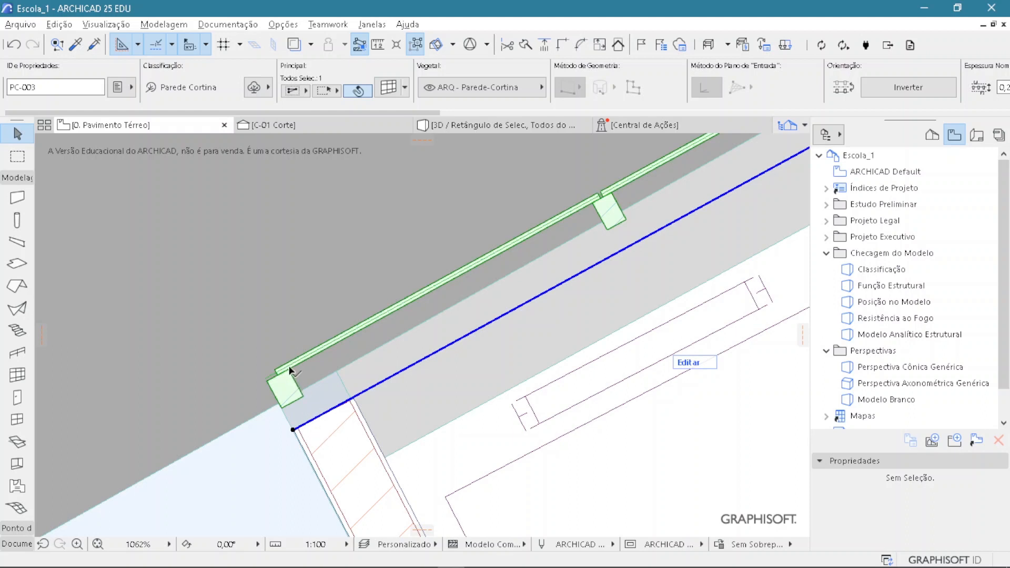
{"action": "left_click", "coordinate": [390, 91]}
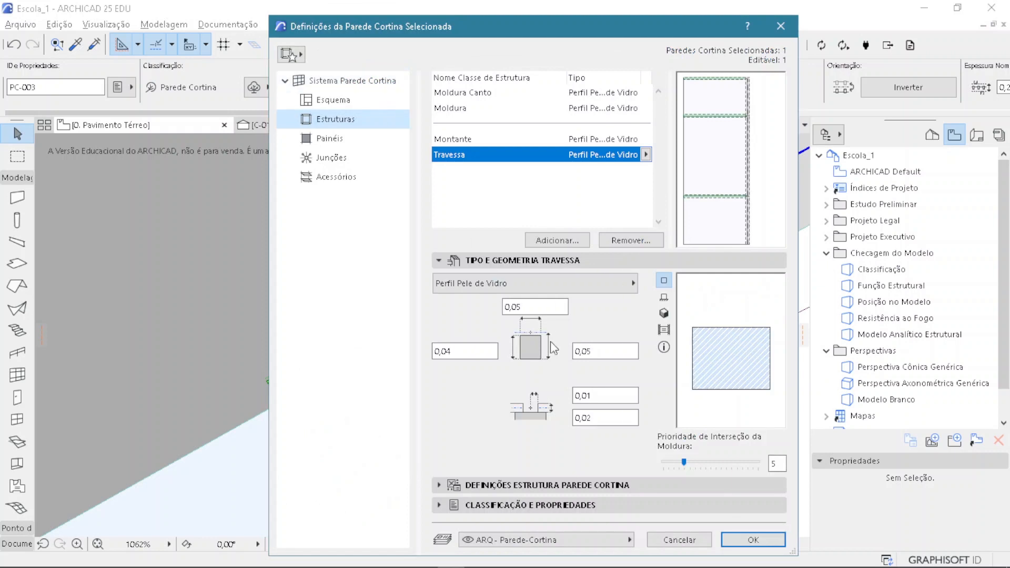
{"action": "left_click", "coordinate": [490, 140]}
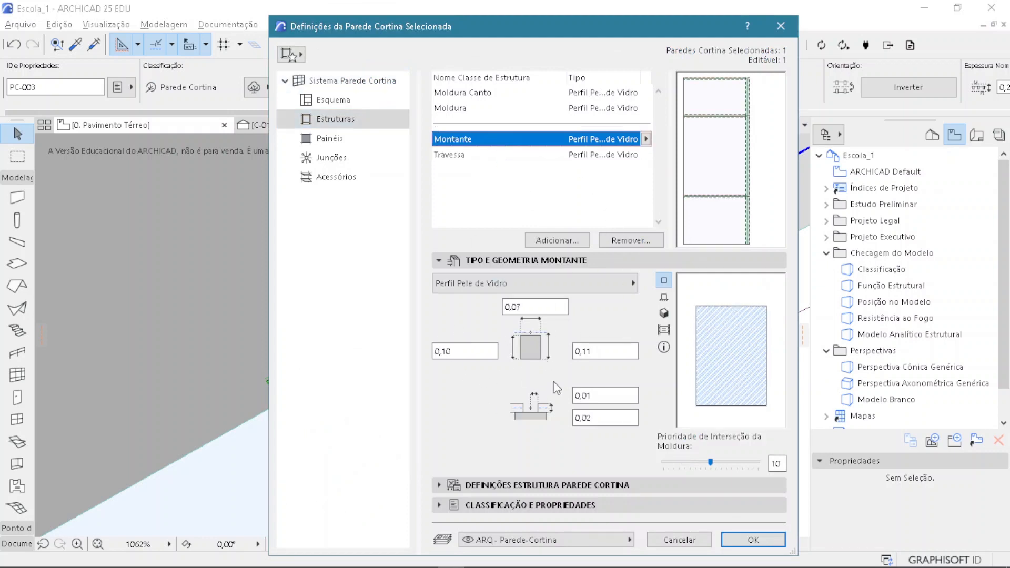
{"action": "left_click", "coordinate": [334, 83]}
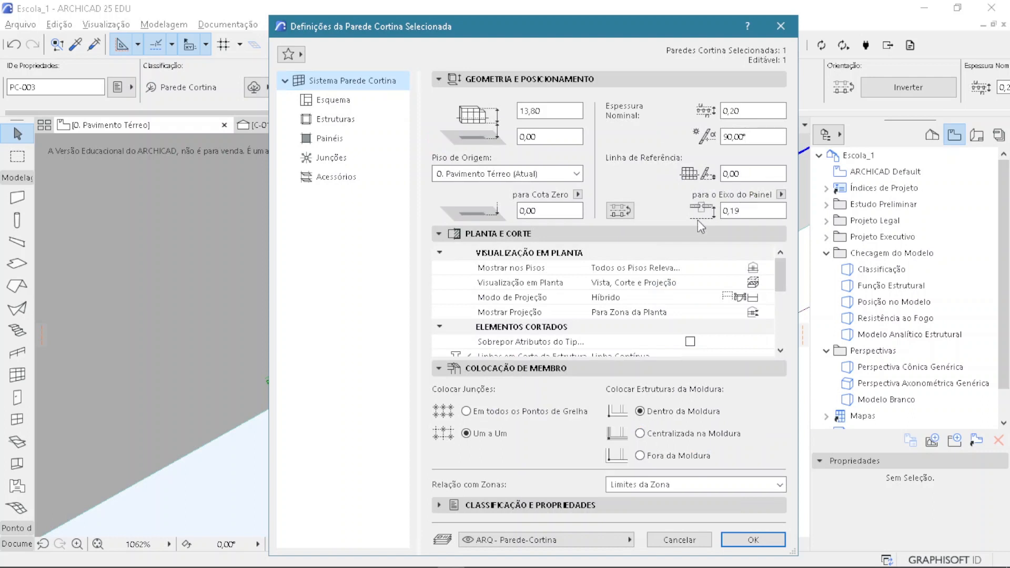
{"action": "left_click_drag", "start_coordinate": [734, 211], "coordinate": [759, 213]}
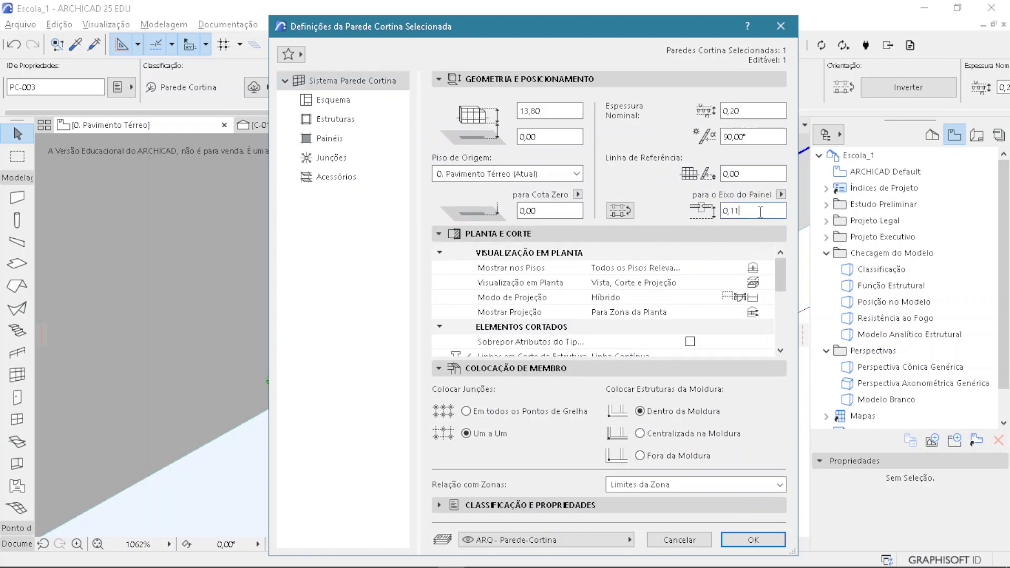
{"action": "left_click", "coordinate": [753, 539]}
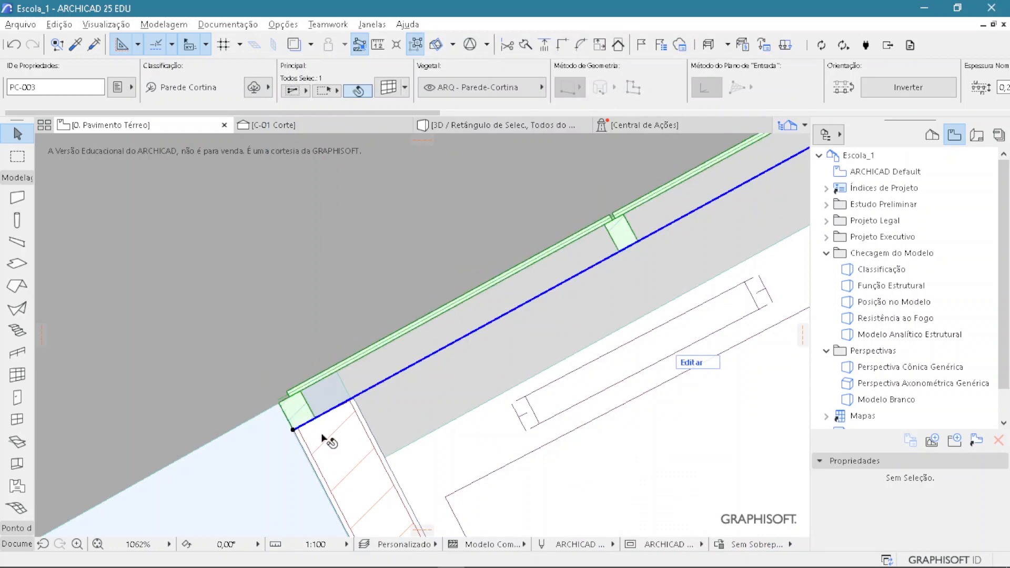
Step: Enclose the curtain wall and stair block in a rectangular marquee on the ground floor plan and show that area in 3D
{"action": "scroll", "coordinate": [368, 436], "scroll_direction": "down", "scroll_amount": 1}
{"action": "scroll", "coordinate": [385, 447], "scroll_direction": "down", "scroll_amount": 6}
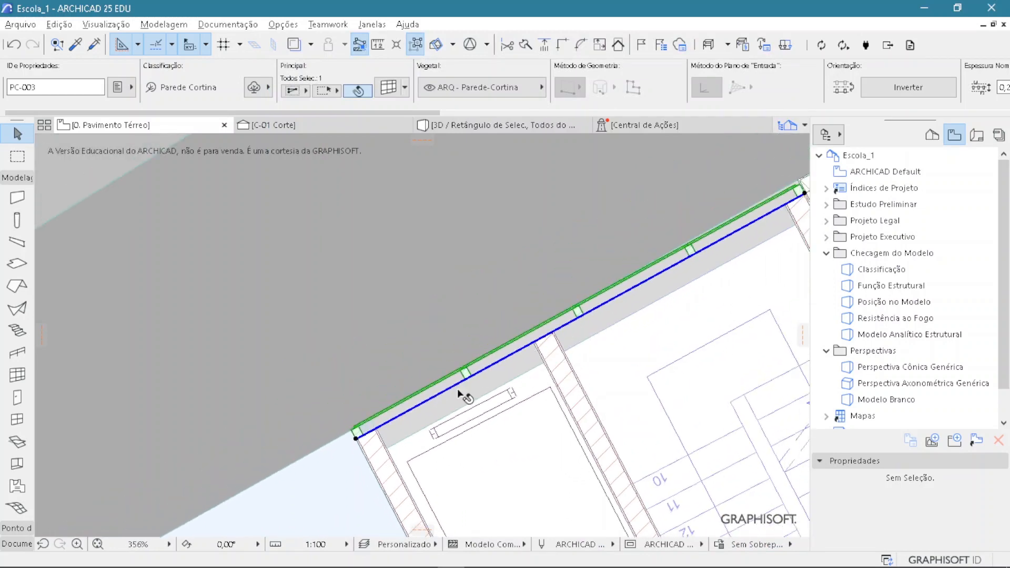
{"action": "middle_click_drag", "start_coordinate": [462, 395], "coordinate": [615, 342]}
{"action": "left_click", "coordinate": [17, 156]}
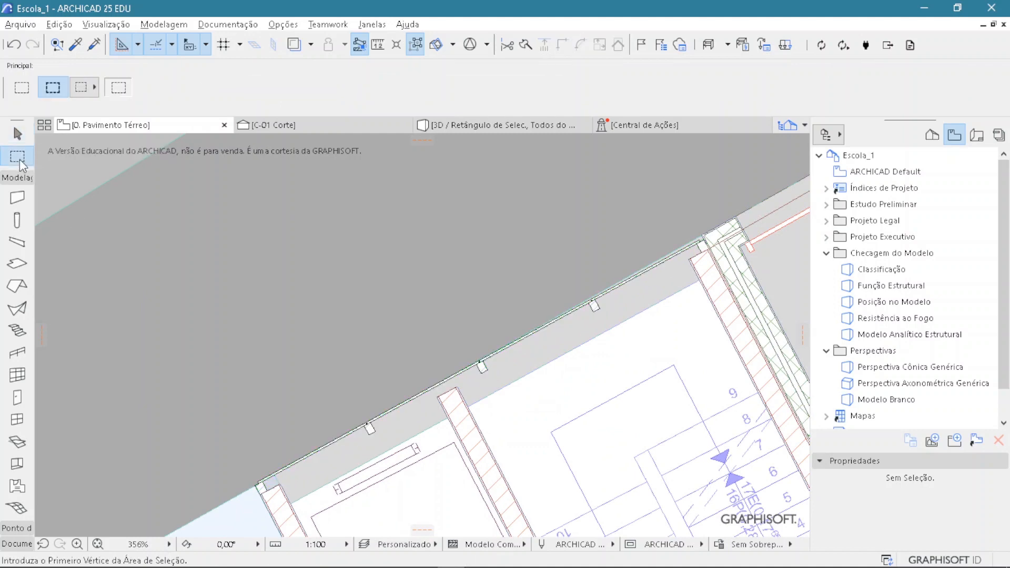
{"action": "scroll", "coordinate": [276, 417], "scroll_direction": "down", "scroll_amount": 3}
{"action": "scroll", "coordinate": [276, 418], "scroll_direction": "down", "scroll_amount": 1}
{"action": "left_click", "coordinate": [242, 496]}
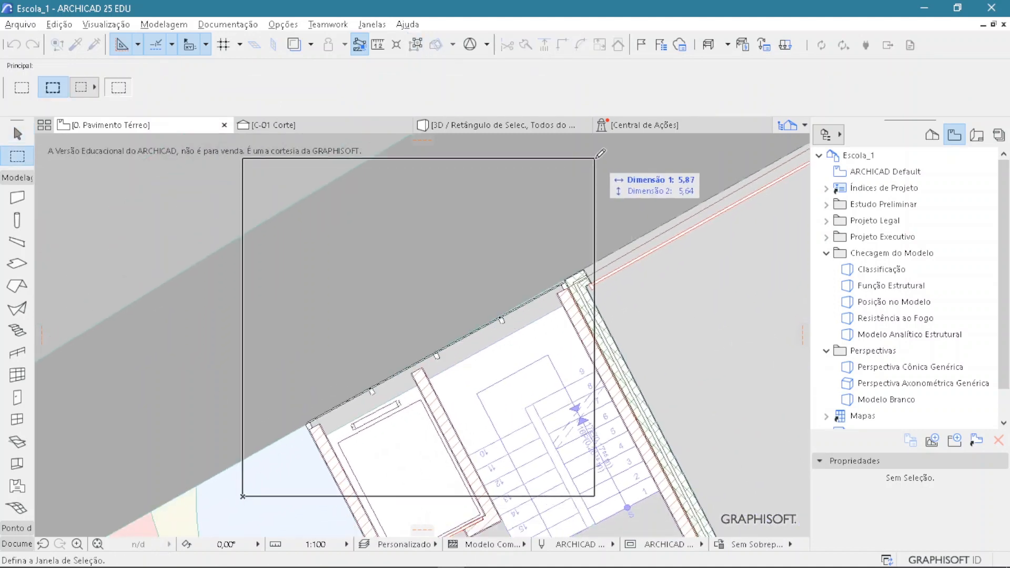
{"action": "left_click", "coordinate": [613, 171]}
{"action": "key", "text": "F5"}
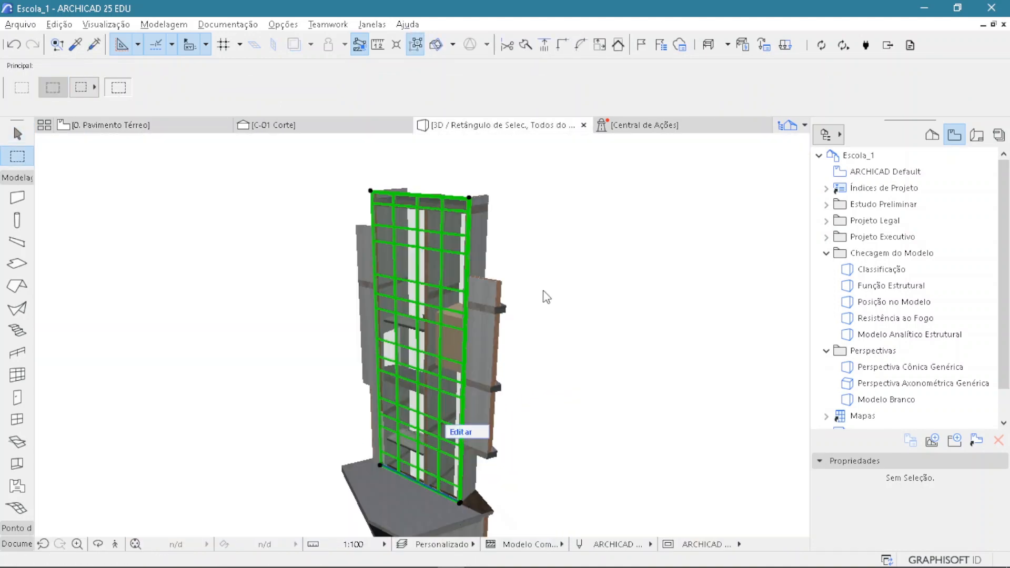
Step: Select the curtain wall near the top of the block in 3D and enter its edit mode
{"action": "key", "text": "Escape"}
{"action": "key", "text": "Escape"}
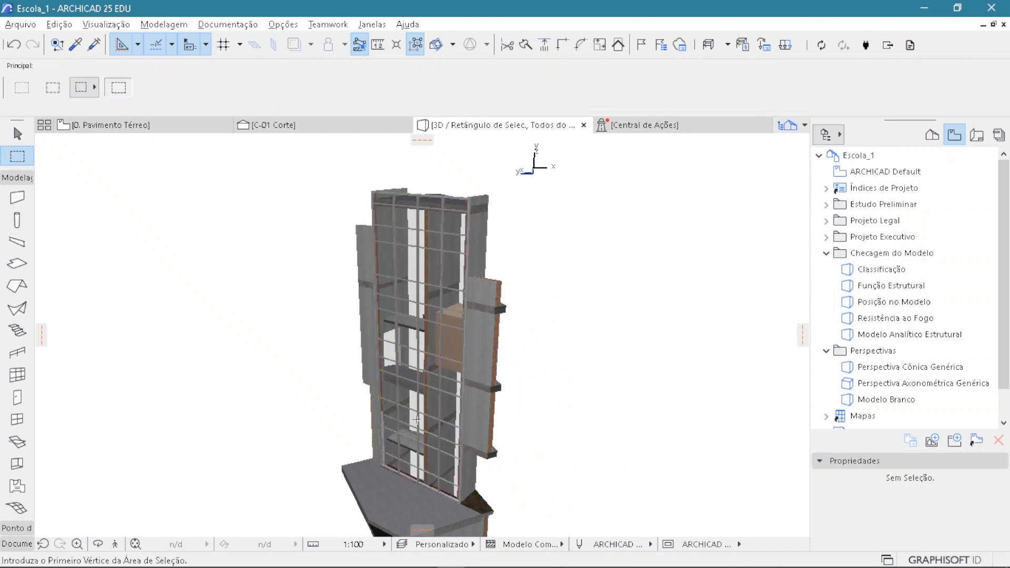
{"action": "scroll", "coordinate": [447, 232], "scroll_direction": "up", "scroll_amount": 3}
{"action": "middle_click_drag", "start_coordinate": [446, 232], "coordinate": [563, 331], "text": "shift"}
{"action": "scroll", "coordinate": [465, 206], "scroll_direction": "up", "scroll_amount": 5}
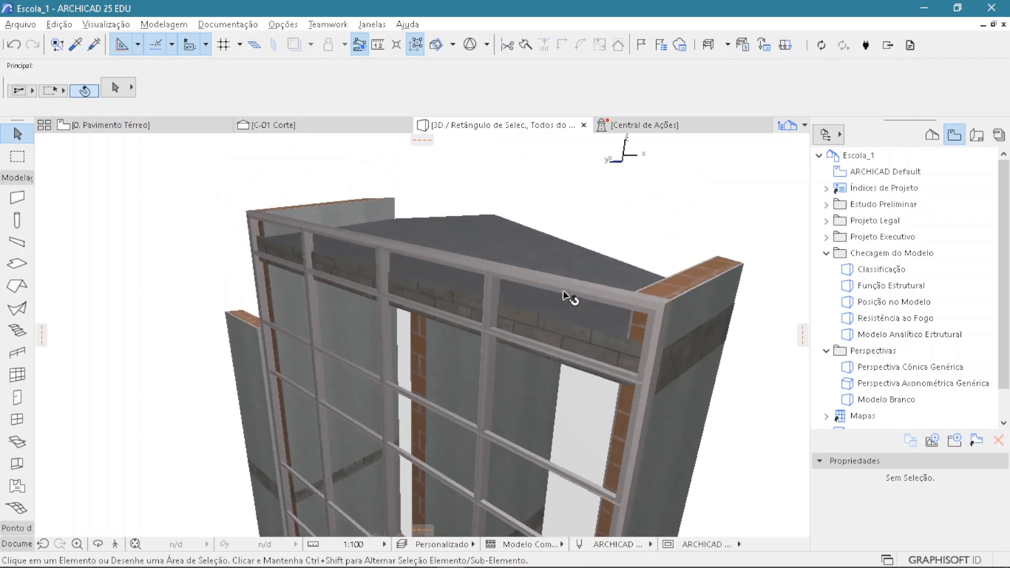
{"action": "left_click", "coordinate": [567, 296]}
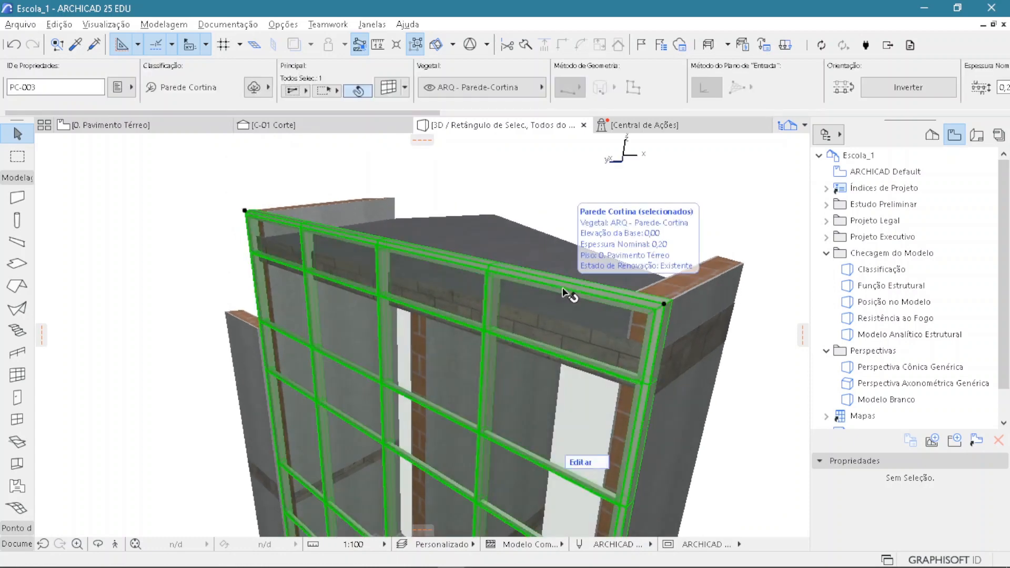
{"action": "left_click", "coordinate": [570, 461]}
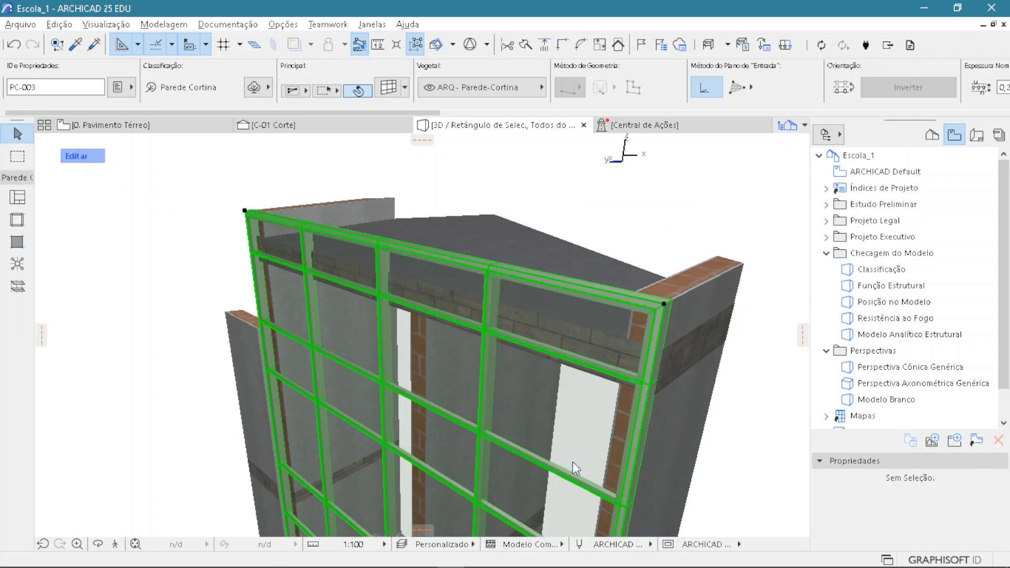
Step: Examine individual glass panels in the upper rows of the curtain wall by selecting them one at a time
{"action": "left_click", "coordinate": [563, 318]}
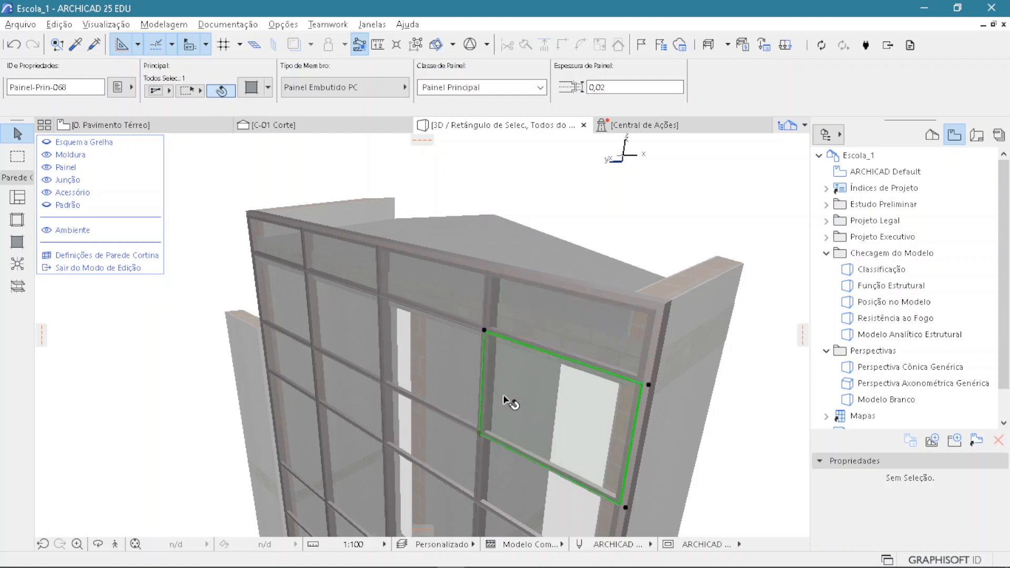
{"action": "left_click", "coordinate": [413, 372]}
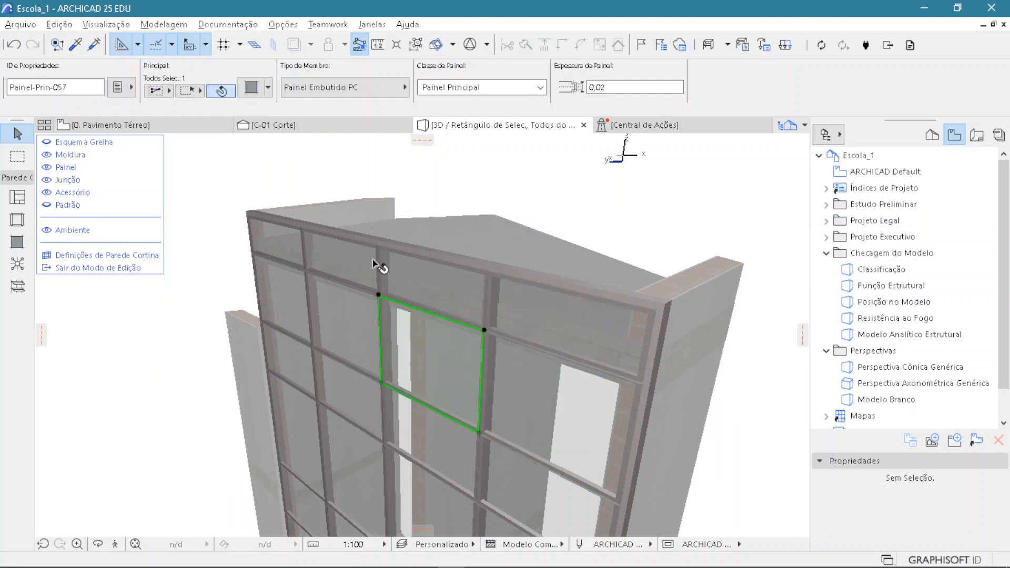
{"action": "left_click", "coordinate": [348, 267]}
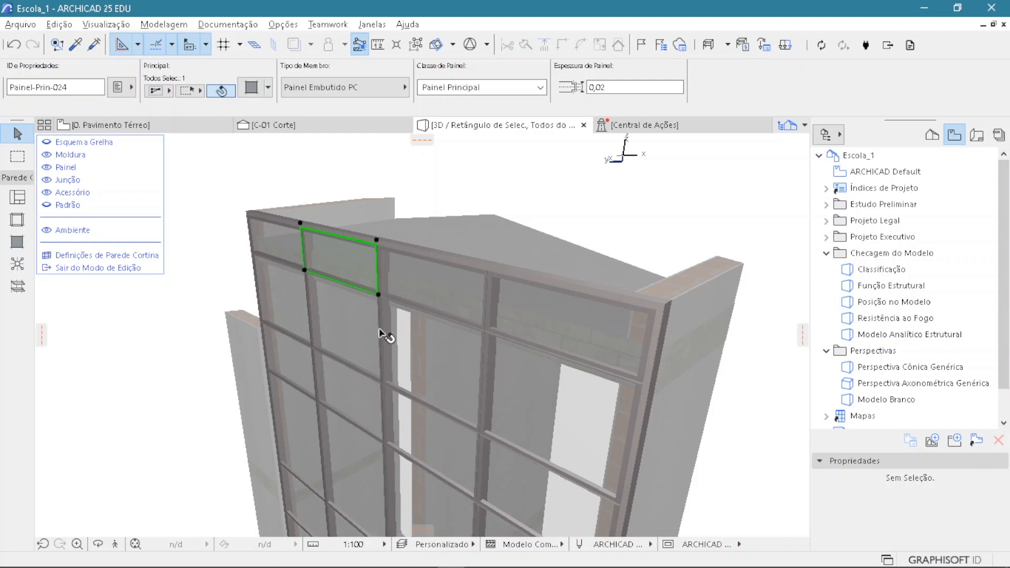
{"action": "mouse_move", "coordinate": [295, 383]}
{"action": "middle_click_drag", "start_coordinate": [451, 446], "coordinate": [430, 379], "text": "shift"}
{"action": "middle_click_drag", "start_coordinate": [341, 318], "coordinate": [415, 372], "text": "shift"}
{"action": "left_click", "coordinate": [413, 367]}
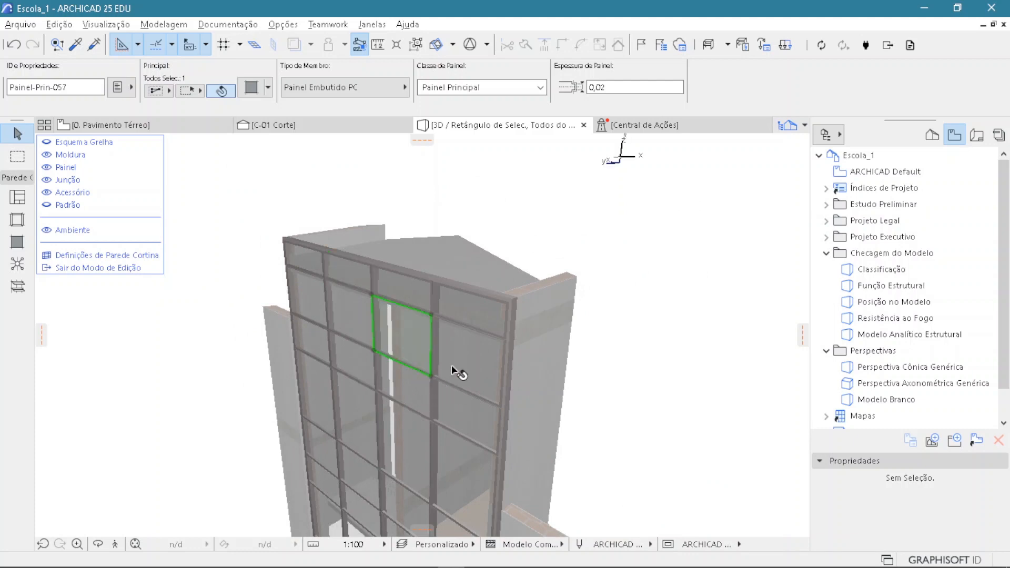
Step: Examine the curtain wall's default accessory settings, including the 3D preview of Quebra-Sol 25 and the available accessory types
{"action": "left_click", "coordinate": [282, 211]}
{"action": "scroll", "coordinate": [298, 286], "scroll_direction": "up", "scroll_amount": 3}
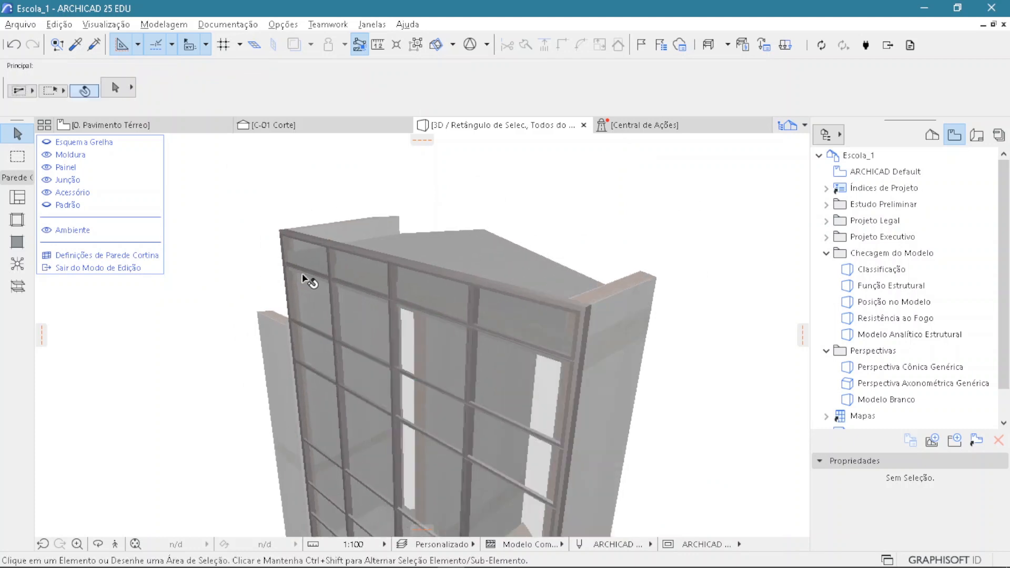
{"action": "scroll", "coordinate": [321, 302], "scroll_direction": "down", "scroll_amount": 2}
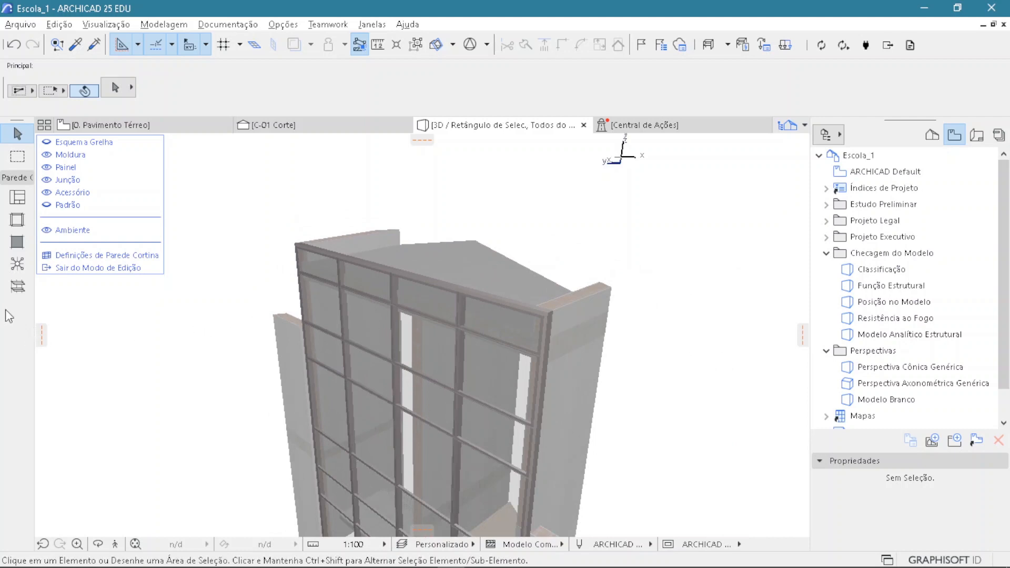
{"action": "left_click", "coordinate": [18, 290]}
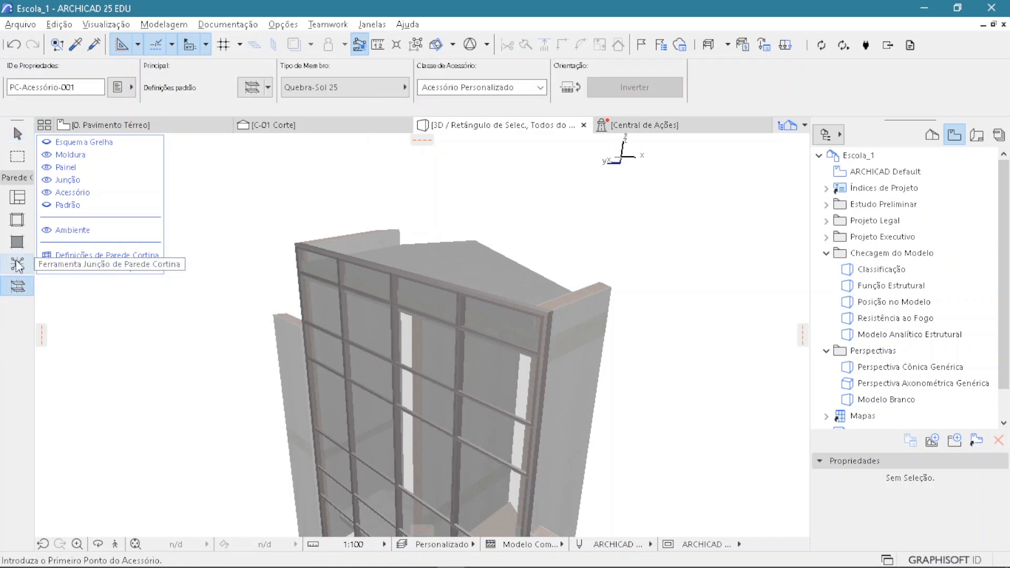
{"action": "left_click", "coordinate": [18, 265]}
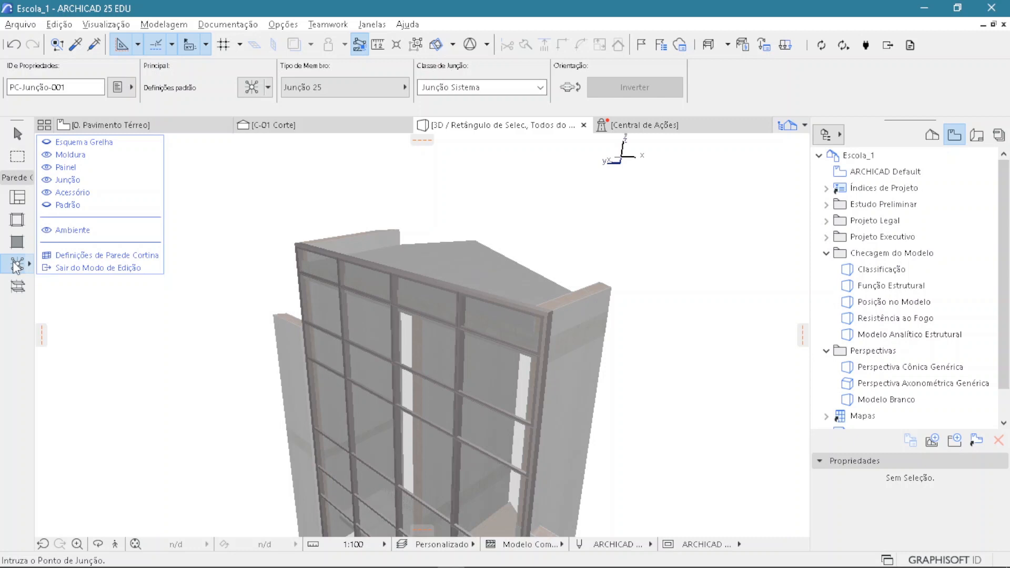
{"action": "left_click", "coordinate": [20, 291]}
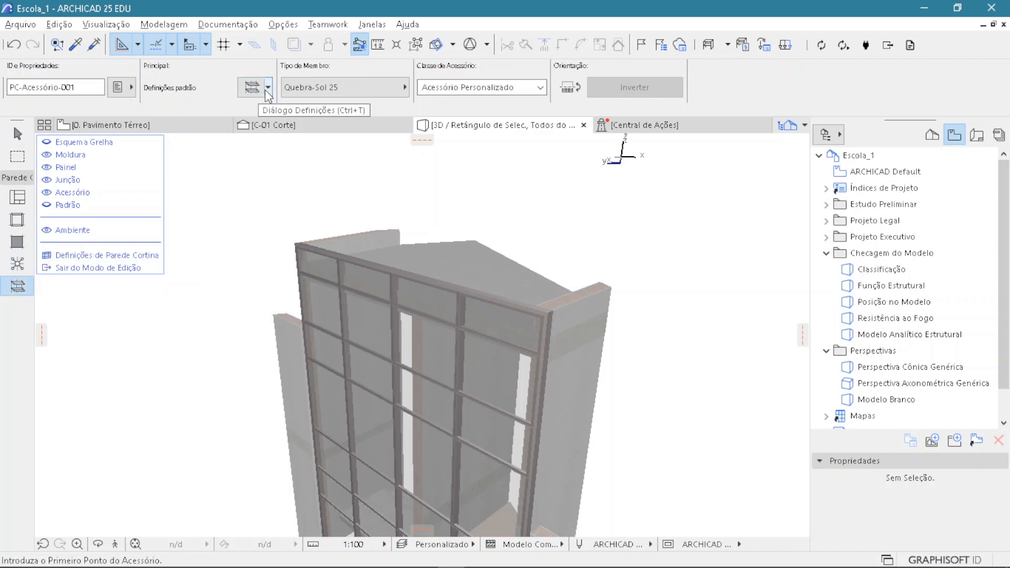
{"action": "left_click", "coordinate": [252, 90]}
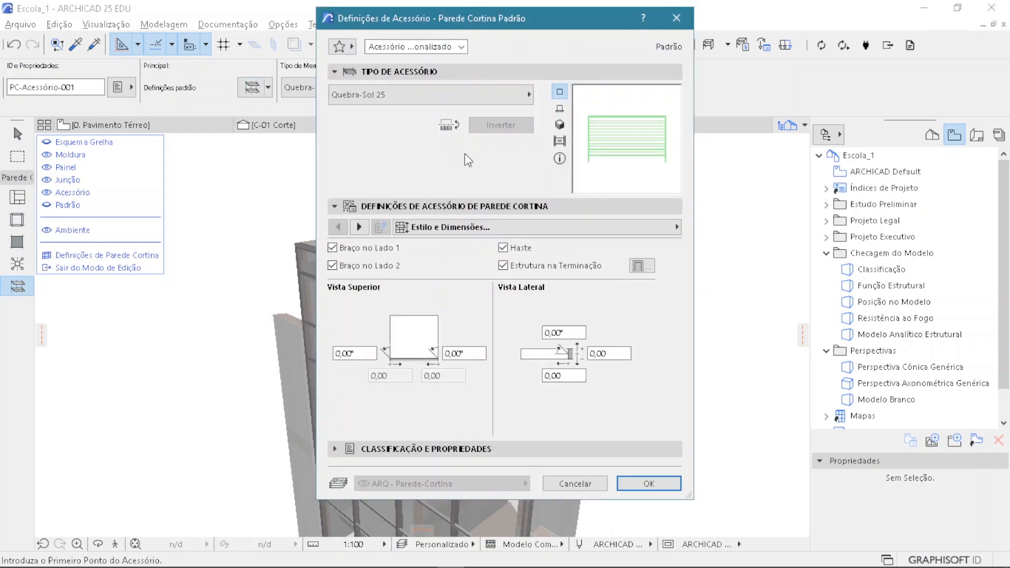
{"action": "left_click", "coordinate": [559, 126]}
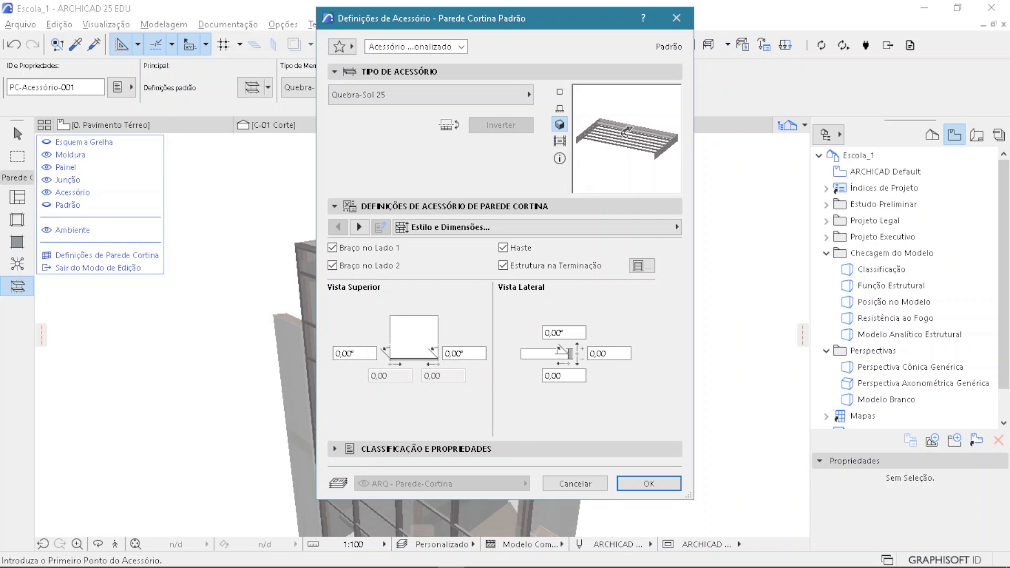
{"action": "left_click", "coordinate": [514, 98]}
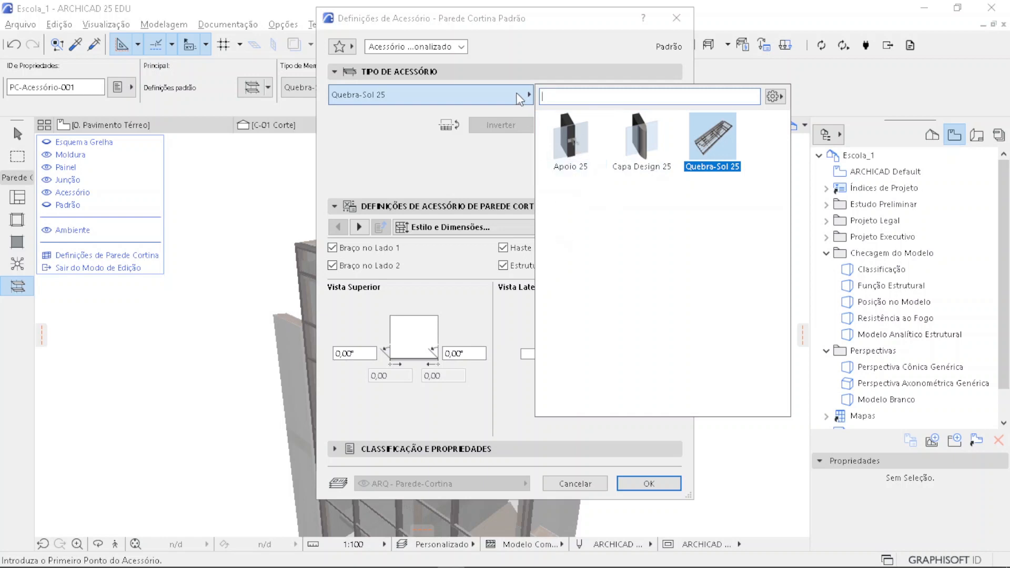
{"action": "left_click", "coordinate": [525, 28]}
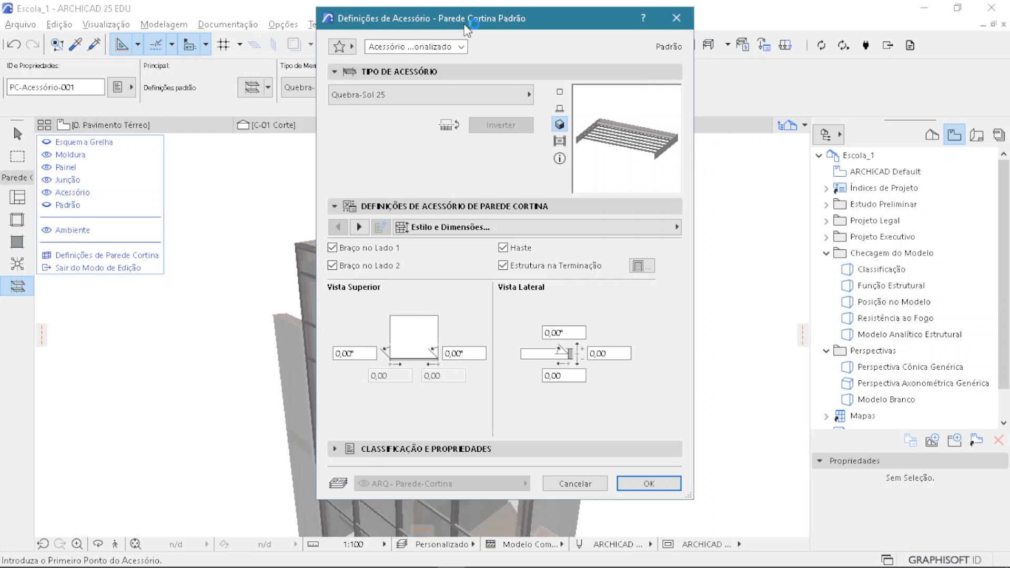
{"action": "left_click_drag", "start_coordinate": [469, 19], "coordinate": [590, 31]}
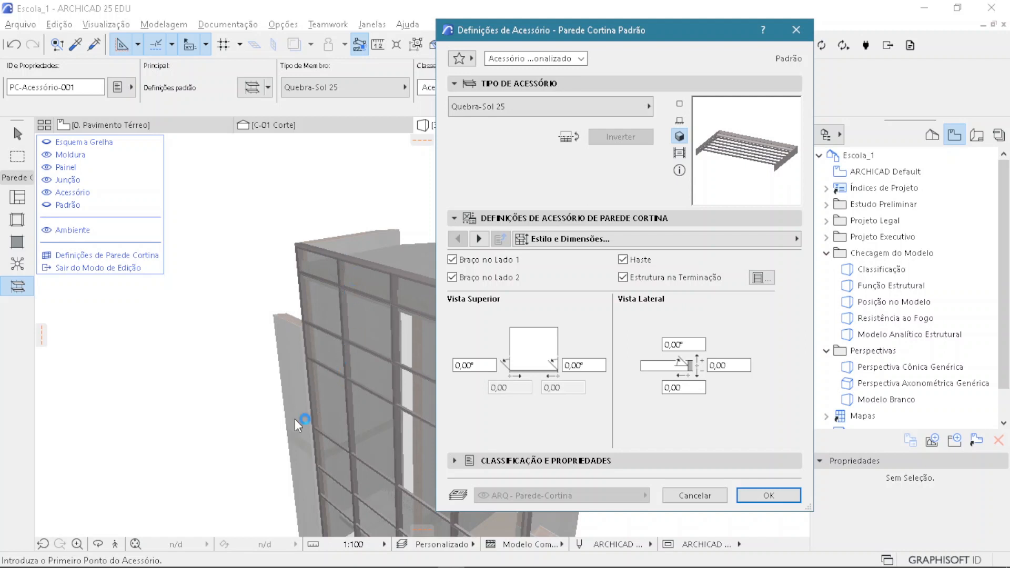
{"action": "left_click", "coordinate": [682, 498]}
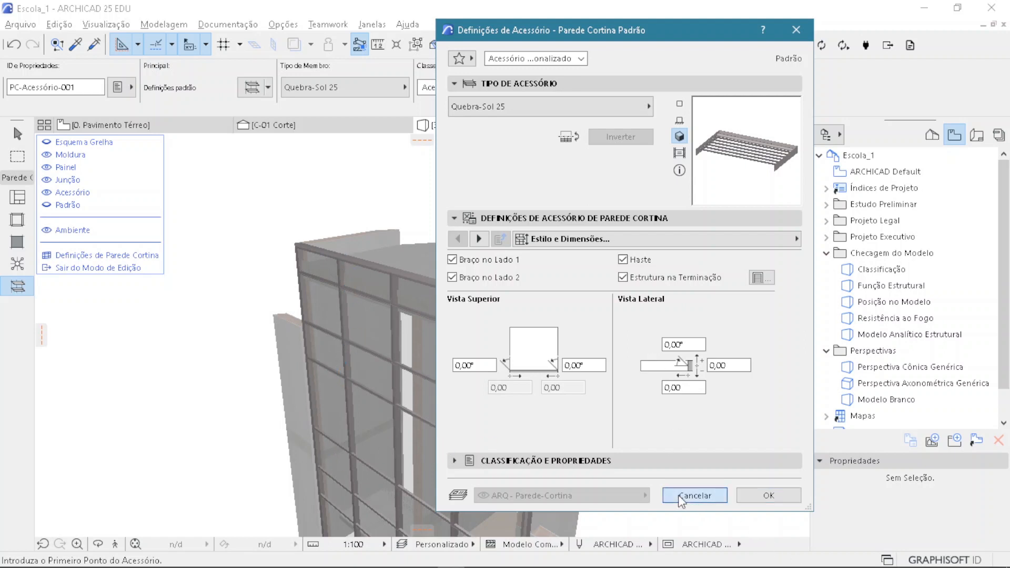
Step: Configure the curtain wall Frame tool with the Perfil Pele de Vidro profile, a width of 0,03 and a depth of 0,30
{"action": "scroll", "coordinate": [543, 331], "scroll_direction": "up", "scroll_amount": 2}
{"action": "scroll", "coordinate": [526, 341], "scroll_direction": "up", "scroll_amount": 3}
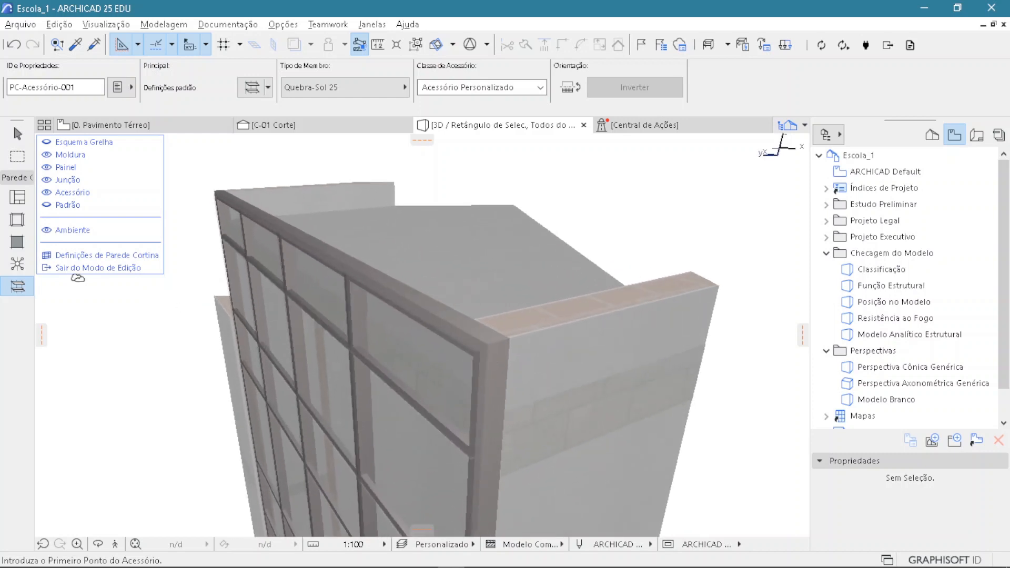
{"action": "left_click", "coordinate": [16, 220]}
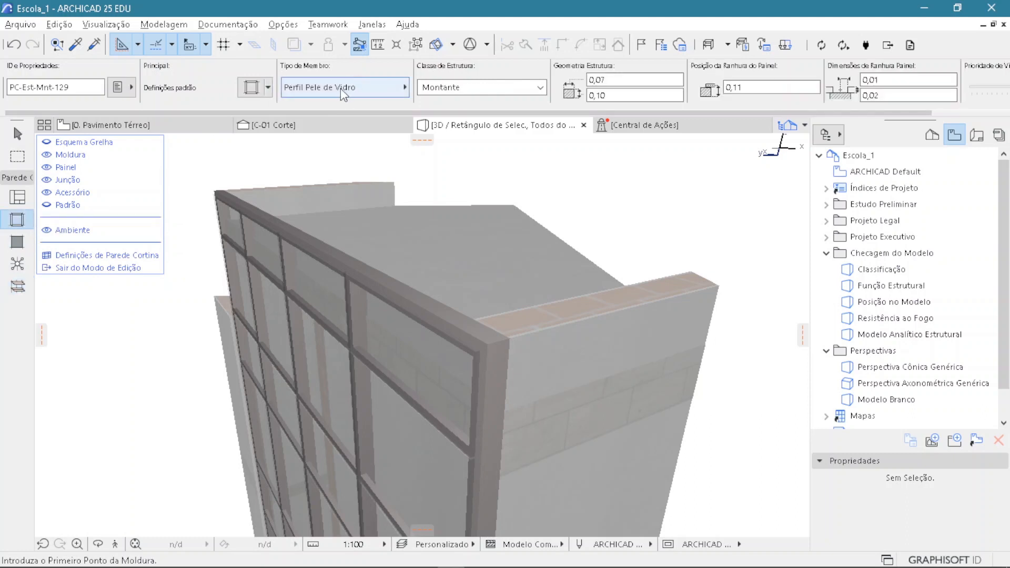
{"action": "left_click", "coordinate": [466, 89]}
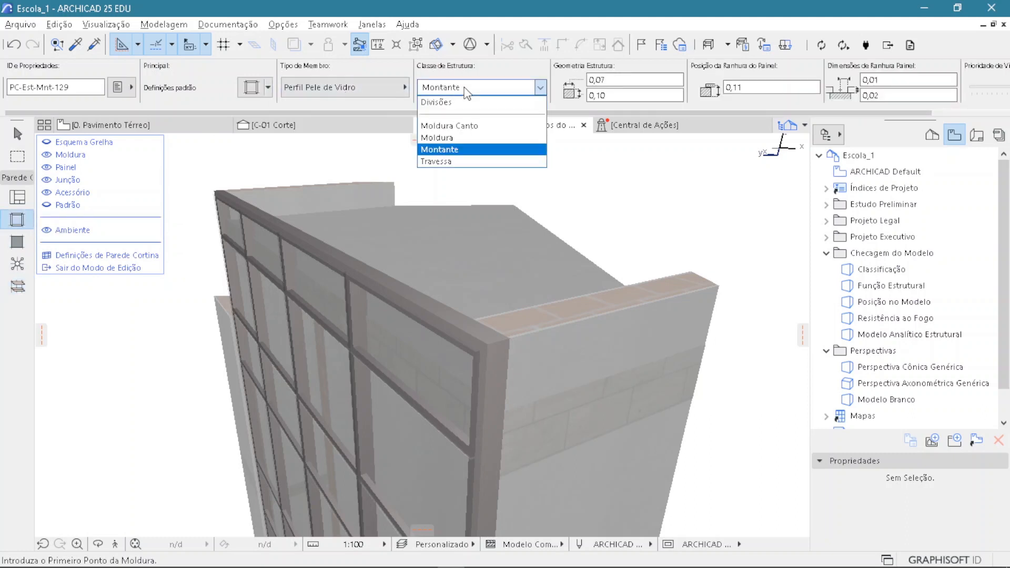
{"action": "left_click", "coordinate": [465, 91]}
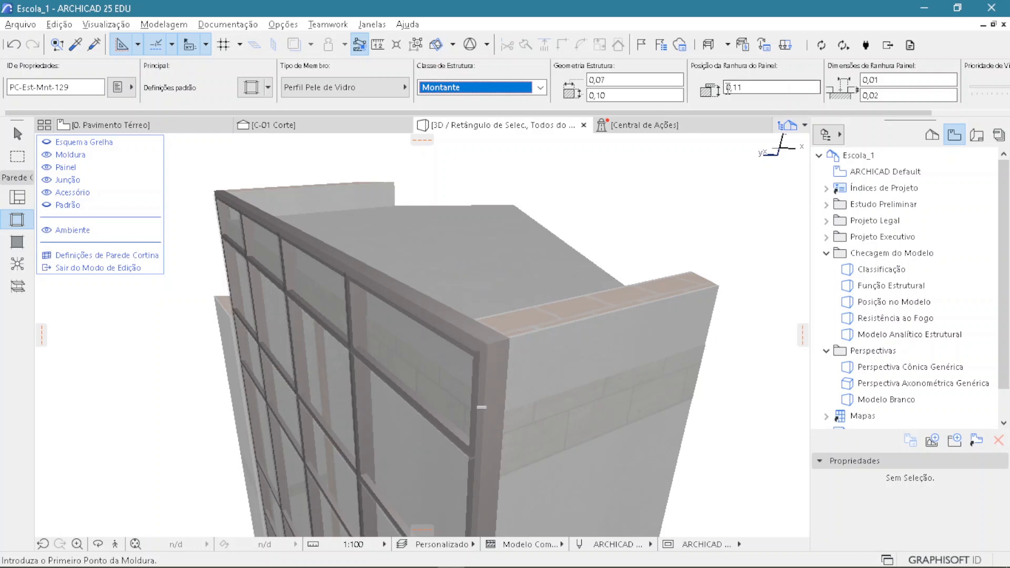
{"action": "scroll", "coordinate": [714, 85], "scroll_direction": "right", "scroll_amount": 2}
{"action": "scroll", "coordinate": [702, 78], "scroll_direction": "up", "scroll_amount": 4}
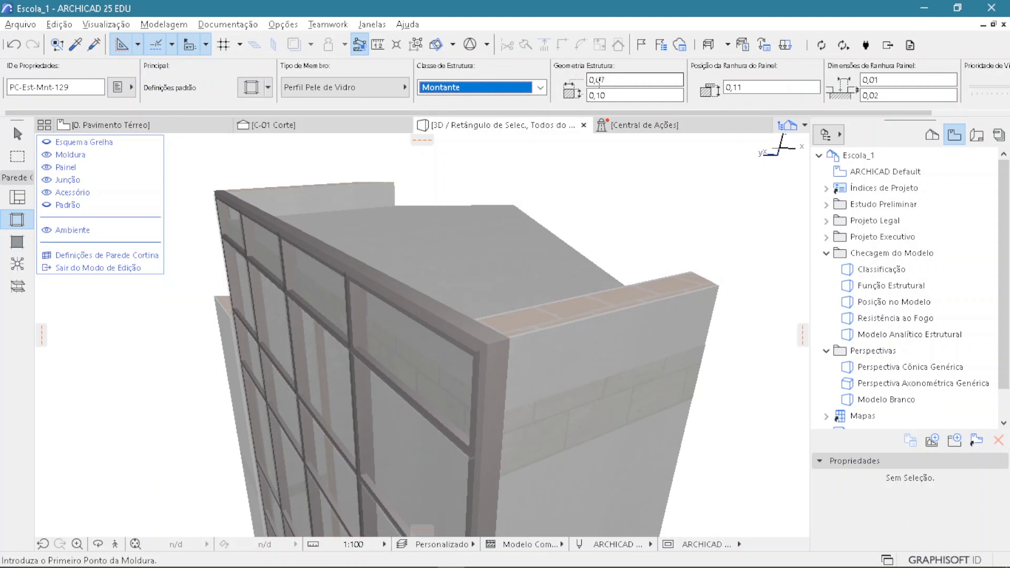
{"action": "left_click_drag", "start_coordinate": [600, 80], "coordinate": [625, 76]}
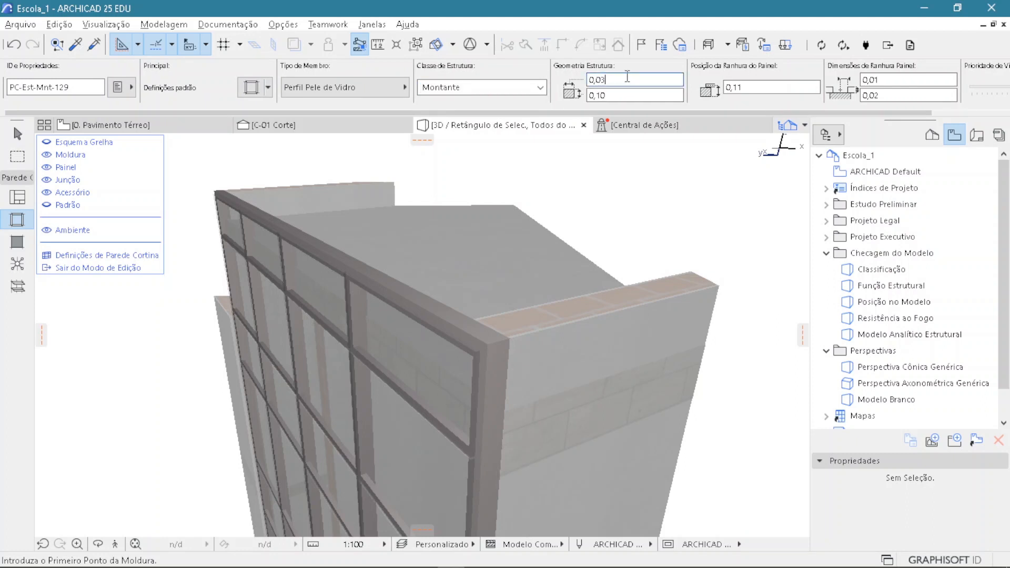
{"action": "left_click", "coordinate": [608, 96]}
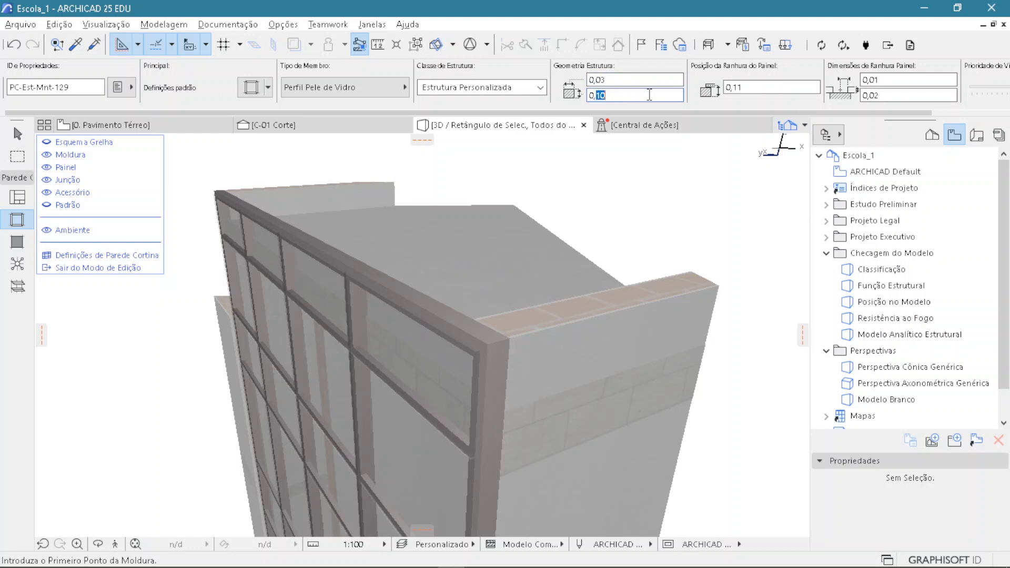
{"action": "key", "text": "Tab"}
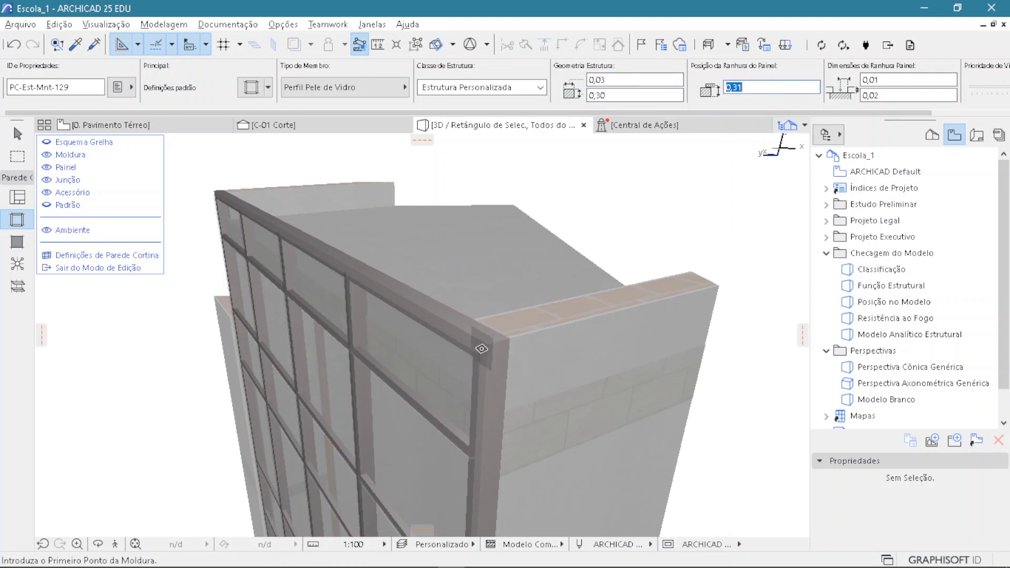
Step: Draw a frame about 4,94 m long along the curtain wall's entire top edge, from one upper corner to the other
{"action": "middle_click_drag", "start_coordinate": [479, 356], "coordinate": [562, 349], "text": "shift"}
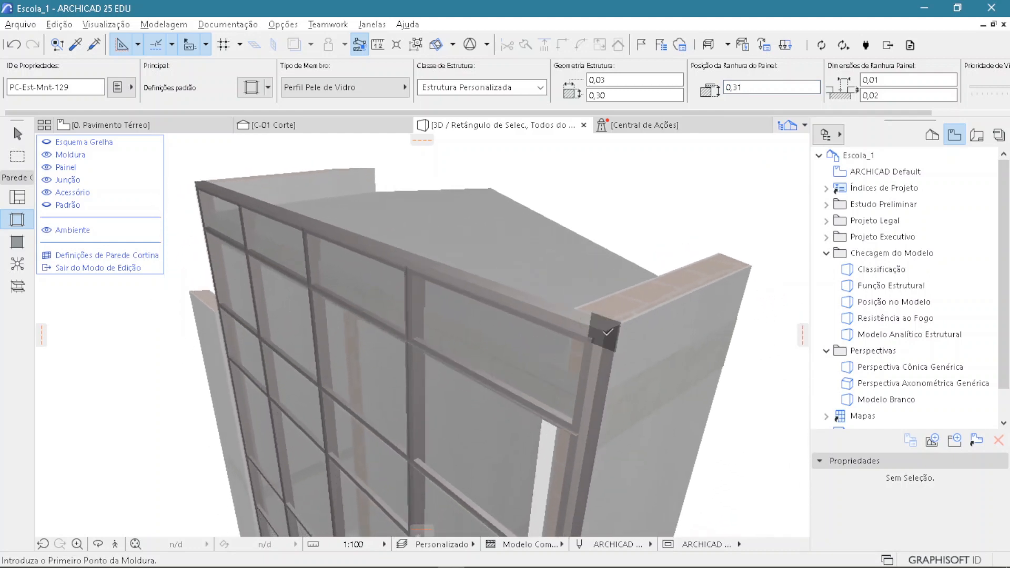
{"action": "left_click", "coordinate": [606, 332]}
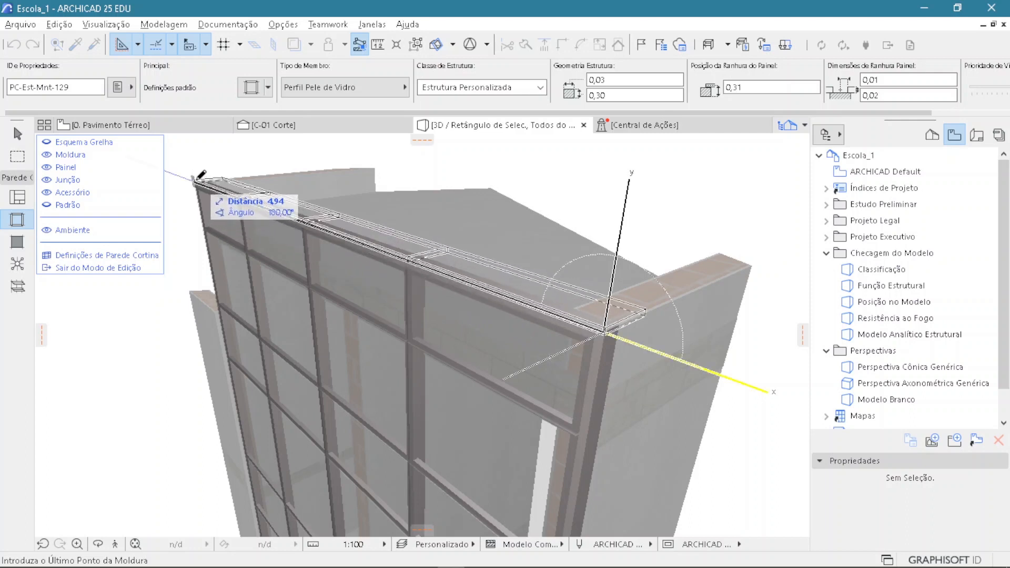
{"action": "left_click", "coordinate": [201, 181]}
{"action": "middle_click_drag", "start_coordinate": [506, 370], "coordinate": [536, 291], "text": "shift"}
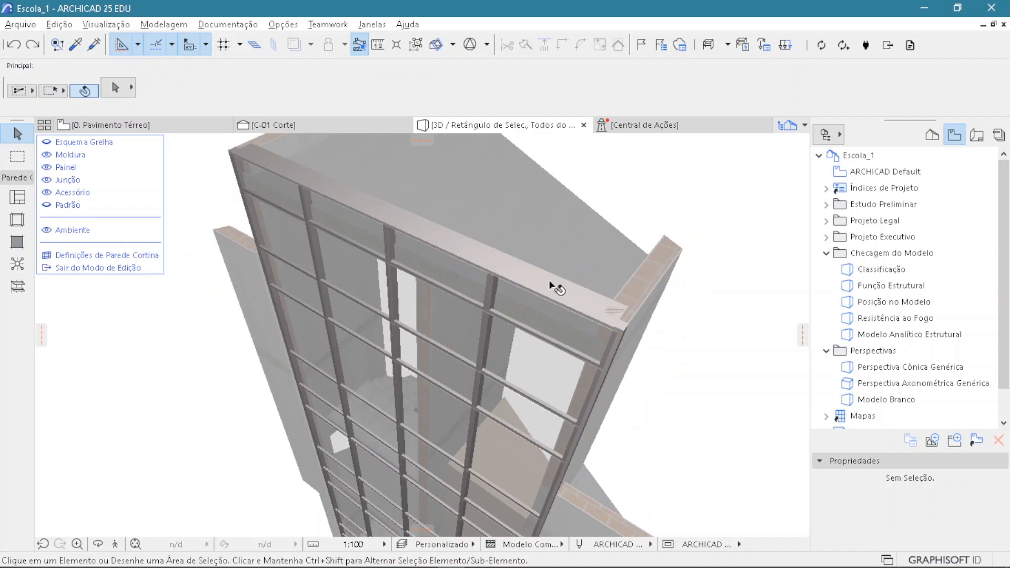
Step: Select the four frame segments along the curtain wall's top edge and change their profile type to Perfil Integrado
{"action": "left_click", "coordinate": [552, 287]}
{"action": "left_click", "coordinate": [448, 232], "text": "shift"}
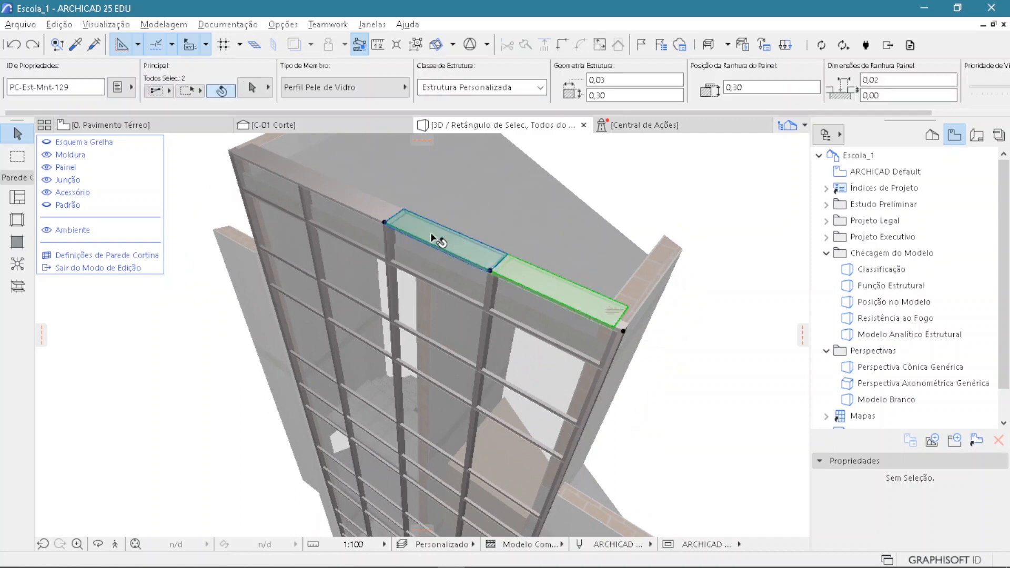
{"action": "left_click", "coordinate": [370, 196], "text": "shift"}
{"action": "left_click", "coordinate": [265, 166], "text": "shift"}
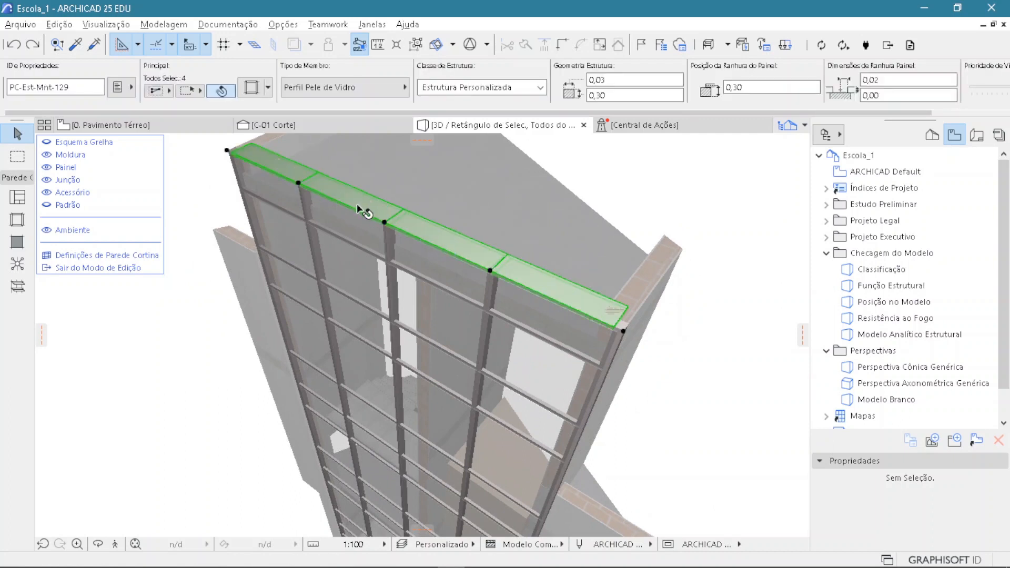
{"action": "middle_click_drag", "start_coordinate": [358, 211], "coordinate": [367, 223]}
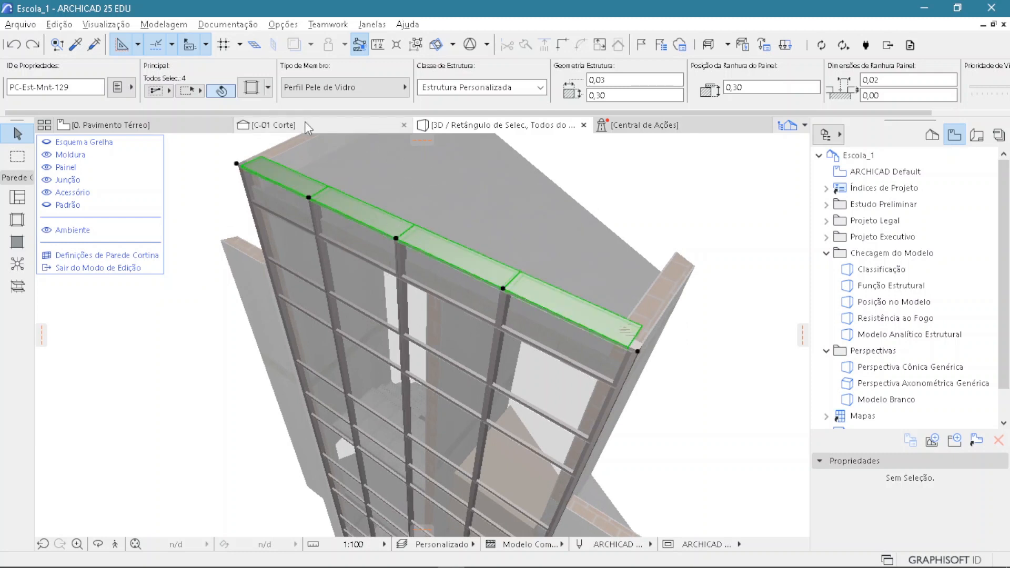
{"action": "double_click", "coordinate": [380, 206]}
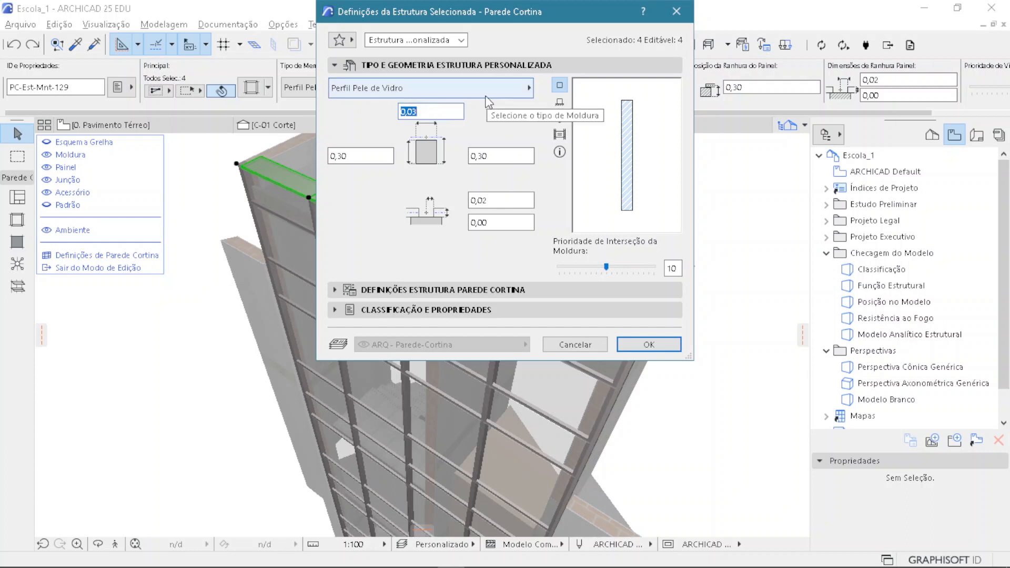
{"action": "left_click", "coordinate": [481, 94]}
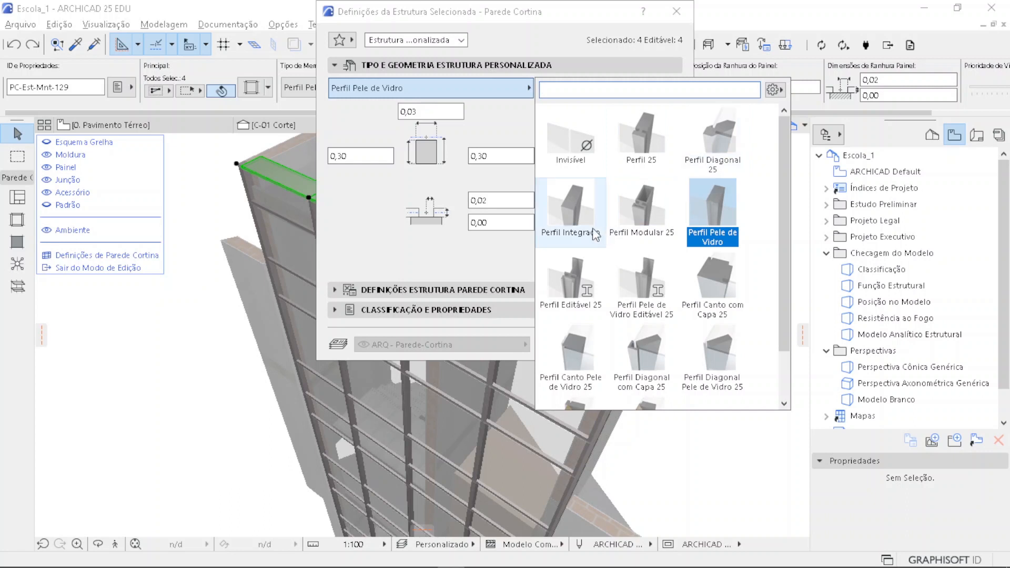
{"action": "left_click", "coordinate": [570, 209]}
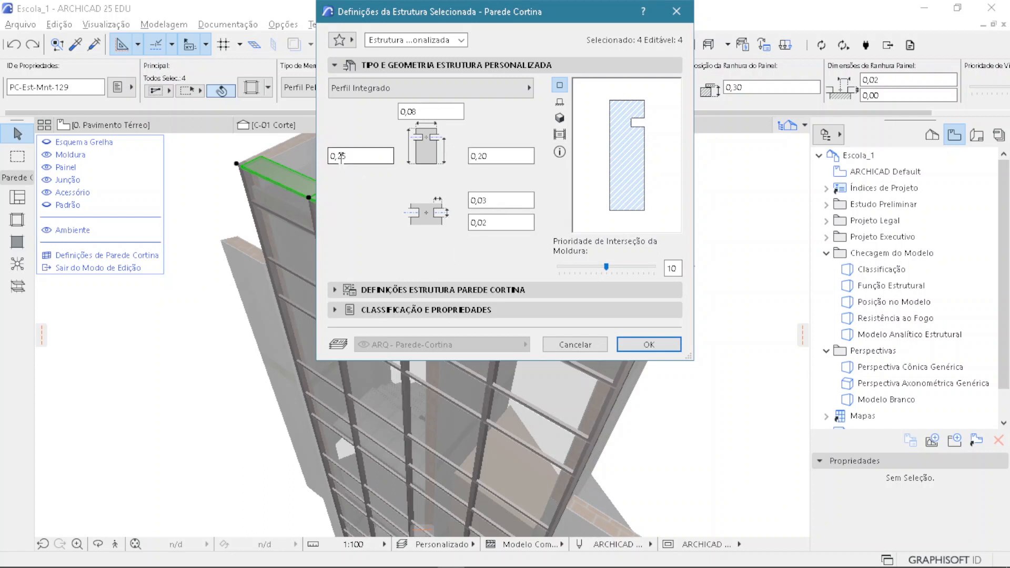
Step: Set the top frame segments' depth to 0,30, rear offset to the panel centre line to 0,00 and width to 0,03, and apply
{"action": "double_click", "coordinate": [359, 157]}
{"action": "key", "text": "Tab"}
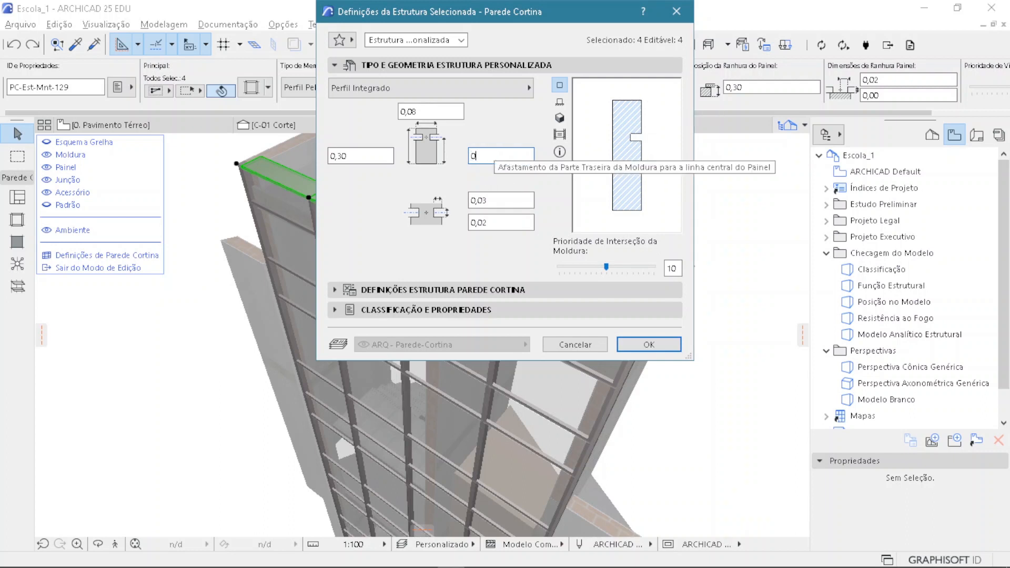
{"action": "key", "text": "Tab"}
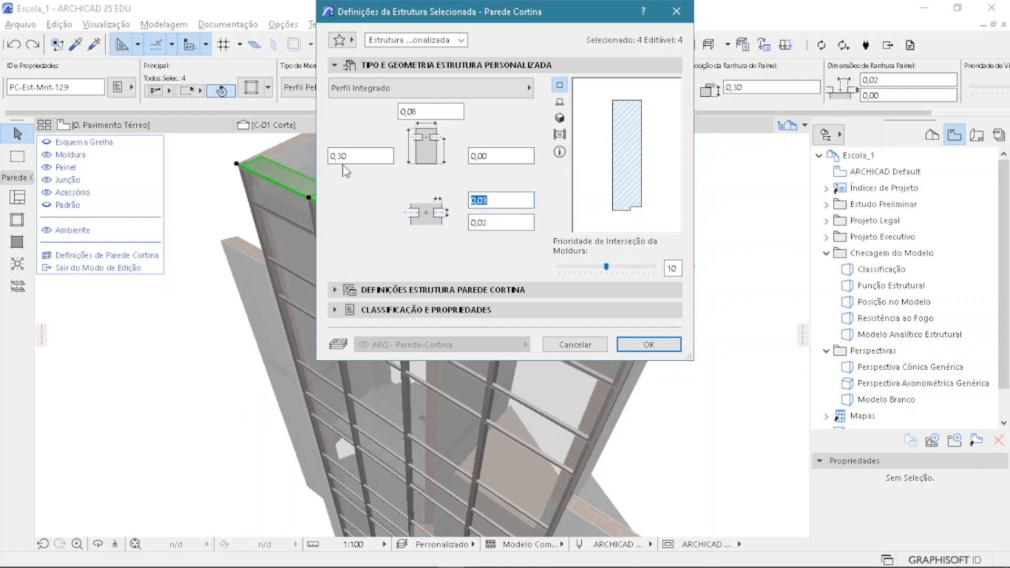
{"action": "left_click", "coordinate": [414, 111]}
{"action": "type", "text": "3"}
{"action": "key", "text": "Tab"}
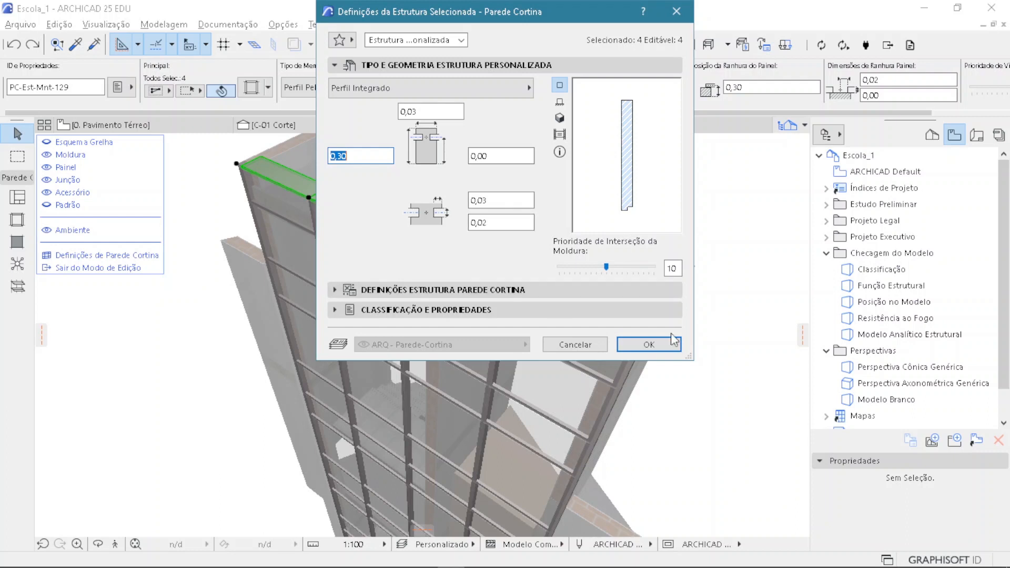
{"action": "left_click", "coordinate": [649, 345]}
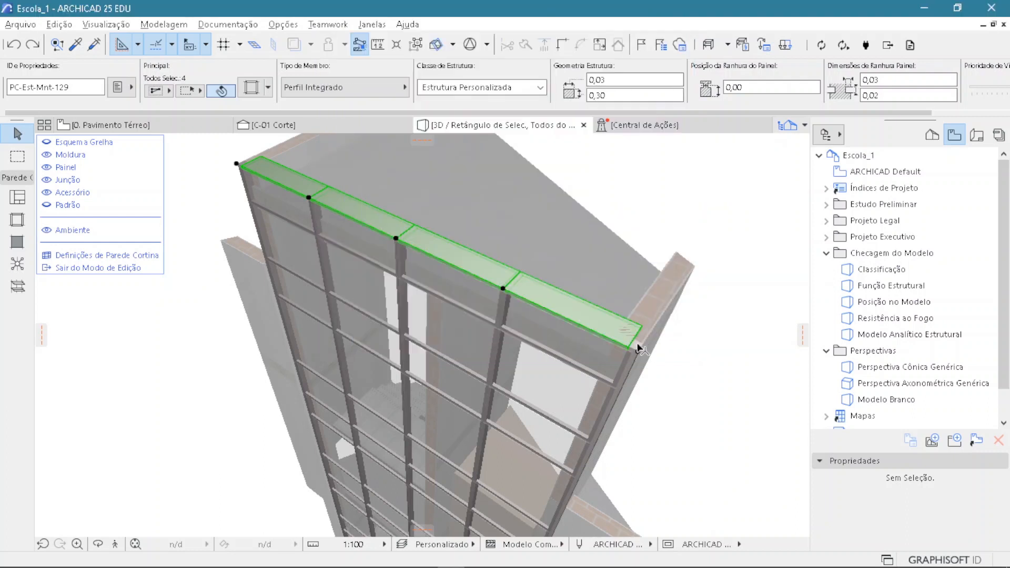
Step: Set the surface override of the four top frame segments to Pintura - Vermelhão and apply
{"action": "middle_click_drag", "start_coordinate": [637, 389], "coordinate": [484, 349], "text": "shift"}
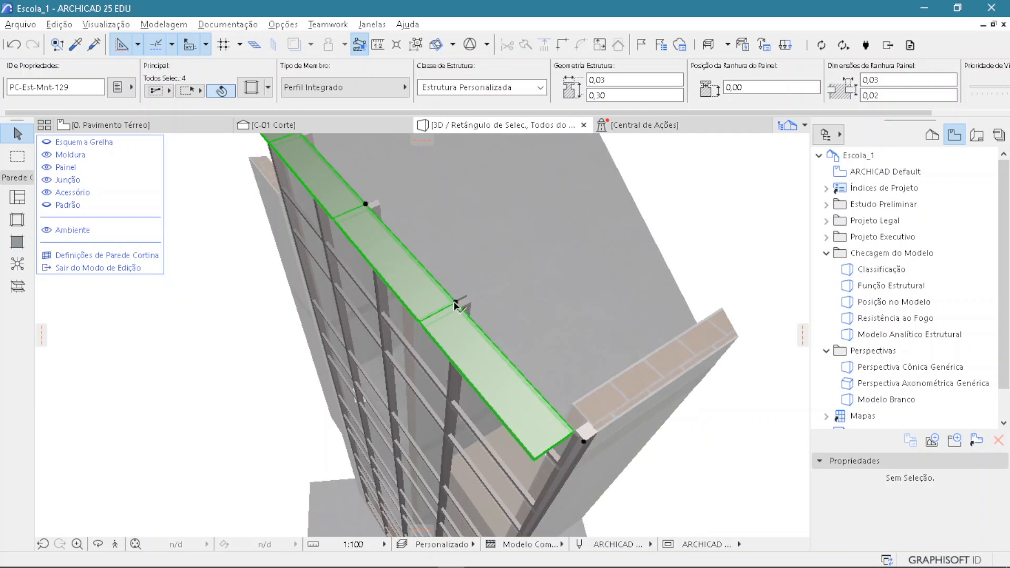
{"action": "middle_click_drag", "start_coordinate": [455, 305], "coordinate": [547, 302], "text": "shift"}
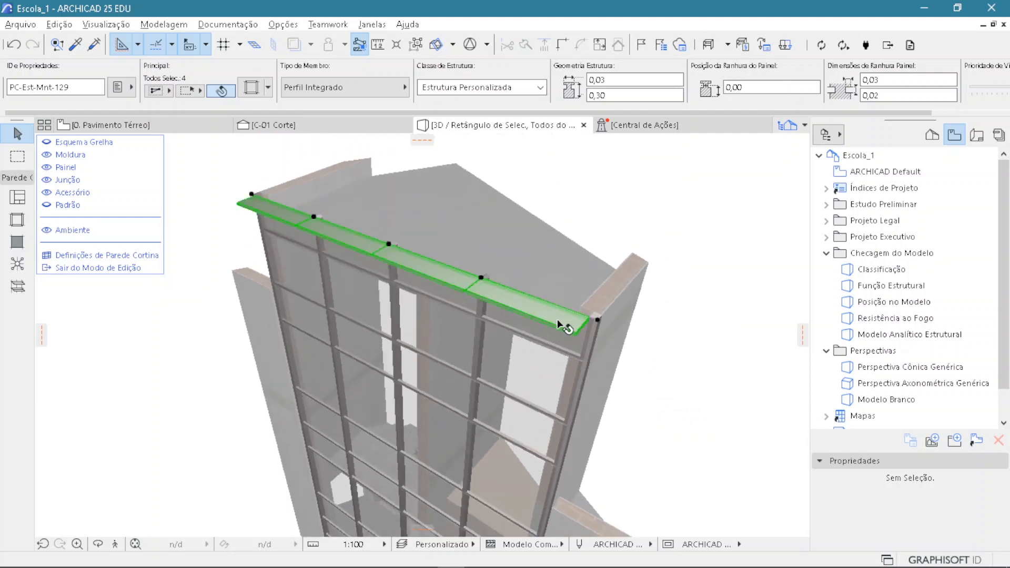
{"action": "left_click", "coordinate": [251, 87]}
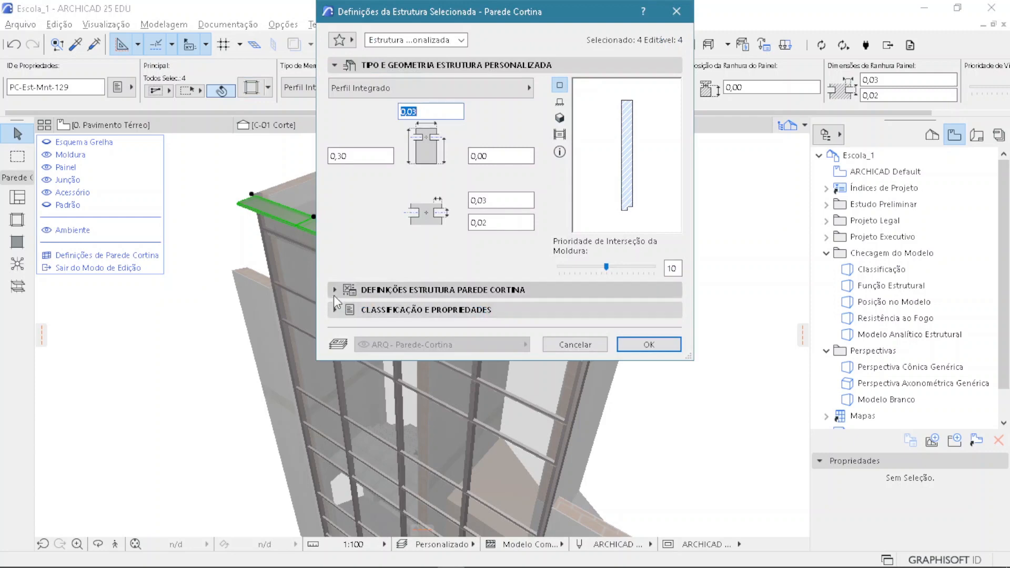
{"action": "left_click", "coordinate": [335, 292]}
{"action": "left_click", "coordinate": [342, 375]}
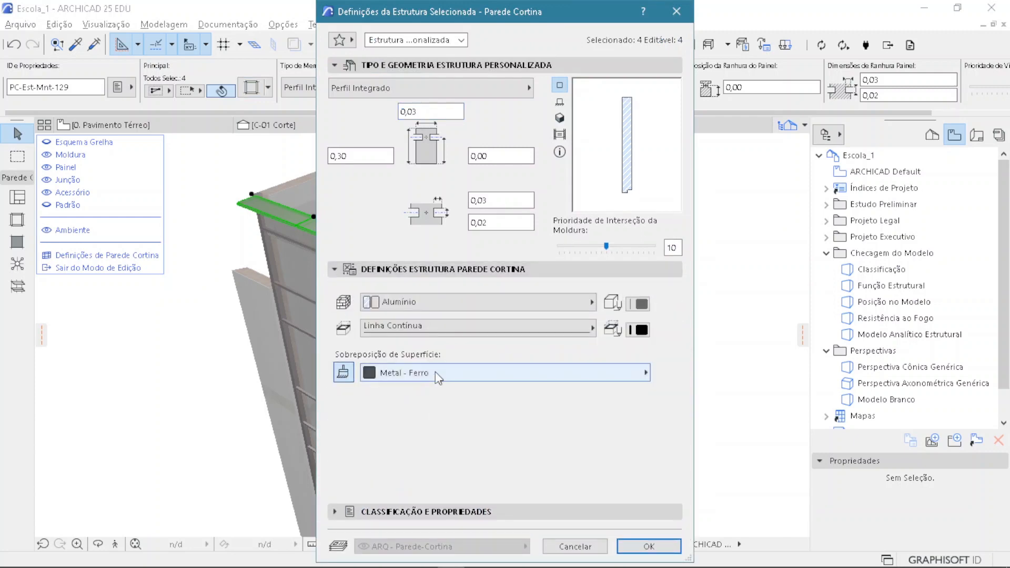
{"action": "left_click", "coordinate": [436, 375]}
{"action": "scroll", "coordinate": [819, 313], "scroll_direction": "down", "scroll_amount": 3}
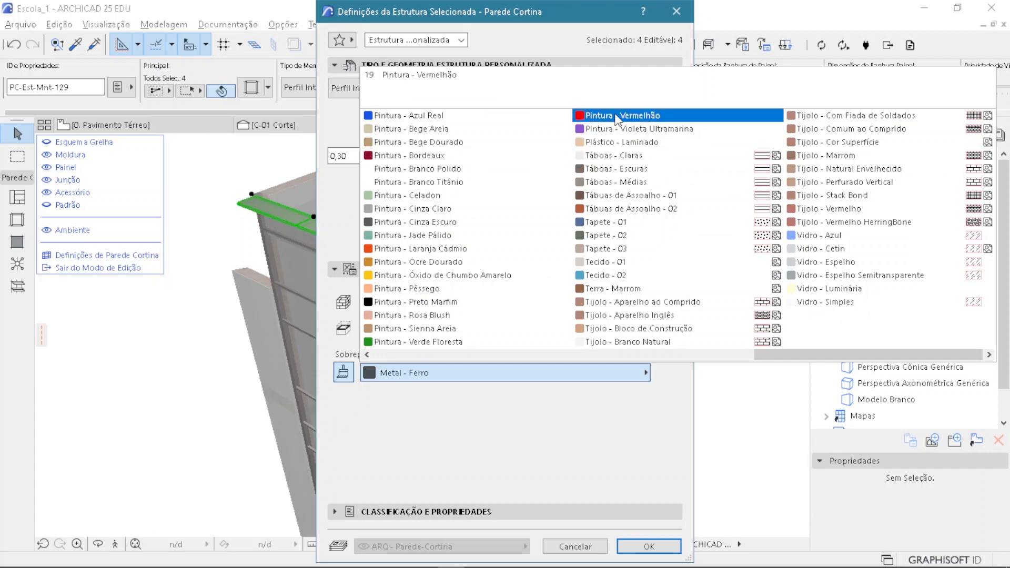
{"action": "left_click", "coordinate": [591, 115]}
{"action": "left_click", "coordinate": [650, 547]}
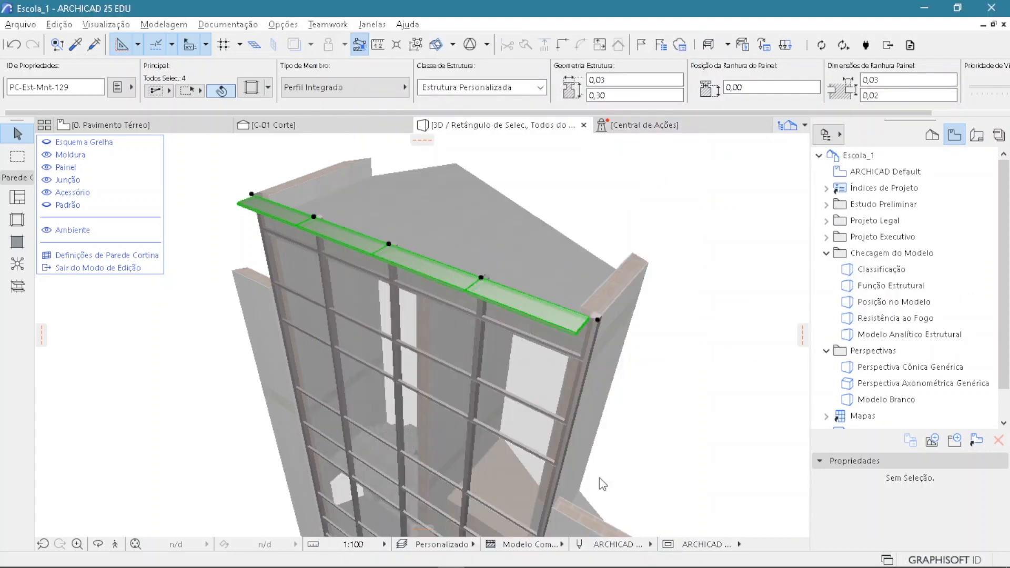
{"action": "scroll", "coordinate": [515, 372], "scroll_direction": "down", "scroll_amount": 2}
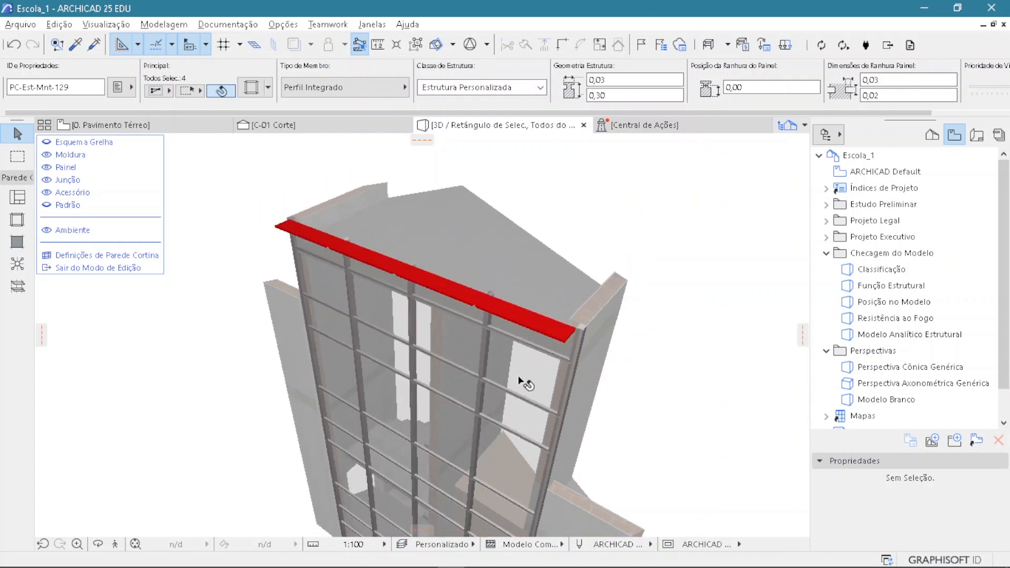
{"action": "middle_click_drag", "start_coordinate": [517, 375], "coordinate": [497, 333], "text": "shift"}
Step: Select only the third top frame segment from the left and set its surface override to Pintura - Verde Floresta
{"action": "left_click", "coordinate": [625, 219]}
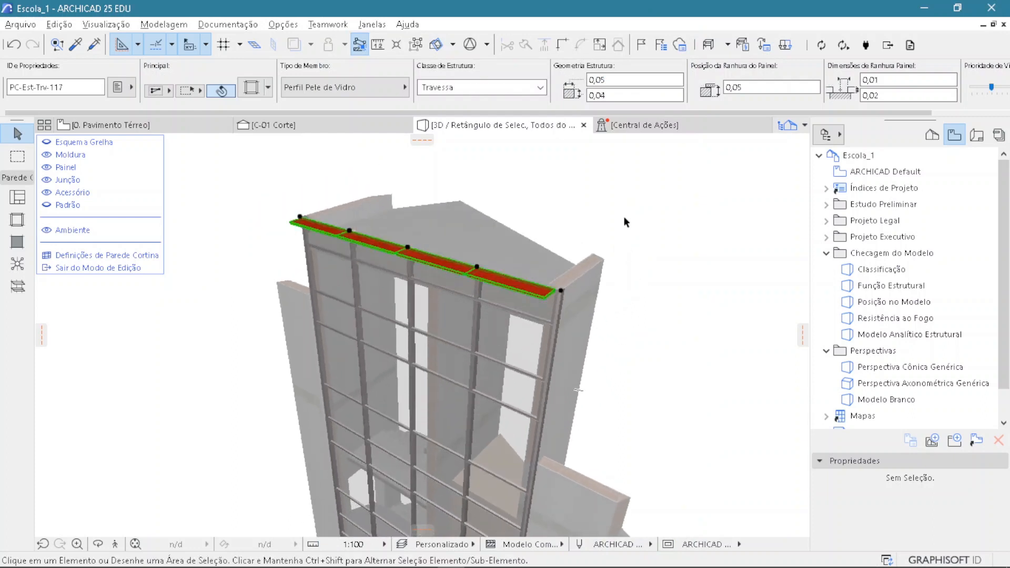
{"action": "left_click", "coordinate": [448, 265]}
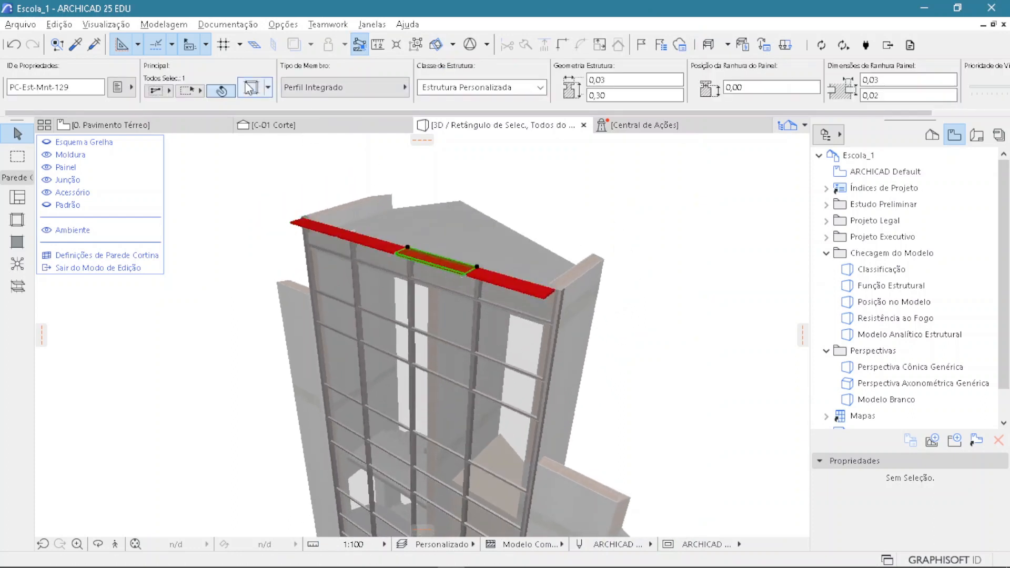
{"action": "key", "text": "ctrl+t"}
{"action": "left_click", "coordinate": [515, 372]}
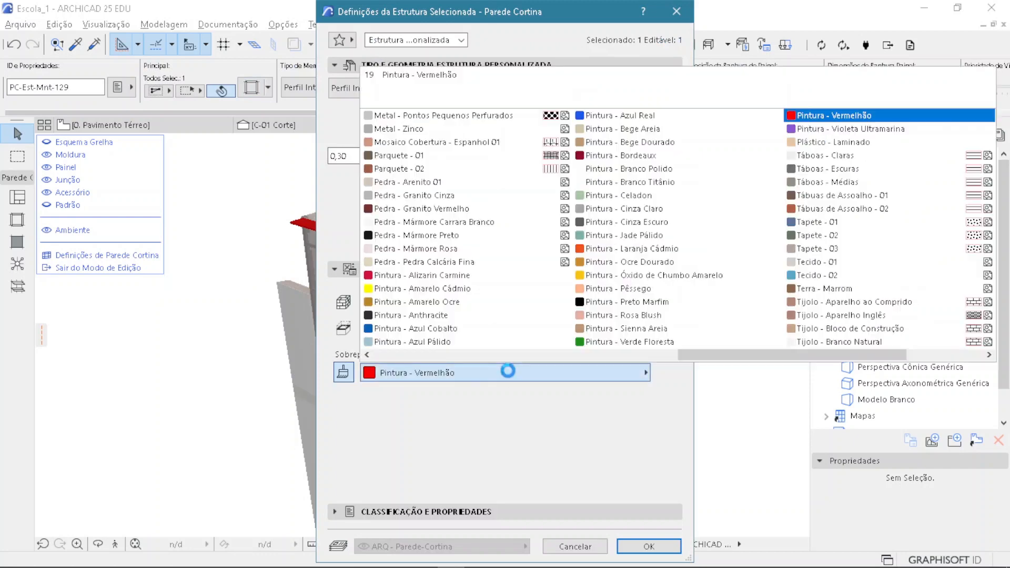
{"action": "left_click", "coordinate": [614, 341]}
{"action": "left_click", "coordinate": [649, 546]}
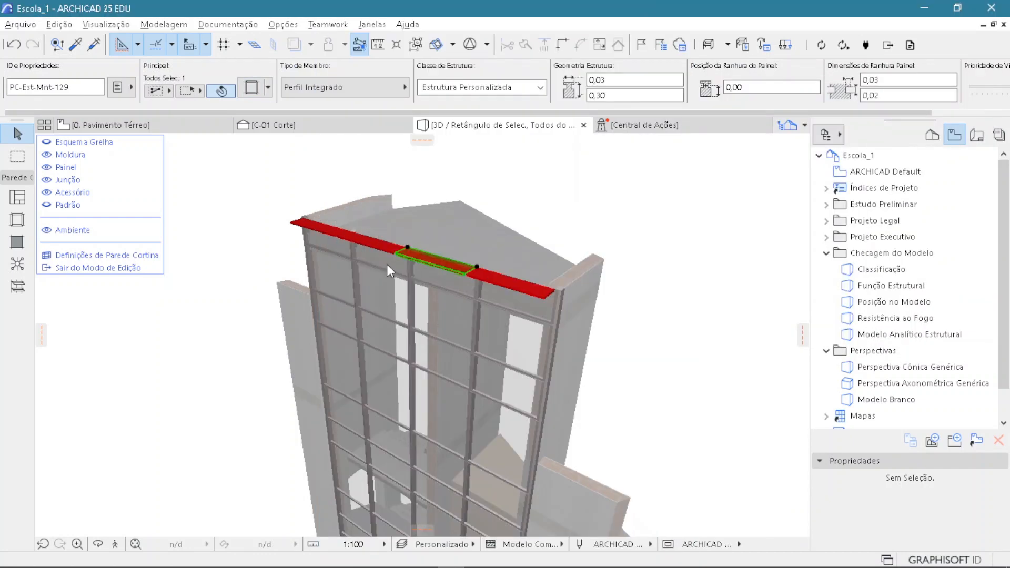
Step: Set the surface override of the second top frame segment from the left to Pintura - Amarelo Cádmio
{"action": "left_click", "coordinate": [380, 242]}
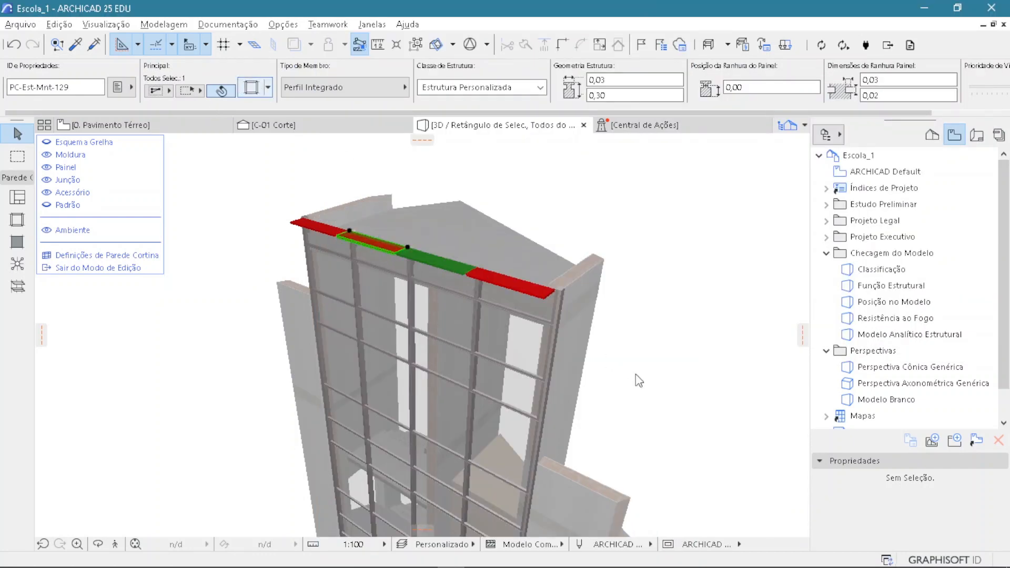
{"action": "key", "text": "ctrl+t"}
{"action": "left_click", "coordinate": [503, 374]}
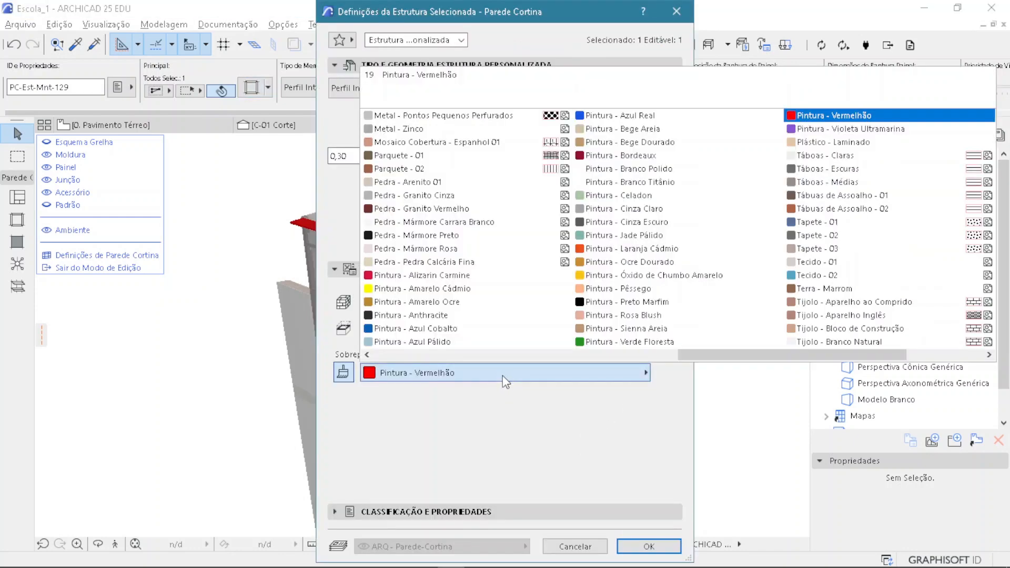
{"action": "left_click", "coordinate": [400, 303]}
{"action": "left_click", "coordinate": [648, 546]}
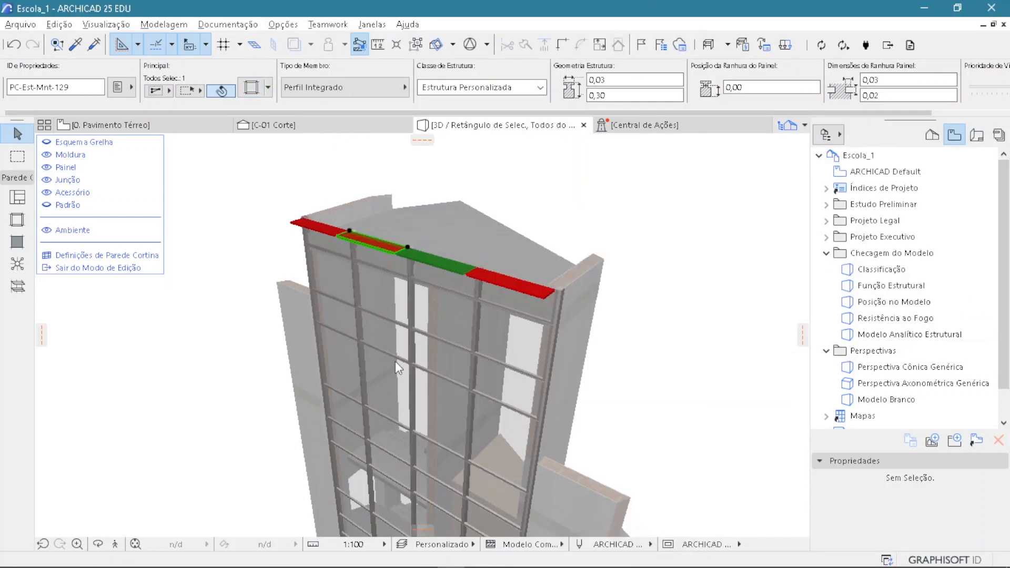
Step: Set the surface override of the leftmost top frame segment to Pintura - Azul Real
{"action": "left_click", "coordinate": [324, 228]}
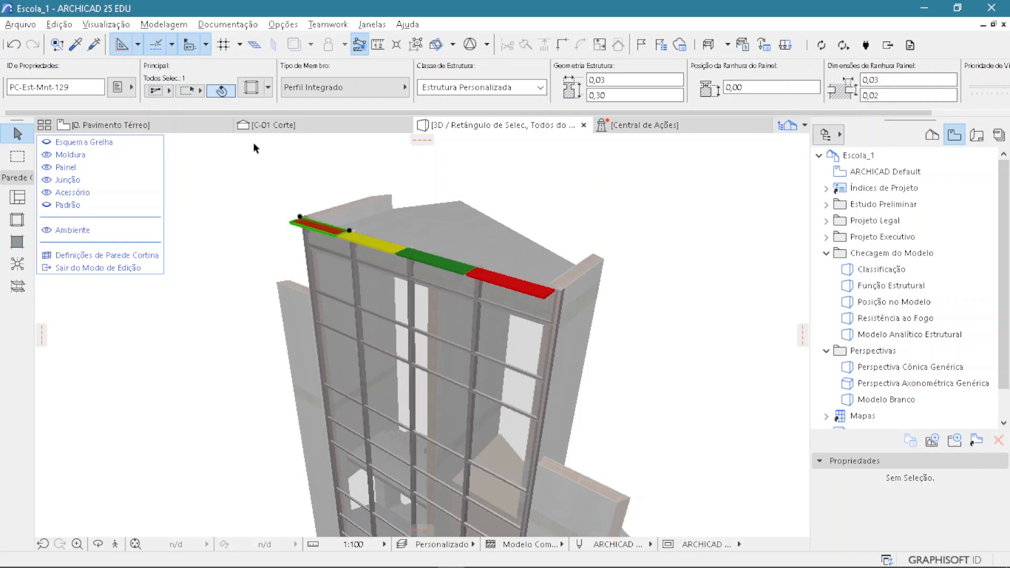
{"action": "key", "text": "ctrl+t"}
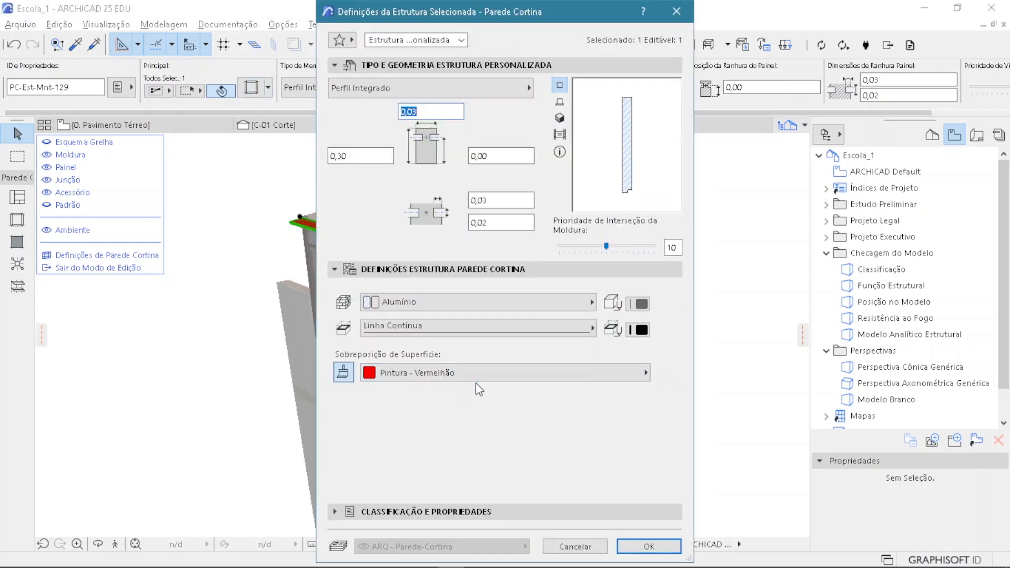
{"action": "left_click", "coordinate": [475, 373]}
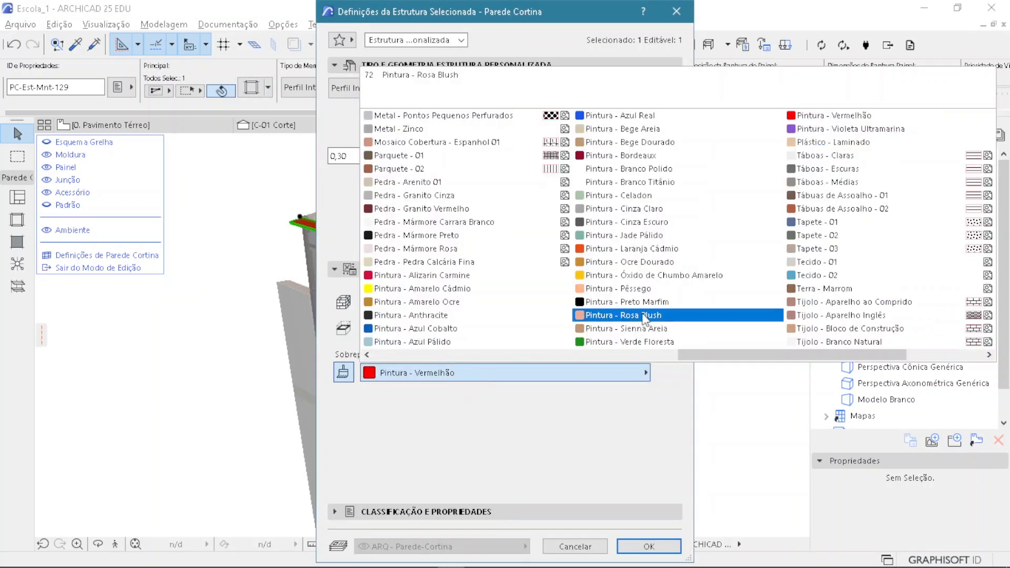
{"action": "left_click", "coordinate": [620, 116]}
{"action": "left_click", "coordinate": [637, 539]}
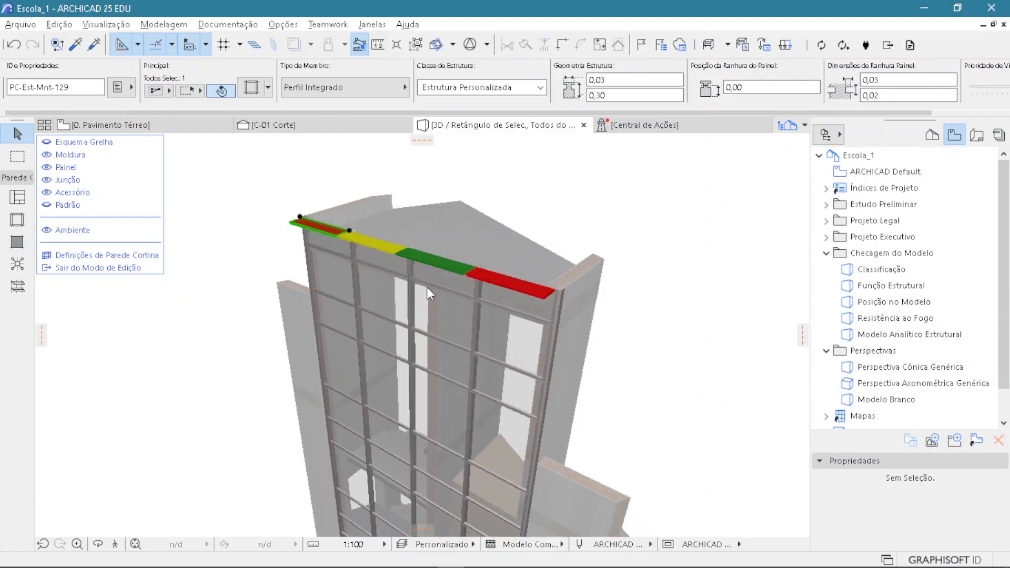
Step: Select all four coloured top frame segments and configure Multiply to drag copies with the Desdobrar method at 0,30 spacing
{"action": "left_click", "coordinate": [378, 238], "text": "shift"}
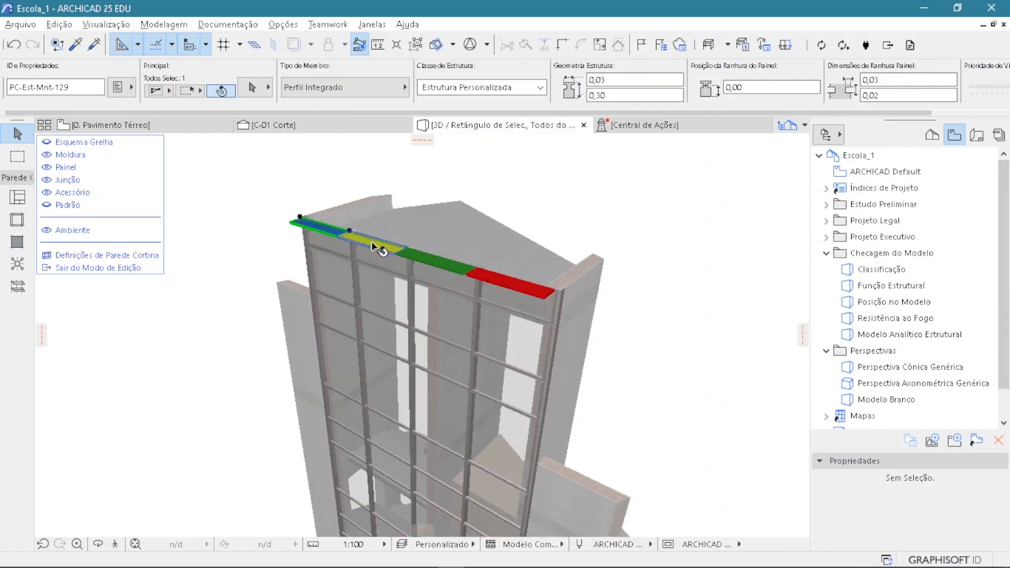
{"action": "left_click", "coordinate": [432, 260], "text": "shift"}
{"action": "left_click", "coordinate": [508, 283], "text": "shift"}
{"action": "middle_click_drag", "start_coordinate": [541, 420], "coordinate": [467, 361]}
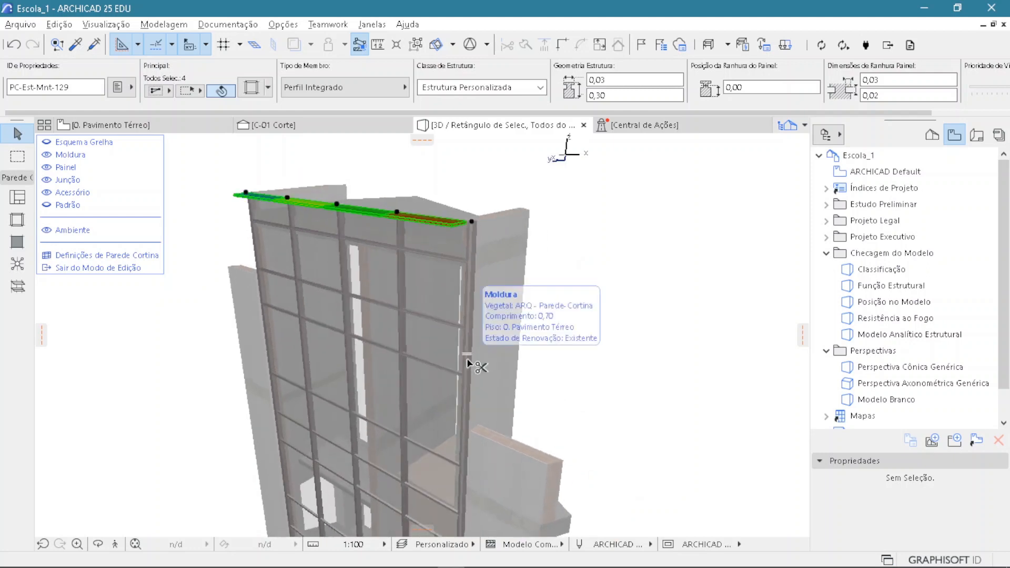
{"action": "key", "text": "ctrl+u"}
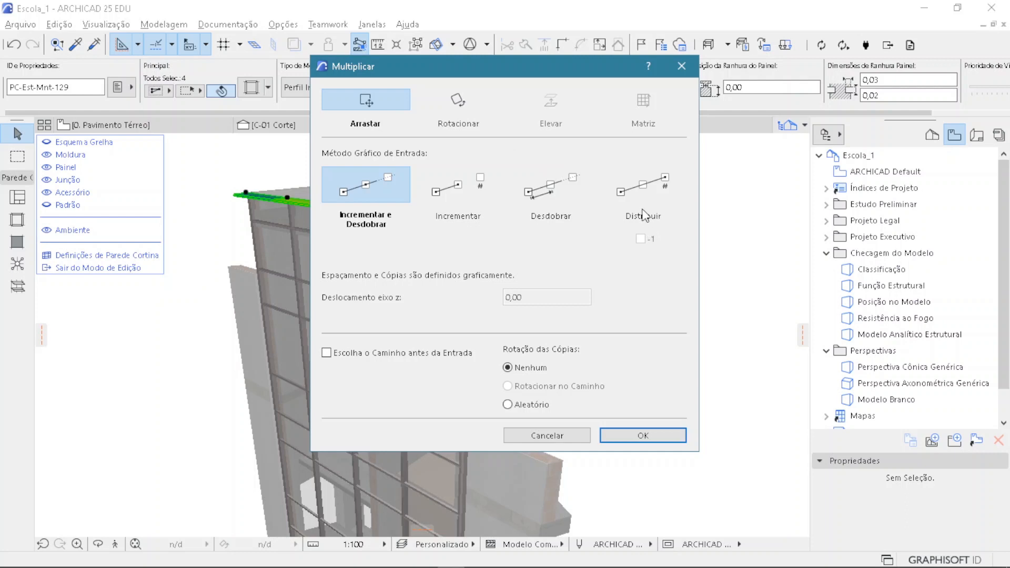
{"action": "left_click", "coordinate": [626, 199]}
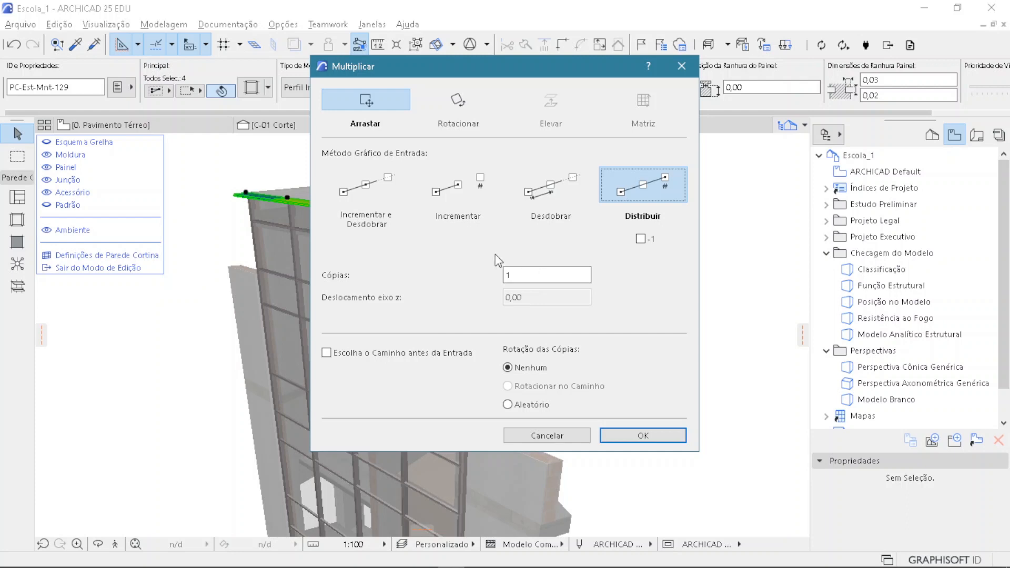
{"action": "left_click", "coordinate": [458, 195]}
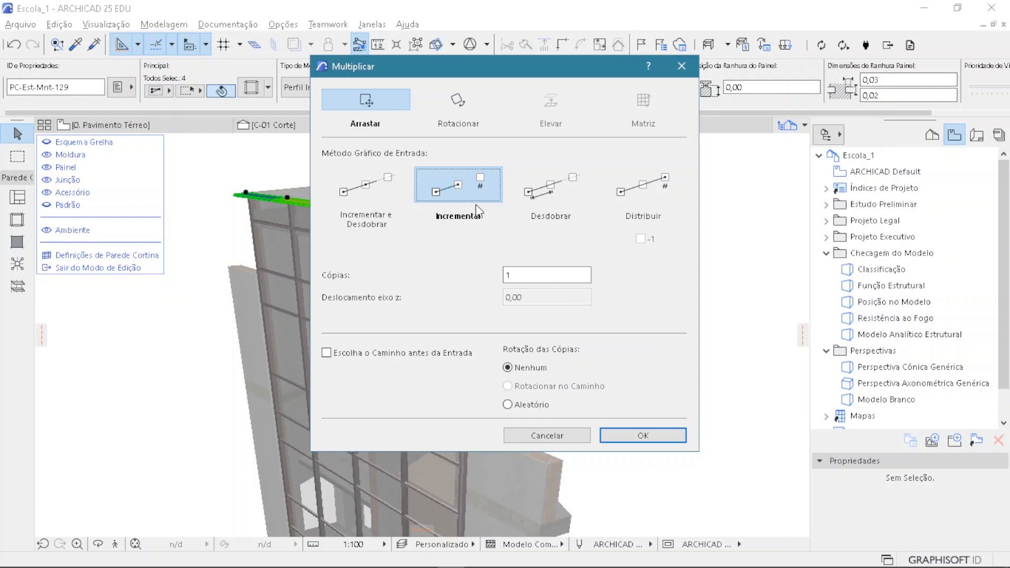
{"action": "left_click", "coordinate": [558, 195]}
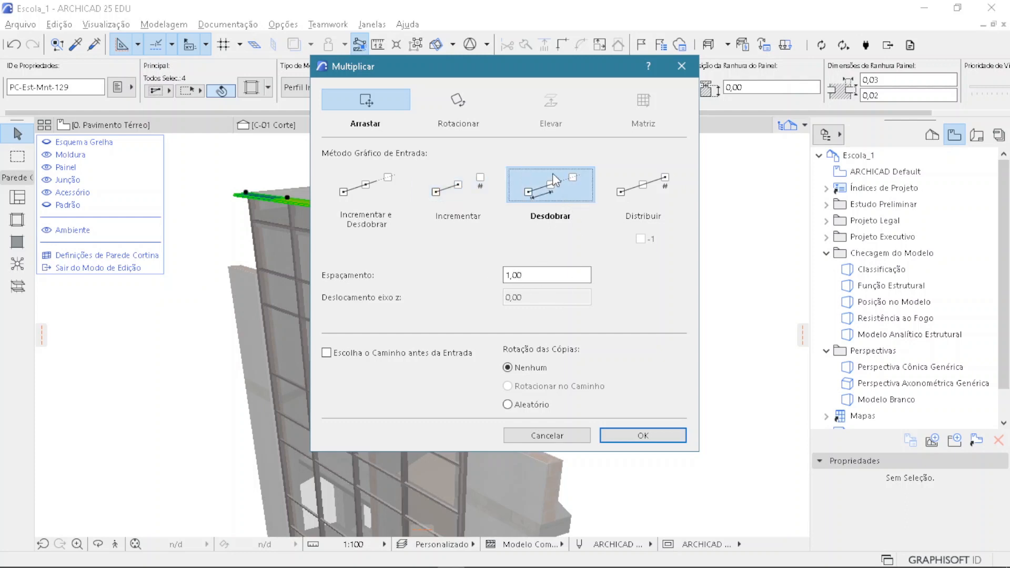
{"action": "left_click", "coordinate": [518, 281]}
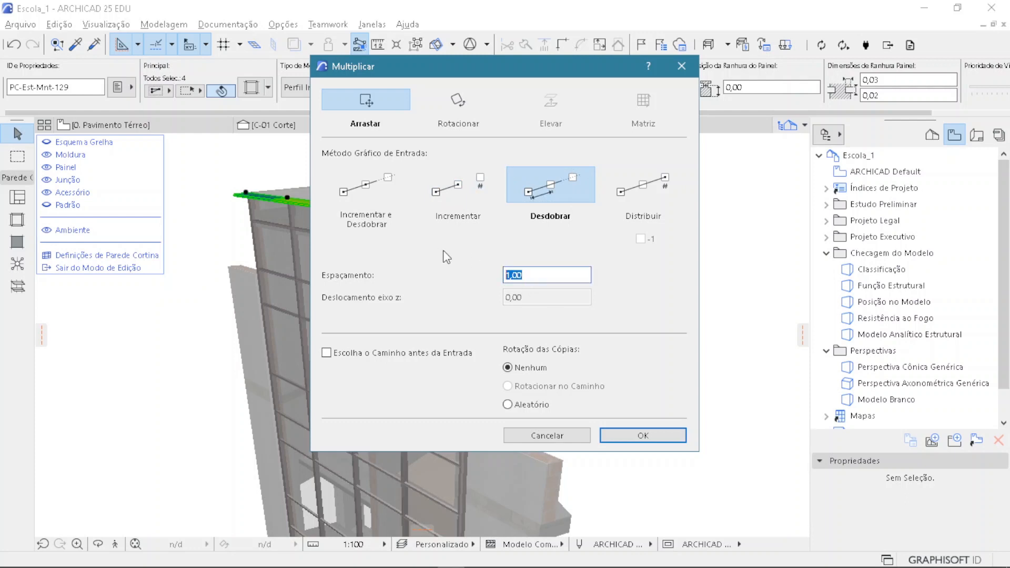
{"action": "type", "text": "0,30"}
{"action": "key", "text": "Tab"}
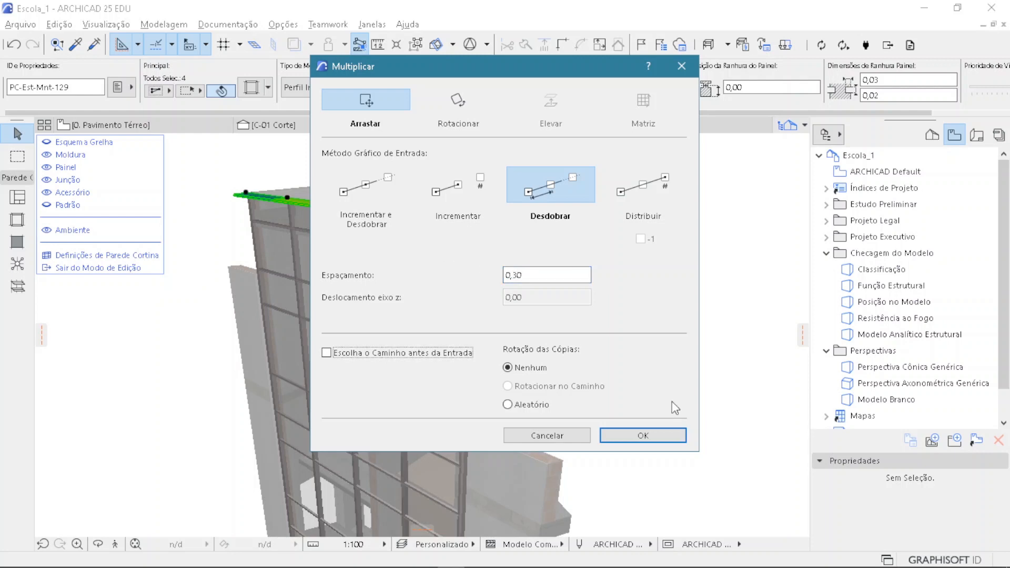
{"action": "left_click", "coordinate": [654, 435]}
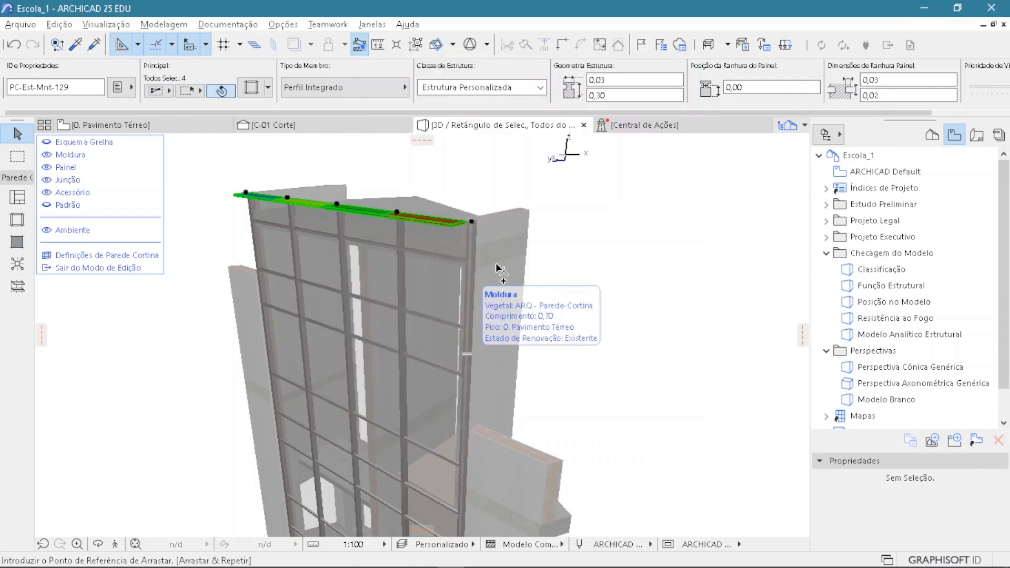
Step: Distribute the frame copies vertically from the curtain wall's upper right corner down to its base
{"action": "left_click", "coordinate": [472, 225]}
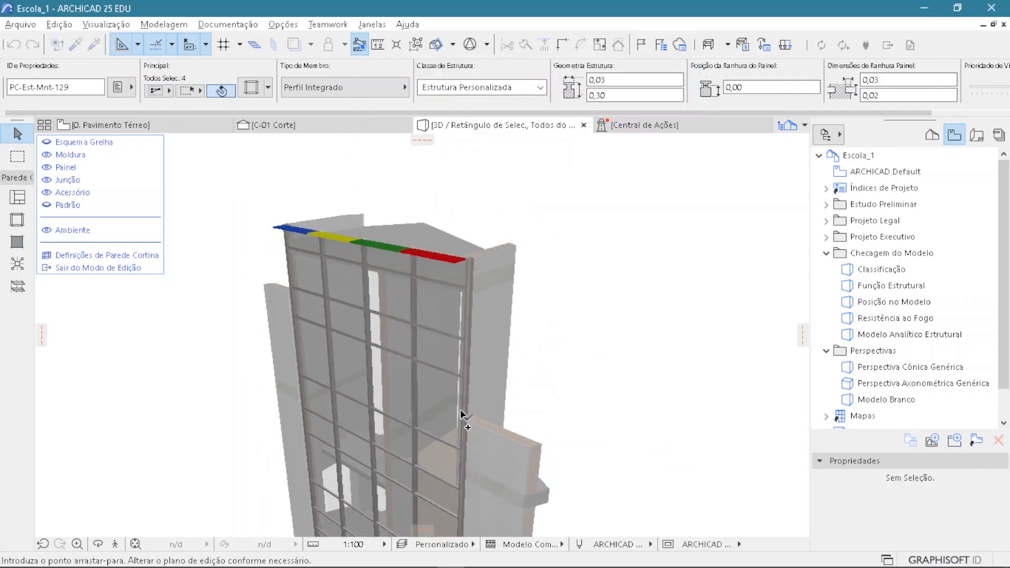
{"action": "middle_click_drag", "start_coordinate": [462, 414], "coordinate": [486, 232]}
{"action": "scroll", "coordinate": [496, 437], "scroll_direction": "down", "scroll_amount": 1}
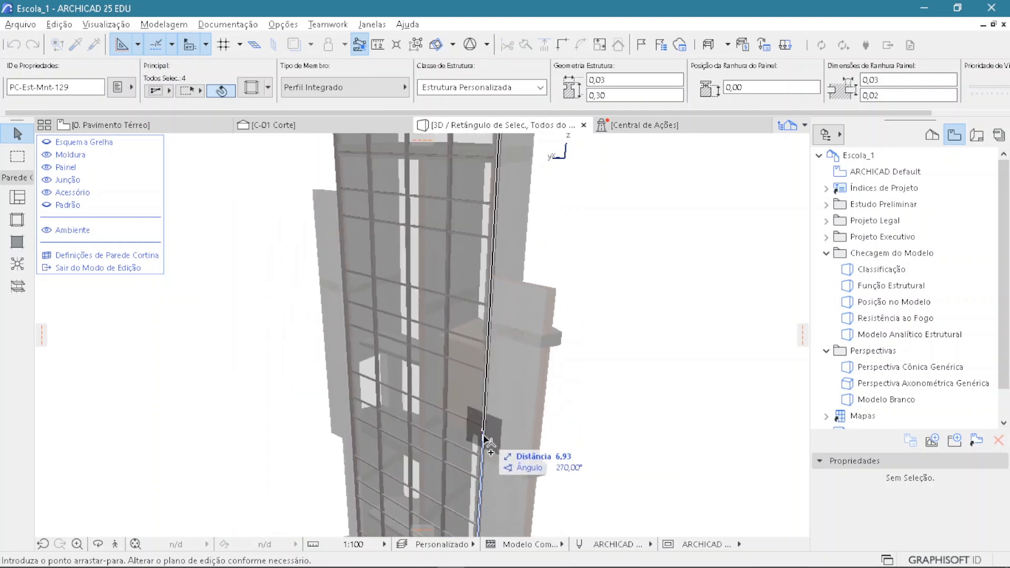
{"action": "middle_click_drag", "start_coordinate": [477, 469], "coordinate": [476, 235]}
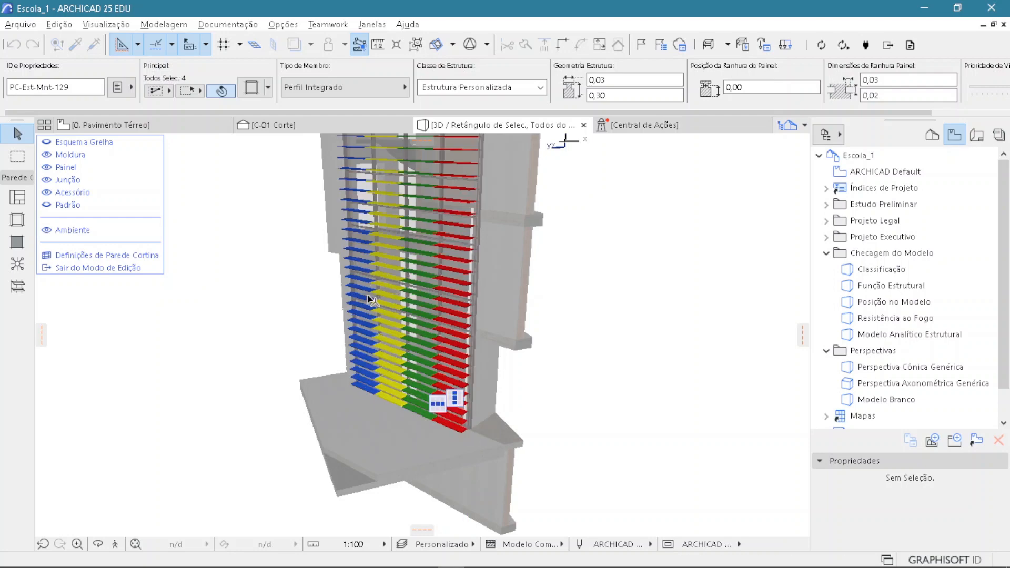
Step: Examine the coloured horizontal louvers over the full height of the curtain wall from several angles, and clear the selection
{"action": "middle_click_drag", "start_coordinate": [368, 296], "coordinate": [497, 318]}
{"action": "scroll", "coordinate": [458, 295], "scroll_direction": "up", "scroll_amount": 2}
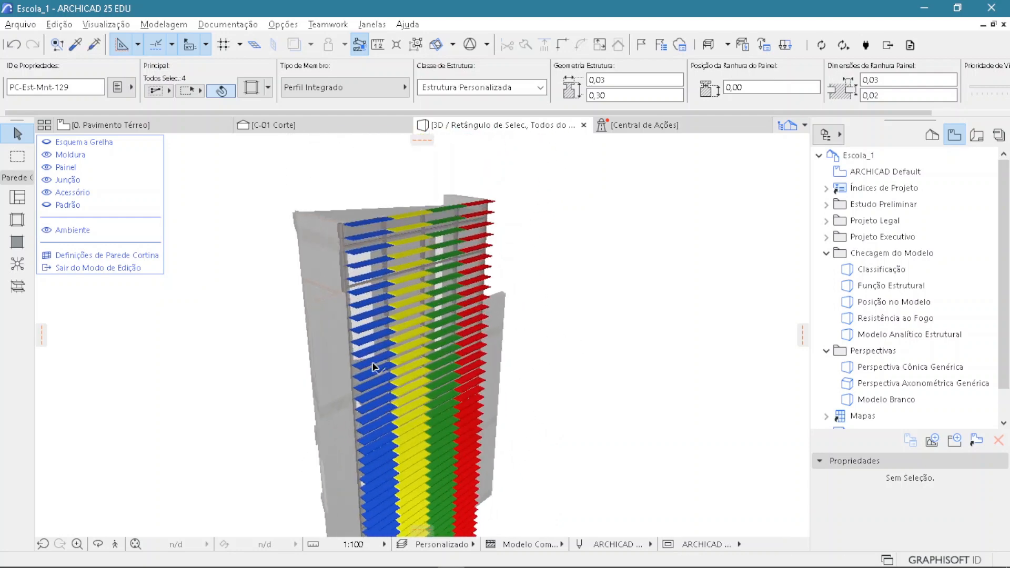
{"action": "middle_click_drag", "start_coordinate": [377, 367], "coordinate": [405, 331]}
{"action": "middle_click_drag", "start_coordinate": [562, 263], "coordinate": [580, 225], "text": "shift"}
{"action": "left_click", "coordinate": [580, 224]}
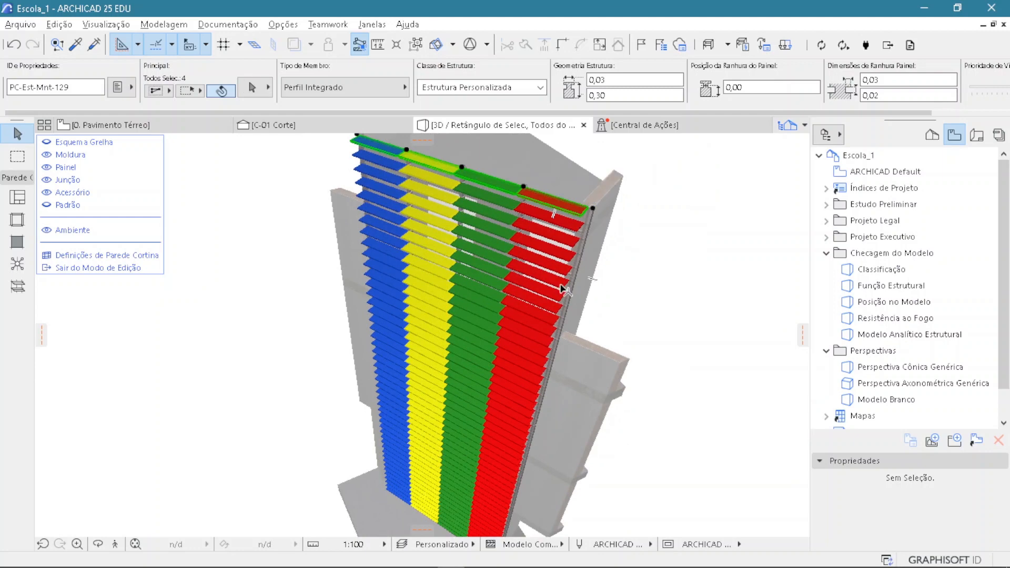
{"action": "middle_click_drag", "start_coordinate": [594, 289], "coordinate": [589, 254], "text": "shift"}
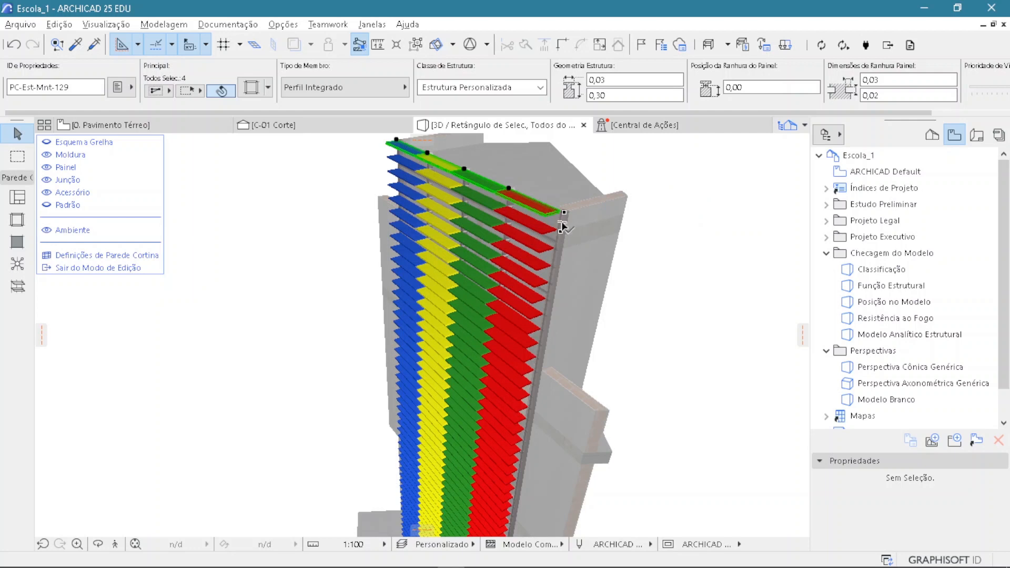
{"action": "middle_click_drag", "start_coordinate": [480, 356], "coordinate": [504, 373], "text": "shift"}
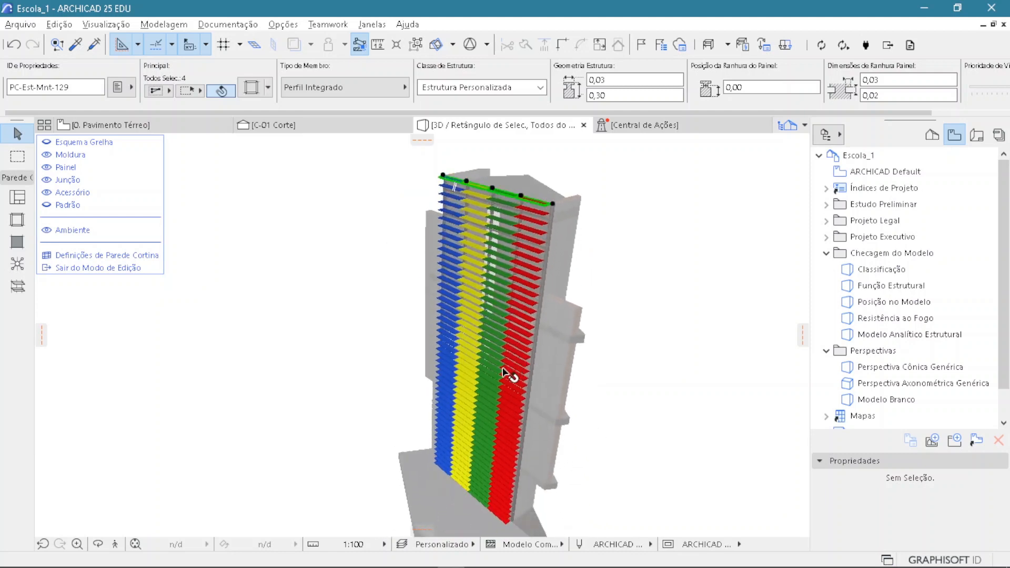
{"action": "middle_click_drag", "start_coordinate": [468, 309], "coordinate": [426, 336], "text": "shift"}
{"action": "left_click", "coordinate": [633, 314]}
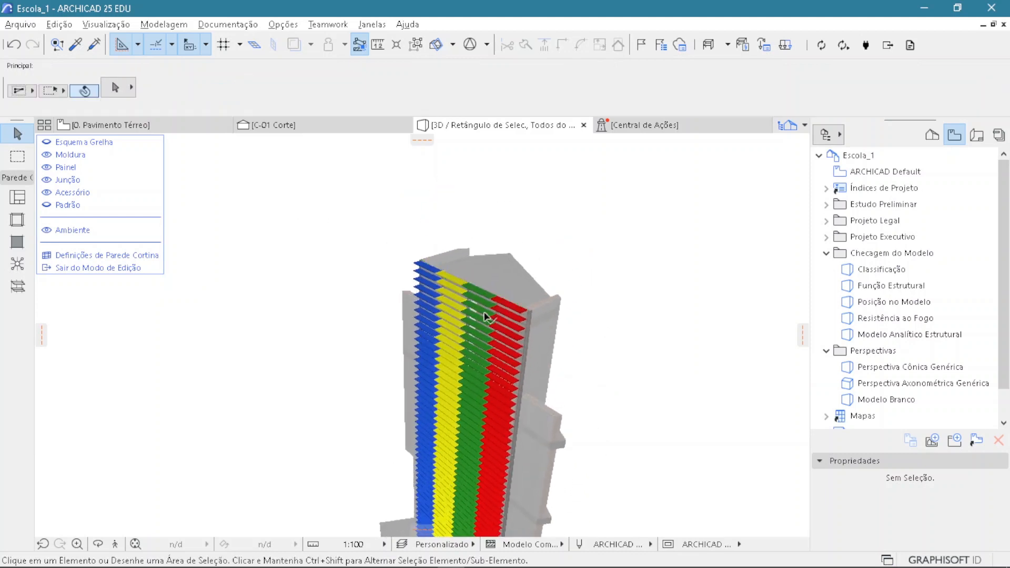
Step: Delete the four lowest coloured louver segments at the curtain wall's base
{"action": "scroll", "coordinate": [460, 363], "scroll_direction": "up", "scroll_amount": 5}
{"action": "left_click_drag", "start_coordinate": [504, 353], "coordinate": [578, 360]}
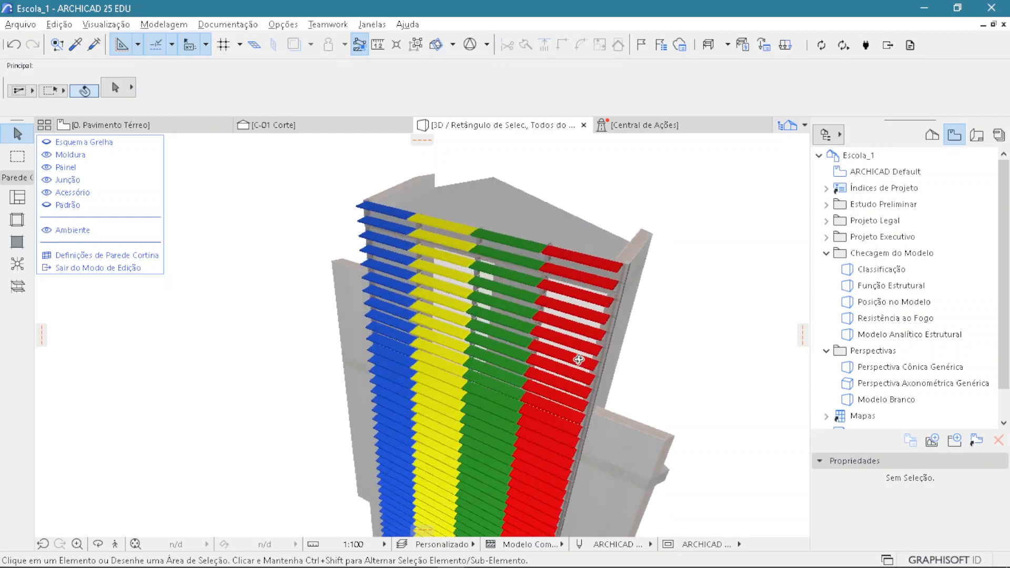
{"action": "left_click_drag", "start_coordinate": [558, 310], "coordinate": [452, 340]}
{"action": "scroll", "coordinate": [412, 494], "scroll_direction": "up", "scroll_amount": 5}
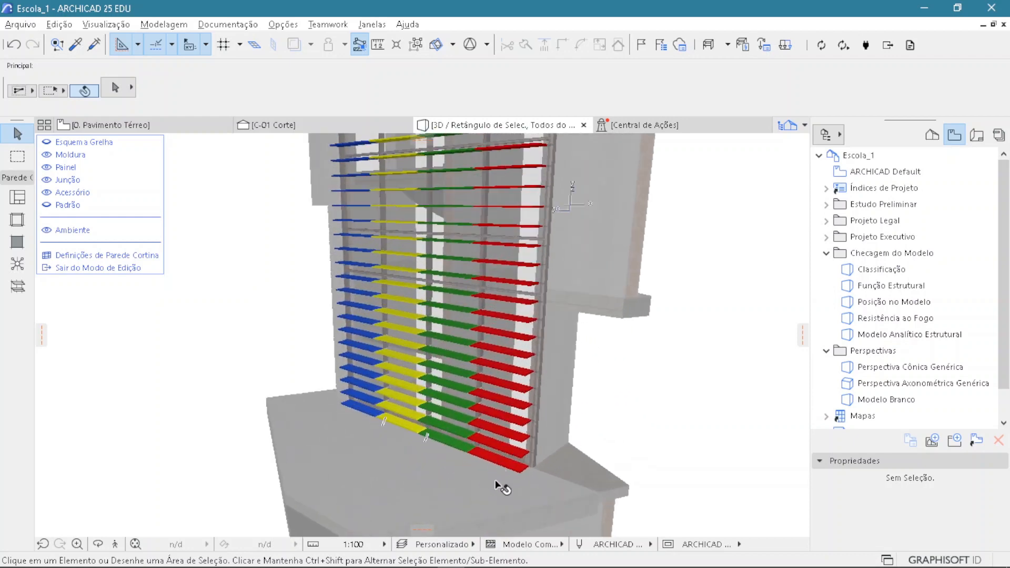
{"action": "scroll", "coordinate": [470, 470], "scroll_direction": "up", "scroll_amount": 2}
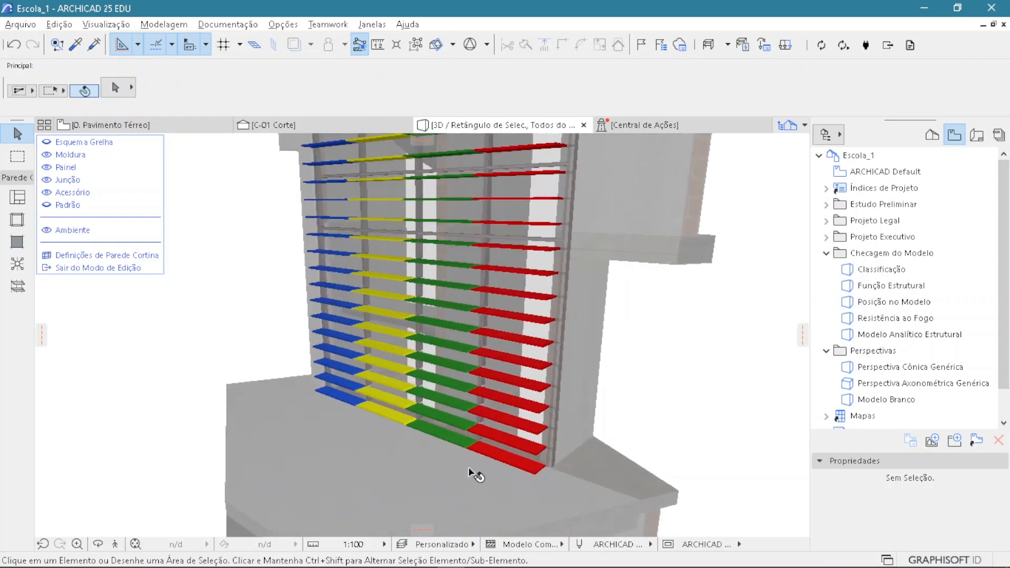
{"action": "left_click", "coordinate": [508, 462]}
{"action": "left_click", "coordinate": [447, 431], "text": "shift"}
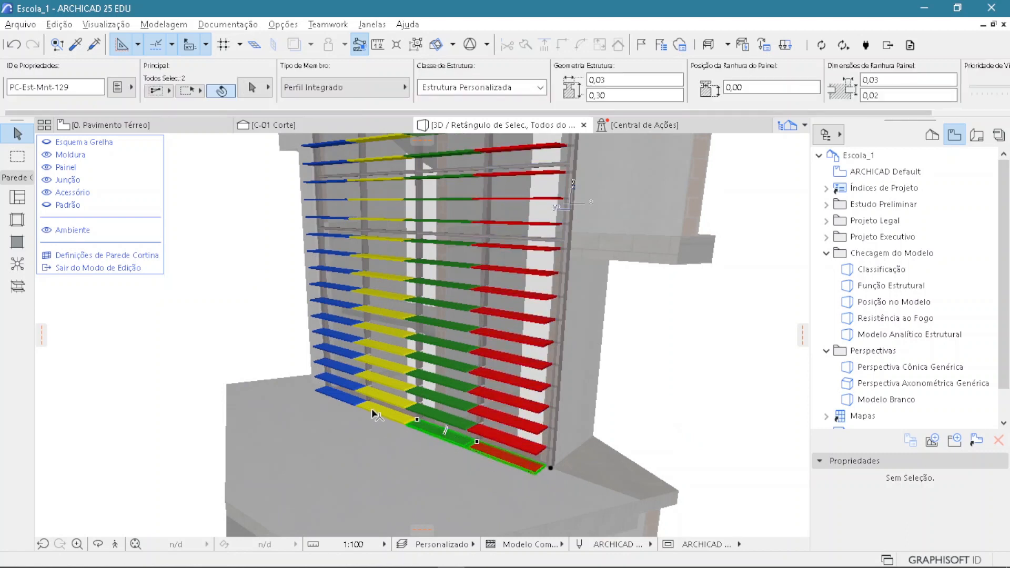
{"action": "left_click", "coordinate": [341, 403], "text": "shift"}
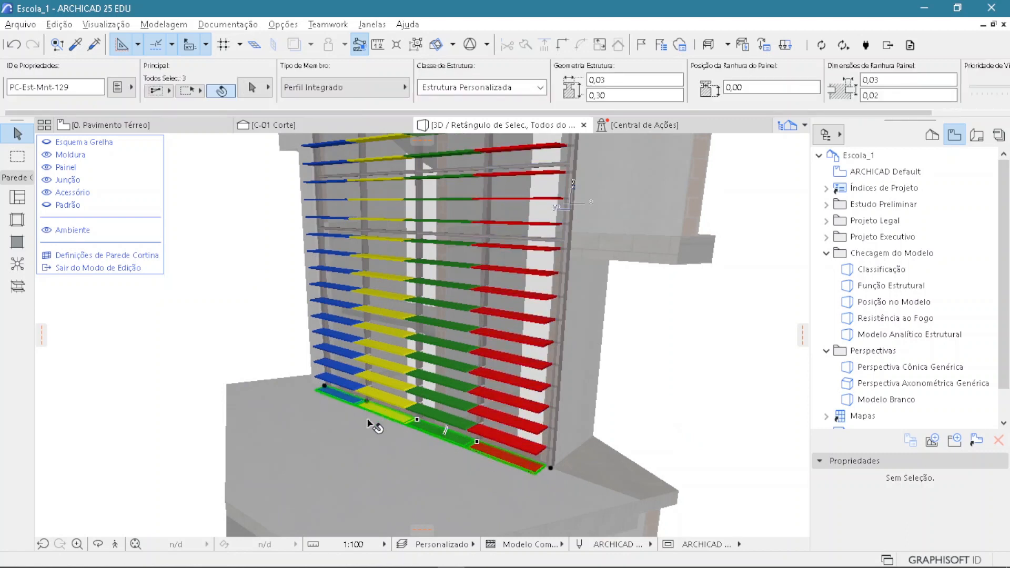
{"action": "key", "text": "Escape"}
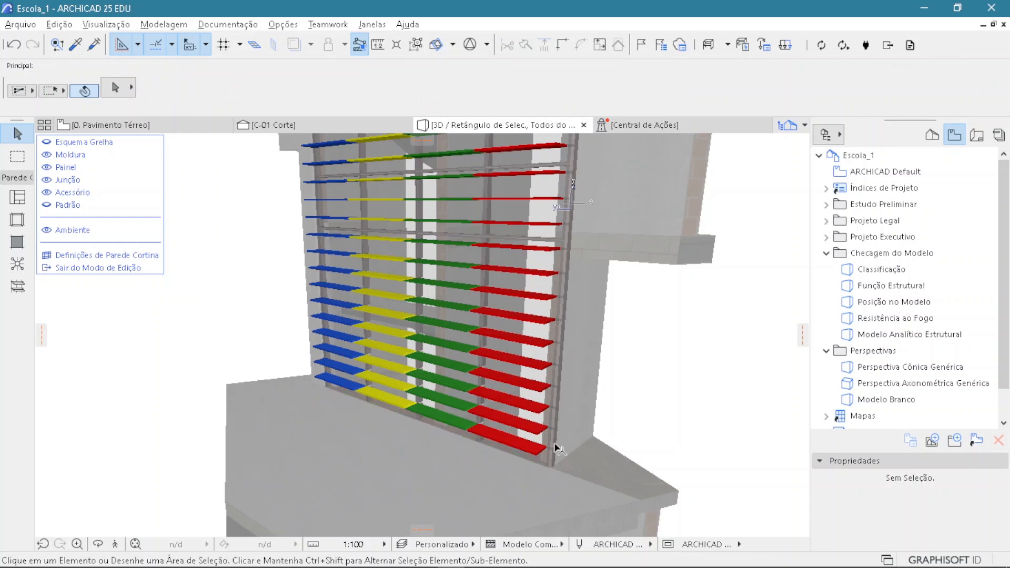
Step: Select 17 louver segments scattered across the four colour columns and set their surface override to Pintura - Laranja Cádmio
{"action": "scroll", "coordinate": [518, 450], "scroll_direction": "down", "scroll_amount": 5}
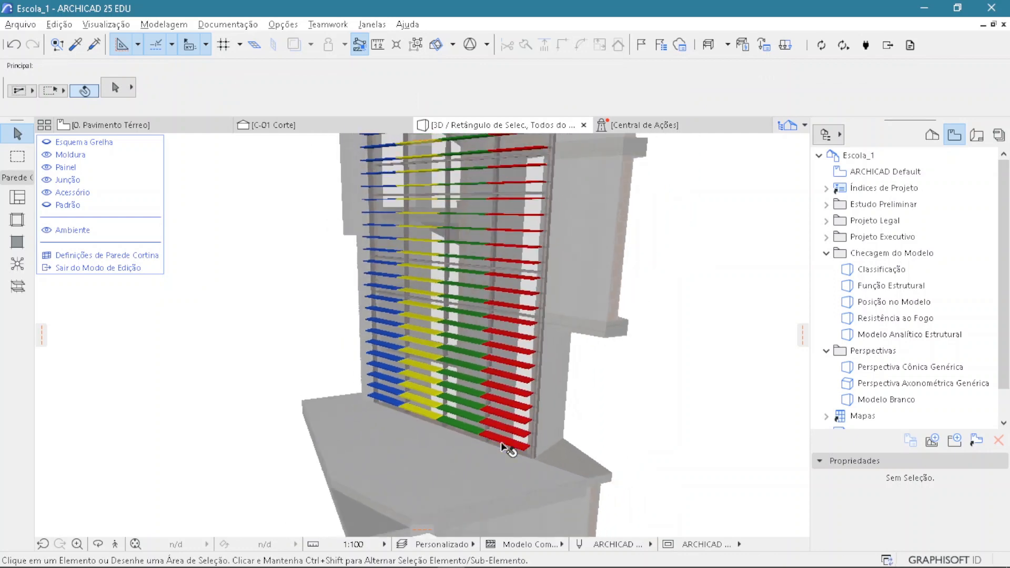
{"action": "left_click_drag", "start_coordinate": [488, 206], "coordinate": [438, 326]}
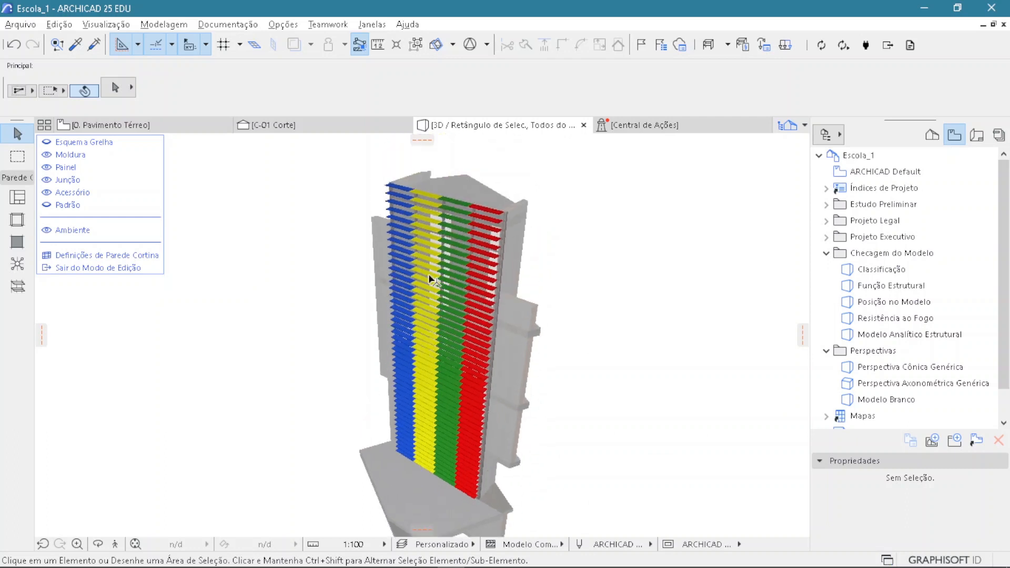
{"action": "left_click_drag", "start_coordinate": [430, 278], "coordinate": [423, 280]}
{"action": "left_click", "coordinate": [465, 258]}
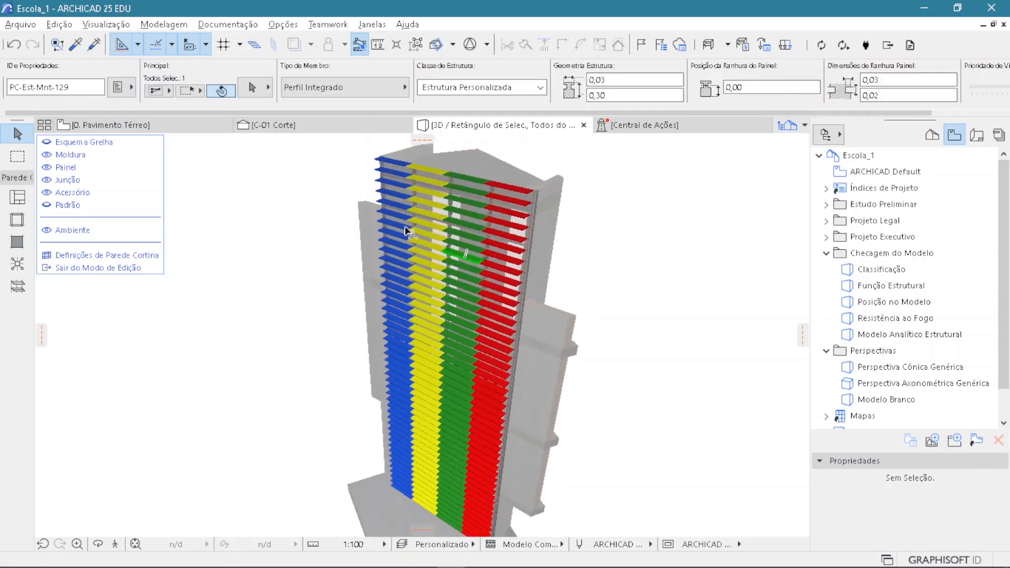
{"action": "left_click", "coordinate": [398, 288], "text": "shift"}
{"action": "left_click", "coordinate": [504, 225], "text": "shift"}
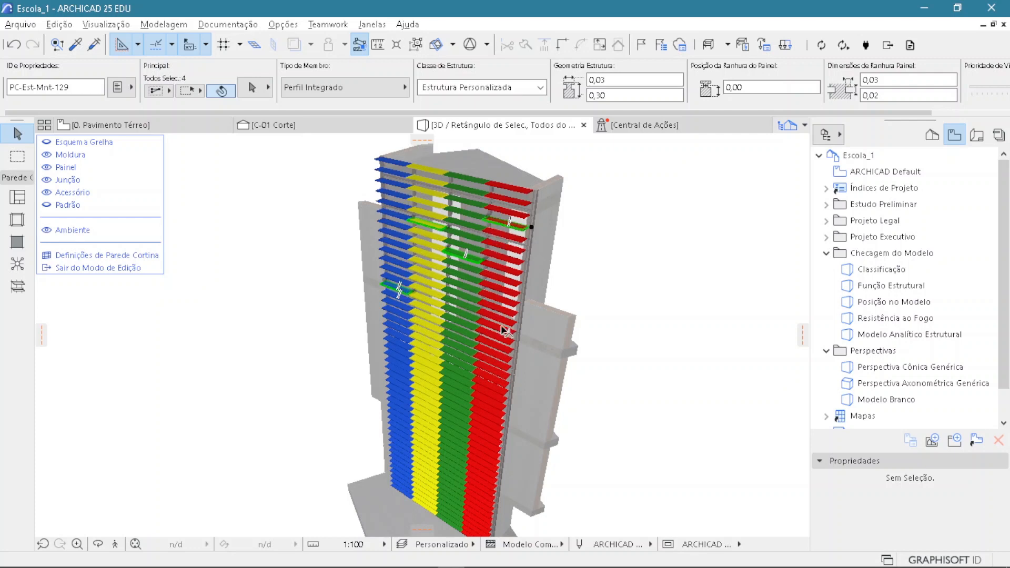
{"action": "left_click", "coordinate": [494, 378], "text": "shift"}
{"action": "left_click", "coordinate": [448, 402], "text": "shift"}
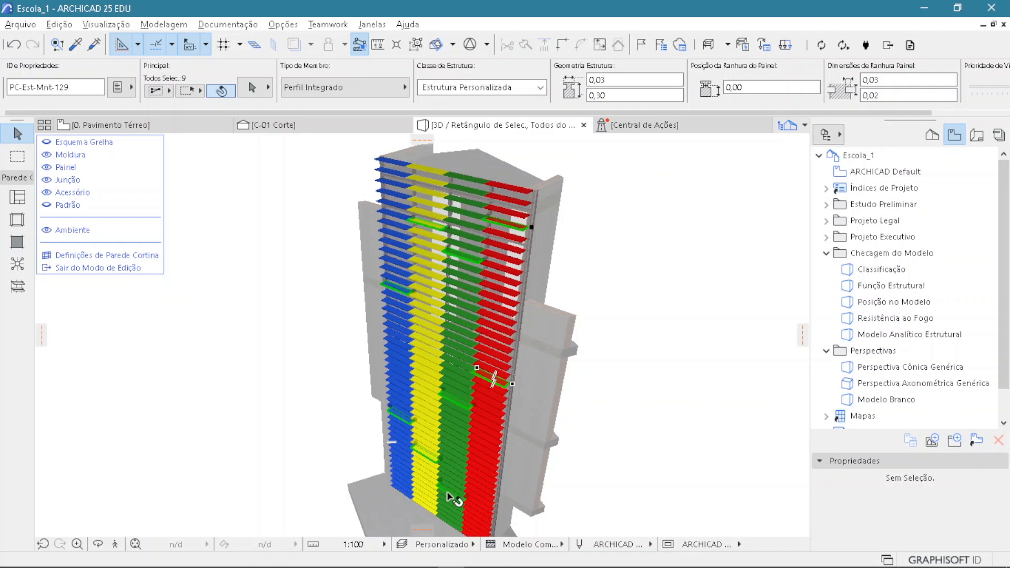
{"action": "left_click", "coordinate": [471, 526], "text": "shift"}
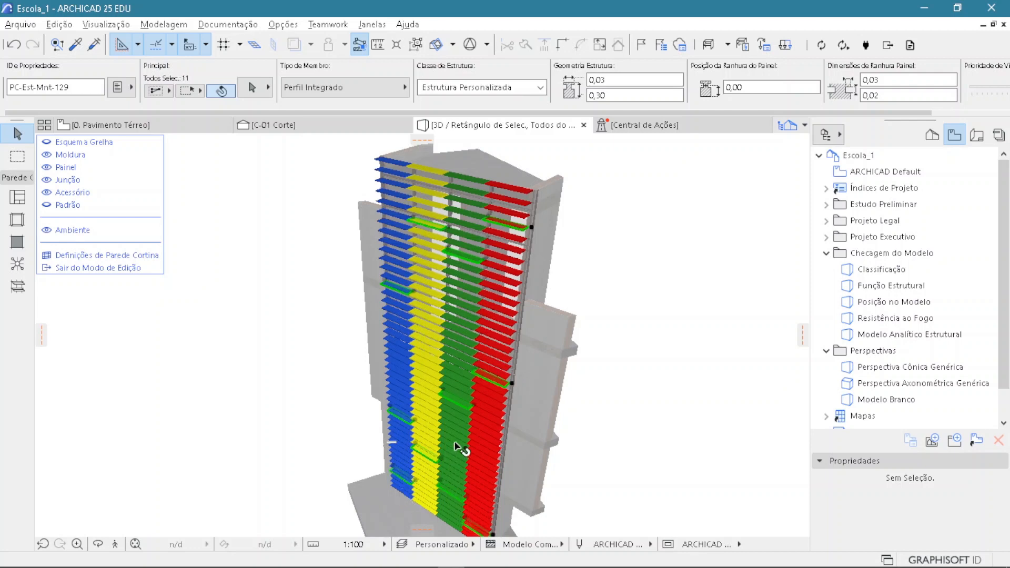
{"action": "left_click", "coordinate": [411, 371], "text": "shift"}
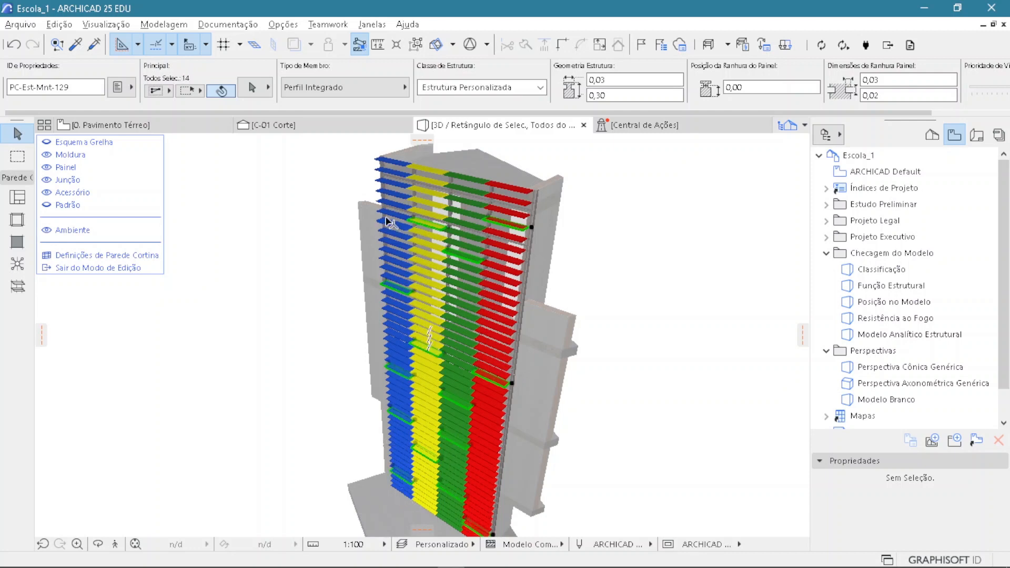
{"action": "left_click", "coordinate": [463, 182], "text": "shift"}
{"action": "left_click", "coordinate": [252, 88]}
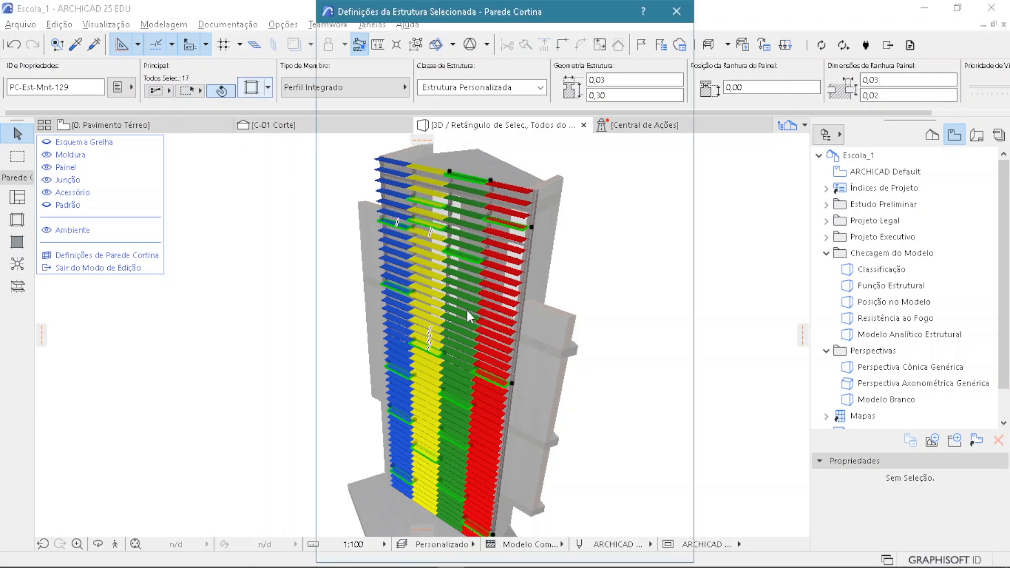
{"action": "left_click", "coordinate": [438, 373]}
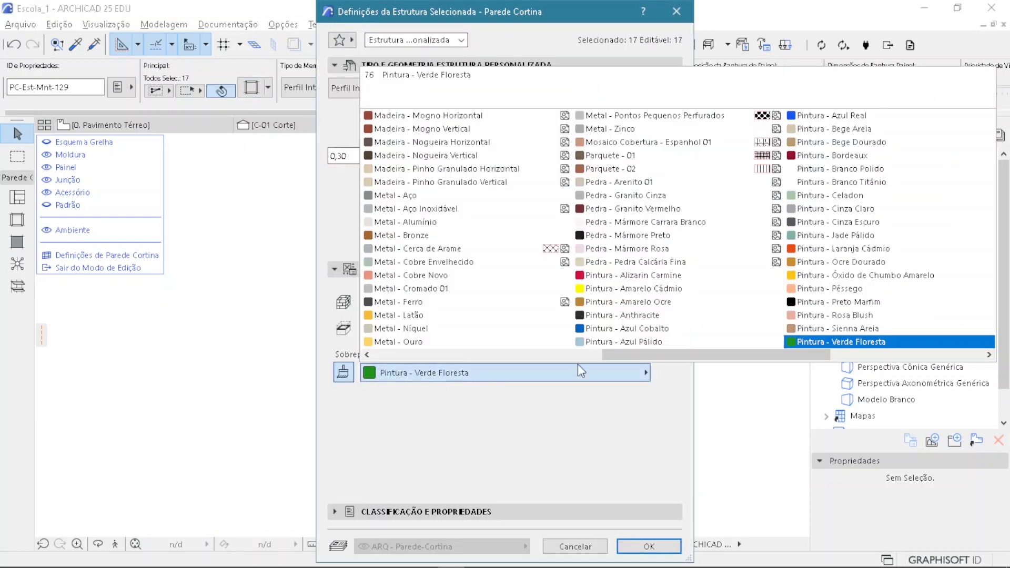
{"action": "left_click", "coordinate": [873, 249]}
{"action": "left_click", "coordinate": [649, 547]}
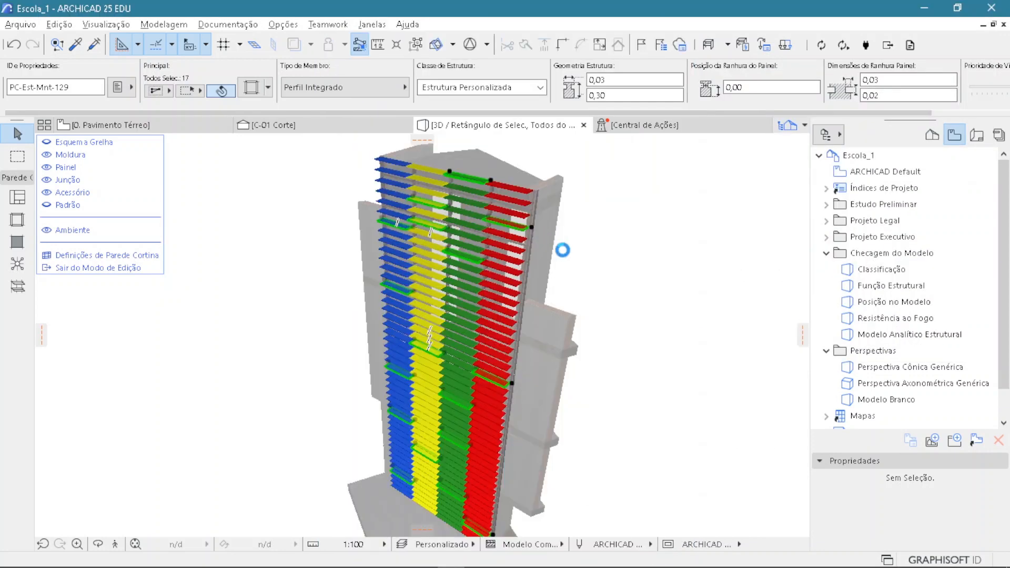
{"action": "left_click", "coordinate": [593, 234]}
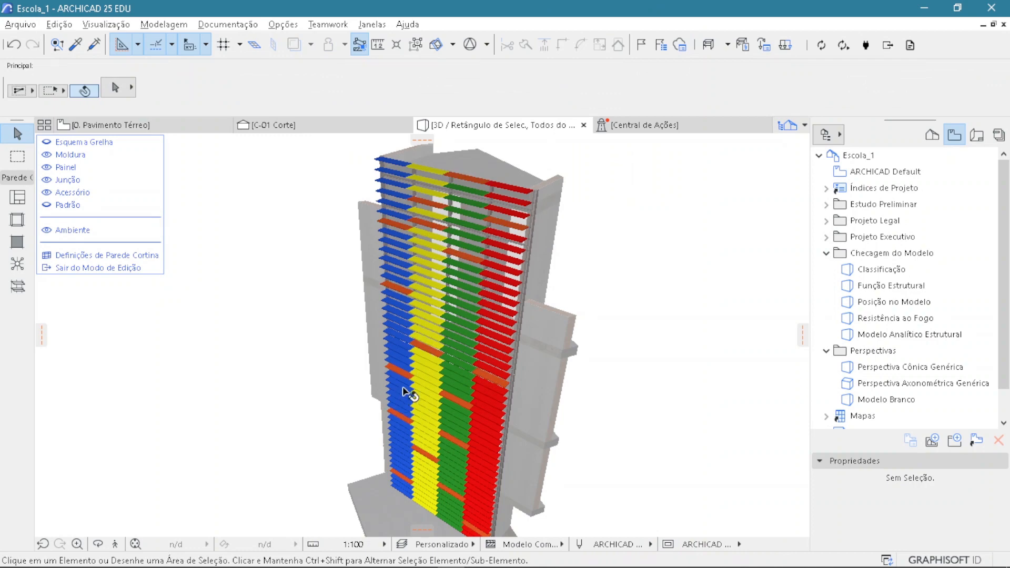
Step: Leave the curtain wall's edit mode, clear the selection and examine the coloured louver facade in 3D
{"action": "middle_click_drag", "start_coordinate": [441, 367], "coordinate": [410, 400], "text": "shift"}
{"action": "scroll", "coordinate": [426, 443], "scroll_direction": "up", "scroll_amount": 2}
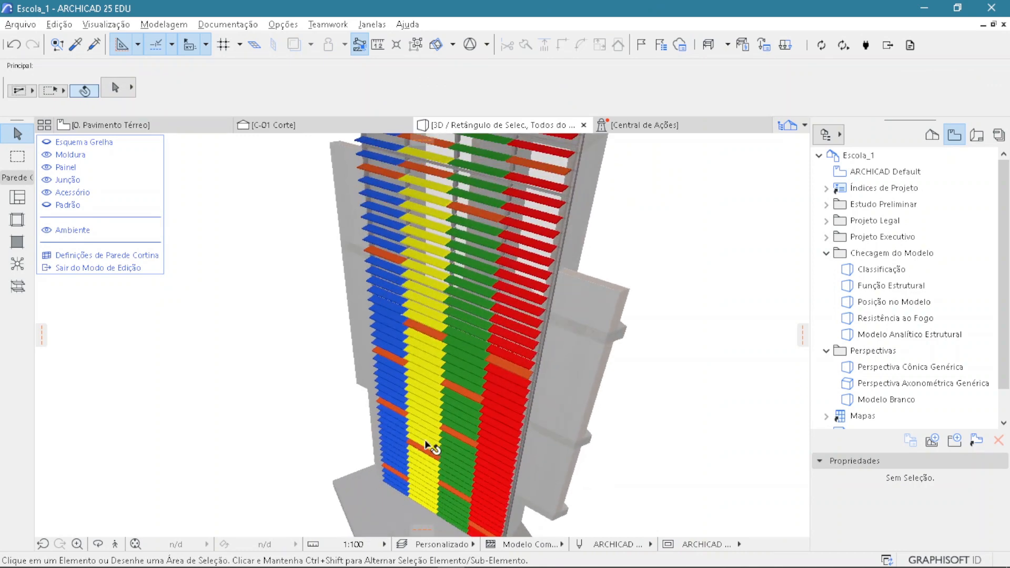
{"action": "scroll", "coordinate": [426, 443], "scroll_direction": "down", "scroll_amount": 3}
{"action": "middle_click_drag", "start_coordinate": [449, 432], "coordinate": [172, 304], "text": "shift"}
{"action": "left_click", "coordinate": [97, 268]}
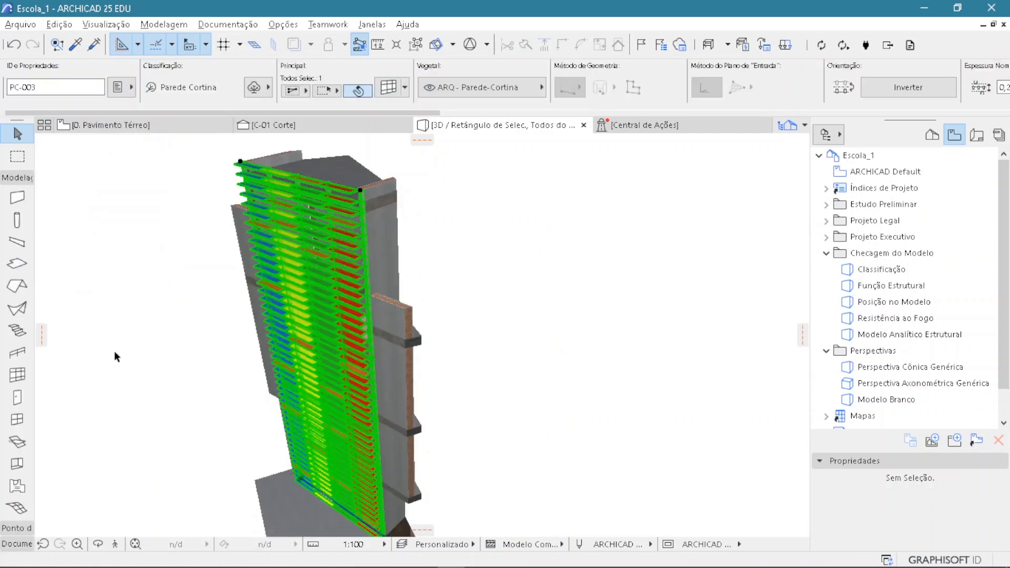
{"action": "left_click", "coordinate": [181, 338]}
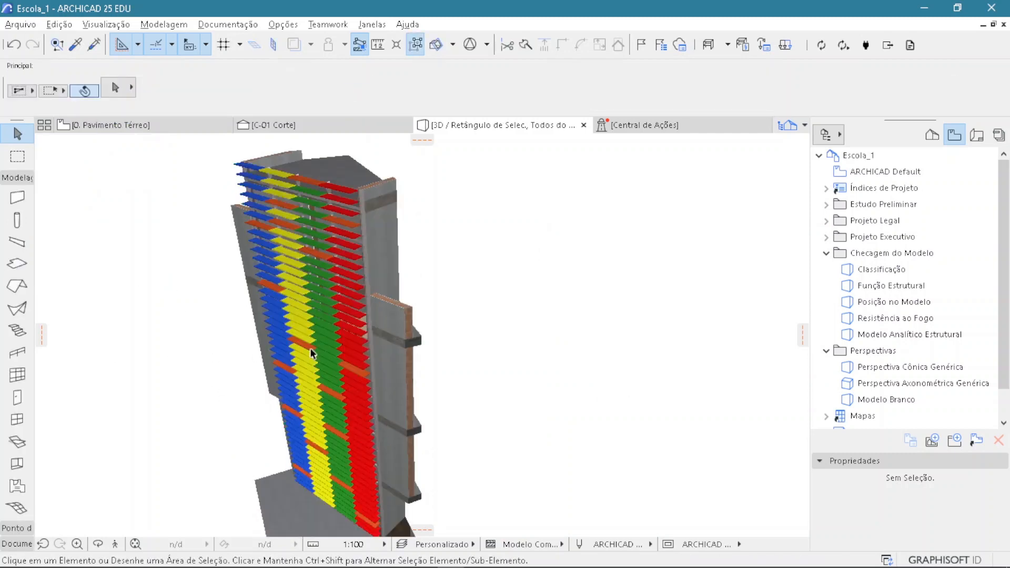
{"action": "middle_click_drag", "start_coordinate": [379, 389], "coordinate": [89, 345], "text": "shift"}
{"action": "middle_click_drag", "start_coordinate": [311, 375], "coordinate": [153, 384], "text": "shift"}
{"action": "scroll", "coordinate": [280, 408], "scroll_direction": "up", "scroll_amount": 2}
{"action": "middle_click_drag", "start_coordinate": [282, 412], "coordinate": [571, 350], "text": "shift"}
{"action": "scroll", "coordinate": [394, 417], "scroll_direction": "down", "scroll_amount": 4}
Step: Go to the ground floor plan and remove the marquee around the elevator and stair block
{"action": "key", "text": "F2"}
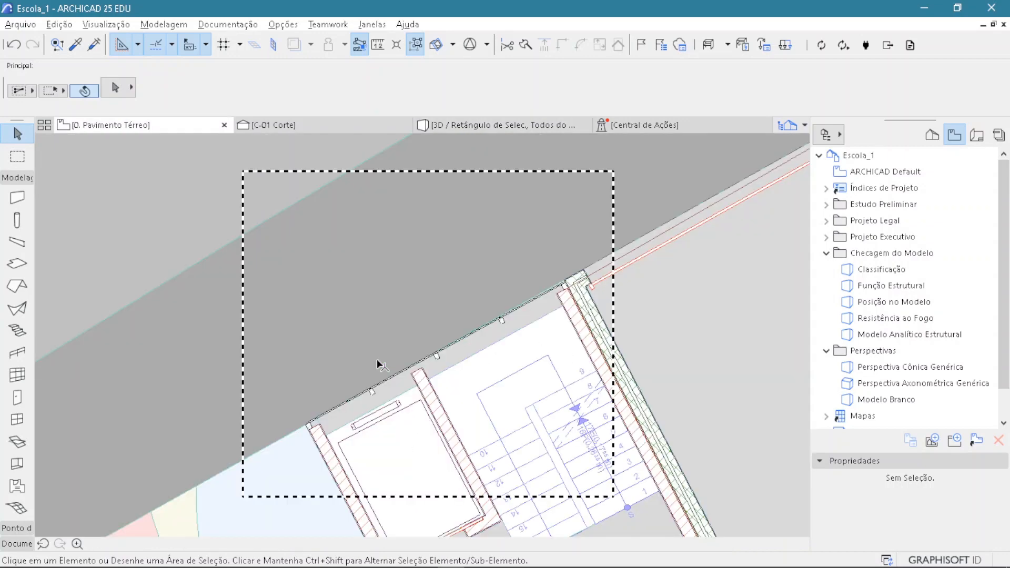
{"action": "left_click", "coordinate": [376, 370]}
{"action": "key", "text": "Escape"}
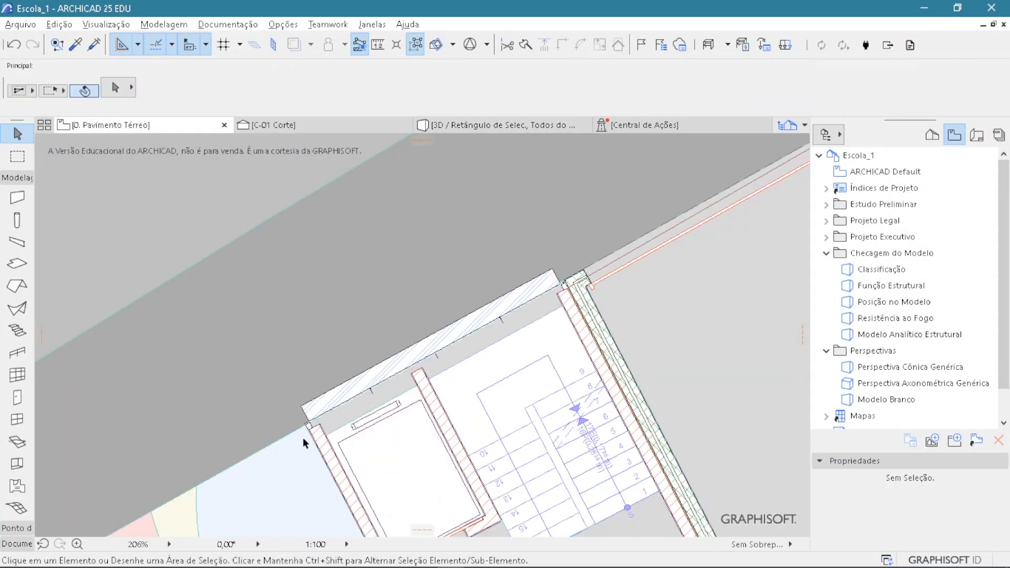
Step: Pick up the settings of the louvered curtain wall in front of the elevator and stairs for the Curtain Wall tool
{"action": "scroll", "coordinate": [303, 439], "scroll_direction": "up", "scroll_amount": 4}
{"action": "left_click", "coordinate": [316, 416]}
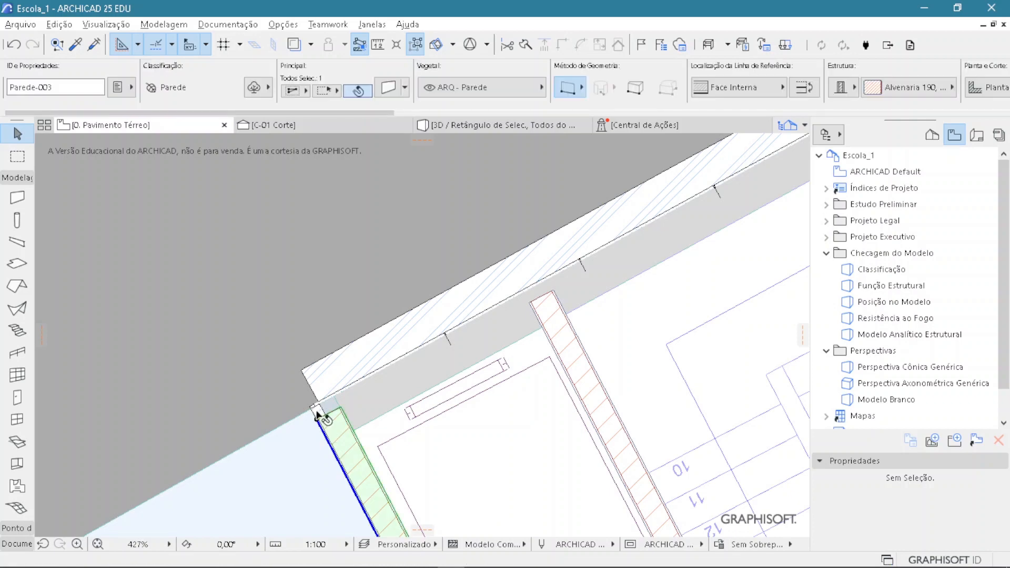
{"action": "key", "text": "Escape"}
{"action": "left_click", "coordinate": [319, 408]}
{"action": "left_click", "coordinate": [318, 407], "text": "alt"}
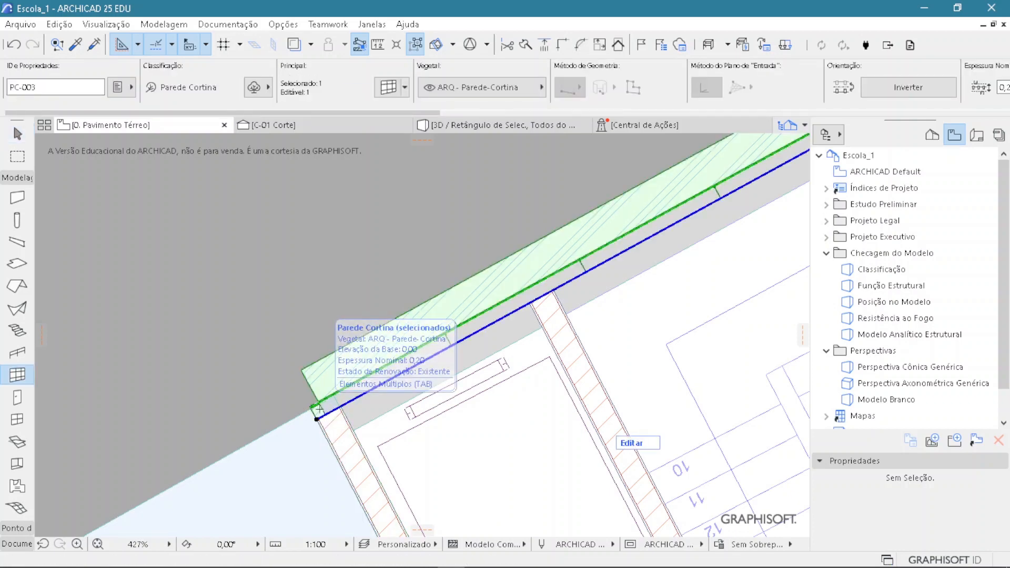
{"action": "key", "text": "Escape"}
Step: Shorten the right-hand masonry wall by 0,30 at its free end on the far edge of the green area
{"action": "scroll", "coordinate": [416, 417], "scroll_direction": "down", "scroll_amount": 7}
{"action": "middle_click_drag", "start_coordinate": [518, 408], "coordinate": [337, 113]}
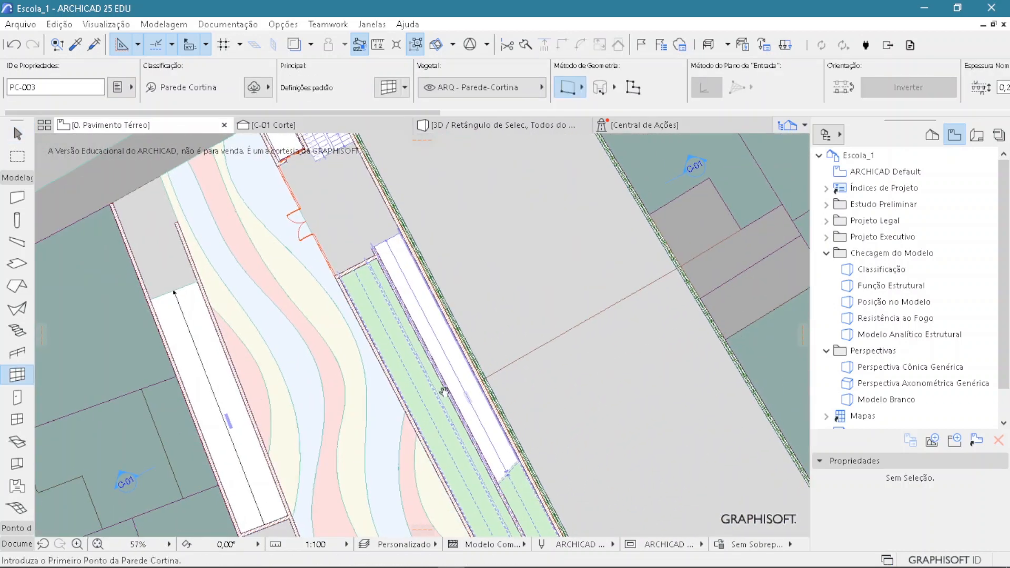
{"action": "middle_click_drag", "start_coordinate": [444, 389], "coordinate": [347, 200]}
{"action": "scroll", "coordinate": [419, 363], "scroll_direction": "up", "scroll_amount": 7}
{"action": "middle_click_drag", "start_coordinate": [394, 344], "coordinate": [253, 399]}
{"action": "key", "text": "Escape"}
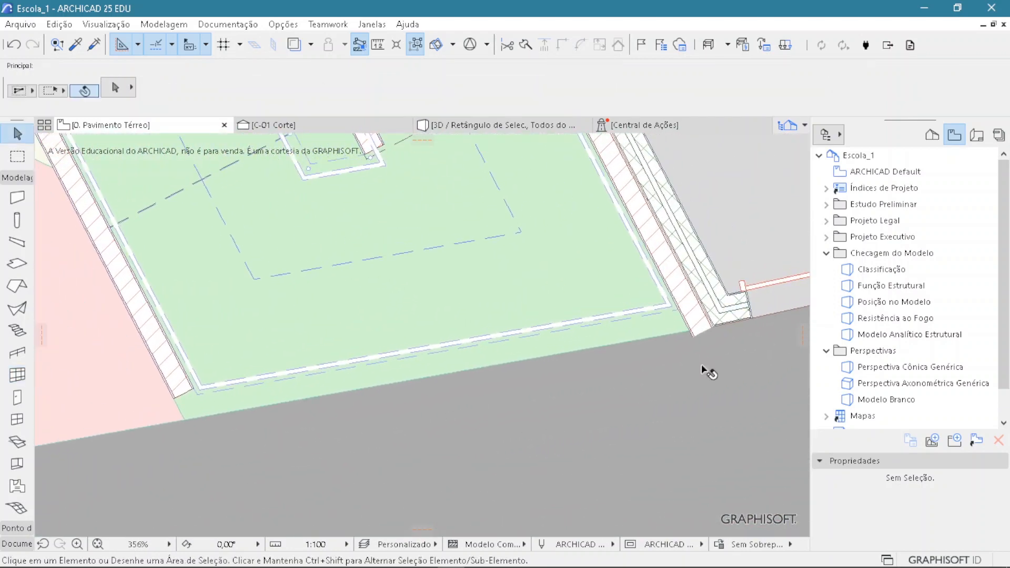
{"action": "left_click", "coordinate": [698, 336]}
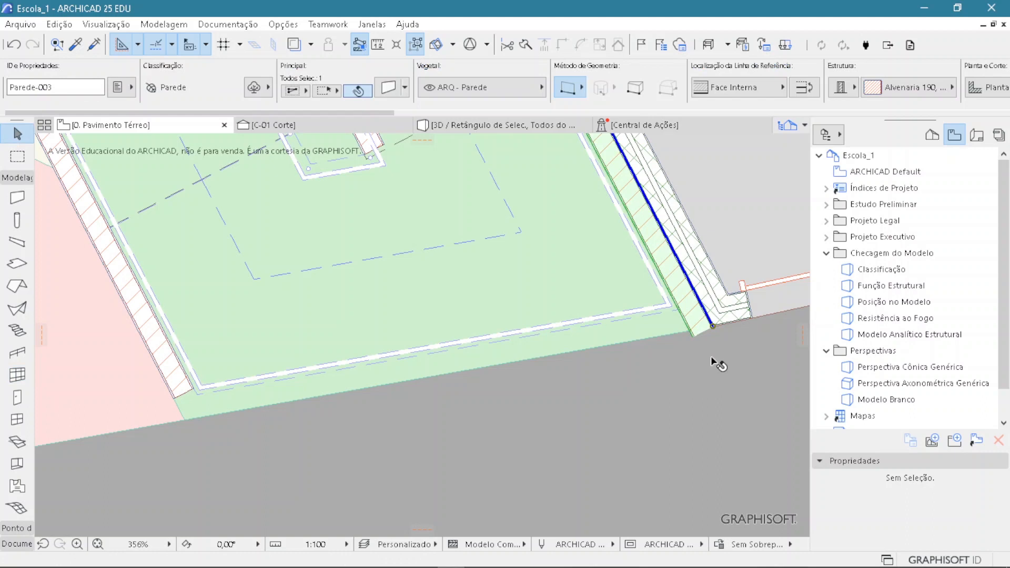
{"action": "left_click", "coordinate": [713, 327]}
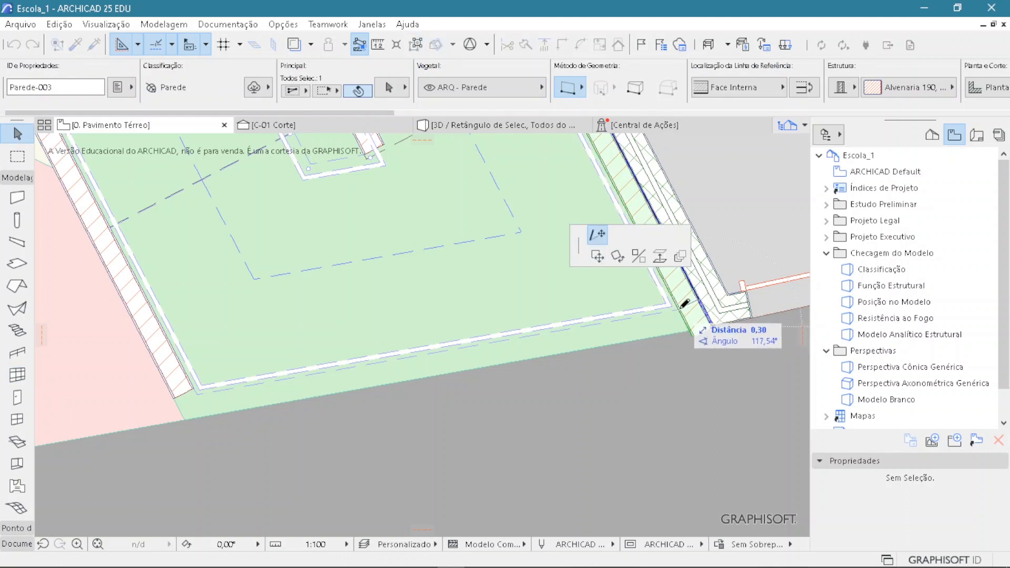
{"action": "left_click", "coordinate": [712, 327]}
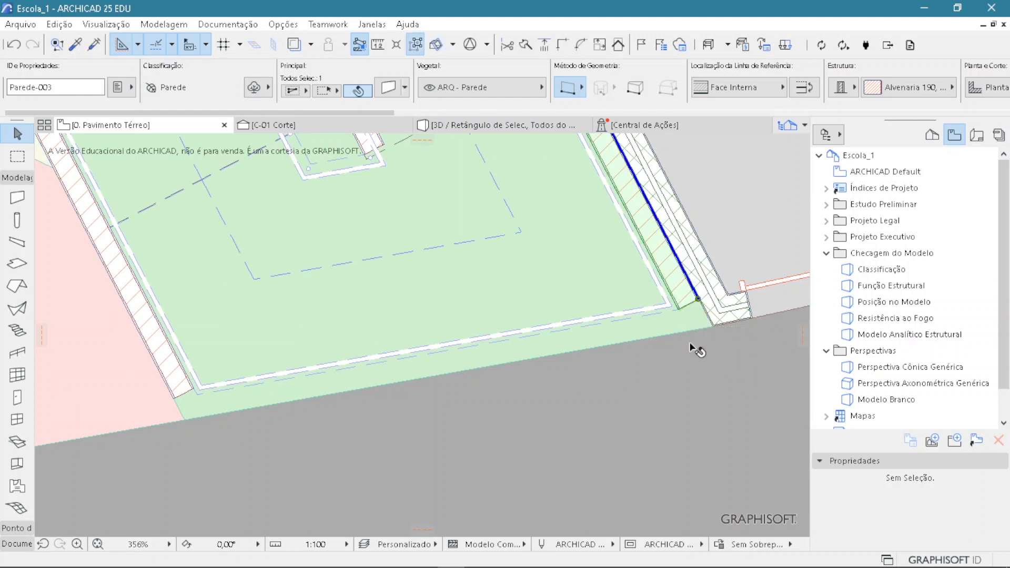
{"action": "key", "text": "Escape"}
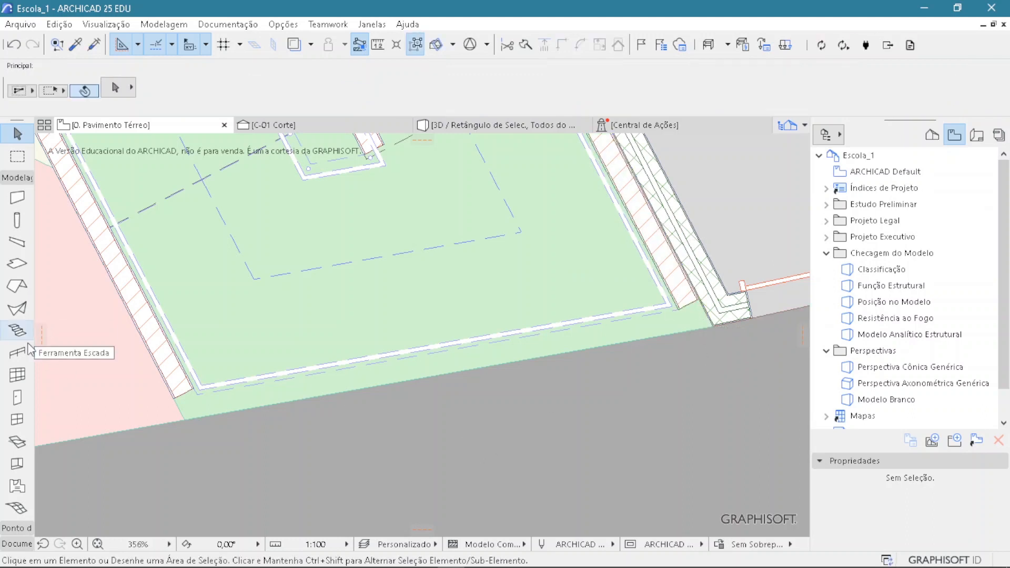
{"action": "scroll", "coordinate": [159, 394], "scroll_direction": "up", "scroll_amount": 5}
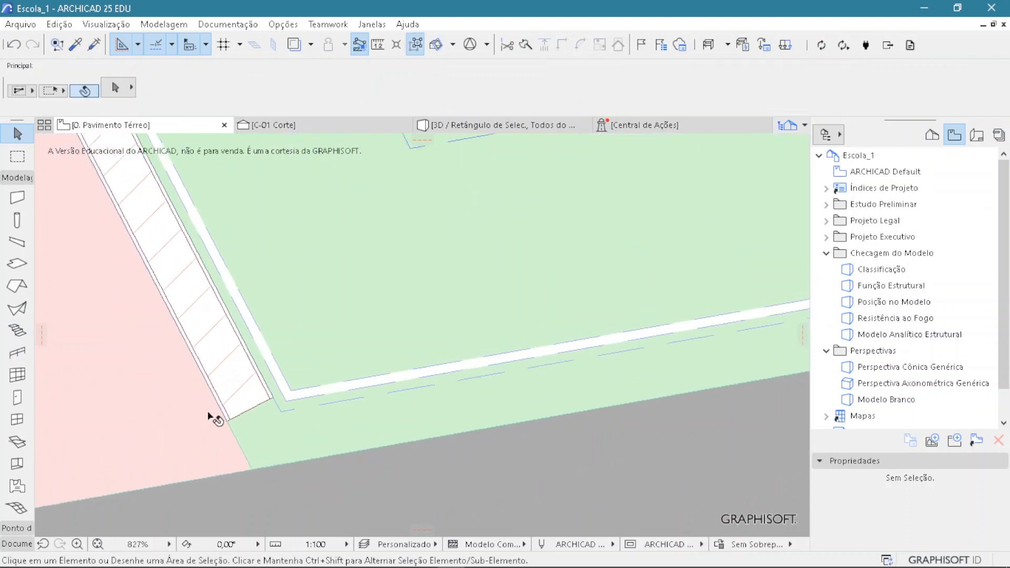
{"action": "left_click", "coordinate": [266, 421]}
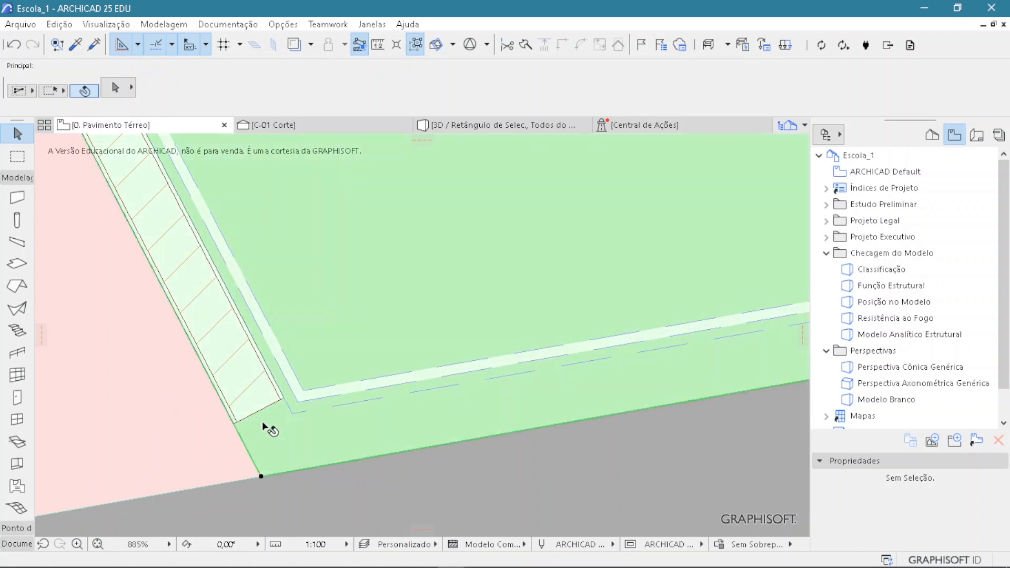
{"action": "left_click", "coordinate": [282, 396]}
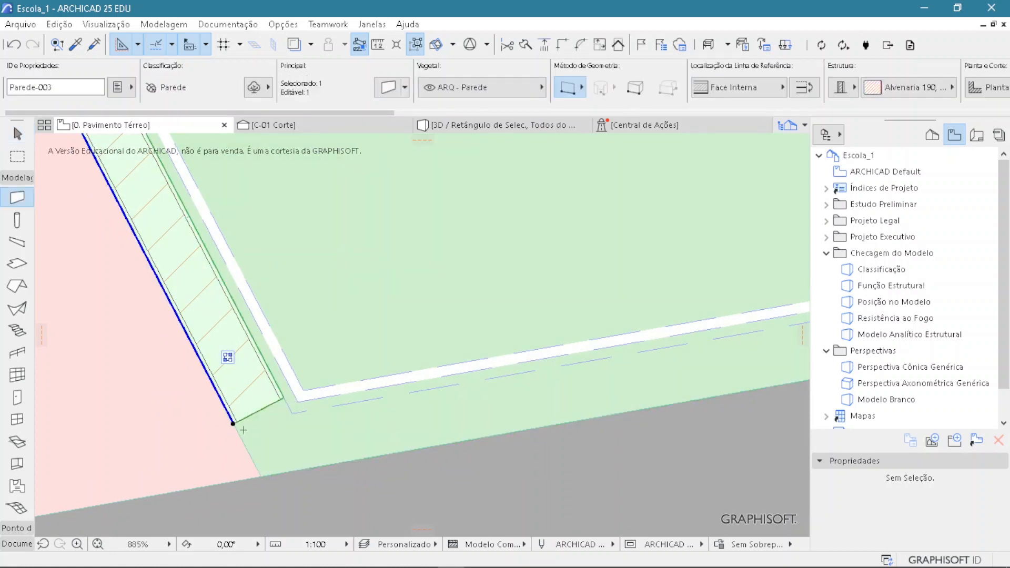
{"action": "scroll", "coordinate": [244, 430], "scroll_direction": "up", "scroll_amount": 4}
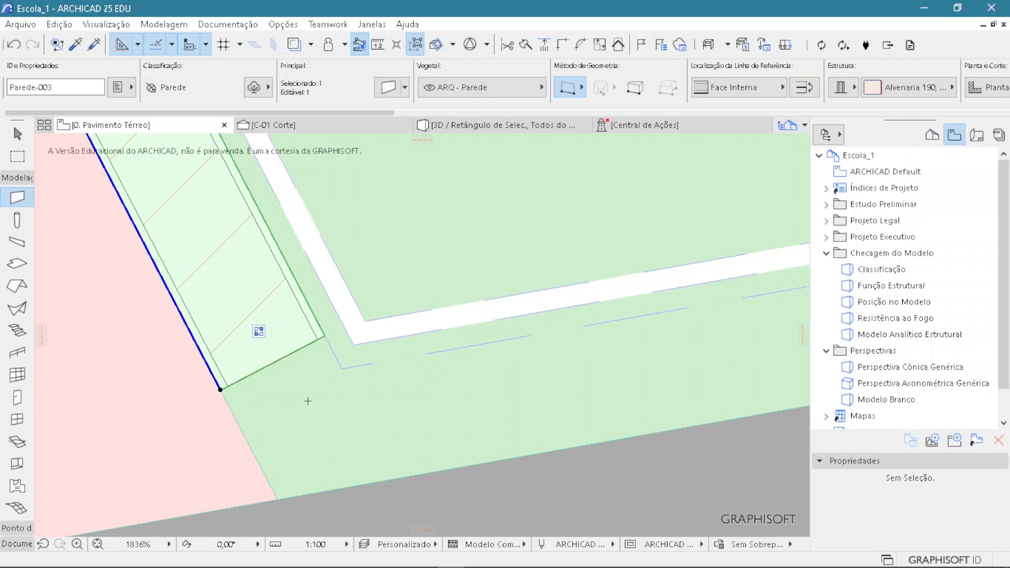
{"action": "key", "text": "Escape"}
{"action": "left_click", "coordinate": [367, 364]}
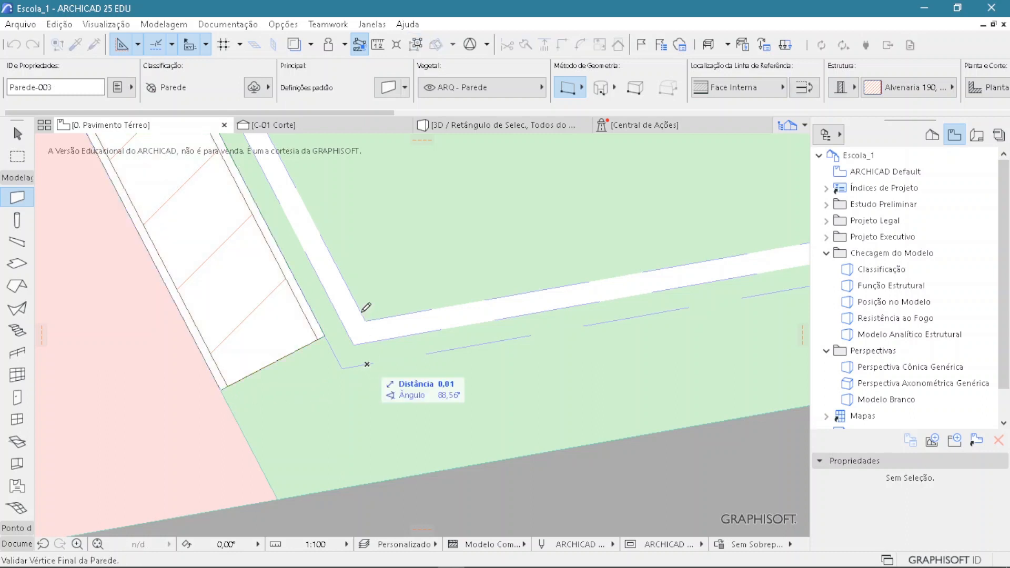
{"action": "key", "text": "Escape"}
{"action": "key", "text": "Escape"}
Step: Draw a short wall with the left masonry wall's settings, about 0,43 long, from the dashed outline to that wall's lower outer corner
{"action": "left_click", "coordinate": [220, 389]}
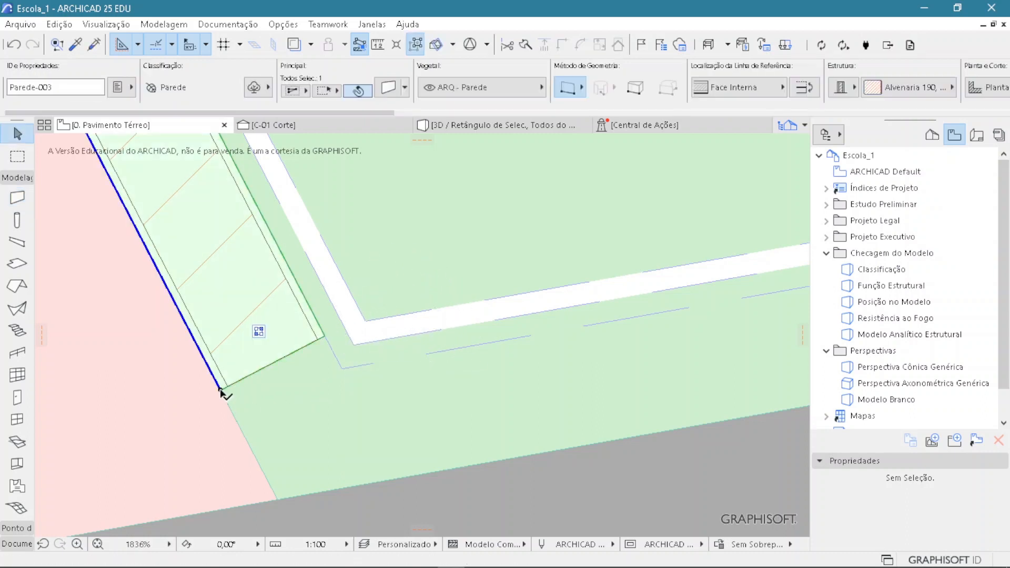
{"action": "left_click", "coordinate": [220, 389], "text": "alt"}
{"action": "key", "text": "Escape"}
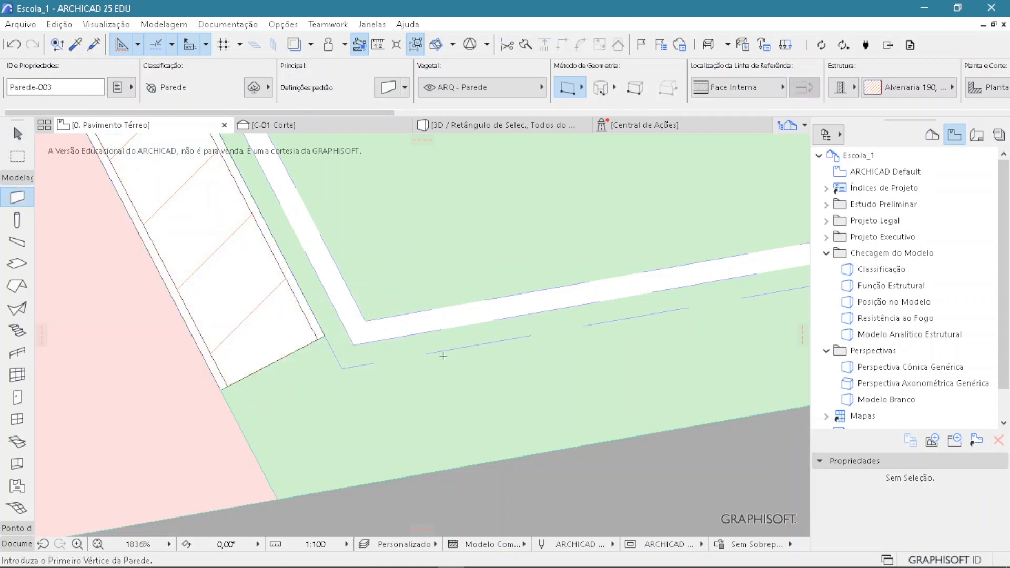
{"action": "left_click", "coordinate": [448, 349]}
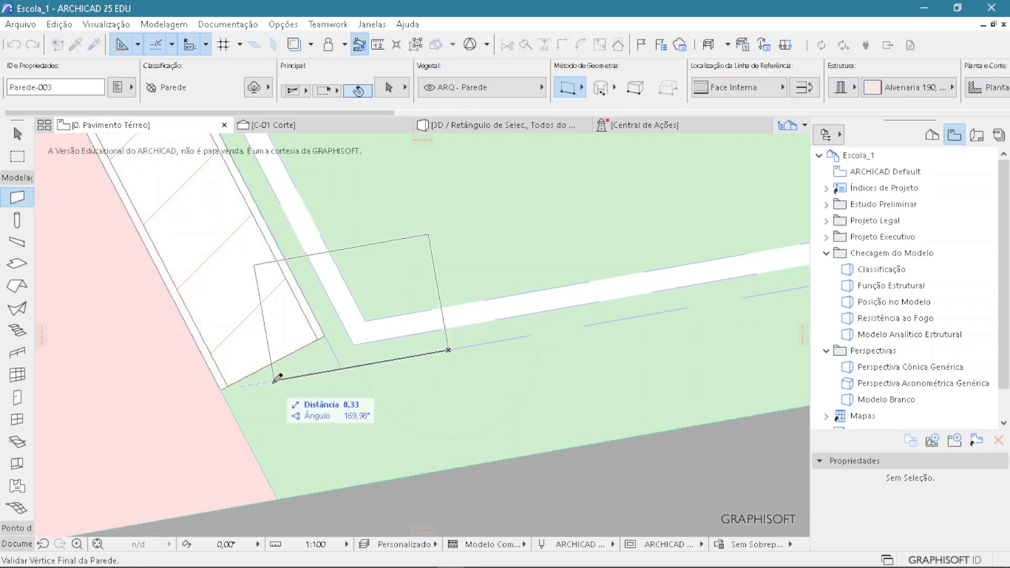
{"action": "left_click", "coordinate": [234, 390]}
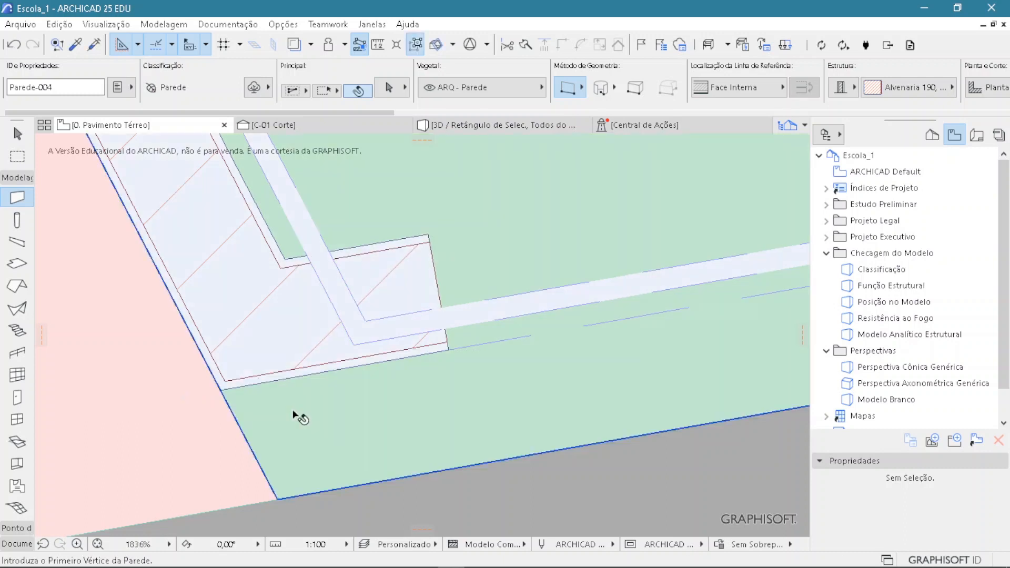
{"action": "key", "text": "Escape"}
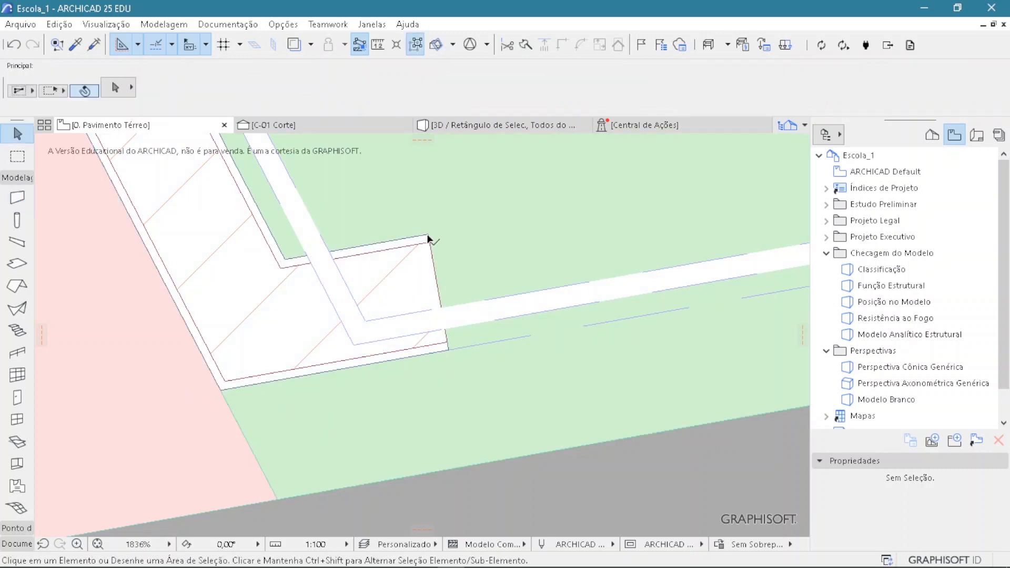
Step: Shorten the new short wall to about 0,16 by pulling its free end back towards the left masonry wall
{"action": "left_click", "coordinate": [375, 347]}
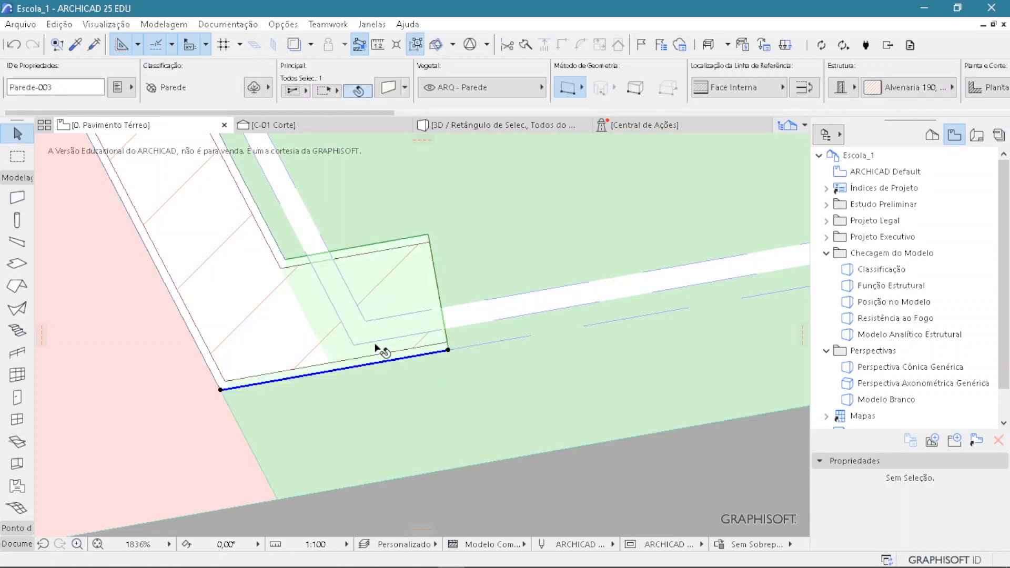
{"action": "left_click", "coordinate": [447, 350]}
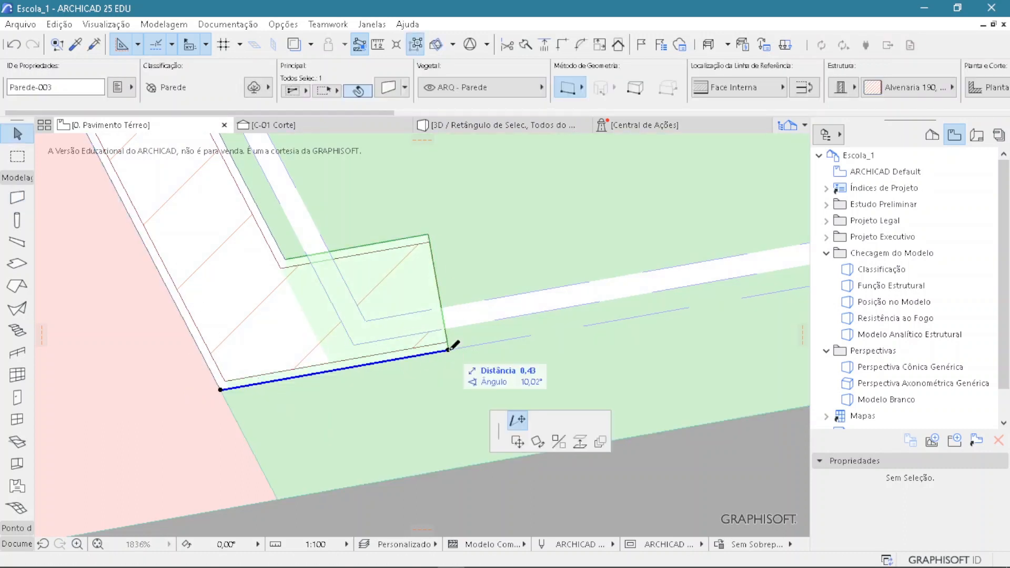
{"action": "left_click", "coordinate": [289, 254]}
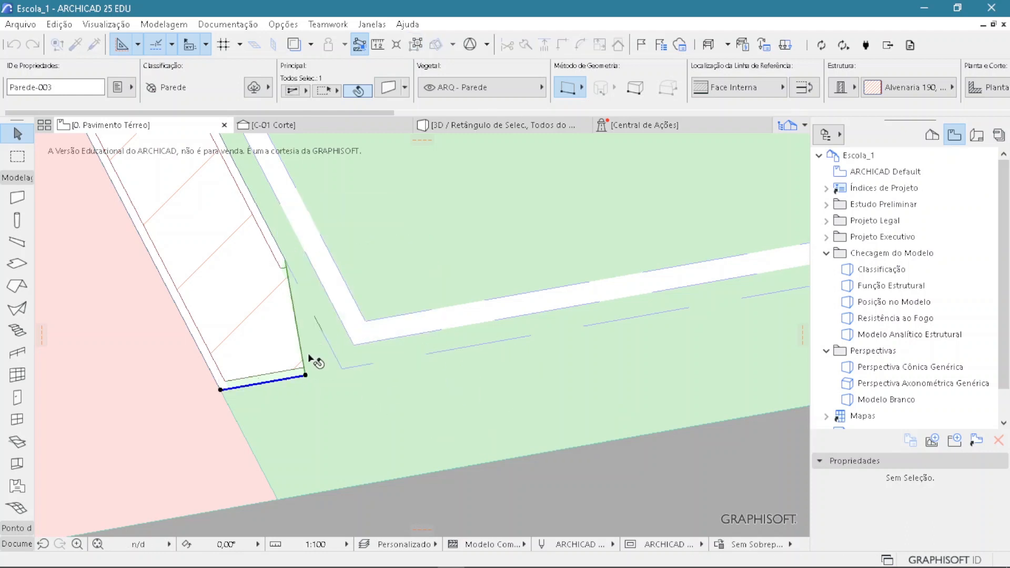
{"action": "key", "text": "Escape"}
Step: Stretch the short wall's free end to the corner of the dashed outline beside the left masonry wall
{"action": "middle_click_drag", "start_coordinate": [327, 342], "coordinate": [361, 368]}
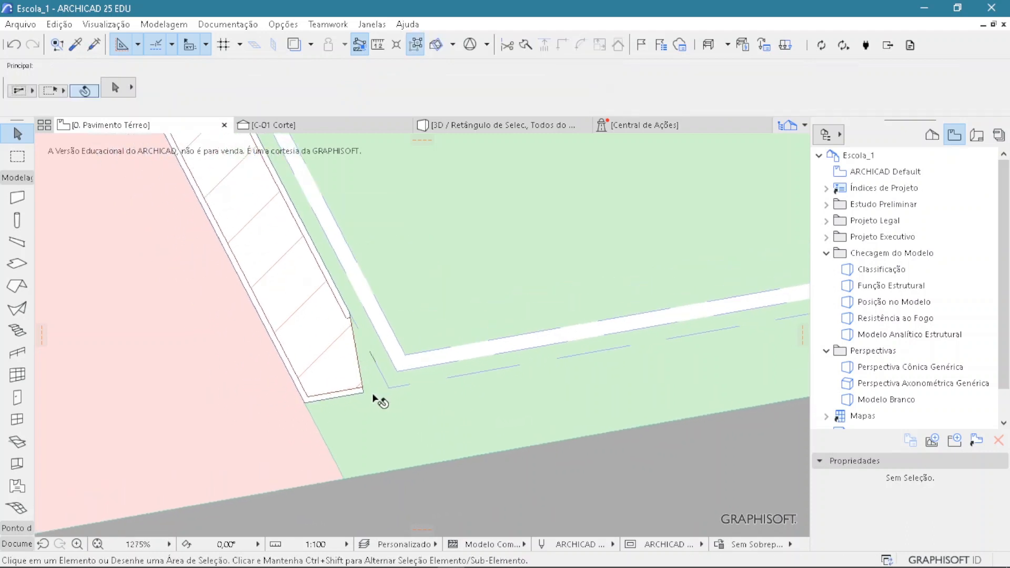
{"action": "left_click", "coordinate": [364, 394]}
{"action": "scroll", "coordinate": [364, 395], "scroll_direction": "up", "scroll_amount": 2}
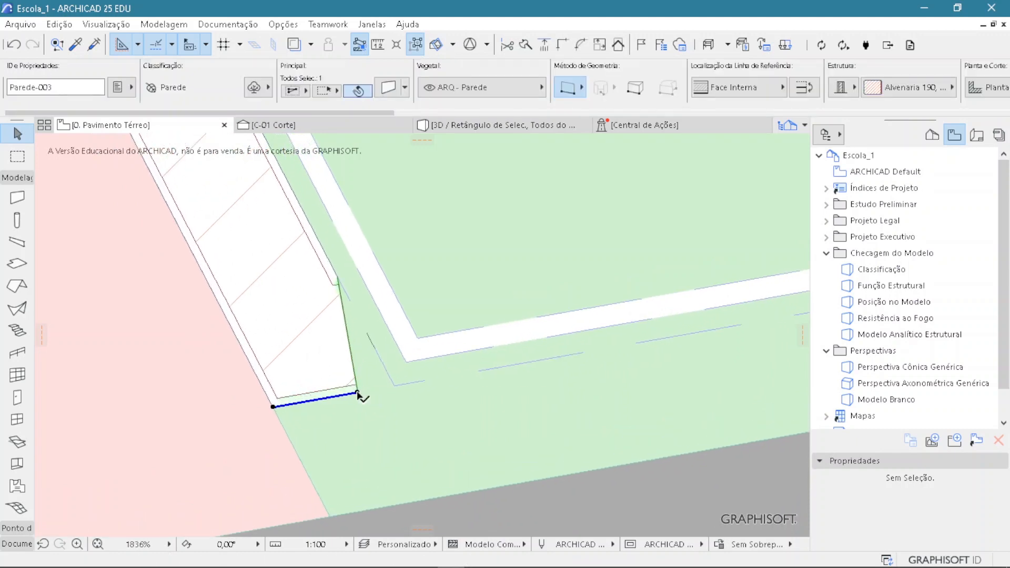
{"action": "left_click", "coordinate": [357, 392]}
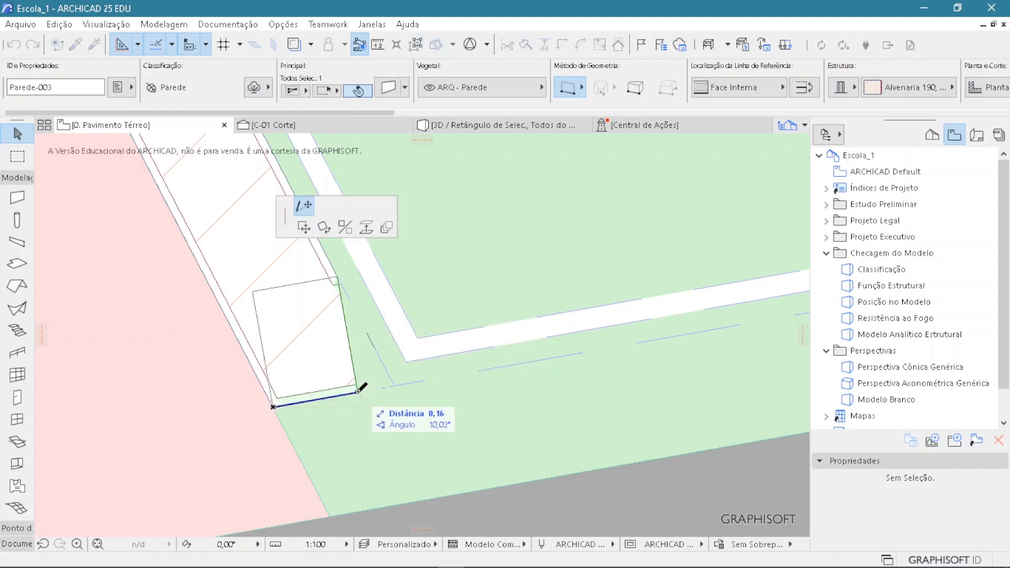
{"action": "left_click", "coordinate": [378, 351]}
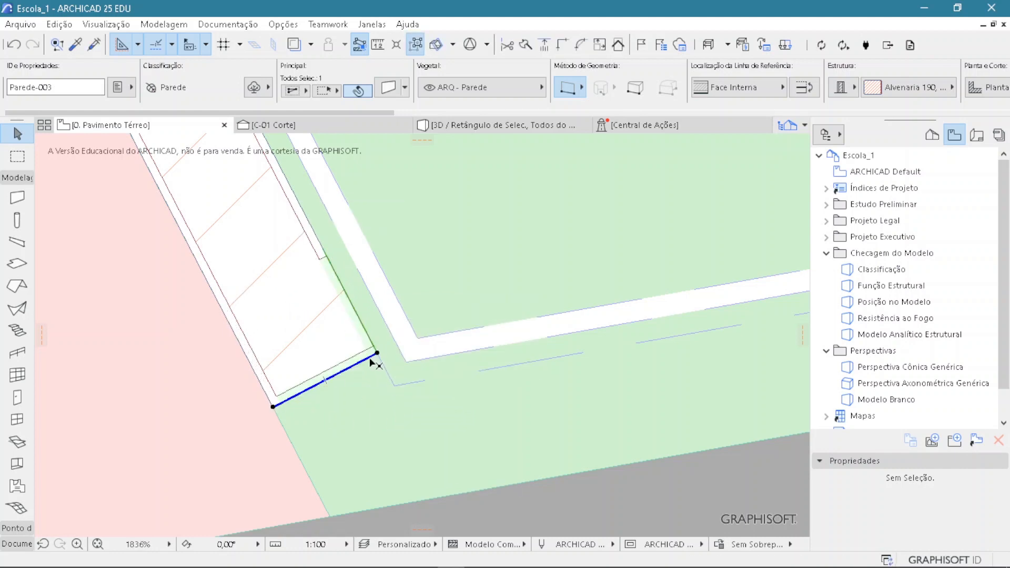
{"action": "left_click", "coordinate": [387, 367]}
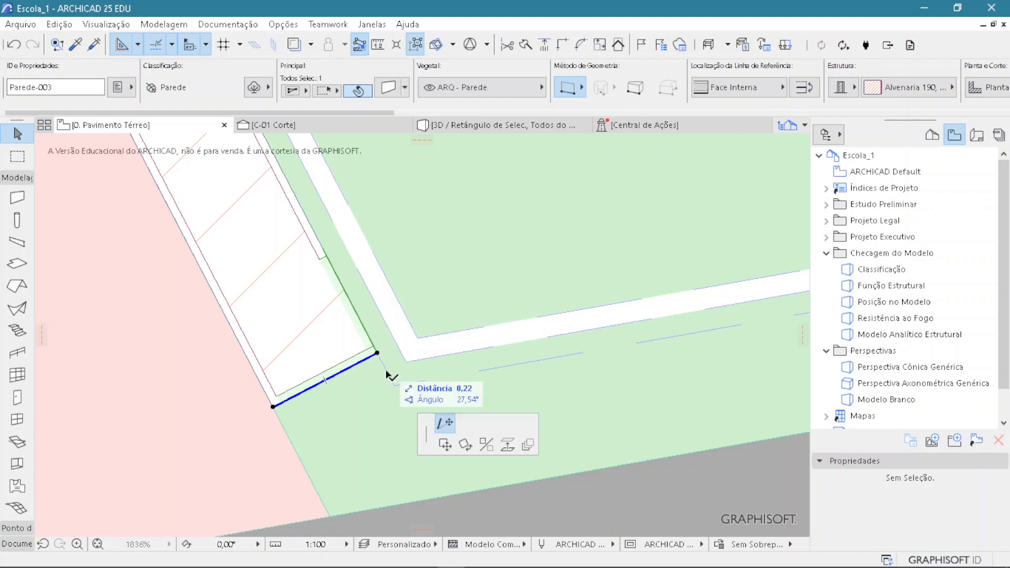
{"action": "left_click", "coordinate": [395, 384]}
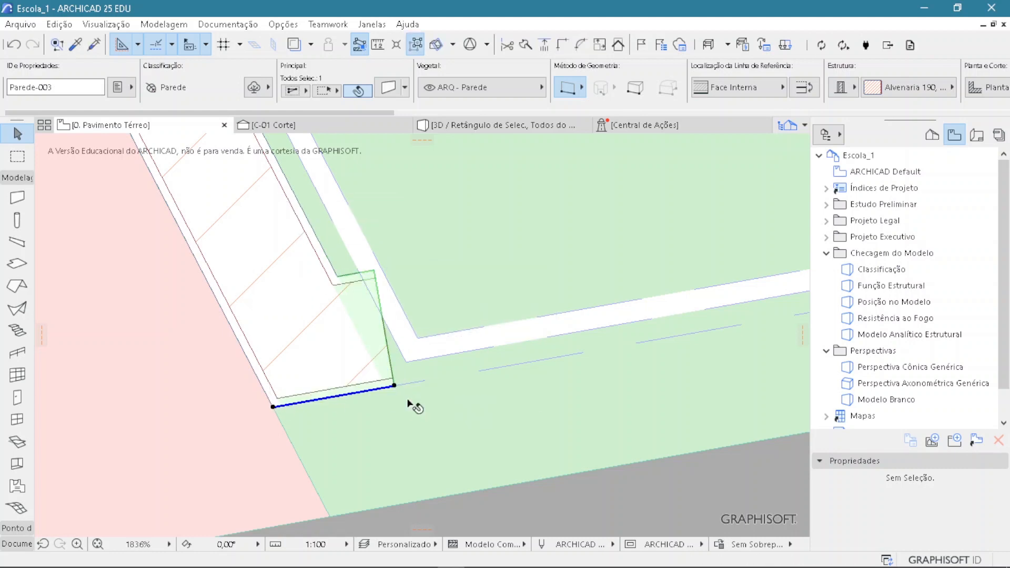
Step: Try shorter lengths for the short wall and return its free end to the dashed outline's corner
{"action": "middle_click_drag", "start_coordinate": [378, 345], "coordinate": [443, 392]}
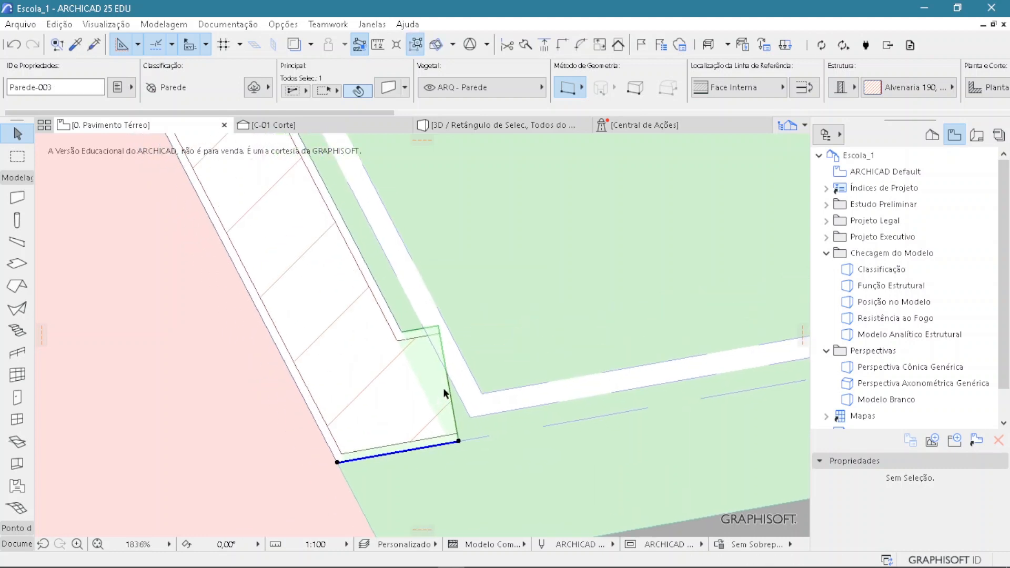
{"action": "left_click", "coordinate": [458, 443]}
{"action": "left_click", "coordinate": [395, 452]}
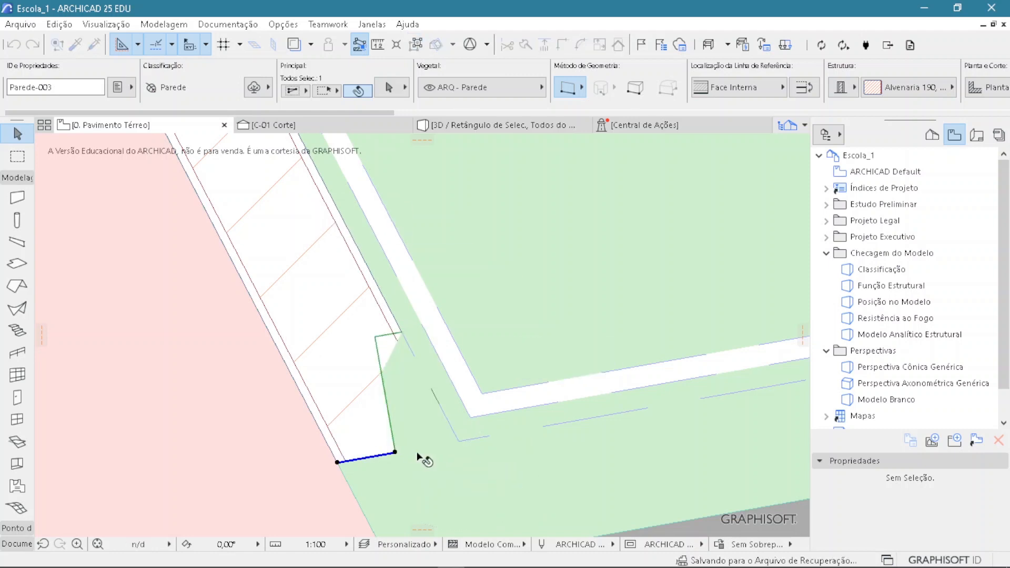
{"action": "left_click", "coordinate": [395, 452]}
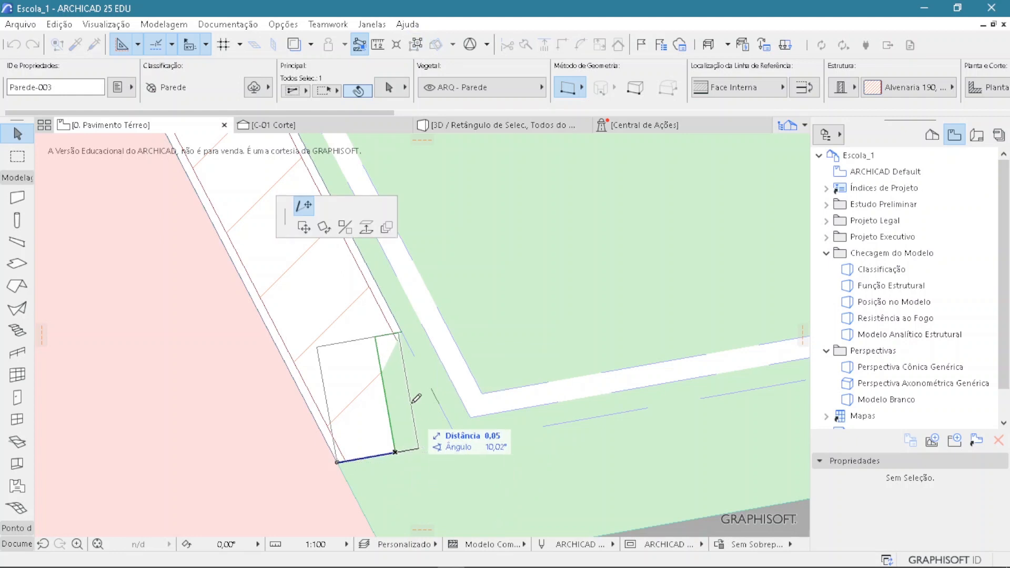
{"action": "left_click", "coordinate": [439, 401]}
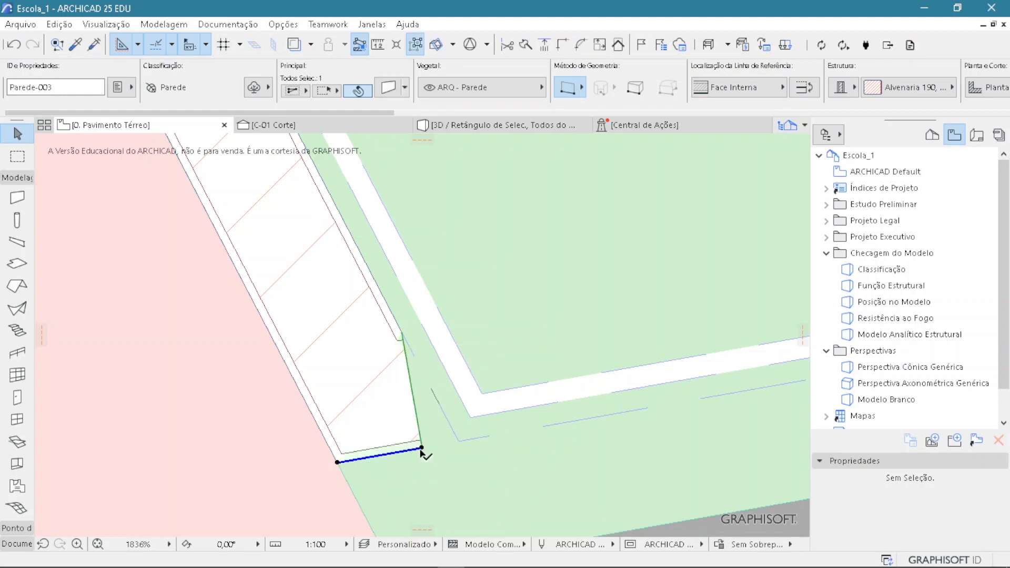
{"action": "left_click", "coordinate": [423, 448]}
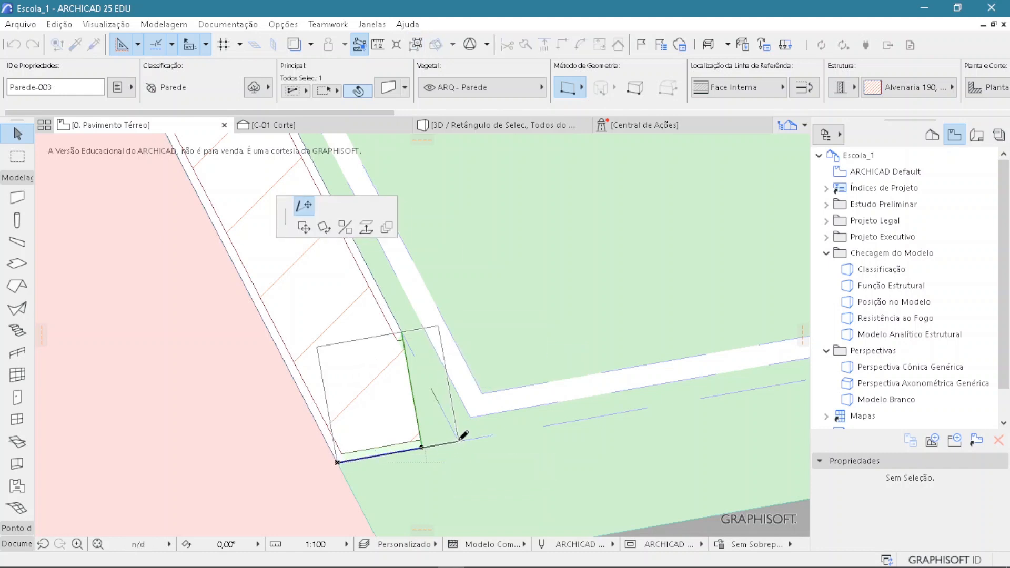
{"action": "left_click", "coordinate": [476, 441]}
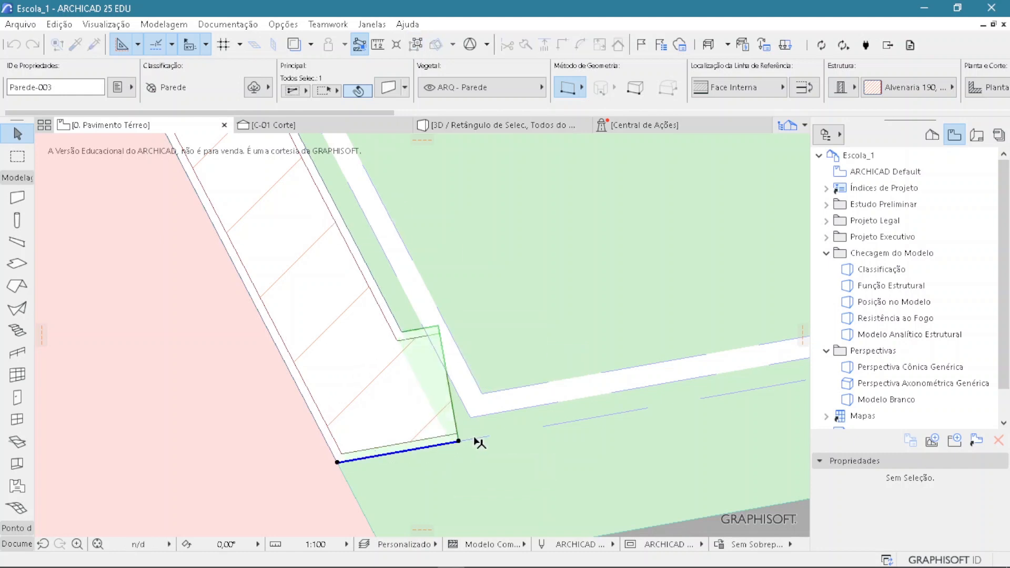
Step: Swing the short wall's outer end about the dashed corner, making it about 0,22 long and square to the left masonry wall
{"action": "left_click", "coordinate": [339, 463]}
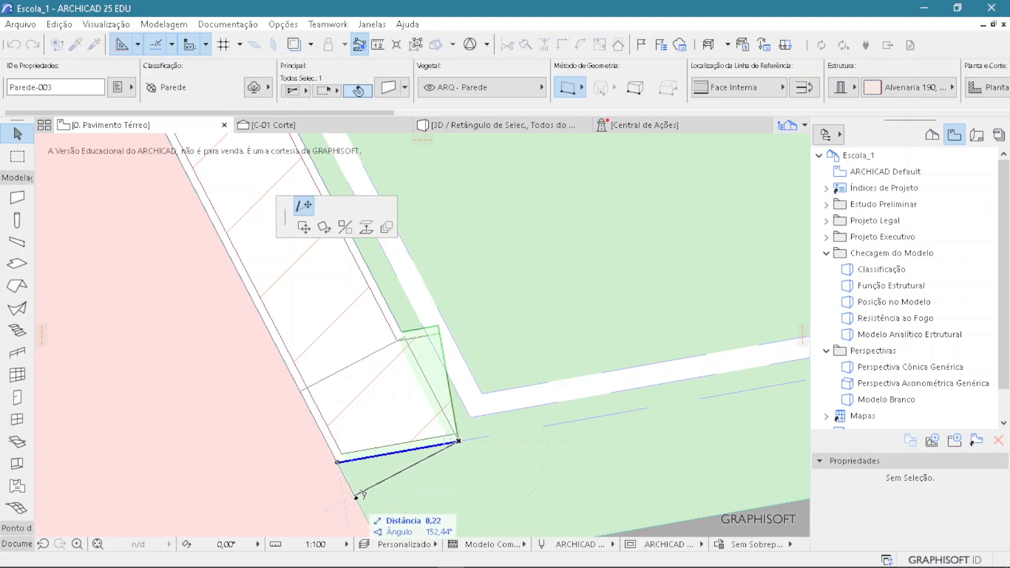
{"action": "left_click", "coordinate": [361, 495]}
{"action": "key", "text": "Escape"}
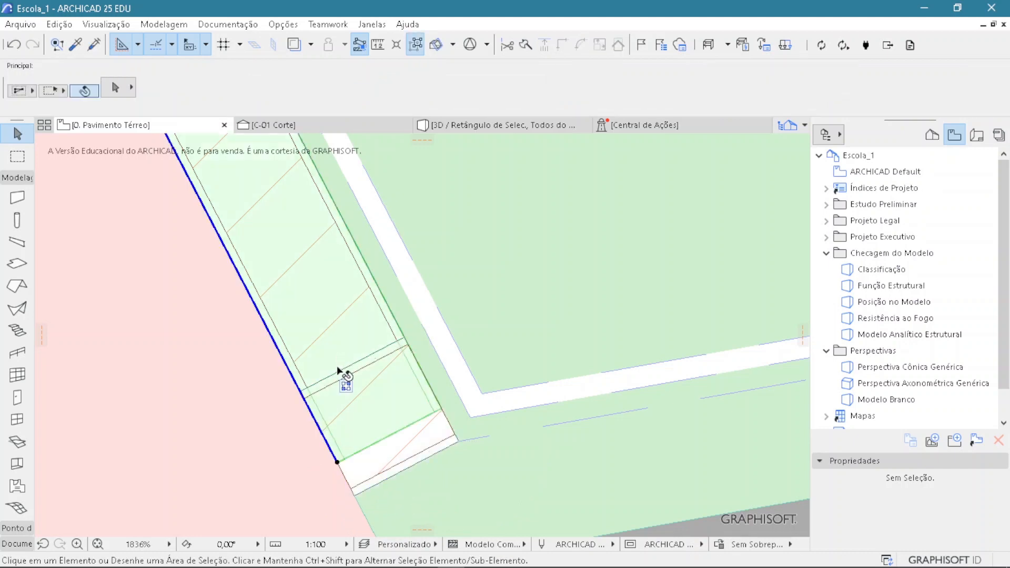
Step: Extend the left masonry wall to the short wall's outer end, making it about 22,09 long
{"action": "left_click", "coordinate": [339, 478]}
{"action": "left_click", "coordinate": [337, 462]}
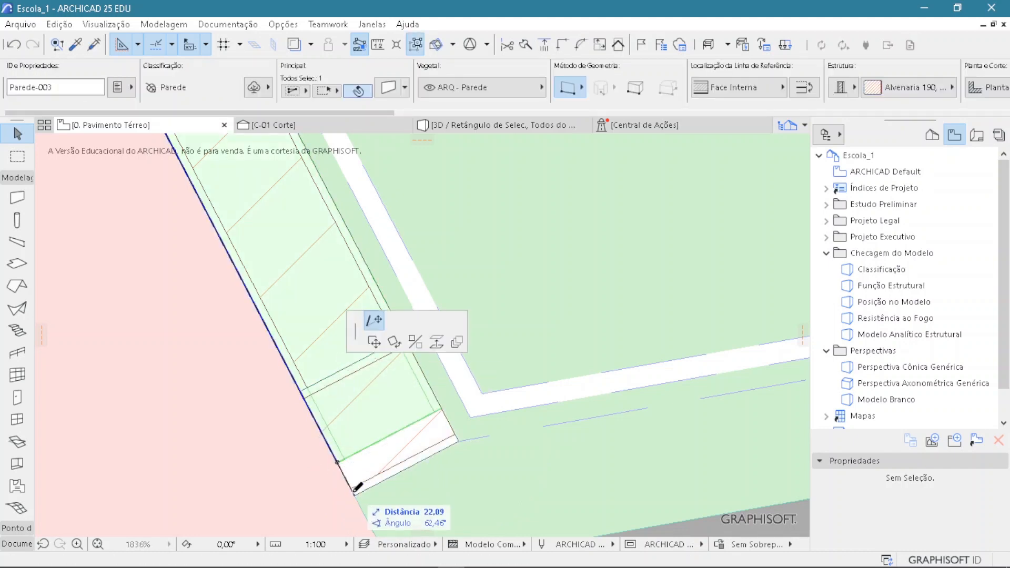
{"action": "left_click", "coordinate": [399, 477]}
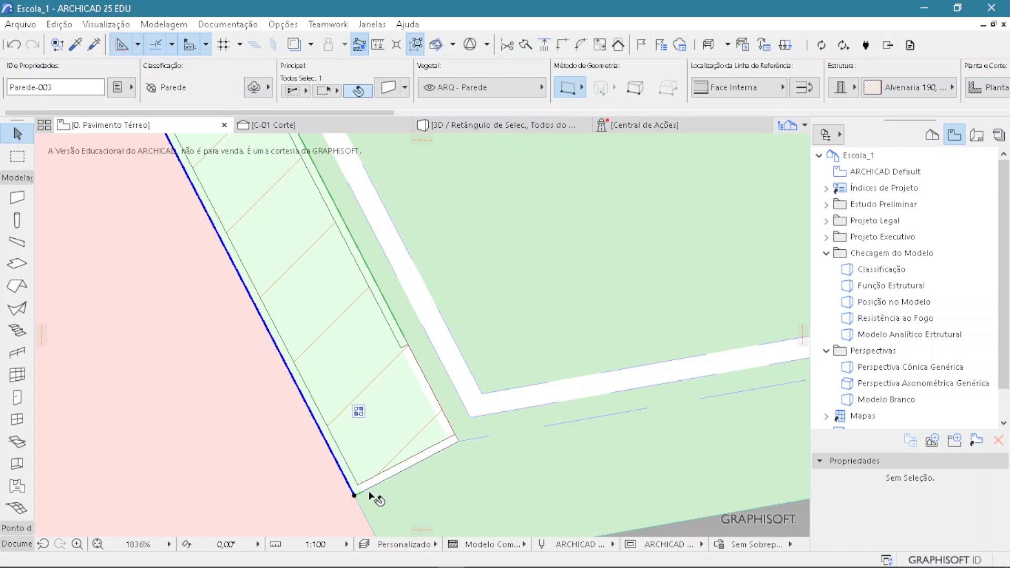
{"action": "key", "text": "Escape"}
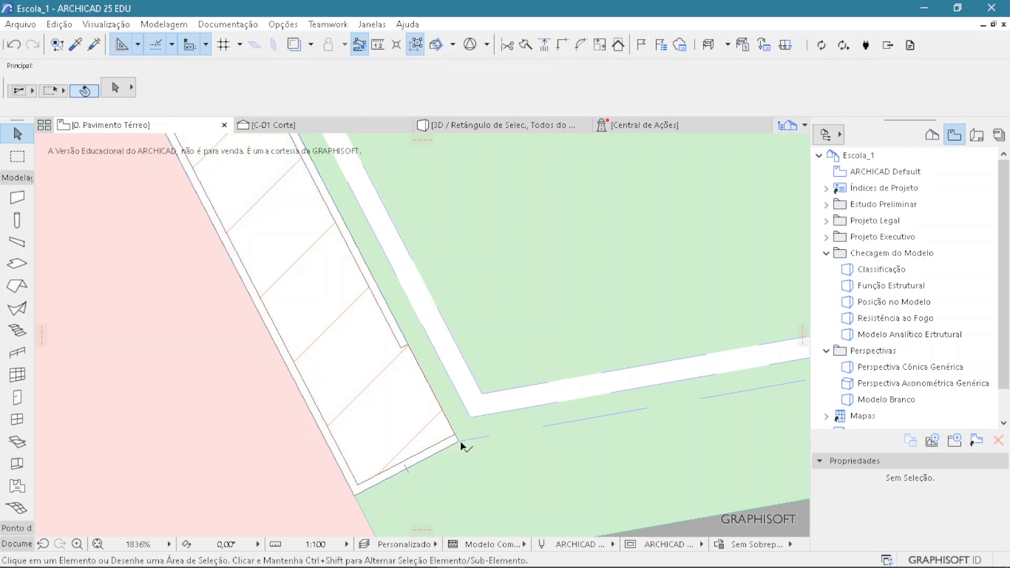
Step: Move the short wall's outer end back along the left masonry wall's outer face, in line with the dashed outline
{"action": "left_click", "coordinate": [456, 447]}
{"action": "key", "text": "Escape"}
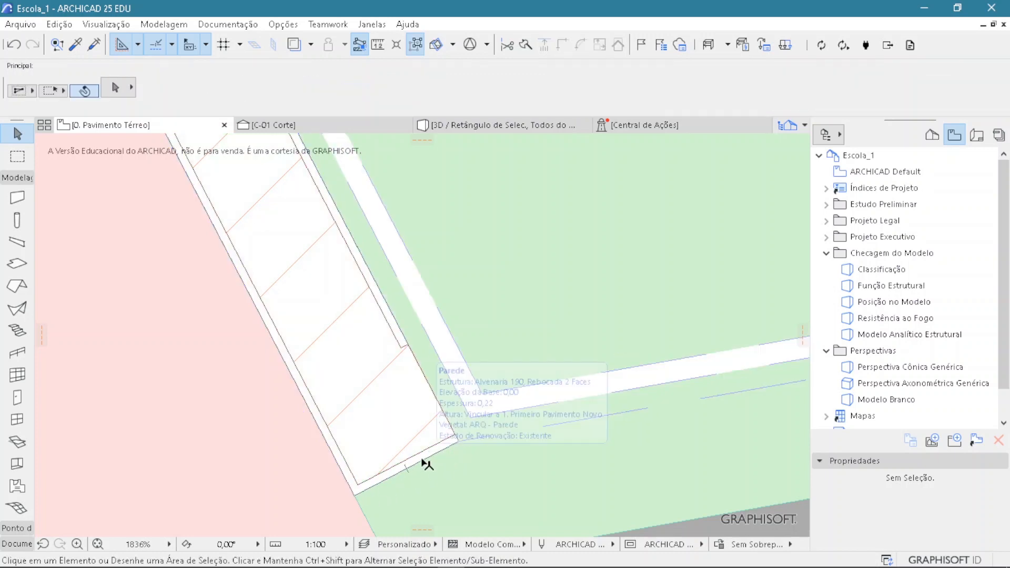
{"action": "left_click", "coordinate": [421, 460]}
{"action": "left_click", "coordinate": [354, 495]}
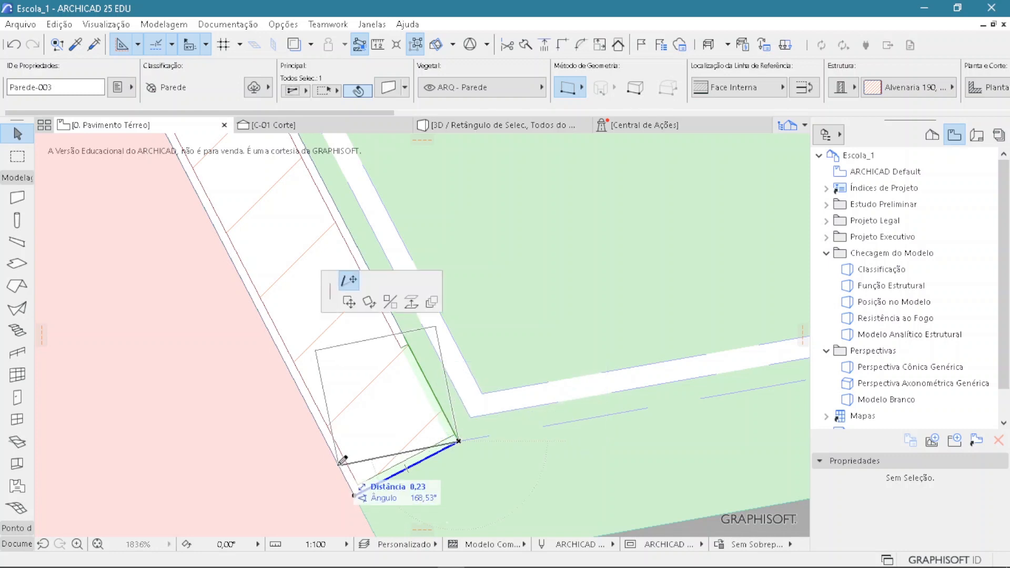
{"action": "left_click", "coordinate": [347, 458]}
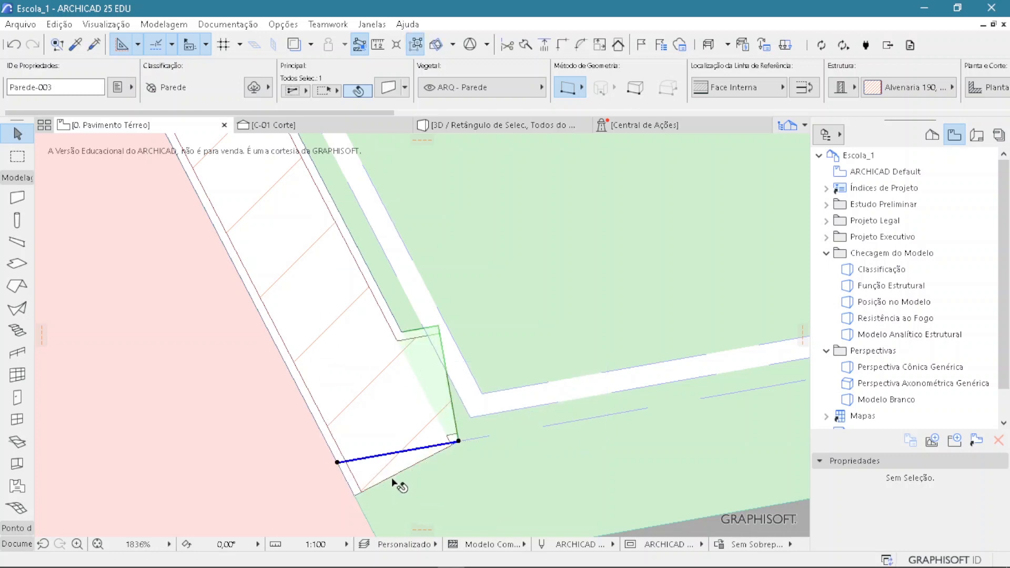
Step: Shorten the left masonry wall back to the short wall's outer end, making it about 22,02 long
{"action": "left_click", "coordinate": [357, 495]}
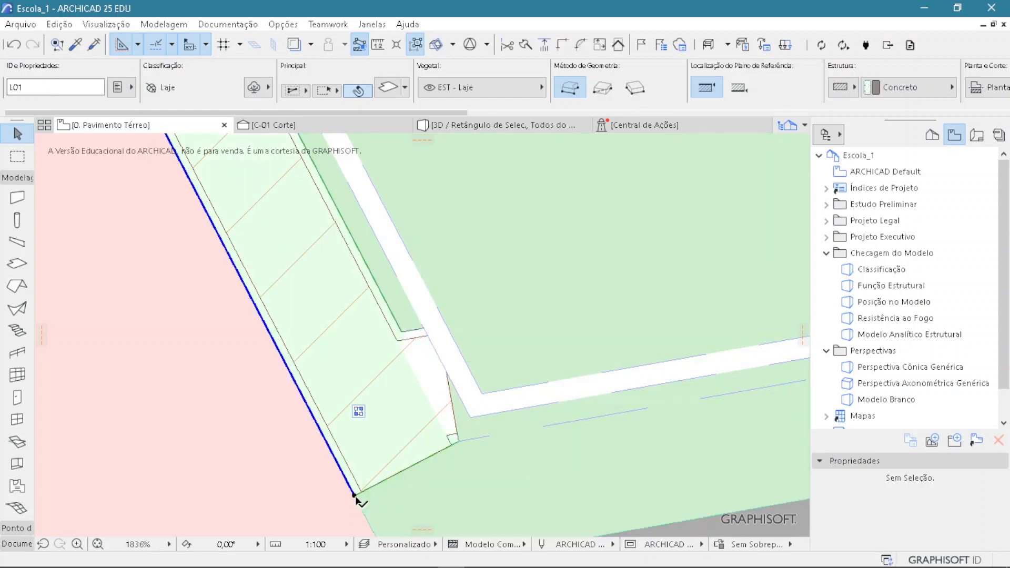
{"action": "left_click", "coordinate": [354, 495]}
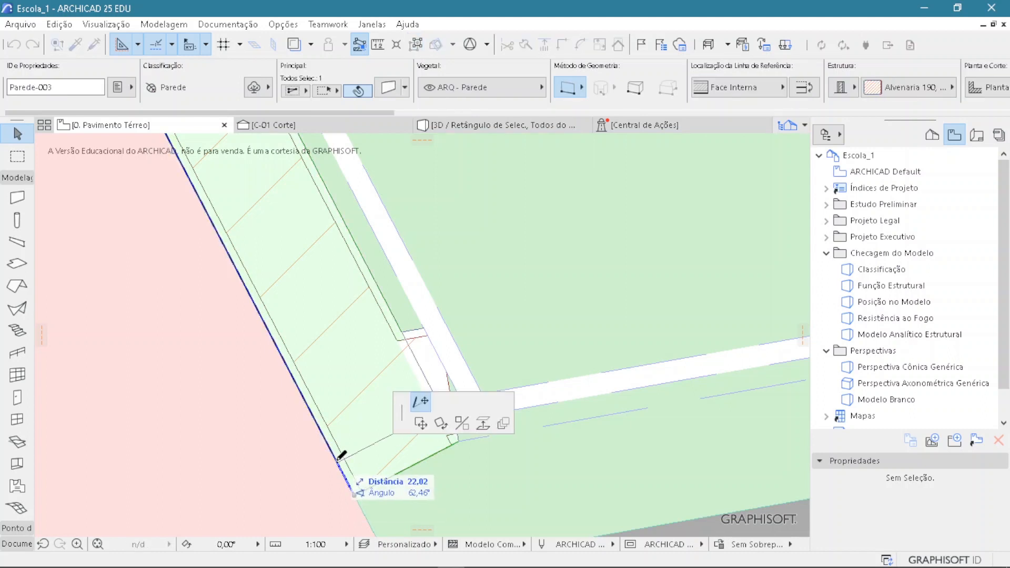
{"action": "left_click", "coordinate": [349, 465]}
{"action": "key", "text": "Escape"}
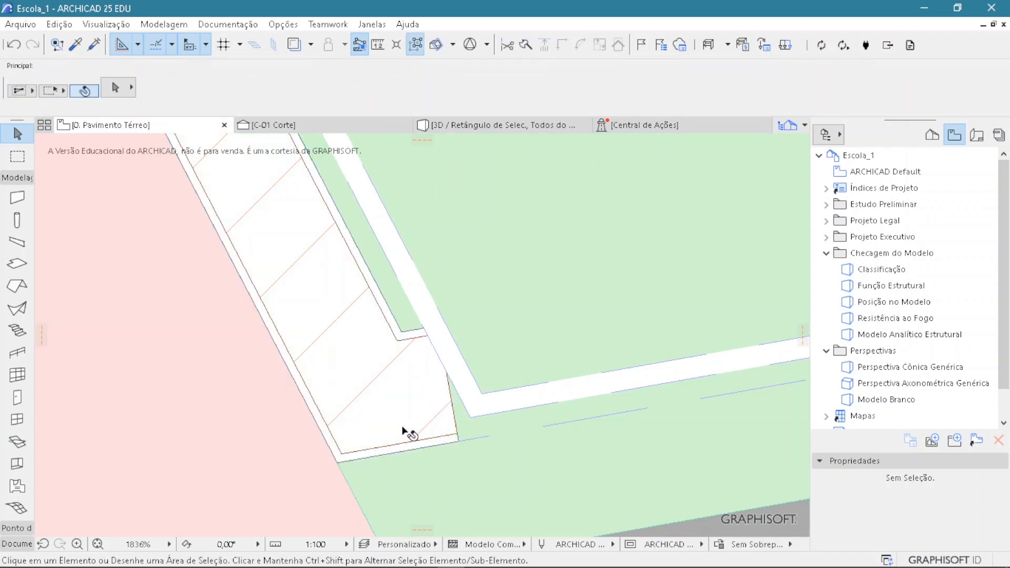
Step: Change the short end wall from composite to basic structure and set its thickness to 0,00
{"action": "scroll", "coordinate": [401, 429], "scroll_direction": "down", "scroll_amount": 2}
{"action": "left_click", "coordinate": [422, 371]}
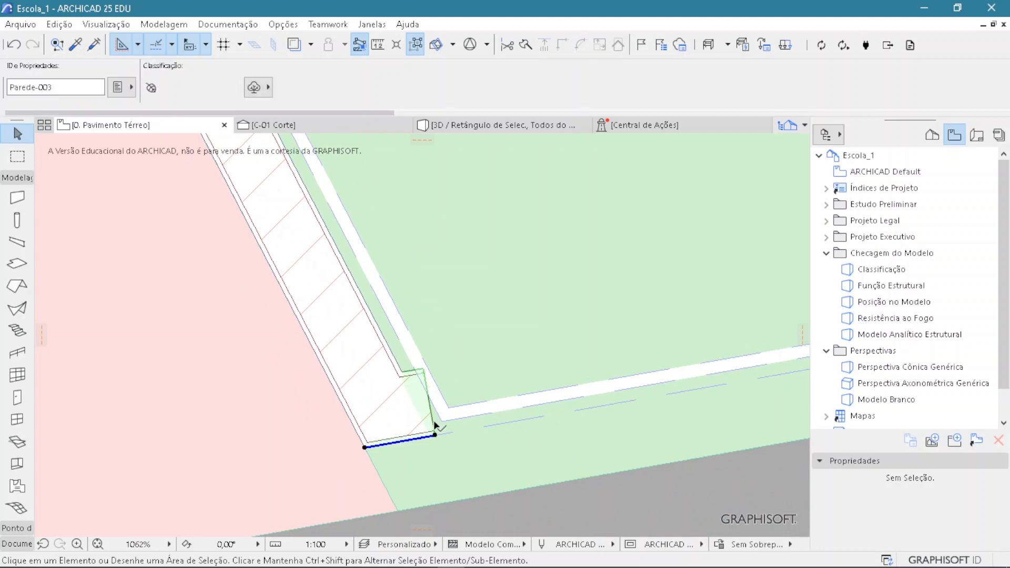
{"action": "scroll", "coordinate": [410, 389], "scroll_direction": "up", "scroll_amount": 2}
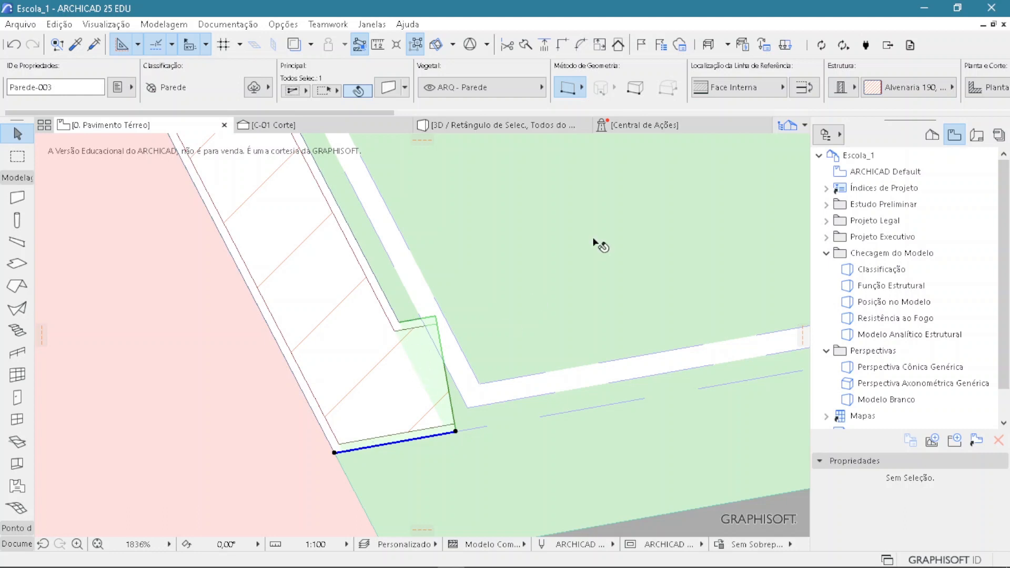
{"action": "scroll", "coordinate": [794, 96], "scroll_direction": "right", "scroll_amount": 3}
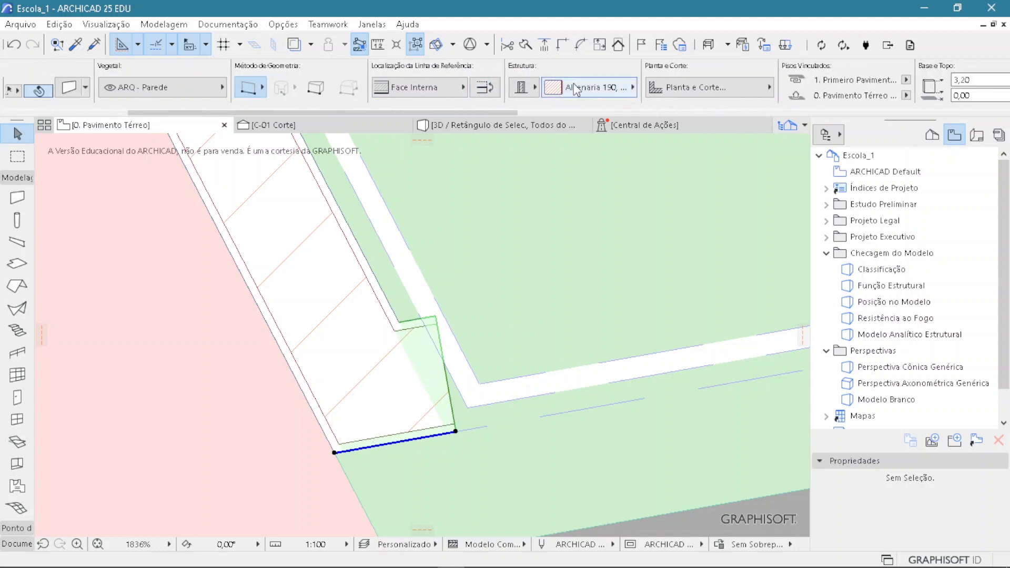
{"action": "left_click", "coordinate": [524, 89]}
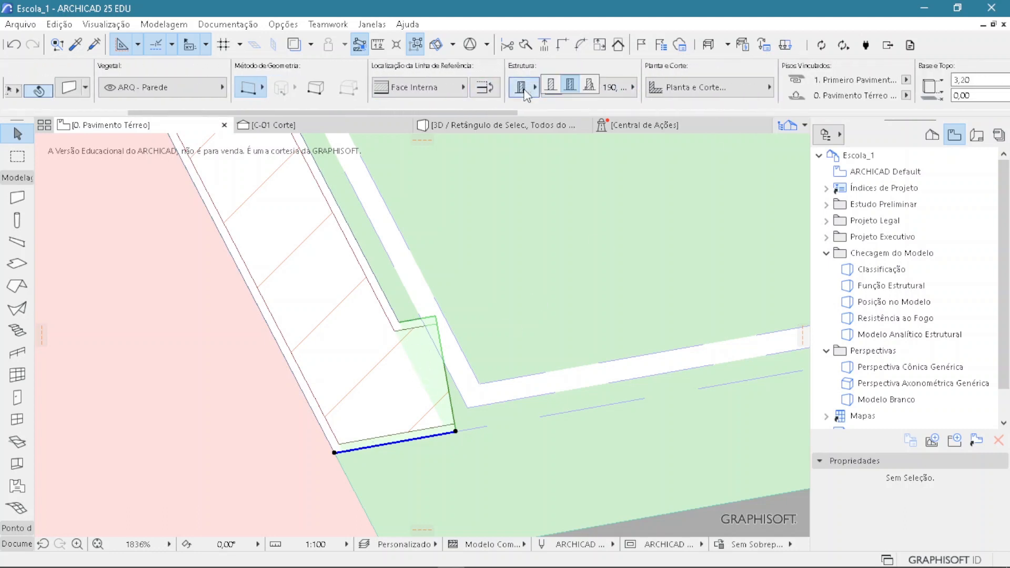
{"action": "left_click", "coordinate": [551, 87]}
{"action": "scroll", "coordinate": [704, 88], "scroll_direction": "right", "scroll_amount": 10}
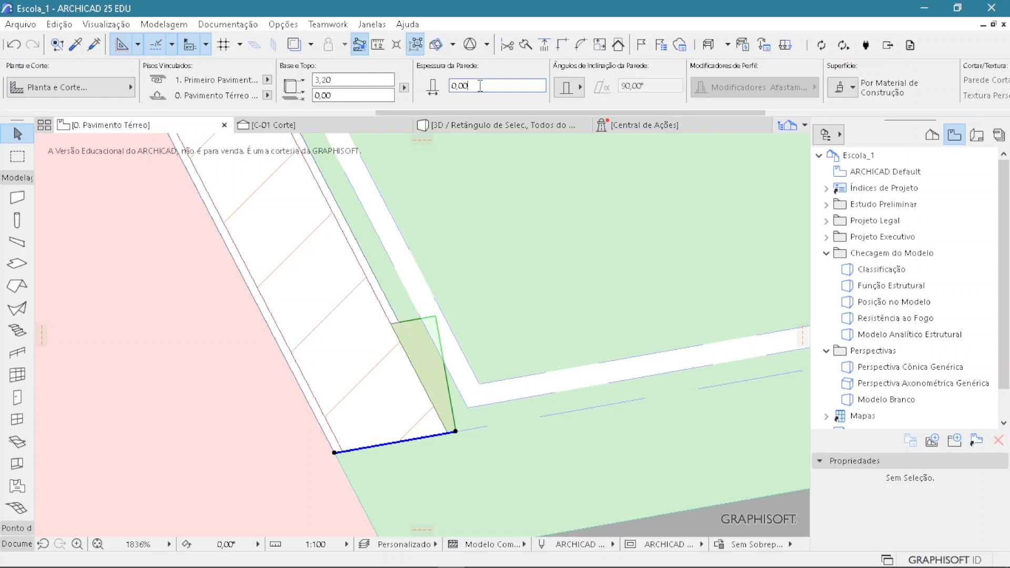
{"action": "key", "text": "Return"}
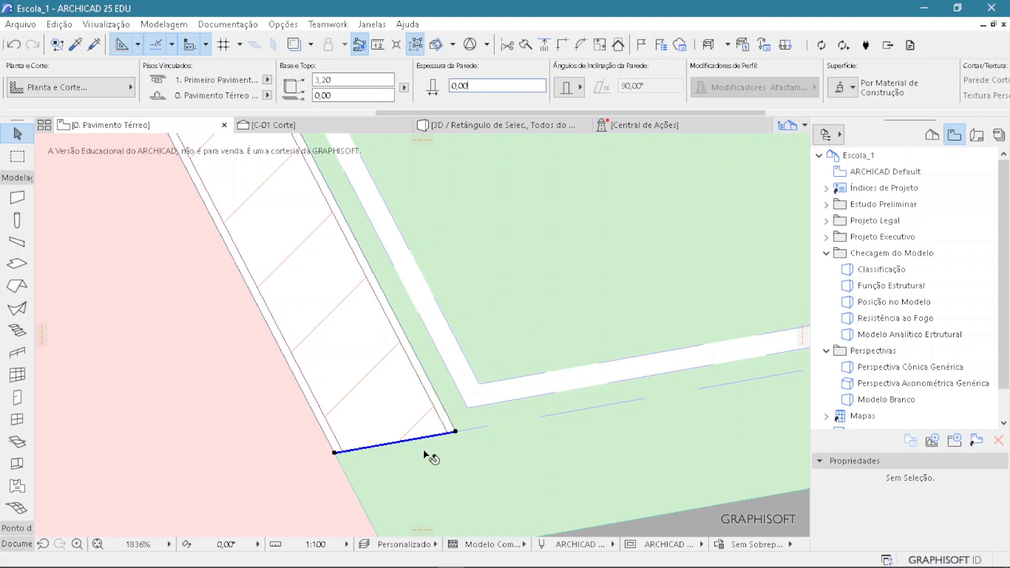
Step: Examine how the thinned end wall meets the masonry block's corner at the dashed outline
{"action": "scroll", "coordinate": [435, 435], "scroll_direction": "up", "scroll_amount": 4}
{"action": "scroll", "coordinate": [441, 436], "scroll_direction": "up", "scroll_amount": 3}
{"action": "scroll", "coordinate": [505, 435], "scroll_direction": "up", "scroll_amount": 8}
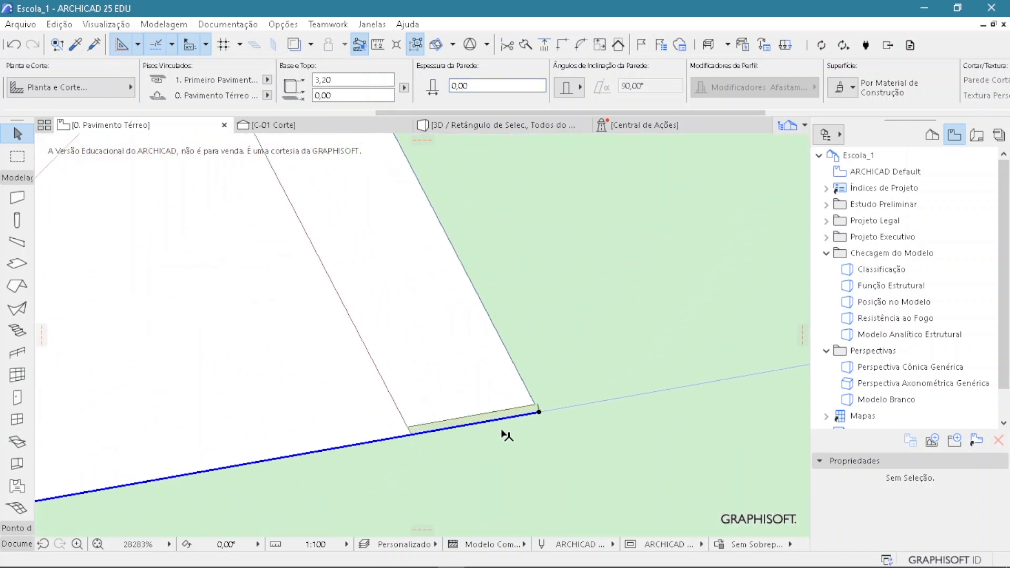
{"action": "scroll", "coordinate": [457, 426], "scroll_direction": "down", "scroll_amount": 10}
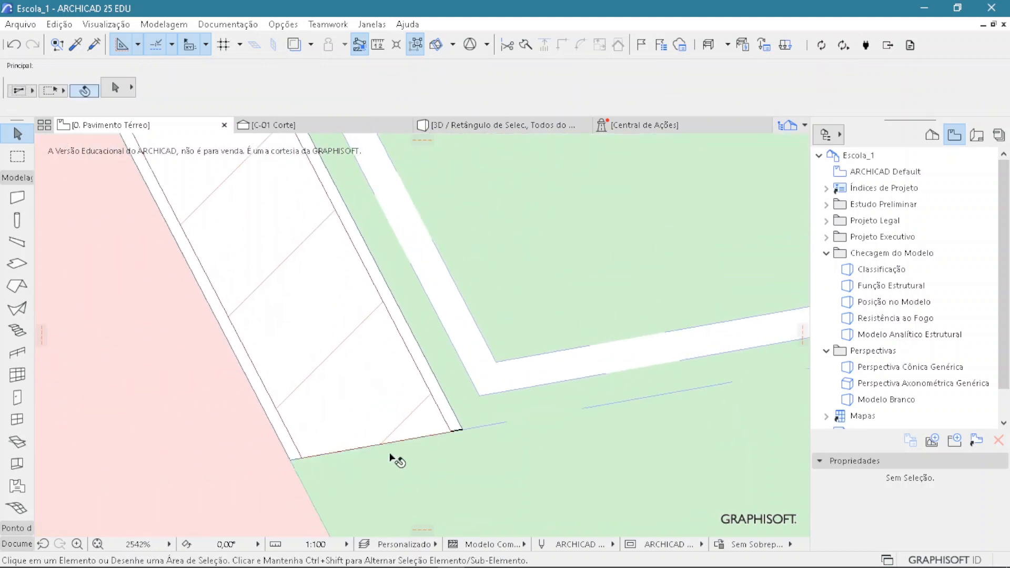
{"action": "scroll", "coordinate": [396, 446], "scroll_direction": "down", "scroll_amount": 5}
{"action": "scroll", "coordinate": [409, 451], "scroll_direction": "up", "scroll_amount": 6}
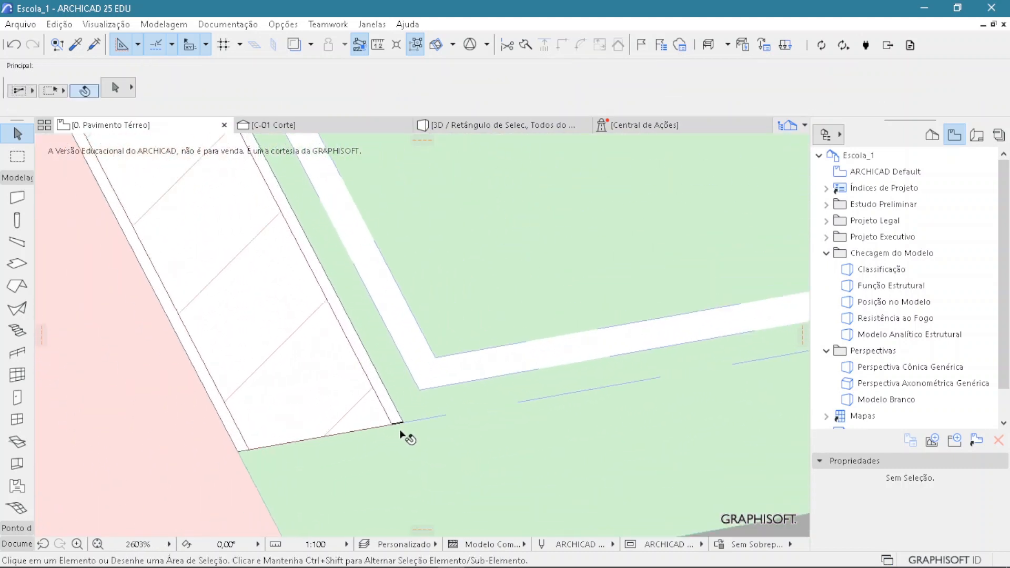
{"action": "left_click", "coordinate": [402, 420]}
{"action": "key", "text": "Escape"}
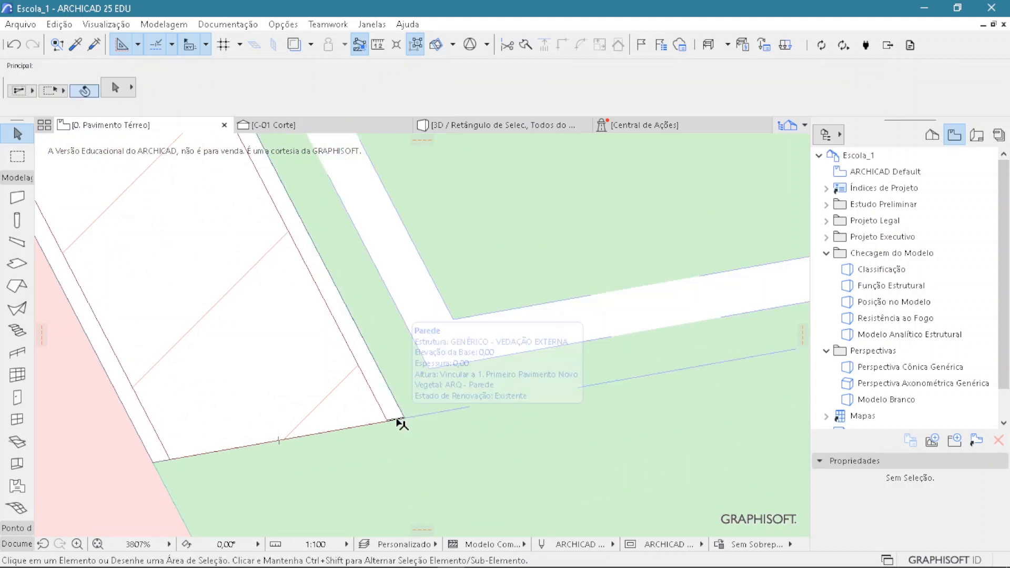
Step: Adopt the thin wall's settings and draw a matching wall across the opposite masonry end, continuing the dashed outline to the neighbouring block wall
{"action": "left_click", "coordinate": [395, 420]}
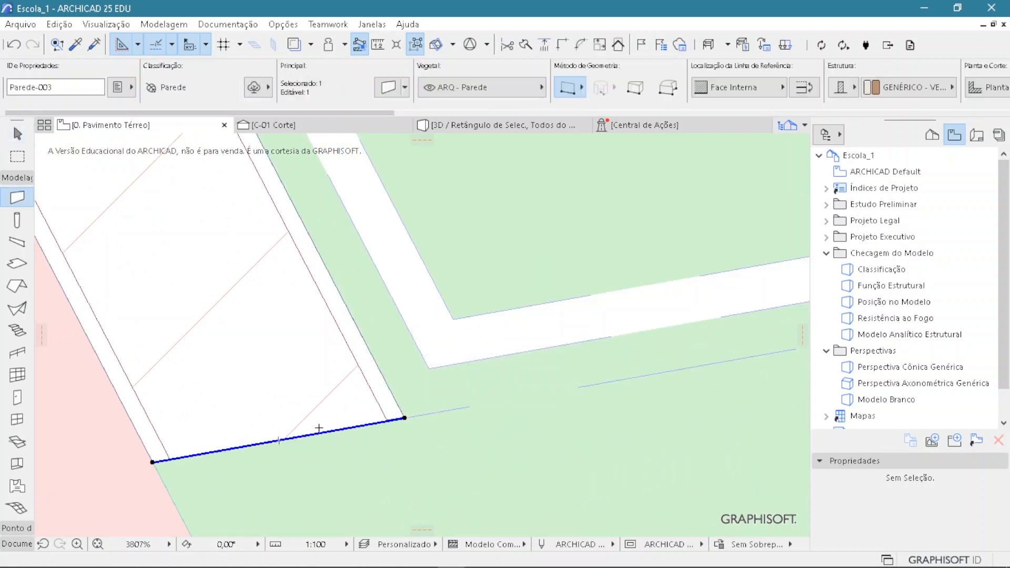
{"action": "key", "text": "Escape"}
{"action": "scroll", "coordinate": [410, 458], "scroll_direction": "down", "scroll_amount": 7}
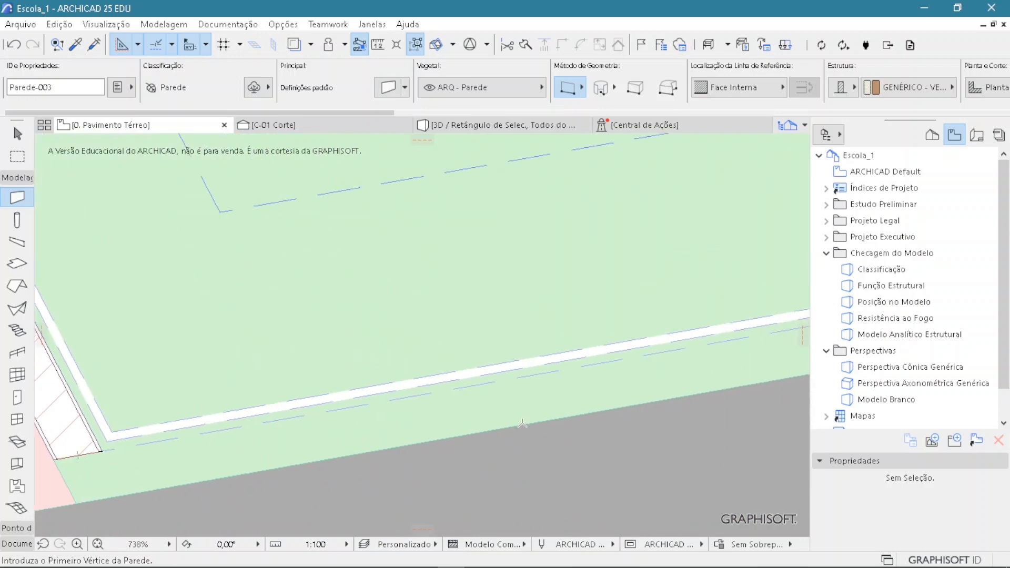
{"action": "middle_click_drag", "start_coordinate": [522, 424], "coordinate": [268, 476]}
{"action": "middle_click_drag", "start_coordinate": [546, 388], "coordinate": [259, 453]}
{"action": "scroll", "coordinate": [573, 398], "scroll_direction": "up", "scroll_amount": 6}
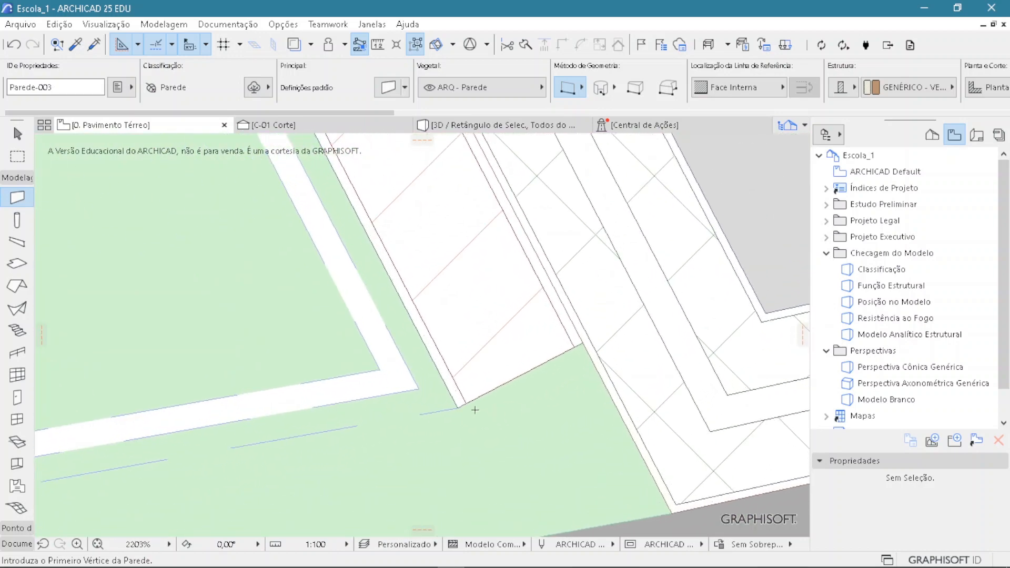
{"action": "key", "text": "Escape"}
{"action": "left_click", "coordinate": [17, 197]}
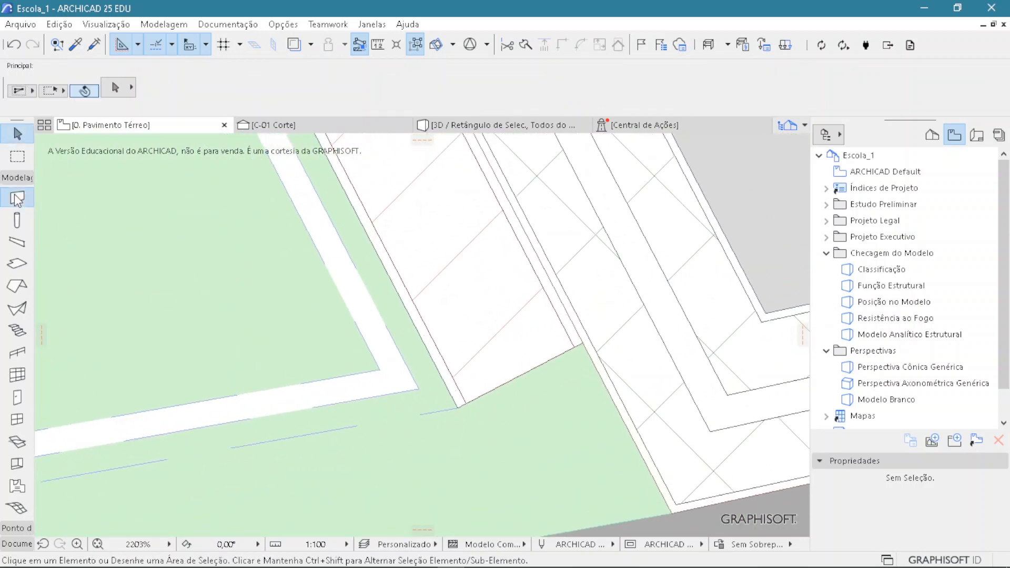
{"action": "left_click", "coordinate": [392, 418]}
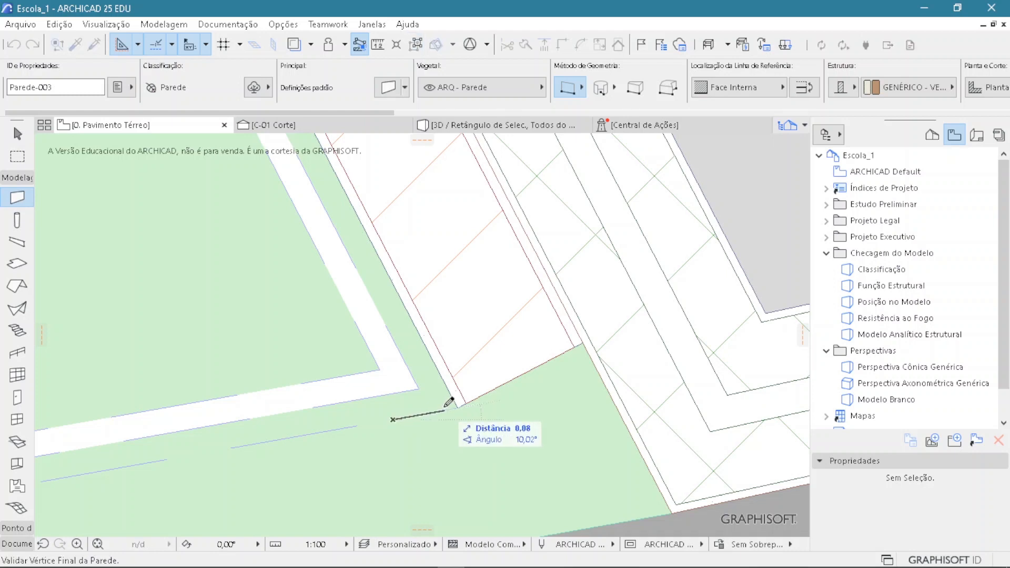
{"action": "left_click", "coordinate": [610, 381]}
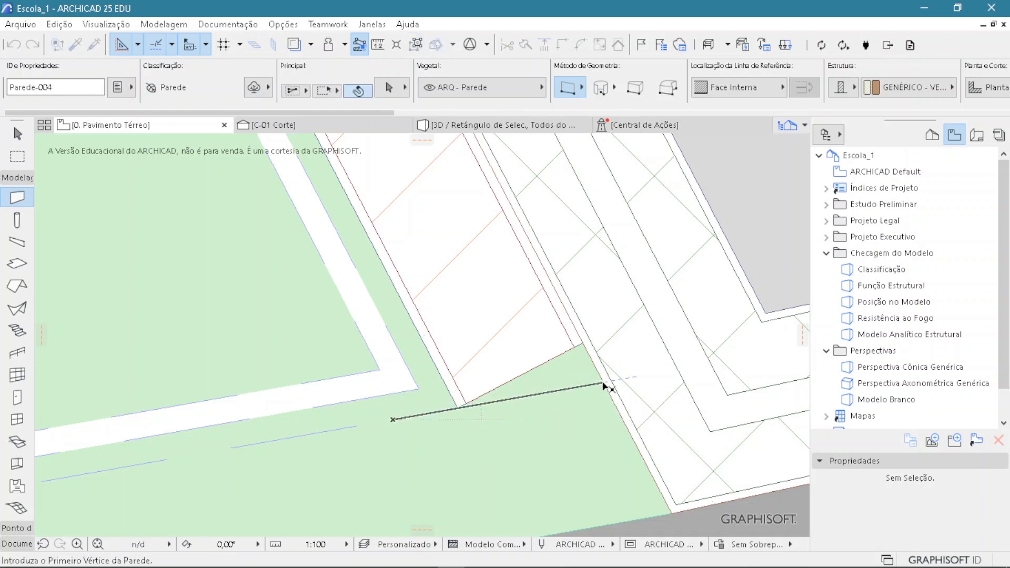
Step: Extend the opposite masonry wall's end to the new thin wall, beside the block wall
{"action": "left_click", "coordinate": [570, 360], "text": "shift"}
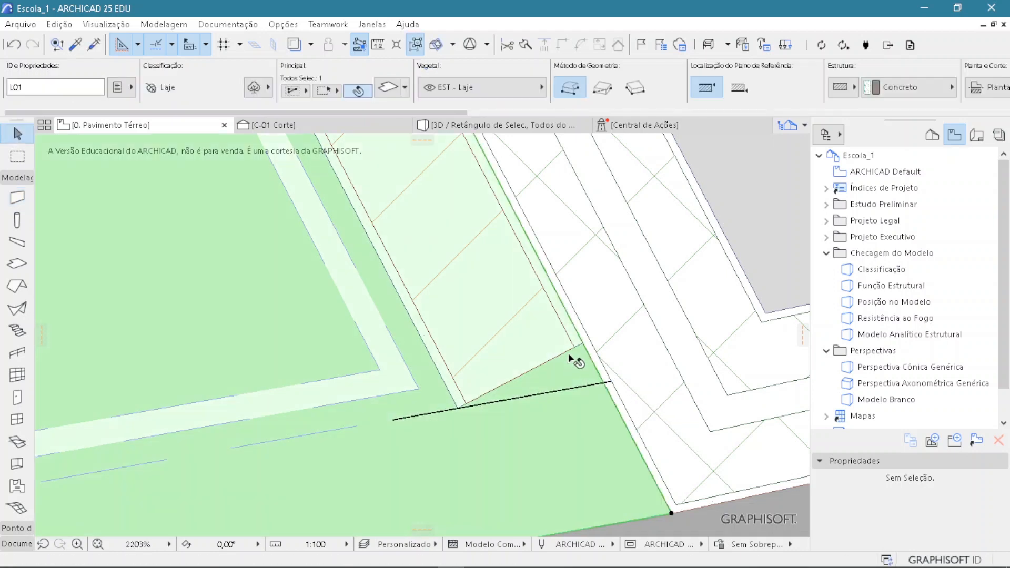
{"action": "left_click", "coordinate": [583, 345]}
{"action": "left_click", "coordinate": [583, 345]}
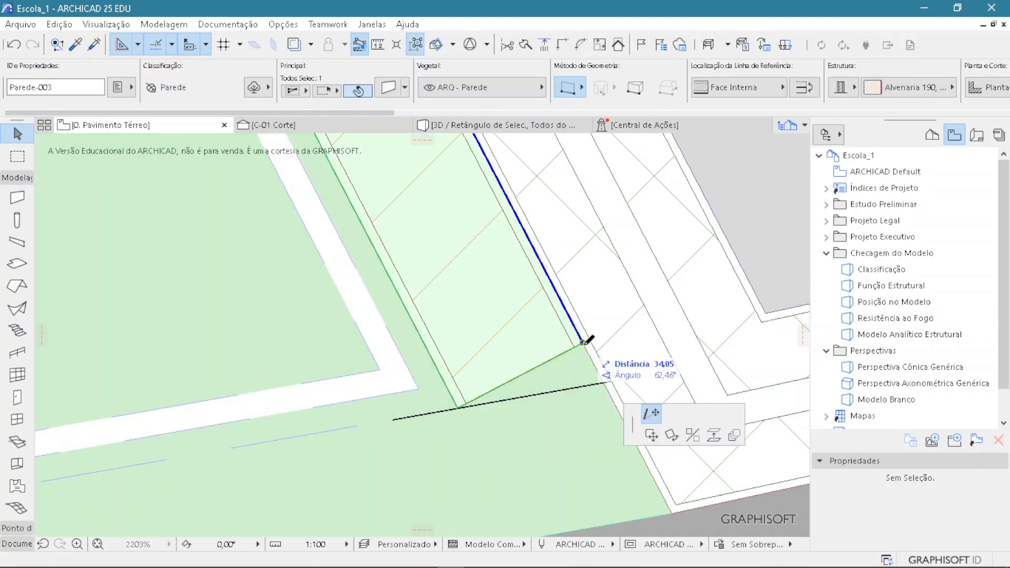
{"action": "left_click", "coordinate": [609, 381]}
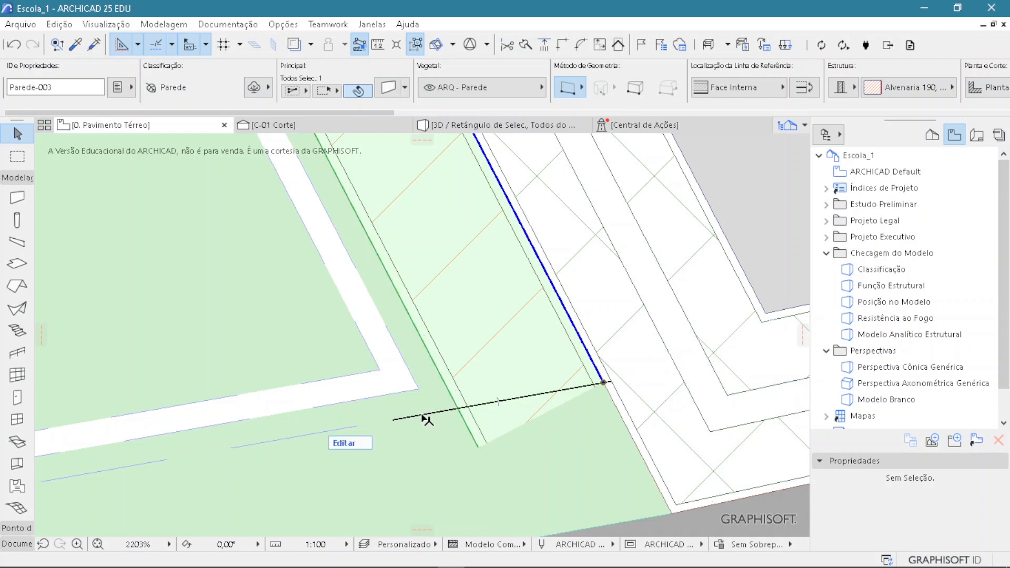
Step: Examine the junction between the extended masonry wall, the thin wall and the block wall
{"action": "scroll", "coordinate": [581, 401], "scroll_direction": "up", "scroll_amount": 5}
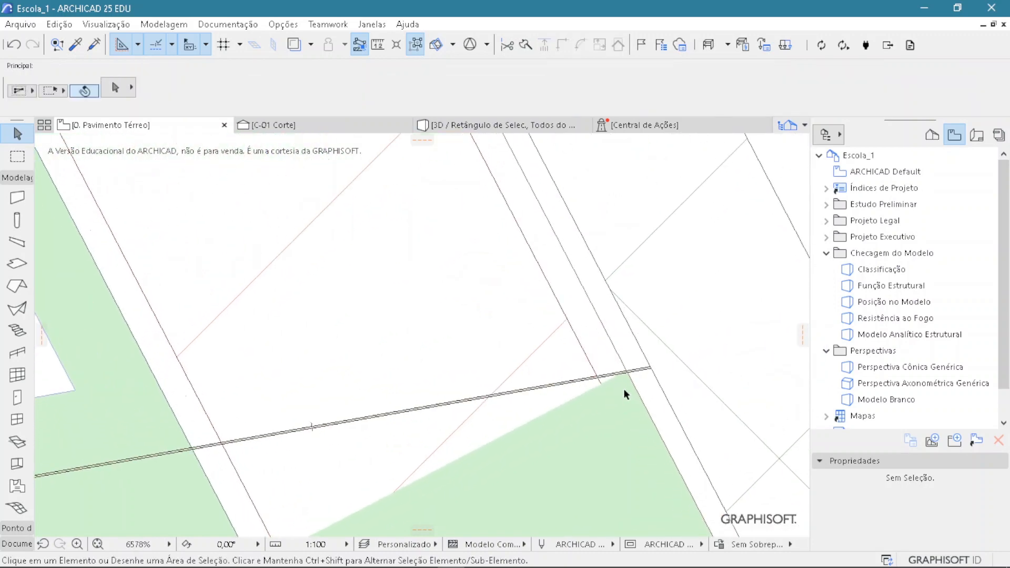
{"action": "scroll", "coordinate": [625, 391], "scroll_direction": "up", "scroll_amount": 3}
{"action": "left_click", "coordinate": [585, 382]}
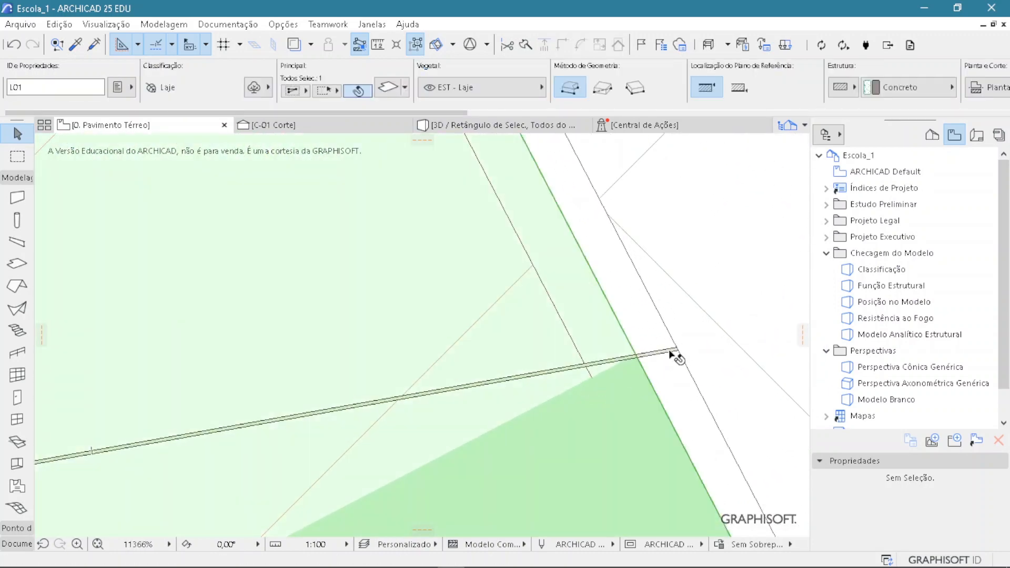
{"action": "key", "text": "Escape"}
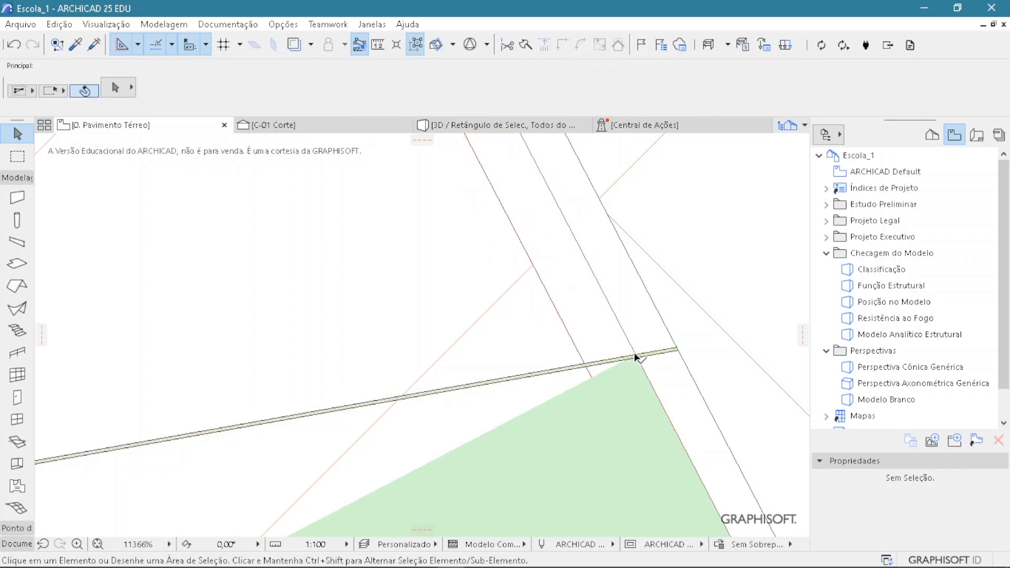
{"action": "left_click", "coordinate": [633, 355], "text": "shift"}
{"action": "scroll", "coordinate": [630, 357], "scroll_direction": "up", "scroll_amount": 5}
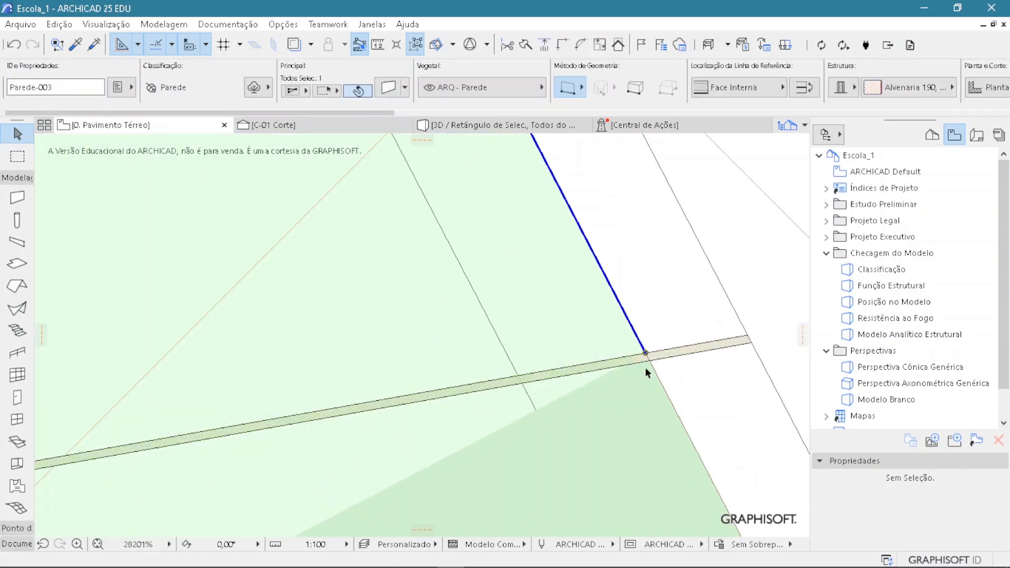
{"action": "scroll", "coordinate": [644, 371], "scroll_direction": "down", "scroll_amount": 10}
Step: Remove the thin wall drawn across the opposite masonry end
{"action": "left_click", "coordinate": [655, 380]}
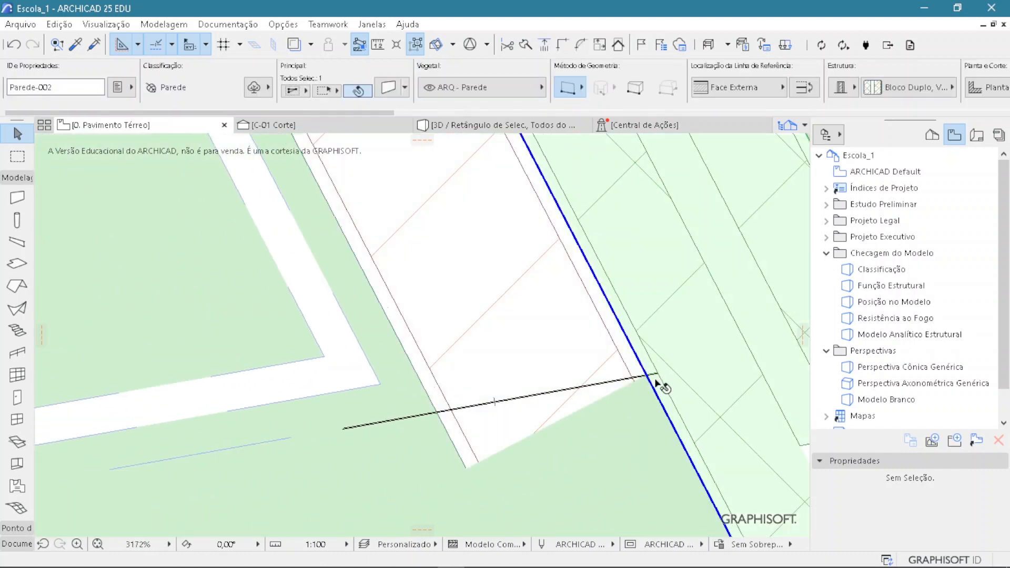
{"action": "left_click", "coordinate": [342, 428]}
{"action": "key", "text": "w"}
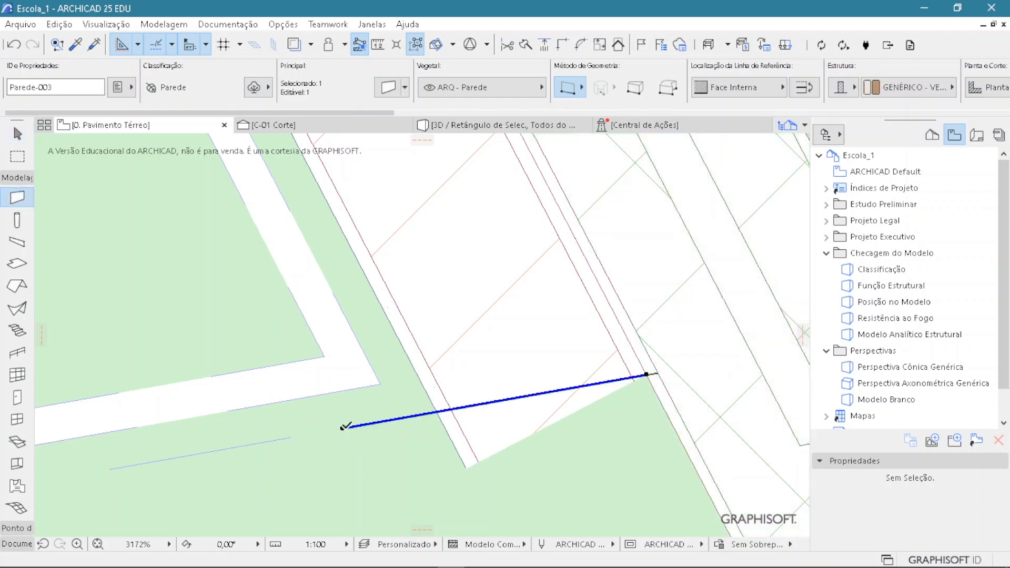
{"action": "key", "text": "Escape"}
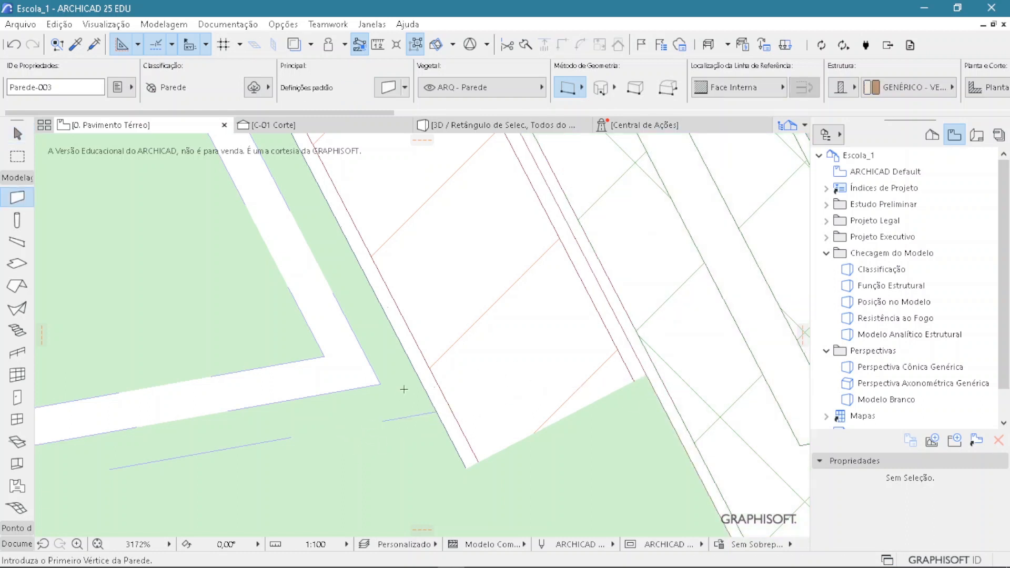
{"action": "key", "text": "Escape"}
Step: Adopt the masonry wall's Alvenaria 190 settings as the Wall tool's defaults
{"action": "left_click", "coordinate": [421, 381]}
{"action": "key", "text": "Escape"}
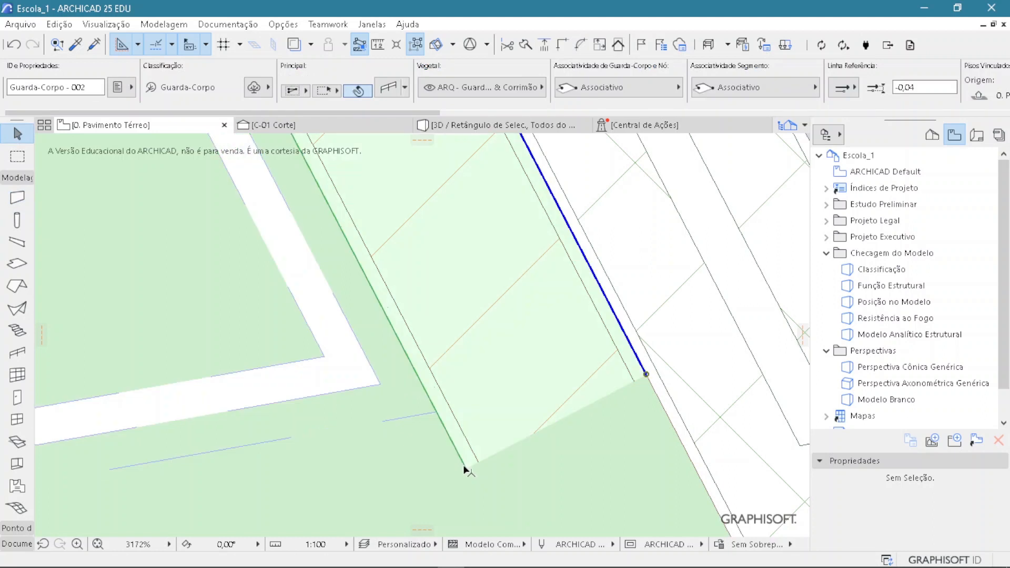
{"action": "key", "text": "w"}
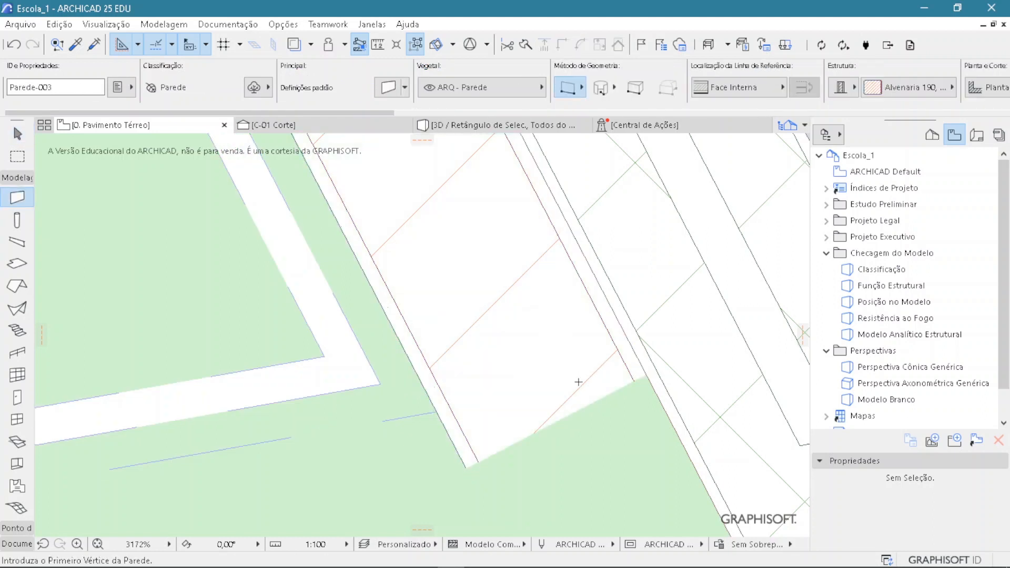
{"action": "key", "text": "Escape"}
Step: Pull the opposite masonry wall's end back so its inner corner sits near the end of the dashed outline
{"action": "left_click", "coordinate": [646, 383]}
{"action": "left_click", "coordinate": [647, 372]}
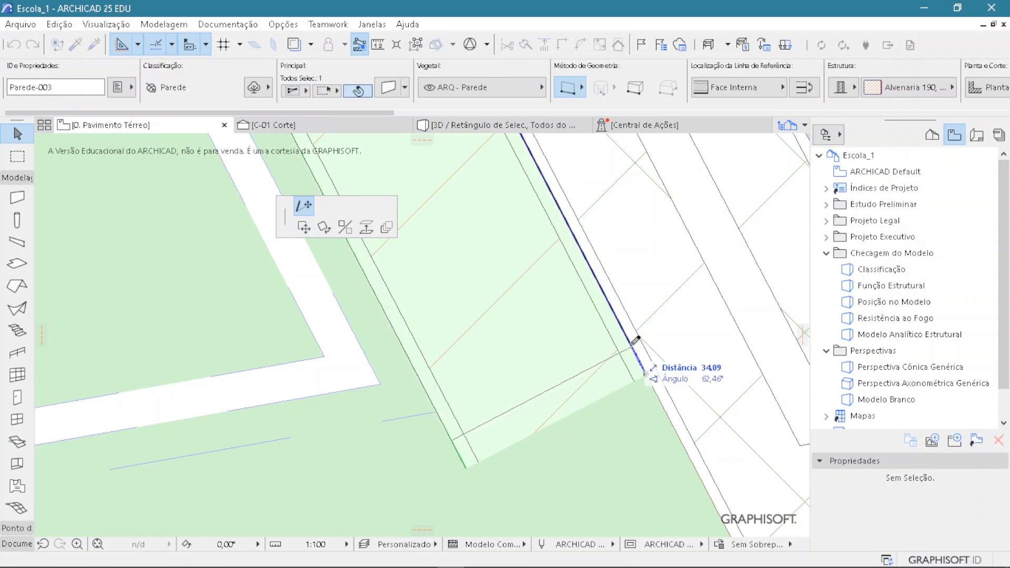
{"action": "left_click", "coordinate": [620, 327]}
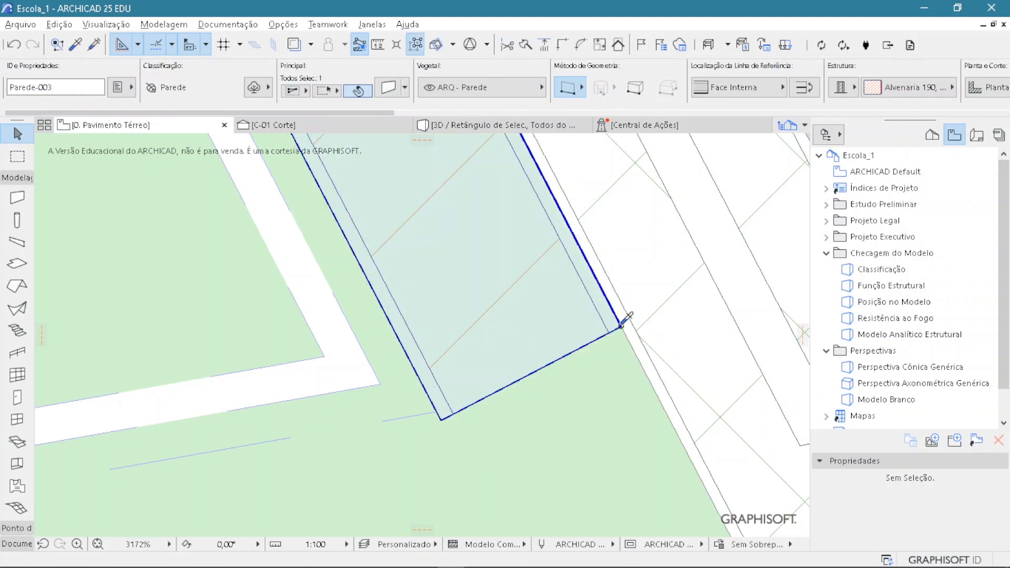
Step: Draw a short Alvenaria 190 wall along the dashed line, across the masonry wall's end up to the block wall
{"action": "key", "text": "w"}
{"action": "left_click", "coordinate": [267, 440]}
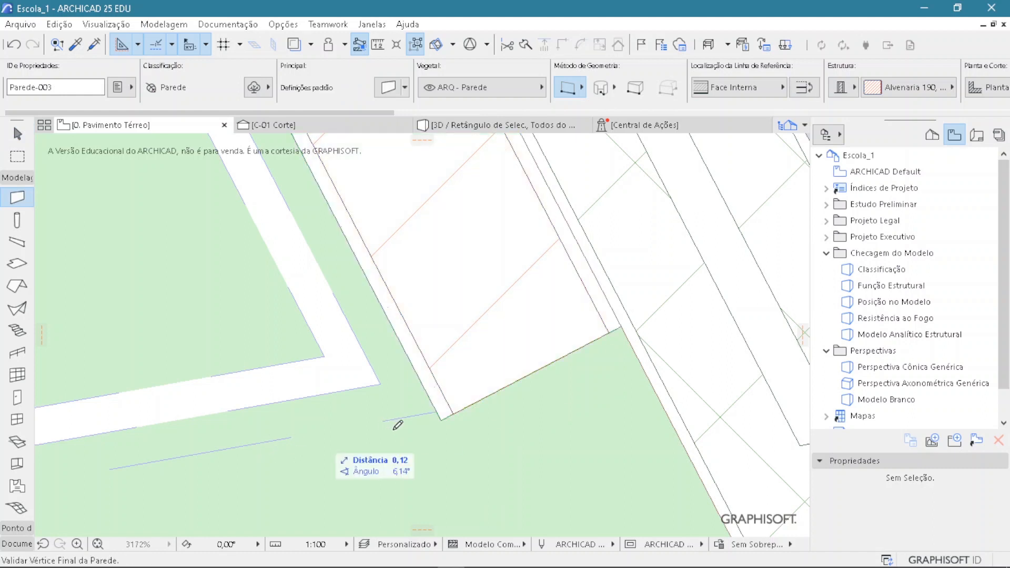
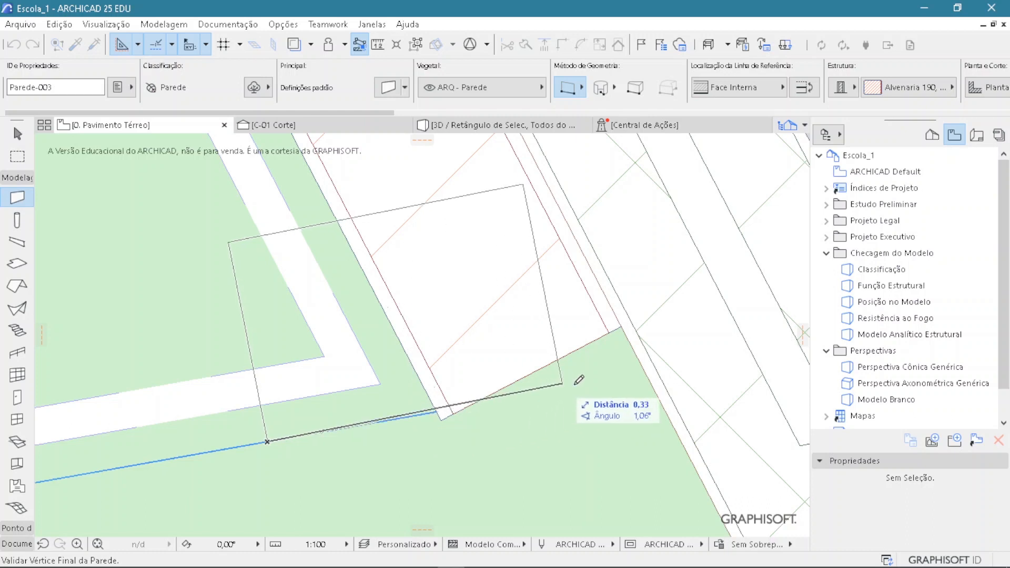
{"action": "left_click", "coordinate": [648, 365]}
{"action": "key", "text": "Escape"}
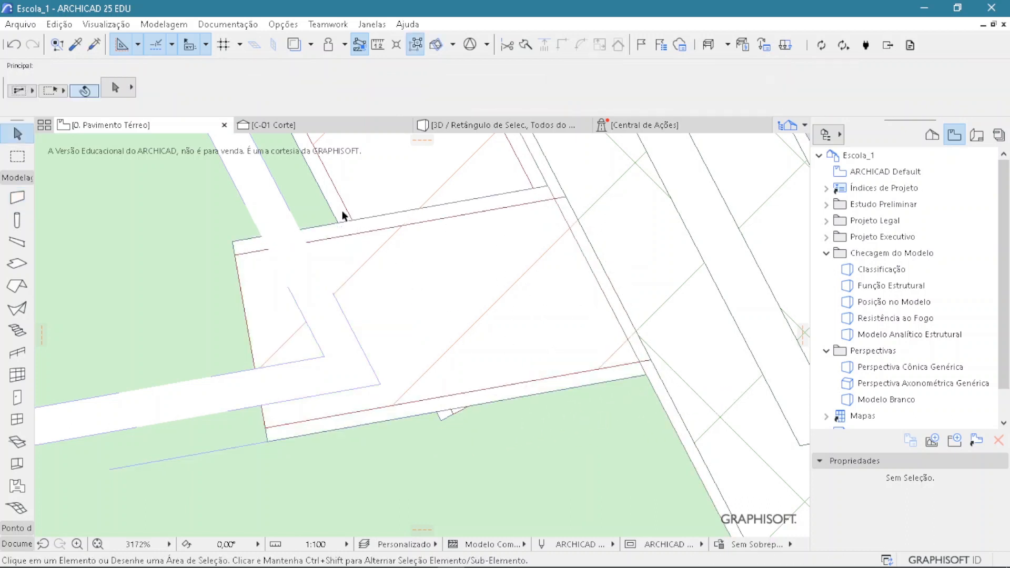
Step: Stretch the long masonry wall's end to the short wall's outer corner against the block wall
{"action": "left_click", "coordinate": [338, 217]}
{"action": "left_click", "coordinate": [396, 196]}
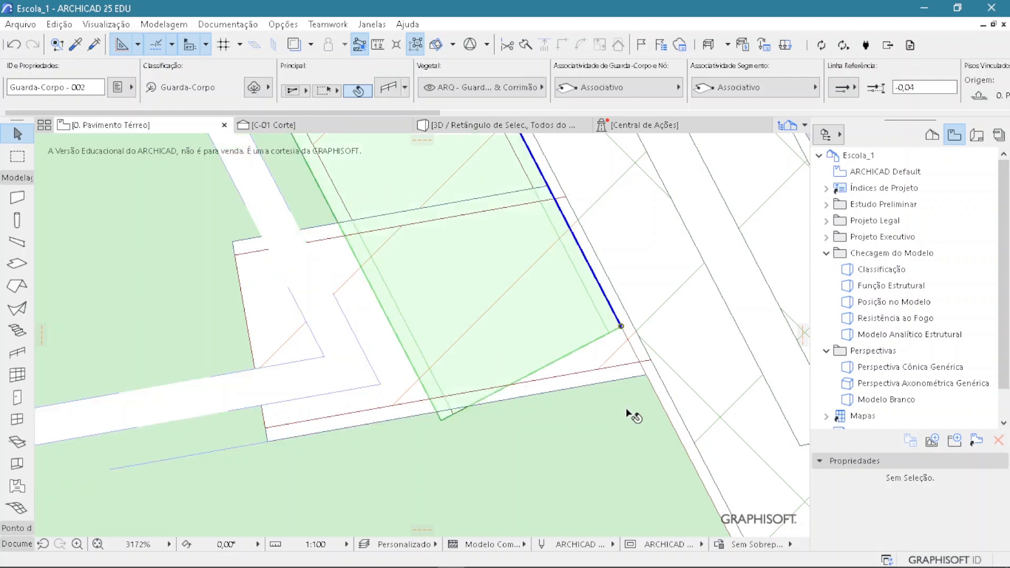
{"action": "left_click", "coordinate": [622, 327]}
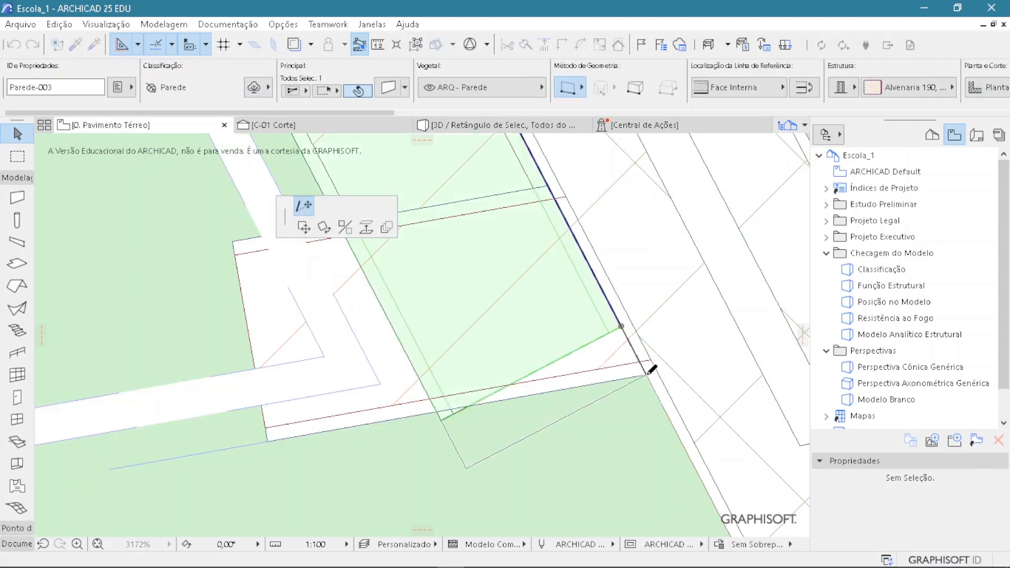
{"action": "left_click", "coordinate": [647, 374]}
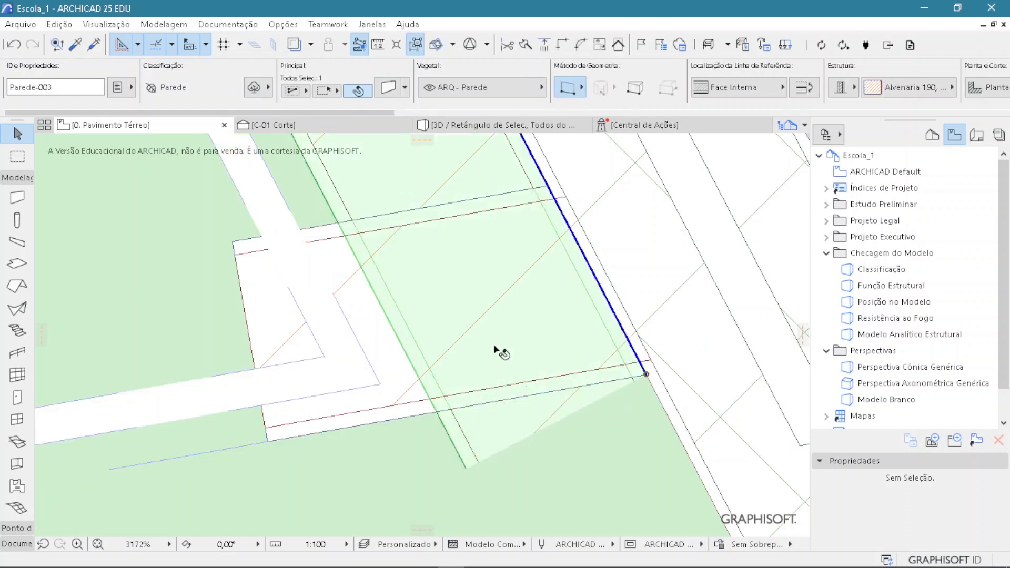
Step: Transfer the long masonry wall's settings to the short end wall
{"action": "left_click", "coordinate": [324, 229], "text": "shift"}
{"action": "scroll", "coordinate": [458, 410], "scroll_direction": "down", "scroll_amount": 5}
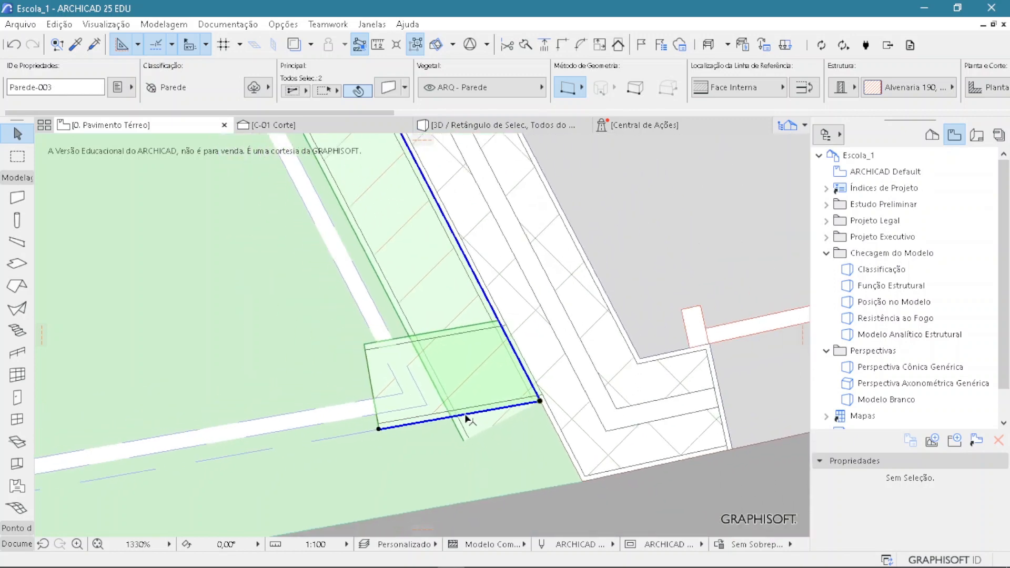
{"action": "left_click", "coordinate": [442, 313]}
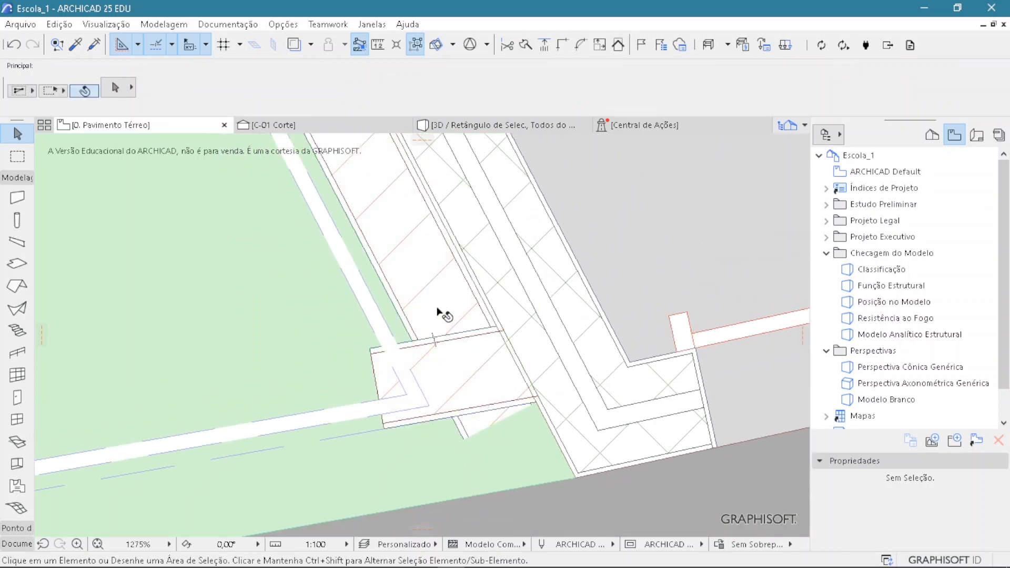
{"action": "left_click", "coordinate": [440, 296], "text": "alt"}
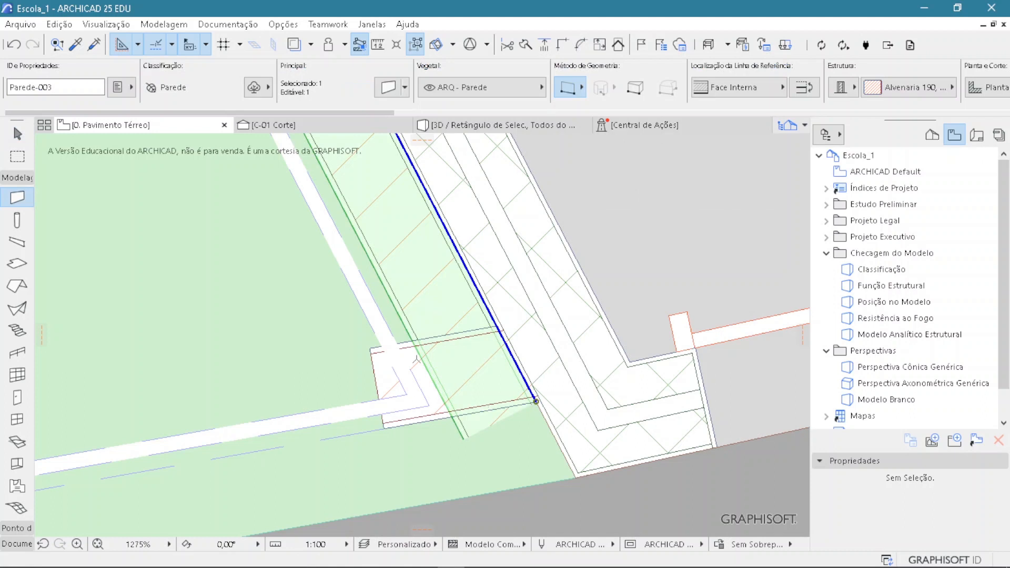
{"action": "left_click", "coordinate": [374, 346], "text": "ctrl+alt"}
{"action": "key", "text": "Escape"}
{"action": "key", "text": "Escape"}
{"action": "scroll", "coordinate": [438, 351], "scroll_direction": "up", "scroll_amount": 2}
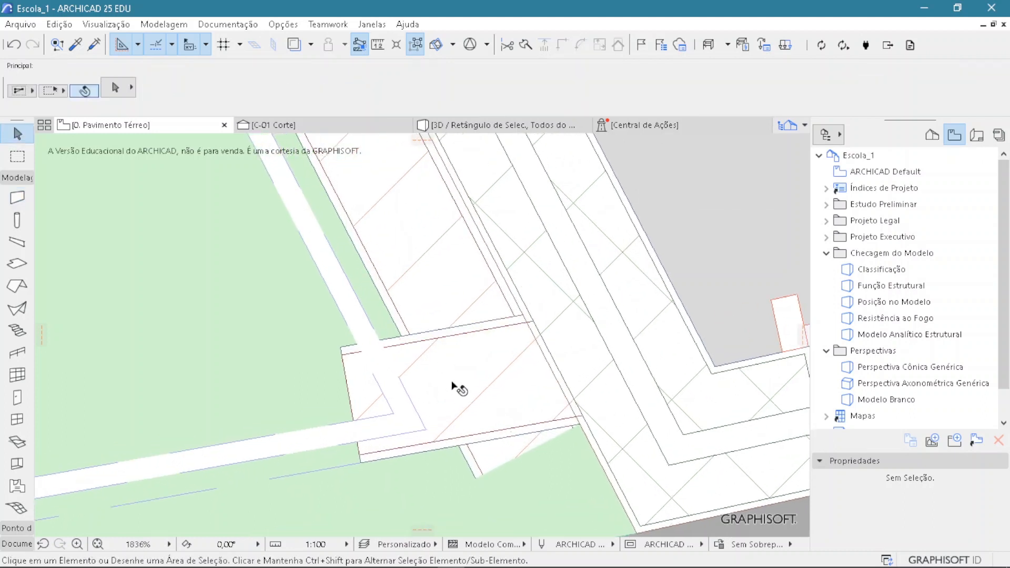
{"action": "left_click", "coordinate": [477, 477]}
{"action": "left_click", "coordinate": [351, 373]}
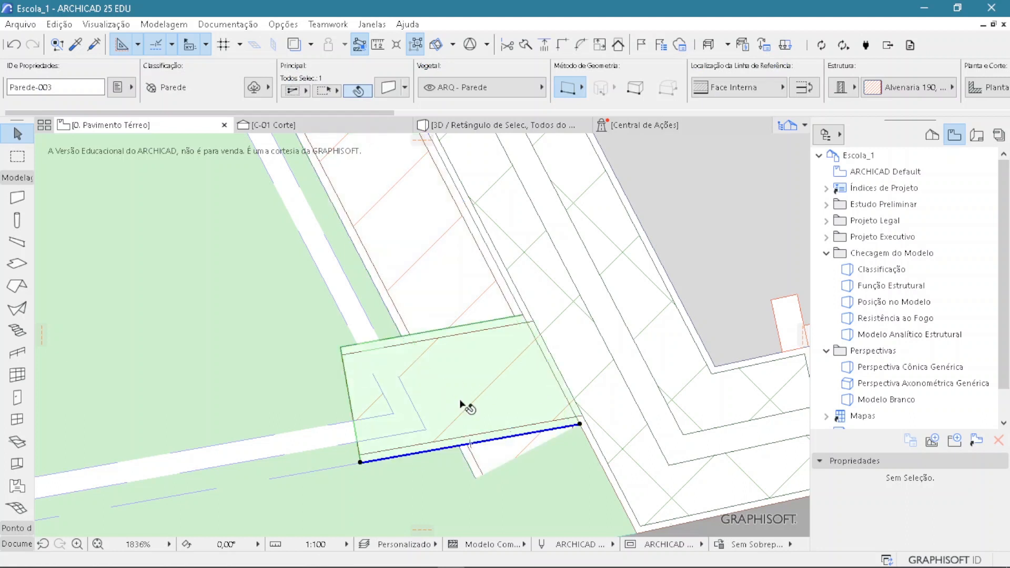
{"action": "key", "text": "Escape"}
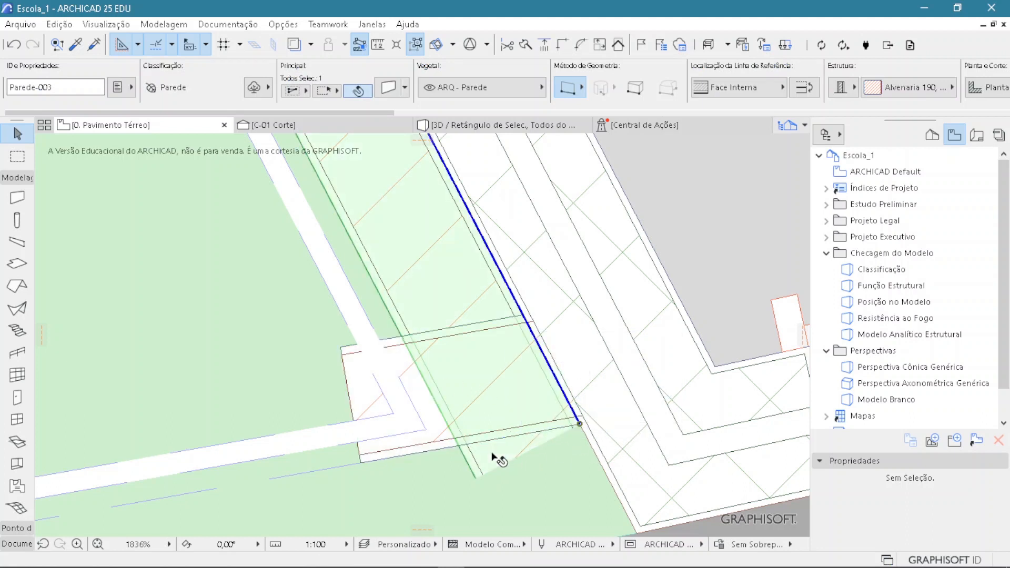
{"action": "left_click", "coordinate": [583, 426]}
{"action": "left_click", "coordinate": [495, 454], "text": "alt"}
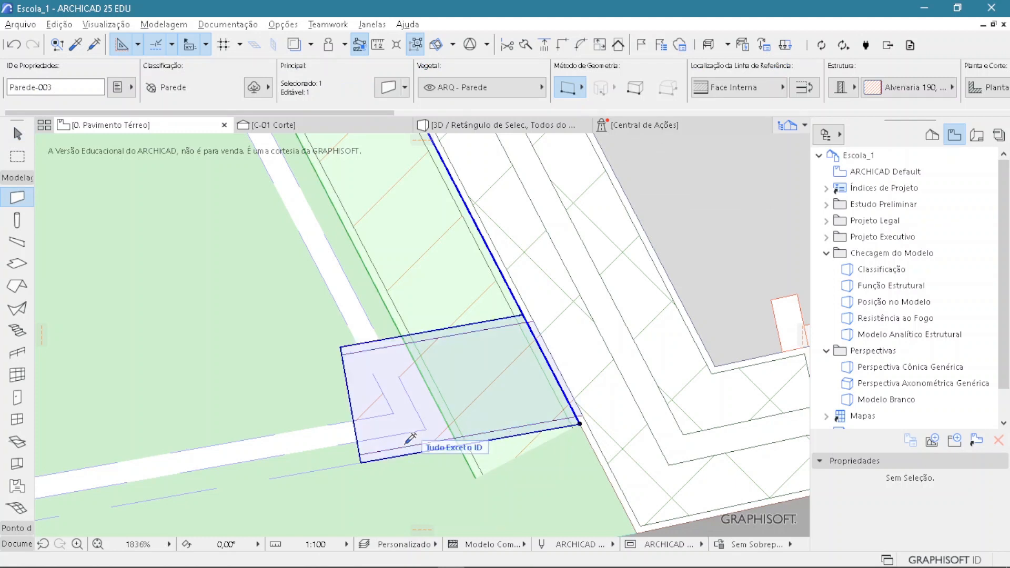
{"action": "left_click", "coordinate": [476, 478]}
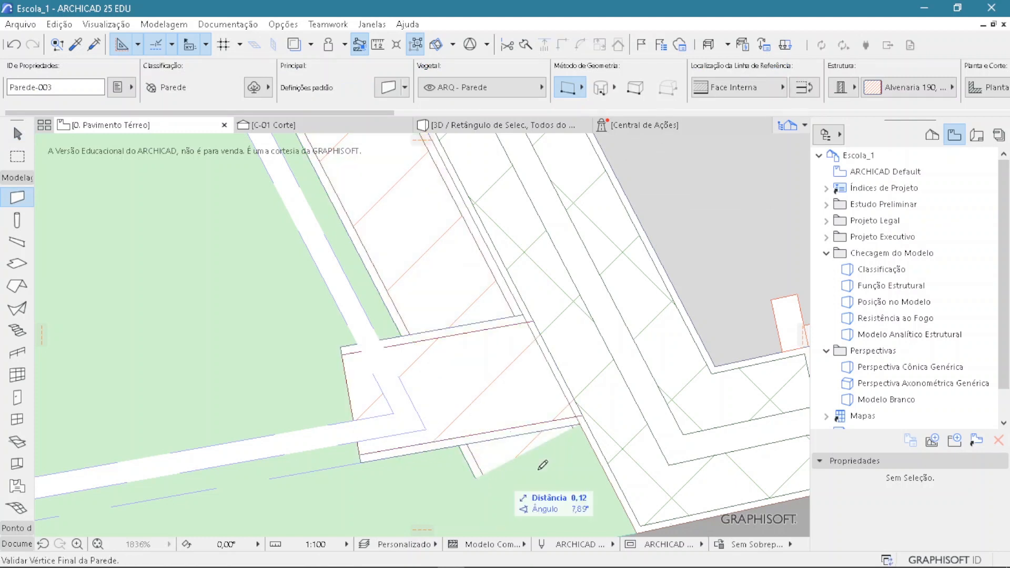
{"action": "key", "text": "Escape"}
{"action": "key", "text": "Escape"}
Step: Try to shift the long masonry wall's end away from the block wall, along the short wall's outer edge
{"action": "left_click", "coordinate": [475, 478]}
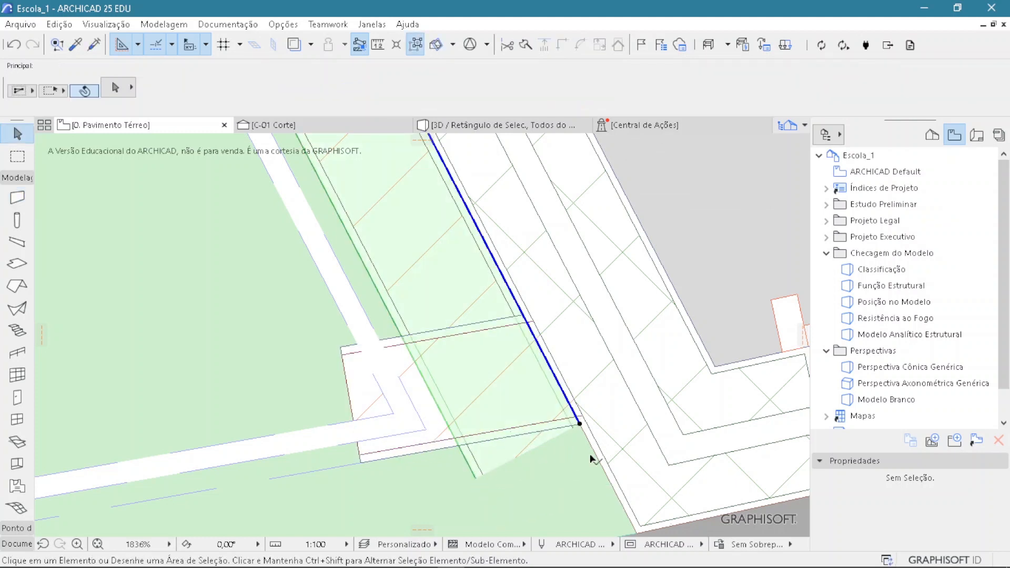
{"action": "left_click", "coordinate": [578, 423]}
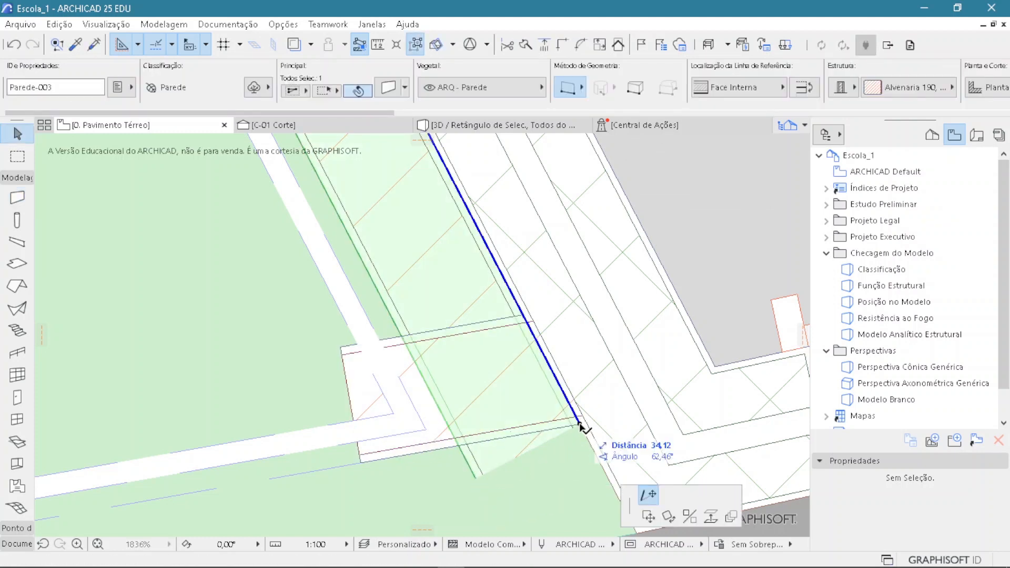
{"action": "left_click", "coordinate": [531, 407]}
{"action": "left_click", "coordinate": [547, 429]}
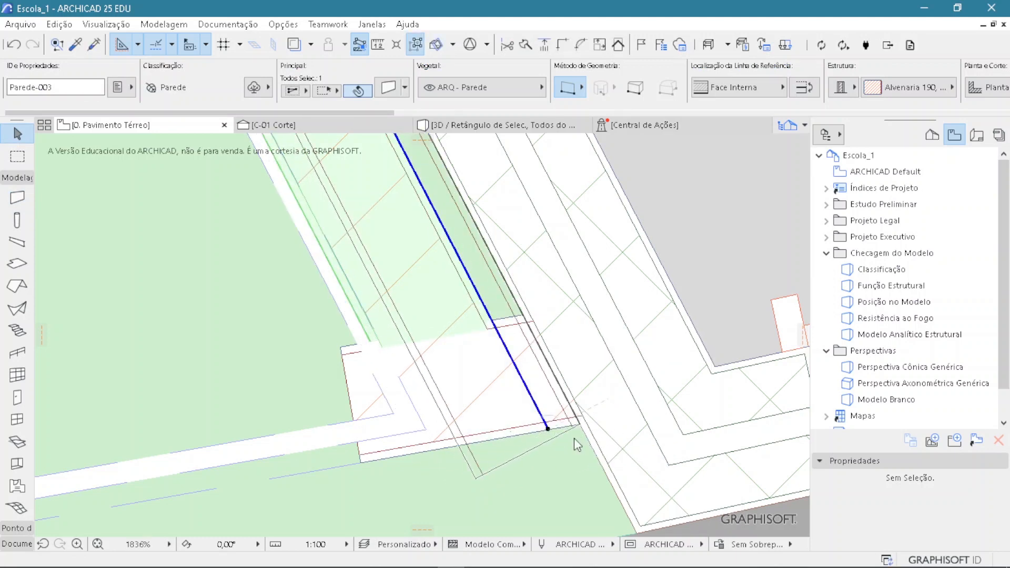
Step: Swing the short wall's end at the block wall back along it, so the short wall crosses the masonry wall squarely
{"action": "left_click", "coordinate": [579, 423]}
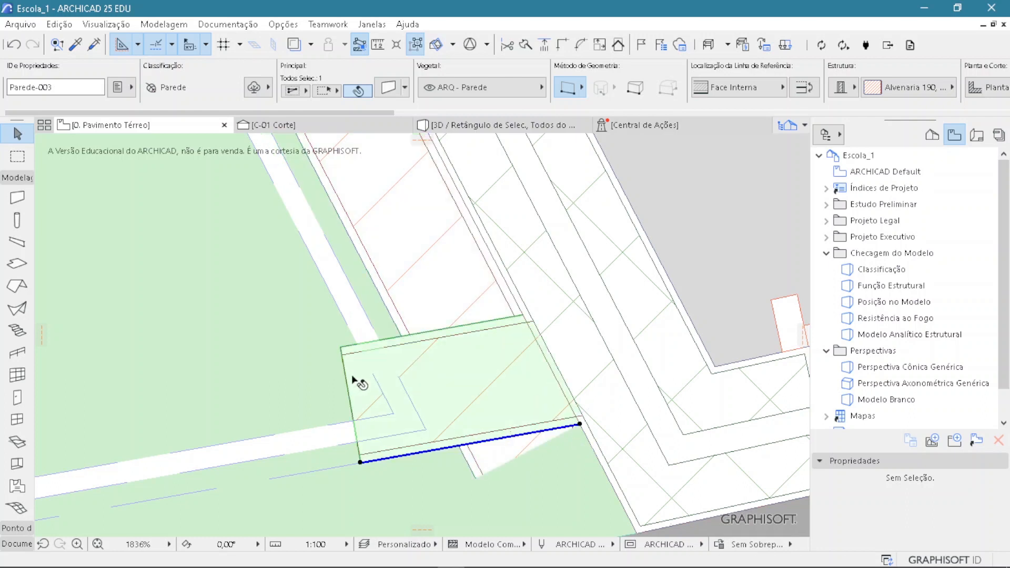
{"action": "left_click", "coordinate": [581, 425]}
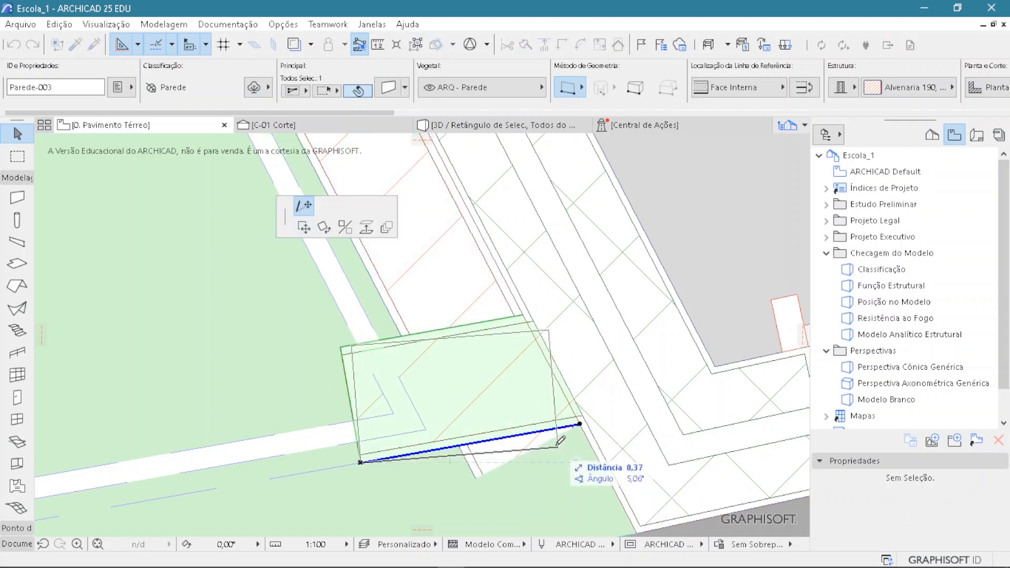
{"action": "left_click", "coordinate": [550, 363]}
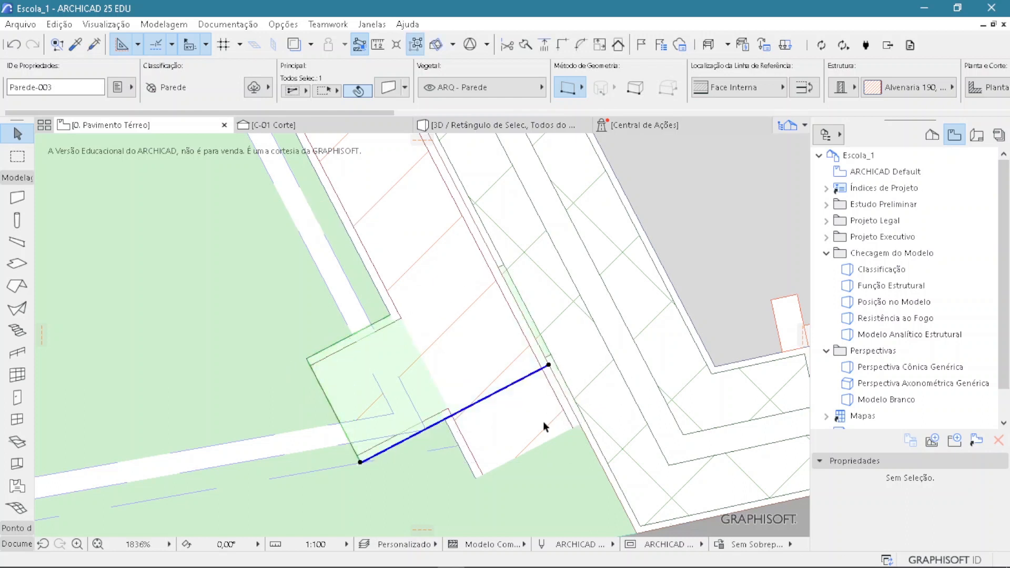
Step: Pull the long masonry wall's end back to the short wall's outer corner at the block wall
{"action": "key", "text": "Escape"}
{"action": "left_click", "coordinate": [579, 424]}
{"action": "left_click", "coordinate": [578, 424]}
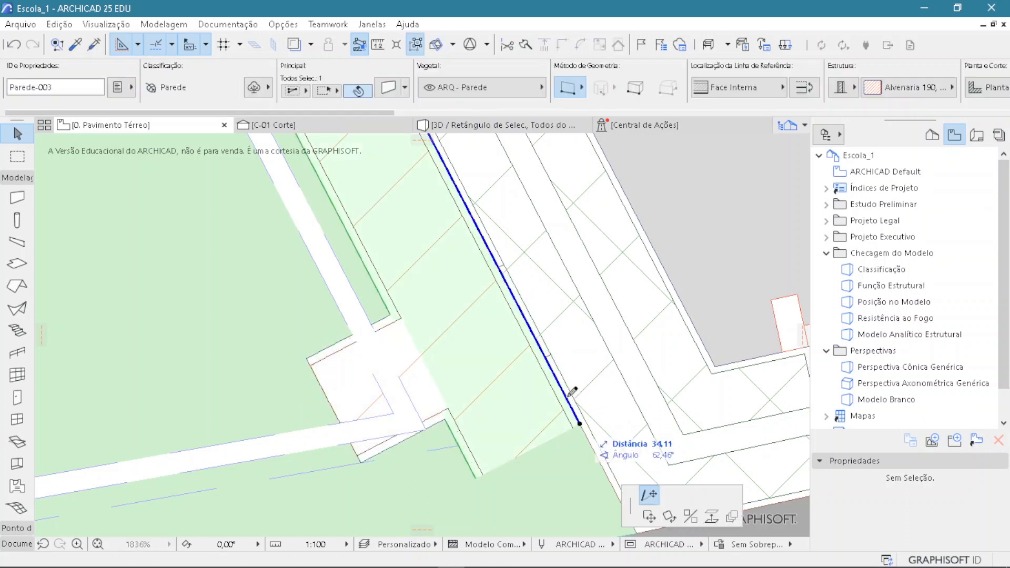
{"action": "left_click", "coordinate": [547, 361]}
{"action": "left_click", "coordinate": [545, 358]}
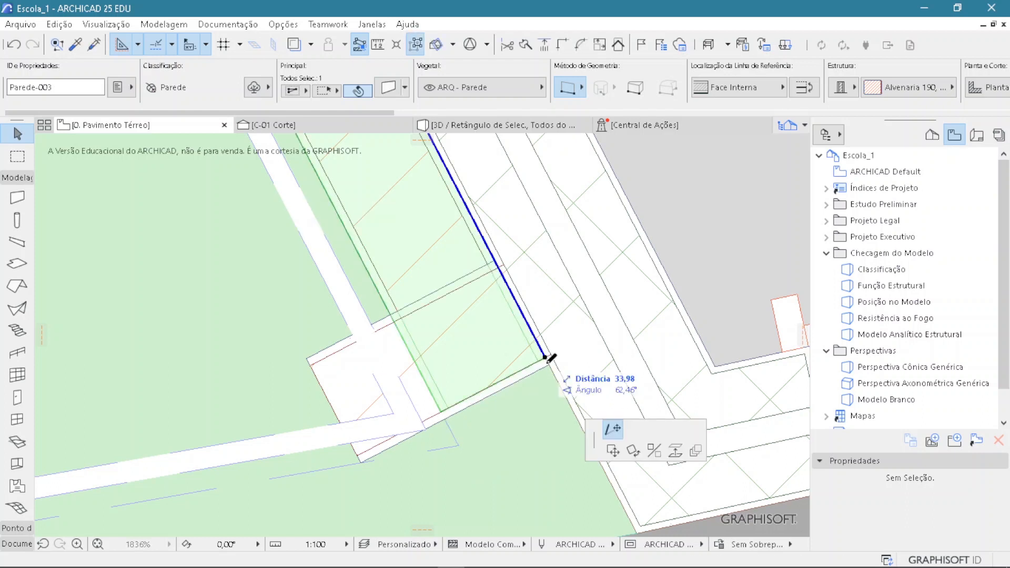
{"action": "left_click", "coordinate": [550, 364]}
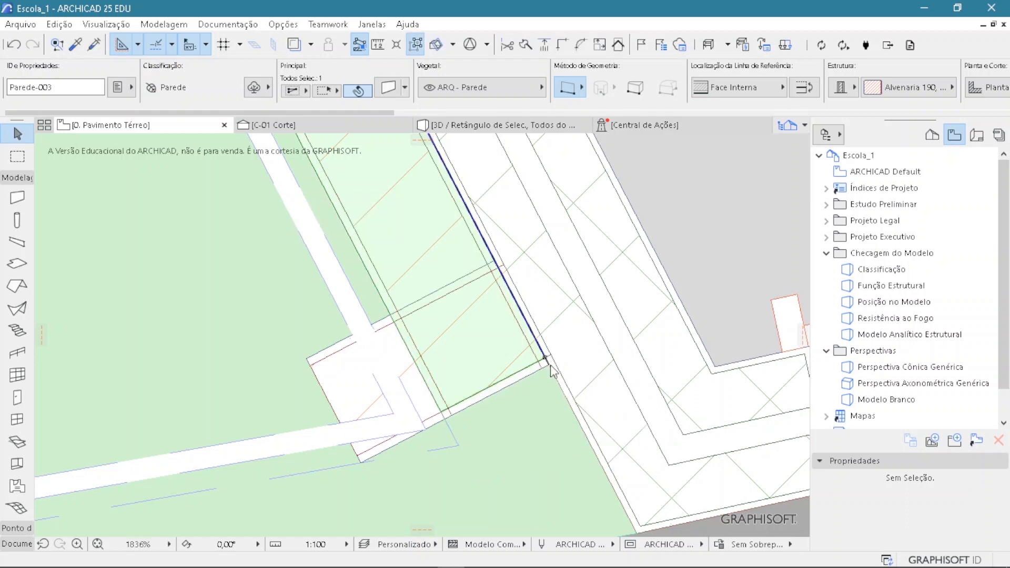
{"action": "left_click", "coordinate": [474, 423]}
{"action": "scroll", "coordinate": [471, 422], "scroll_direction": "down", "scroll_amount": 4}
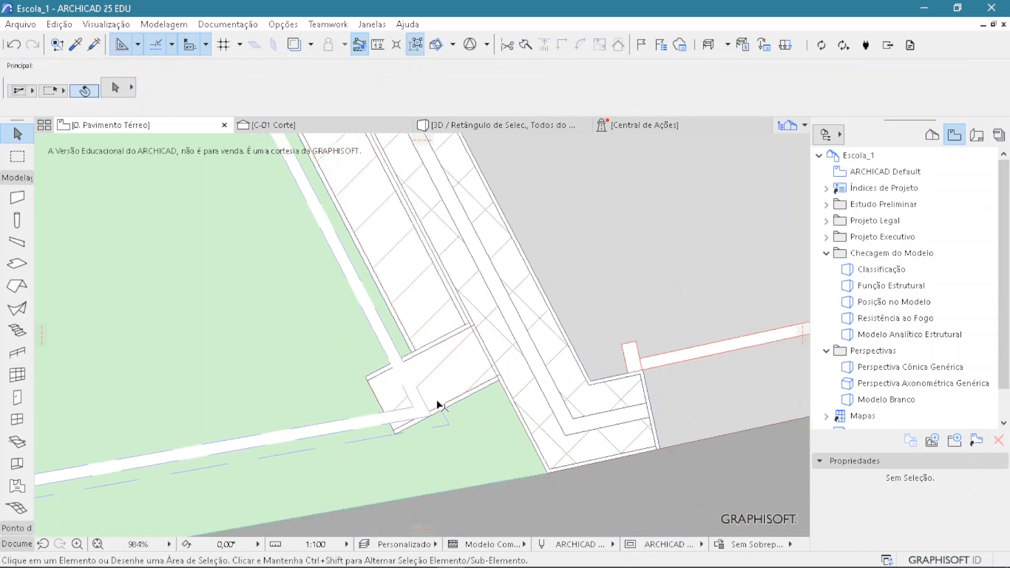
{"action": "left_click", "coordinate": [418, 296]}
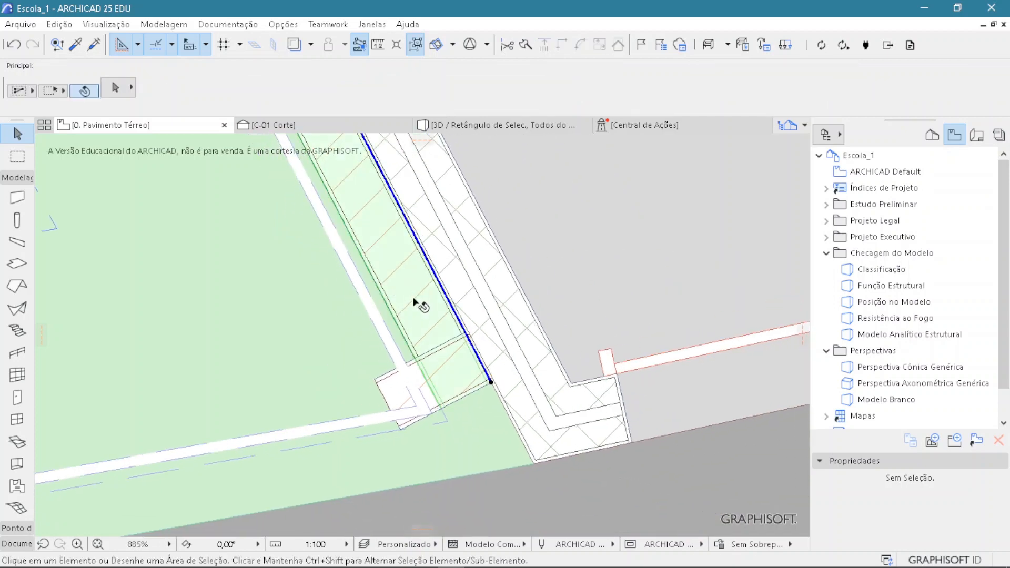
{"action": "left_click", "coordinate": [386, 400]}
{"action": "left_click", "coordinate": [388, 386]}
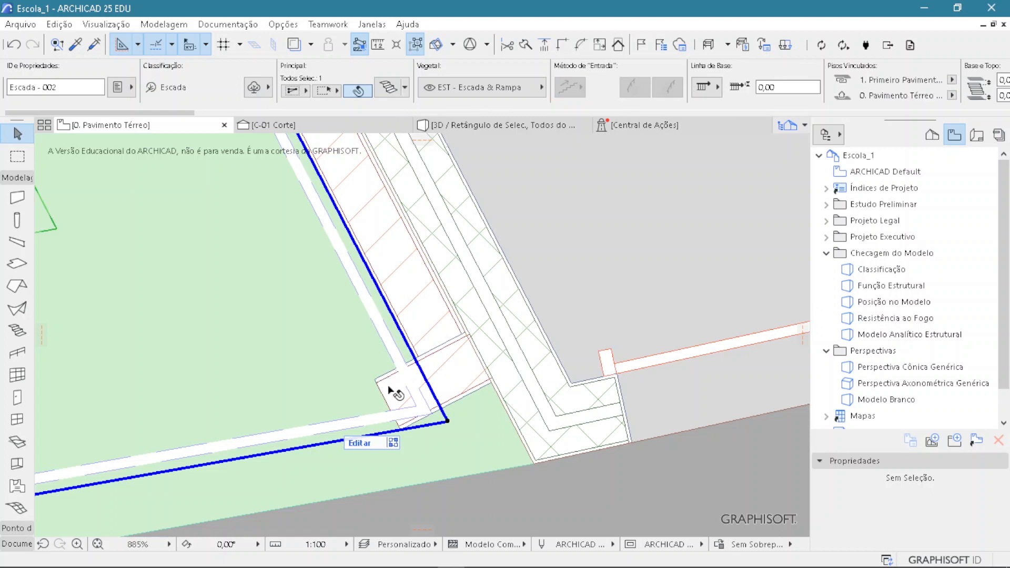
{"action": "left_click", "coordinate": [391, 389]}
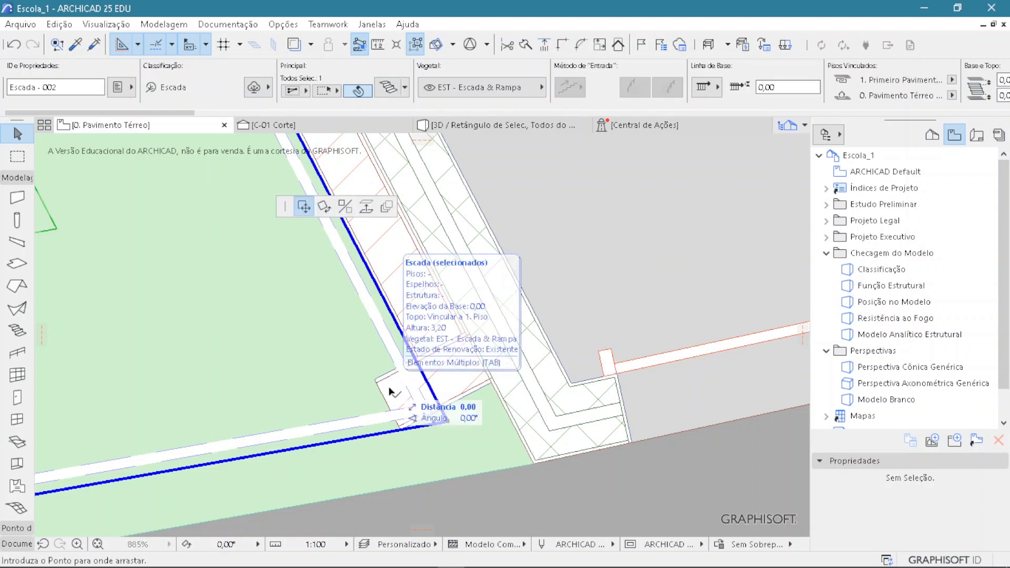
{"action": "key", "text": "Escape"}
{"action": "key", "text": "Escape"}
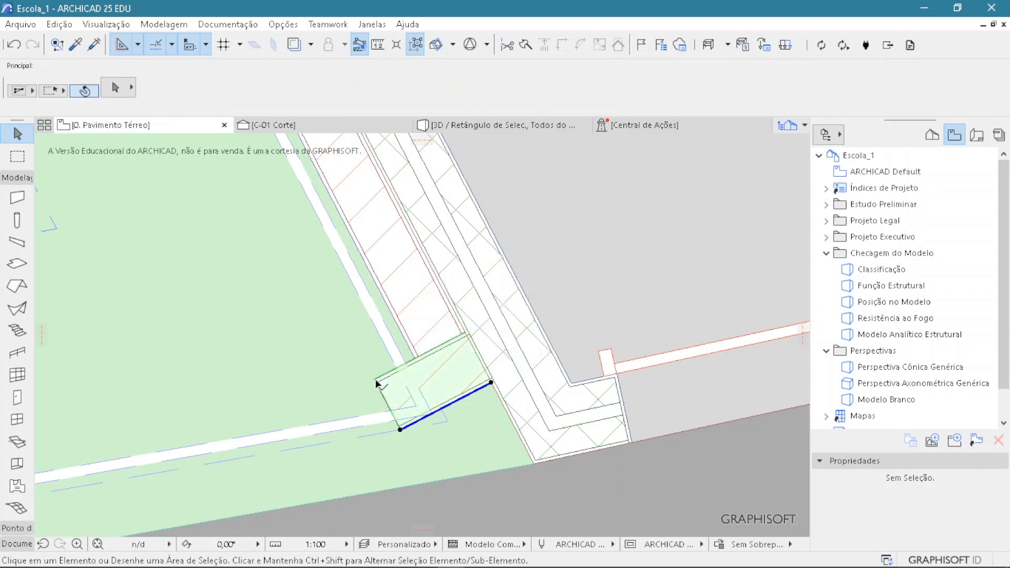
Step: Select both masonry walls and move their shared corner onto the corner of the dashed outline
{"action": "left_click", "coordinate": [375, 379]}
{"action": "scroll", "coordinate": [565, 84], "scroll_direction": "down", "scroll_amount": 10}
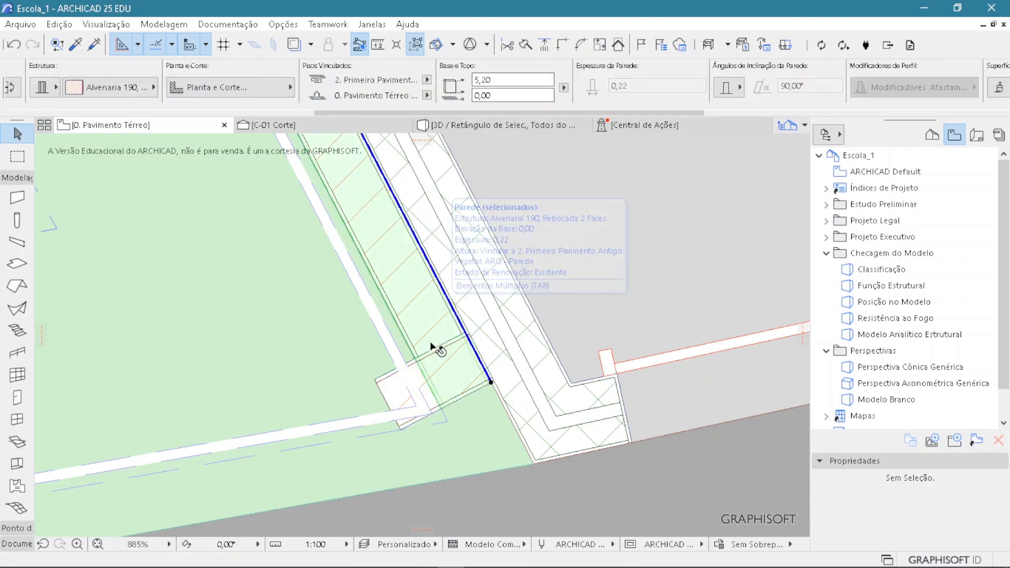
{"action": "scroll", "coordinate": [435, 347], "scroll_direction": "up", "scroll_amount": 3}
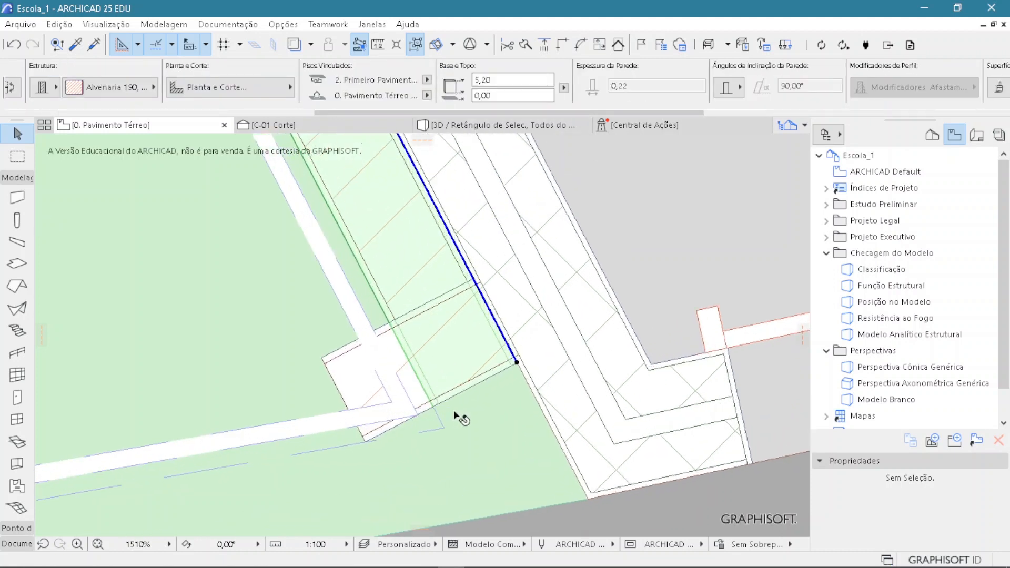
{"action": "scroll", "coordinate": [520, 375], "scroll_direction": "up", "scroll_amount": 3}
{"action": "left_click", "coordinate": [519, 356]}
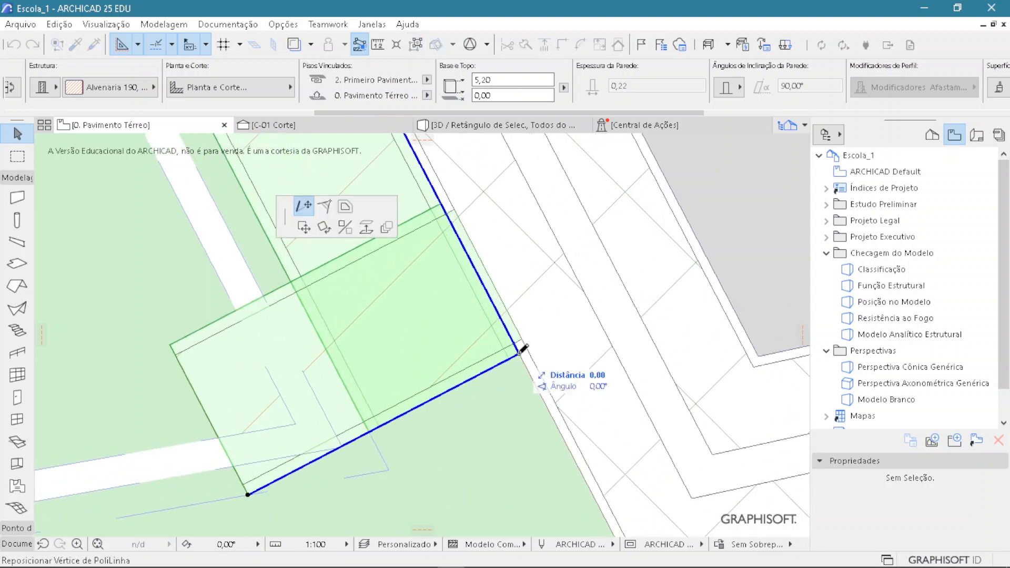
{"action": "left_click", "coordinate": [492, 396]}
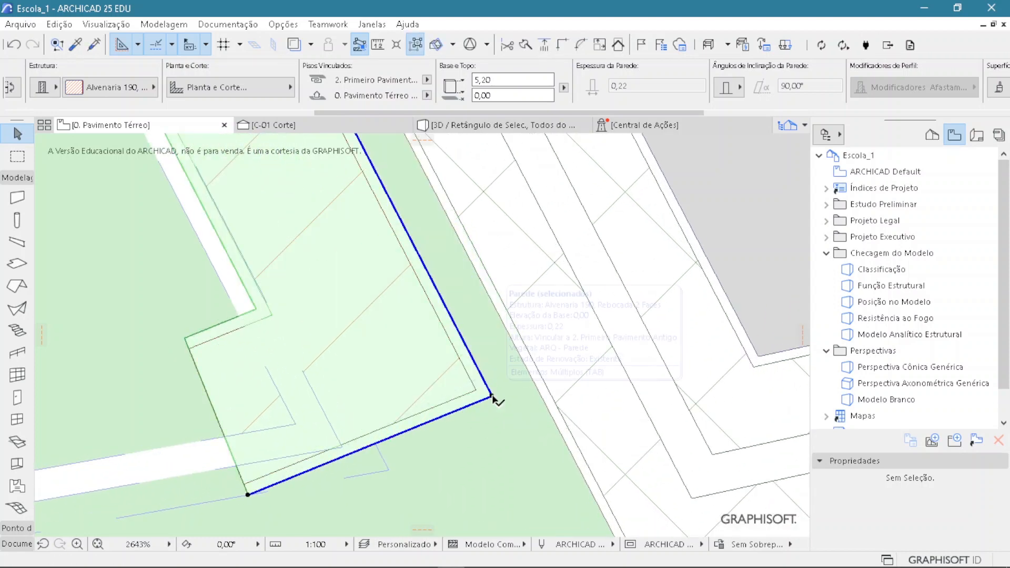
{"action": "left_click", "coordinate": [492, 396]}
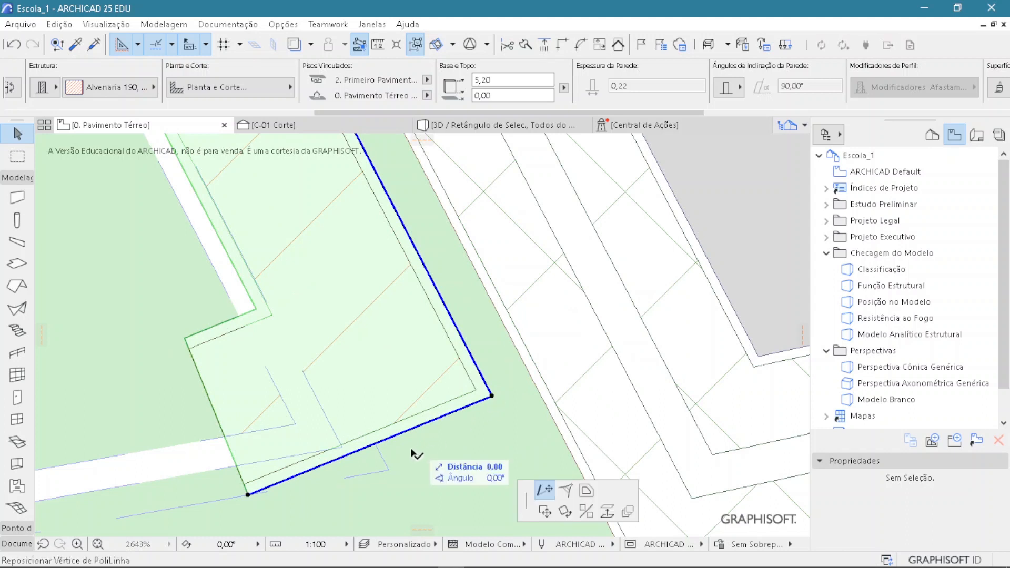
{"action": "left_click", "coordinate": [389, 469]}
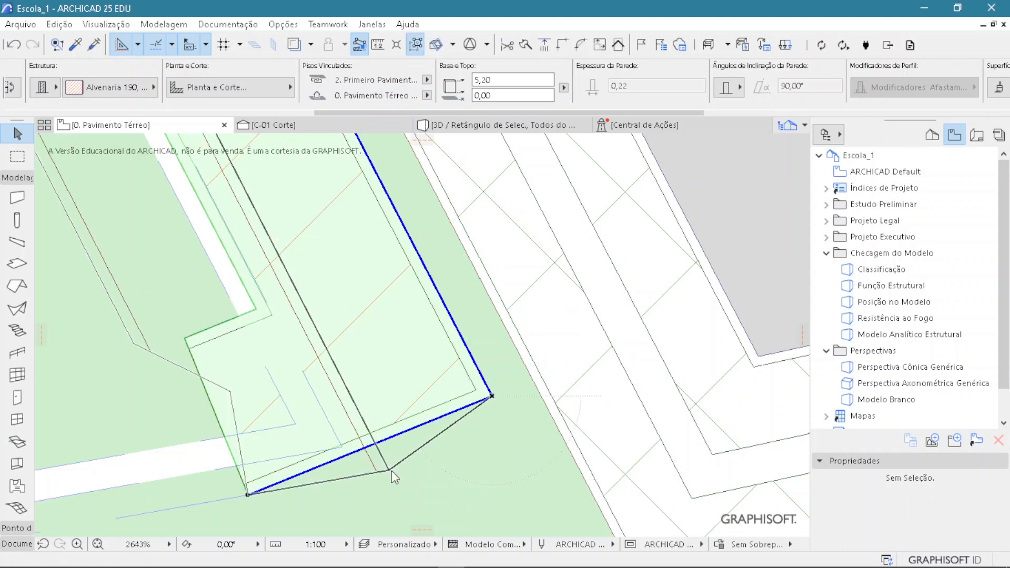
Step: Move the two masonry walls' shared corner about 0.23 m along the short wall's direction, onto the block wall's face
{"action": "left_click", "coordinate": [388, 470]}
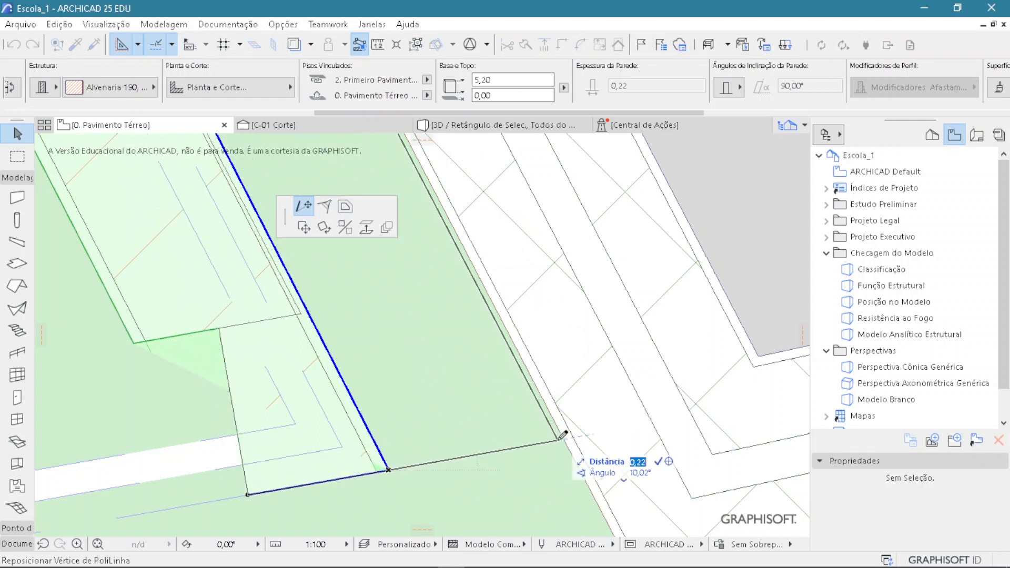
{"action": "scroll", "coordinate": [561, 435], "scroll_direction": "up", "scroll_amount": 3}
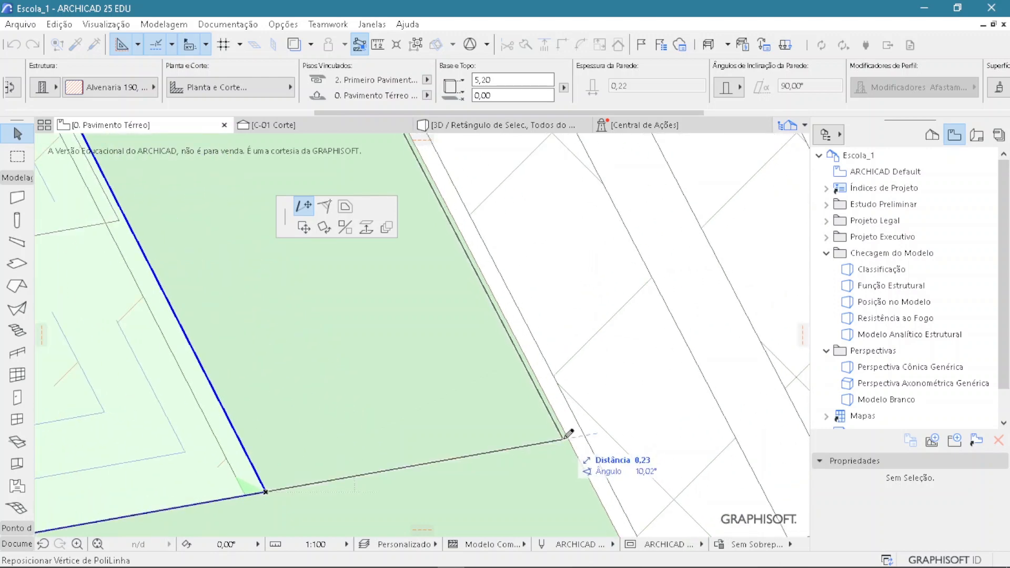
{"action": "left_click", "coordinate": [574, 432]}
{"action": "scroll", "coordinate": [566, 479], "scroll_direction": "down", "scroll_amount": 2}
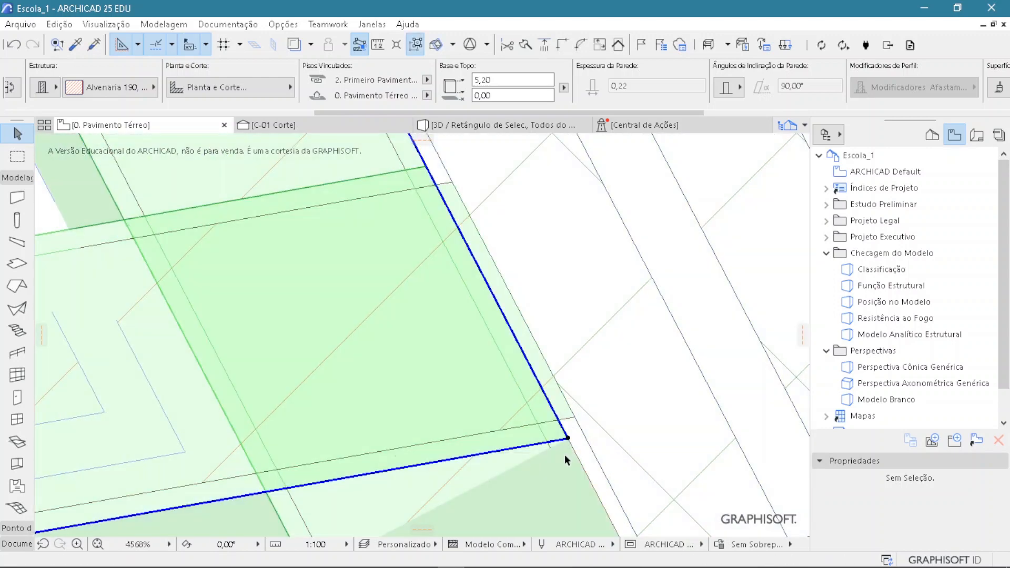
{"action": "scroll", "coordinate": [579, 427], "scroll_direction": "down", "scroll_amount": 3}
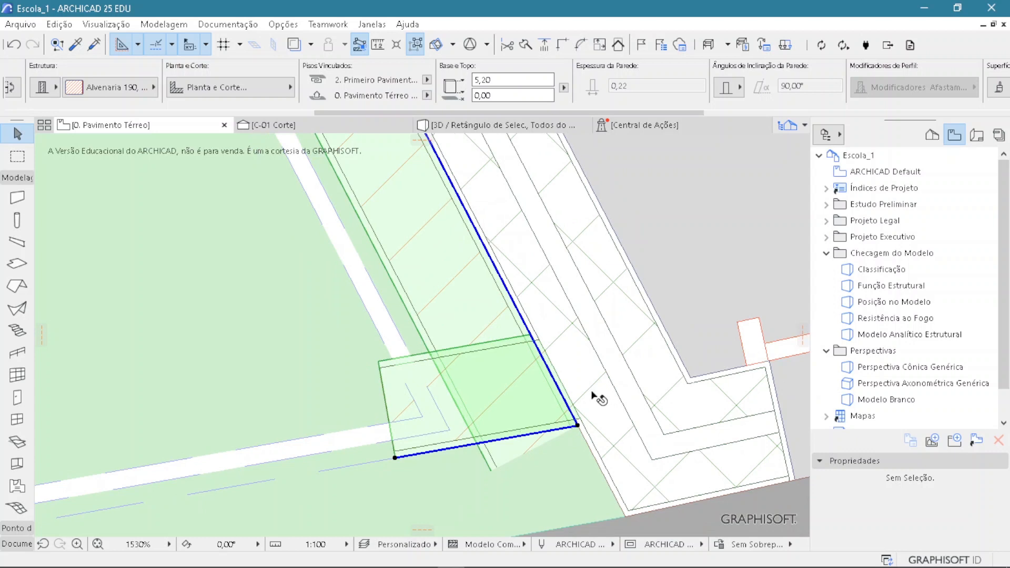
Step: Try assigning the long double-block wall to the ARQ - Parede Especial layer, and undo the change
{"action": "left_click", "coordinate": [592, 392]}
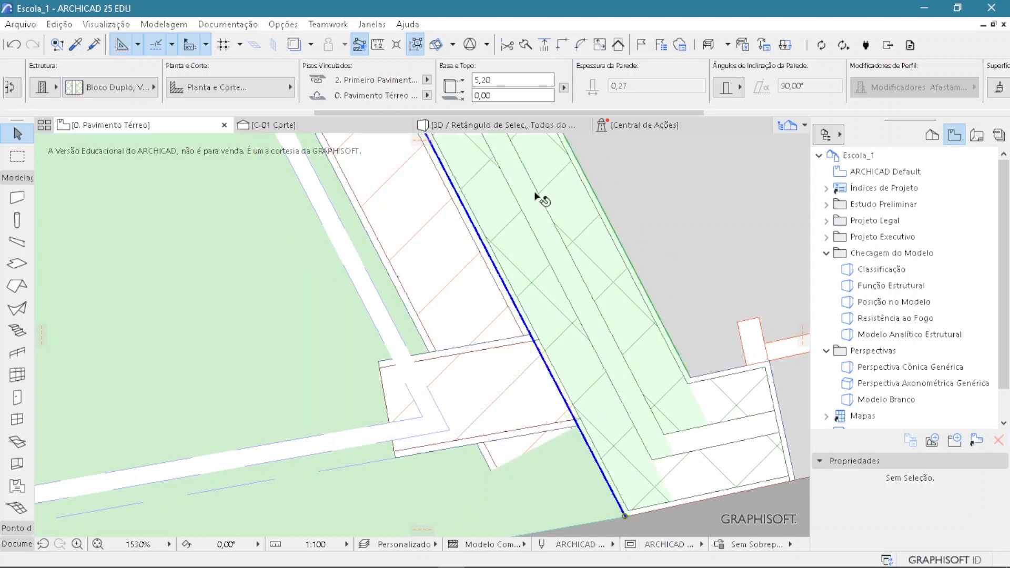
{"action": "scroll", "coordinate": [178, 64], "scroll_direction": "left", "scroll_amount": 5}
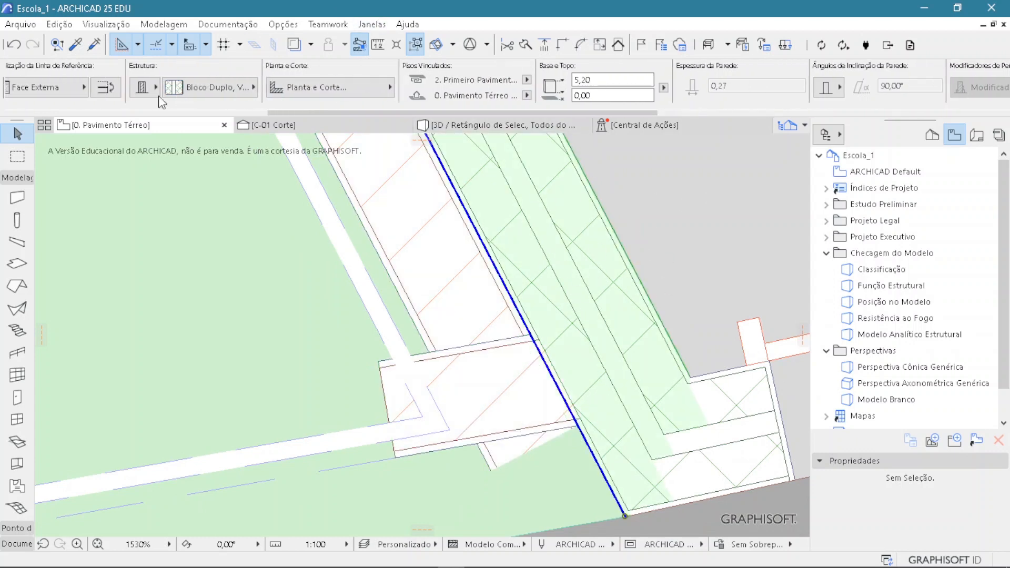
{"action": "left_click", "coordinate": [474, 97]}
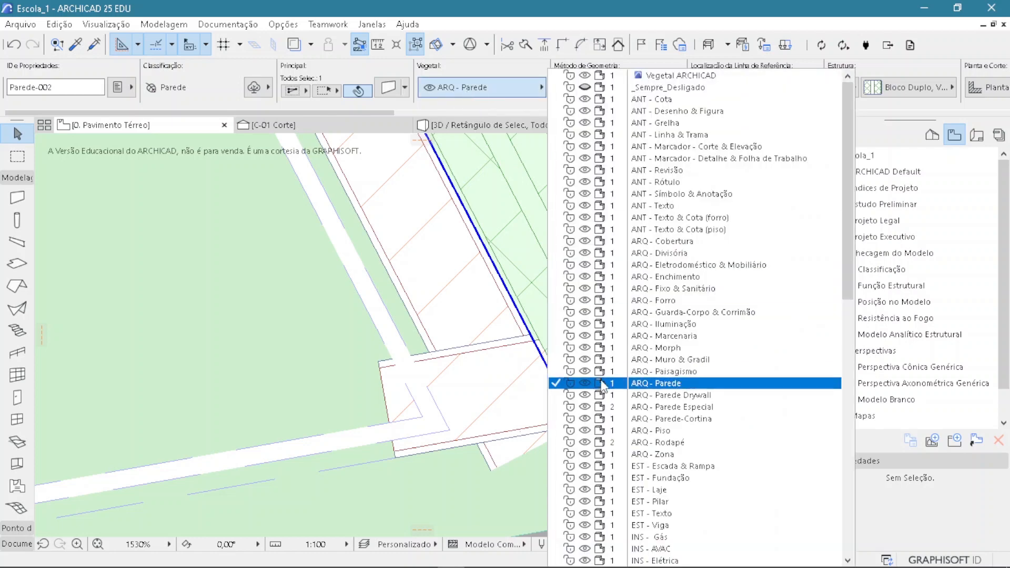
{"action": "left_click", "coordinate": [660, 408]}
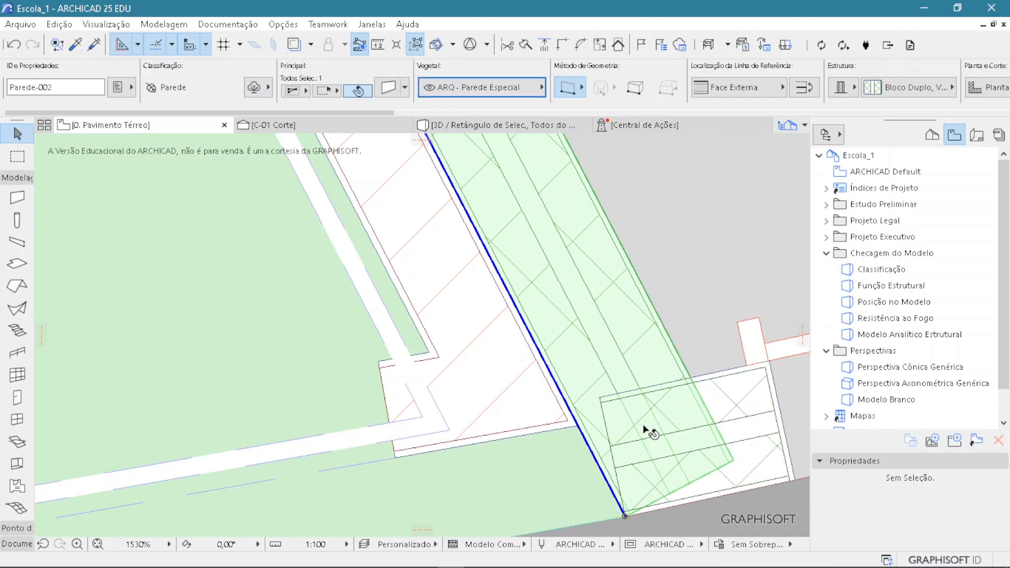
{"action": "key", "text": "ctrl+z"}
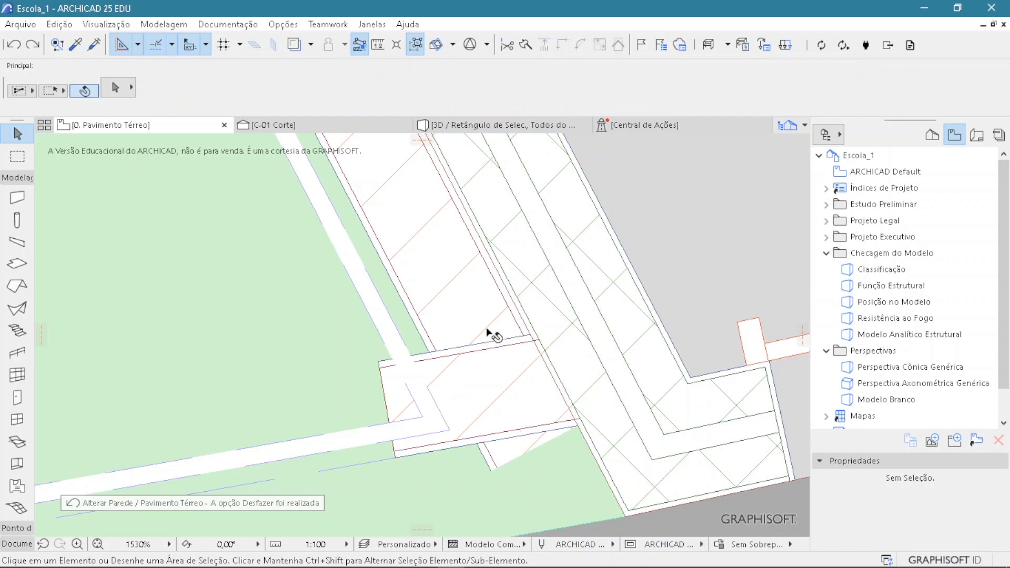
Step: Select both masonry walls and pull their shared corner slightly away from the block wall, along the short wall's outer edge
{"action": "left_click", "coordinate": [493, 335]}
{"action": "left_click", "coordinate": [458, 434], "text": "shift"}
{"action": "scroll", "coordinate": [521, 450], "scroll_direction": "up", "scroll_amount": 1}
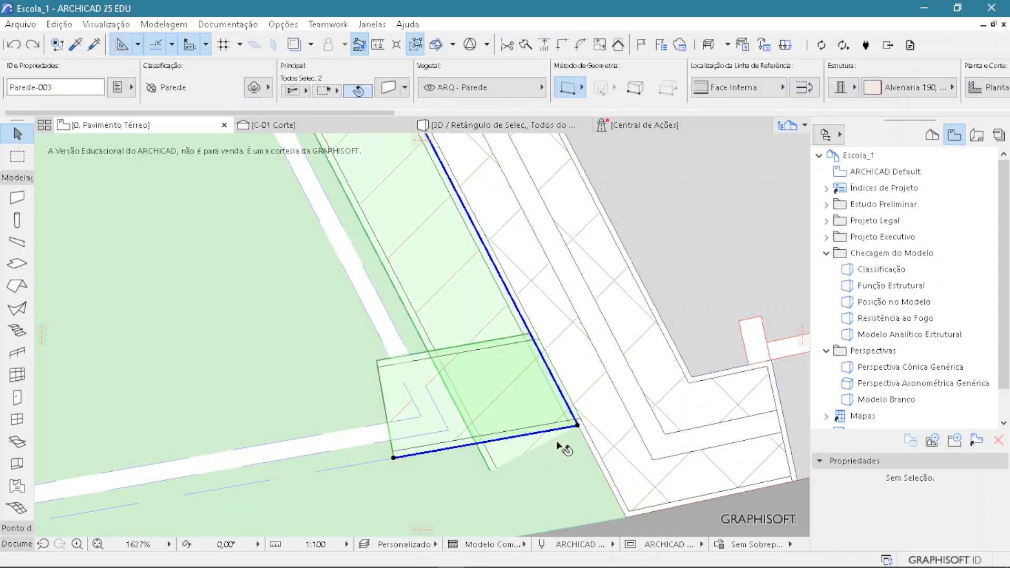
{"action": "scroll", "coordinate": [560, 447], "scroll_direction": "up", "scroll_amount": 2}
{"action": "scroll", "coordinate": [613, 405], "scroll_direction": "up", "scroll_amount": 2}
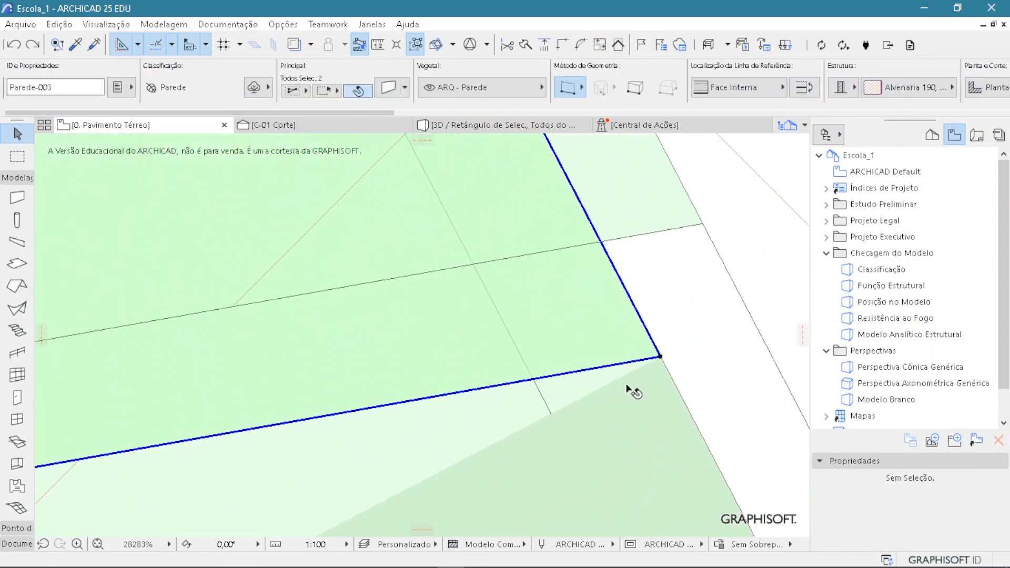
{"action": "left_click", "coordinate": [660, 358]}
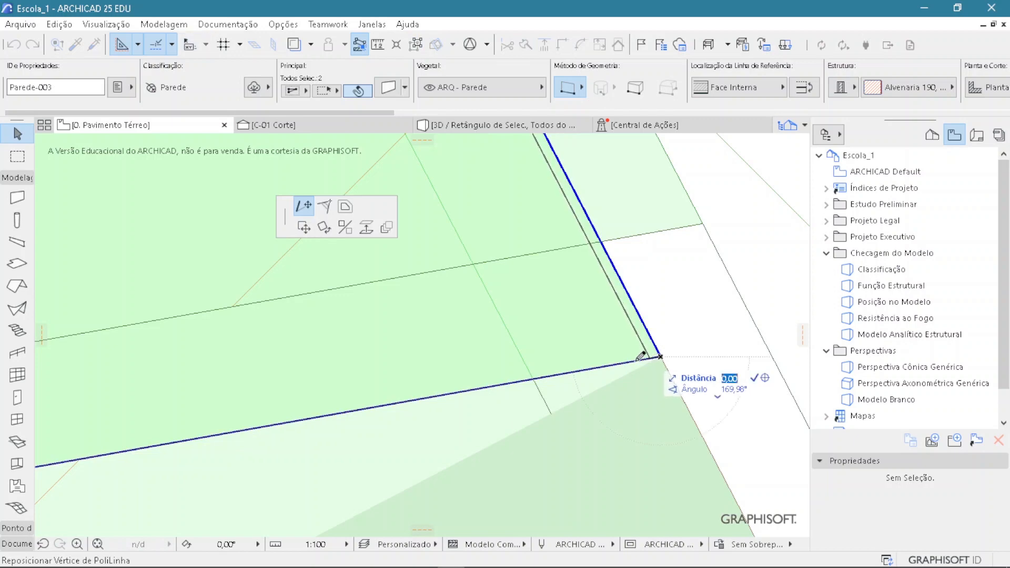
{"action": "key", "text": "Return"}
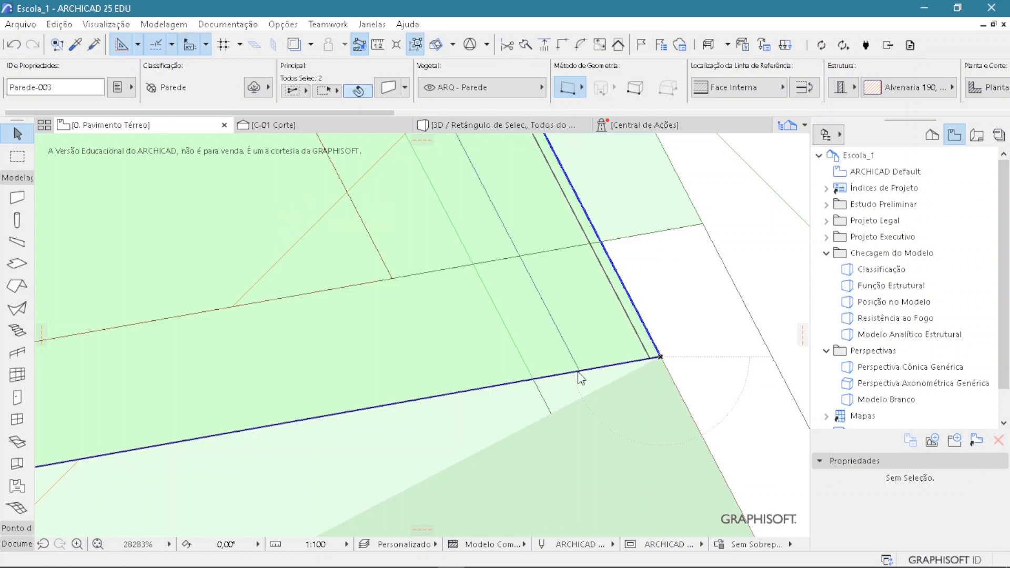
{"action": "scroll", "coordinate": [582, 376], "scroll_direction": "up", "scroll_amount": 10}
{"action": "scroll", "coordinate": [563, 337], "scroll_direction": "down", "scroll_amount": 17}
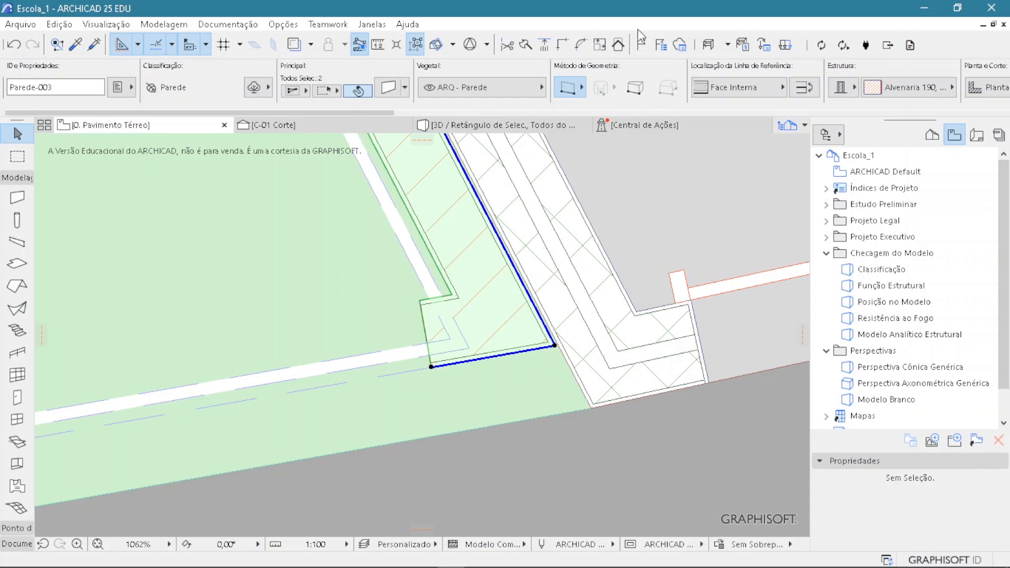
{"action": "scroll", "coordinate": [668, 86], "scroll_direction": "down", "scroll_amount": 3}
Step: Try switching both masonry walls from the composite to a basic structure, and undo the change
{"action": "left_click", "coordinate": [680, 88]}
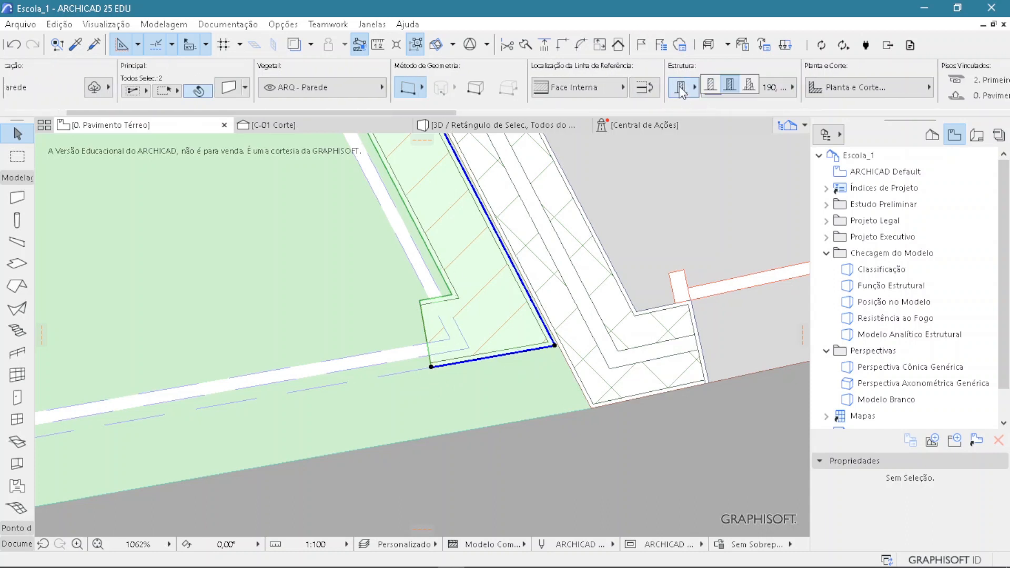
{"action": "left_click", "coordinate": [709, 86]}
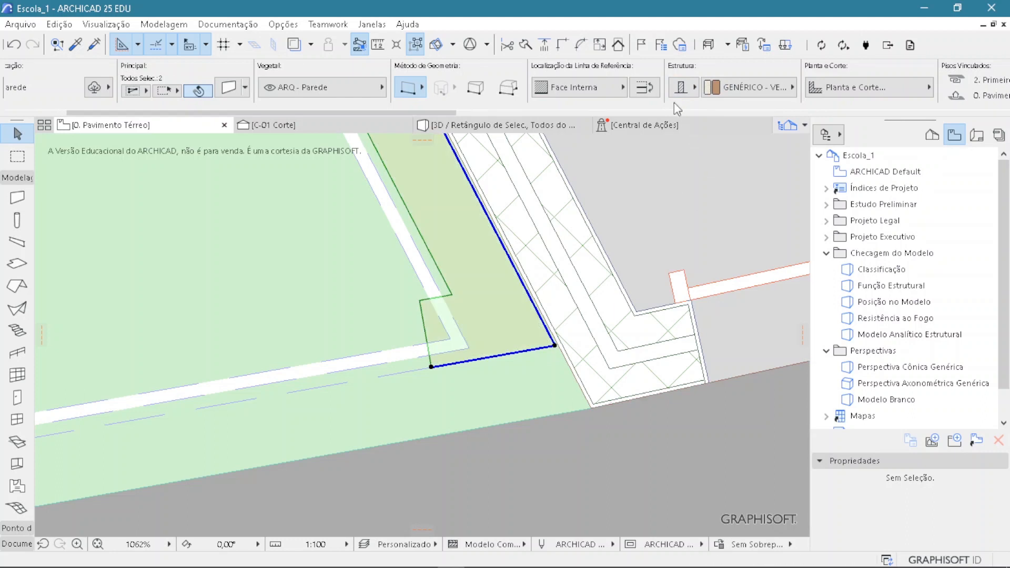
{"action": "scroll", "coordinate": [680, 85], "scroll_direction": "down", "scroll_amount": 12}
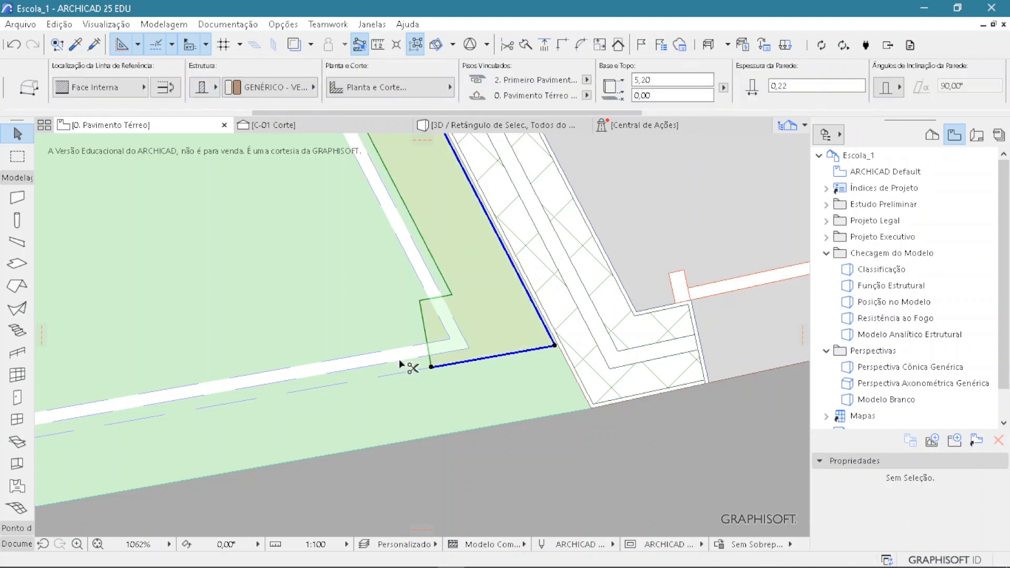
{"action": "key", "text": "ctrl+z"}
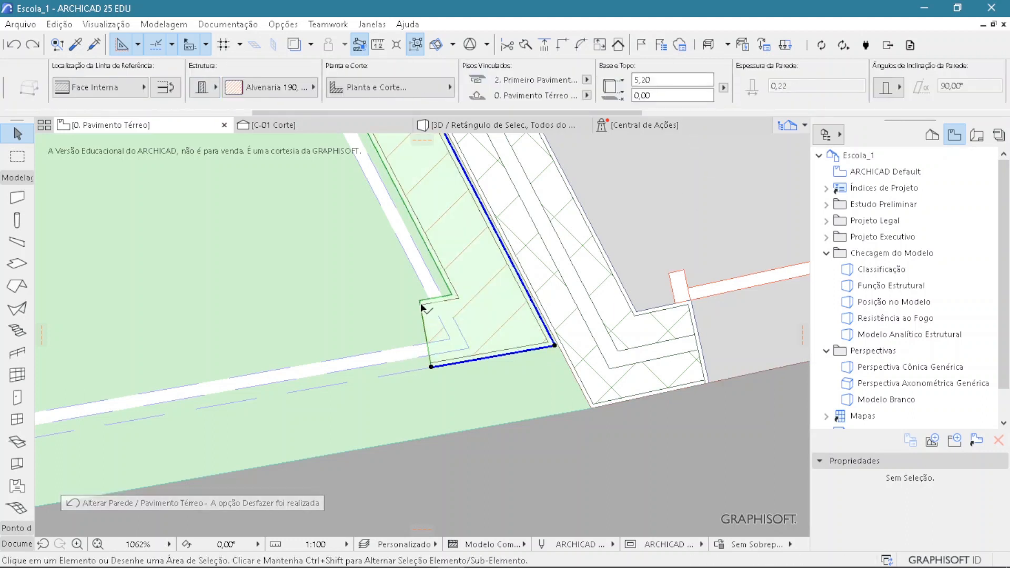
Step: Change only the short masonry wall to a basic structure and reduce its thickness to a very thin strip
{"action": "key", "text": "Escape"}
{"action": "scroll", "coordinate": [702, 90], "scroll_direction": "down", "scroll_amount": 10}
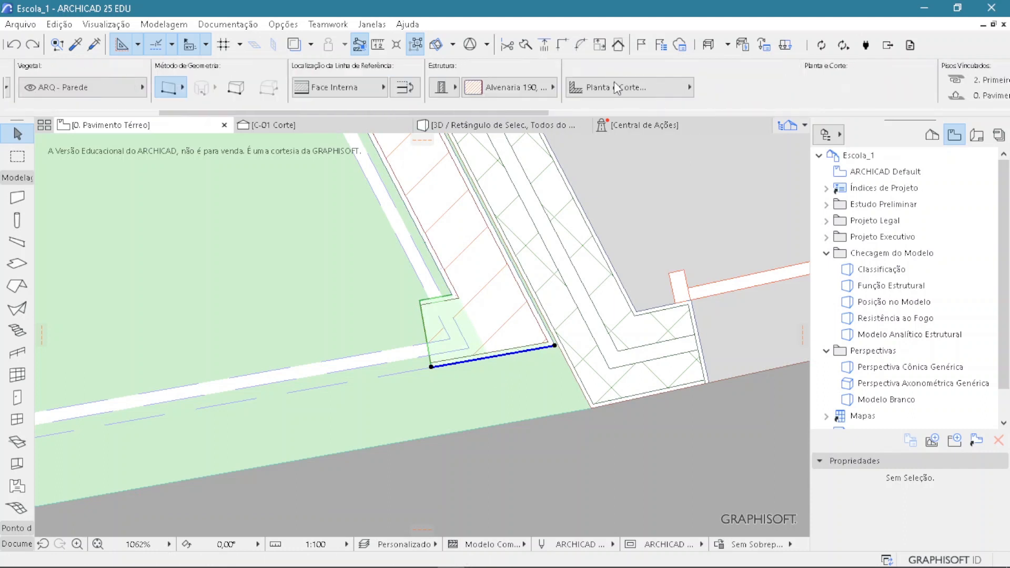
{"action": "left_click", "coordinate": [228, 86]}
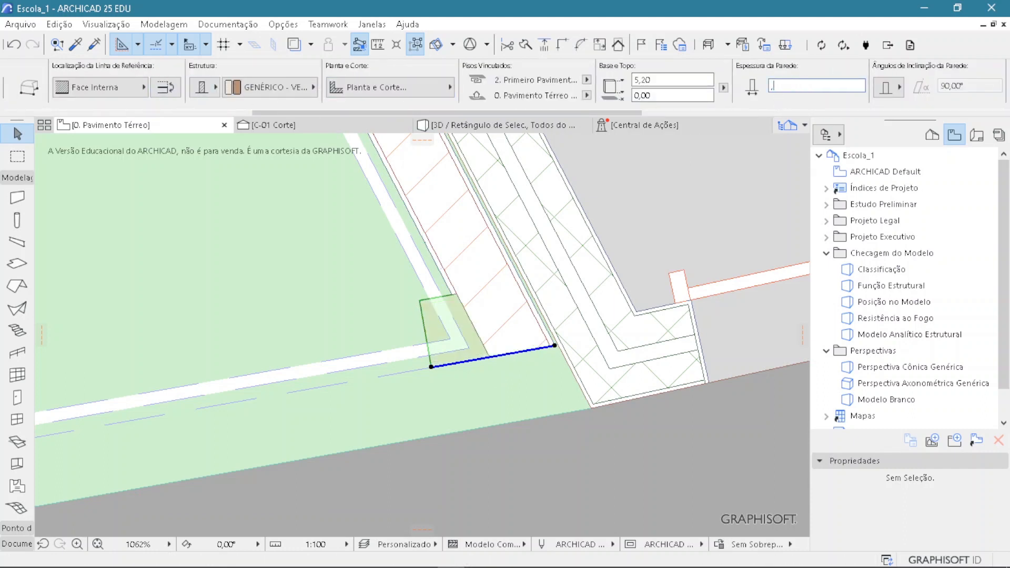
{"action": "key", "text": "Escape"}
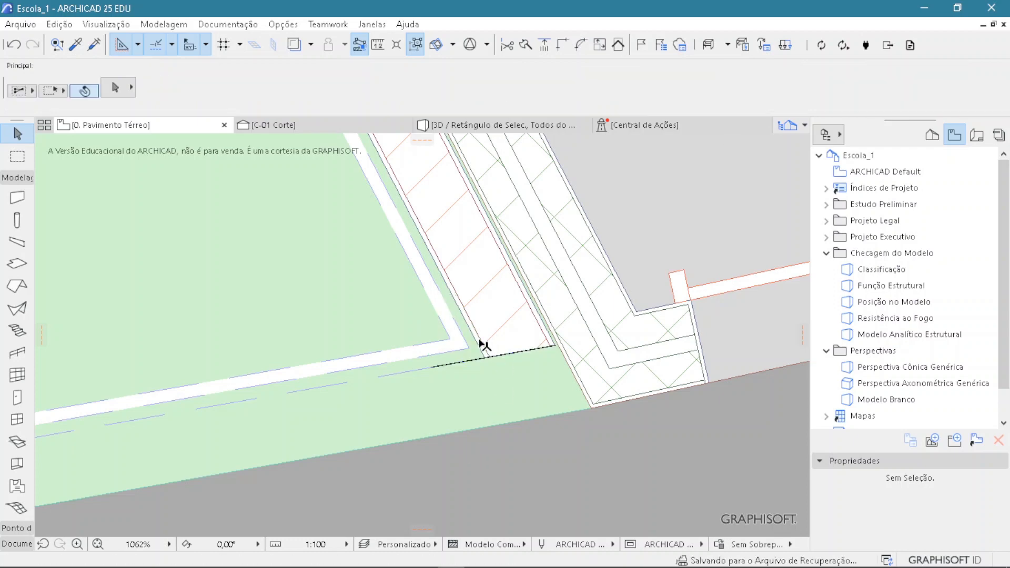
Step: Shorten the thin wall so that it ends at the long masonry wall's inner corner, just capping that wall
{"action": "scroll", "coordinate": [447, 361], "scroll_direction": "down", "scroll_amount": 5}
{"action": "scroll", "coordinate": [420, 363], "scroll_direction": "up", "scroll_amount": 8}
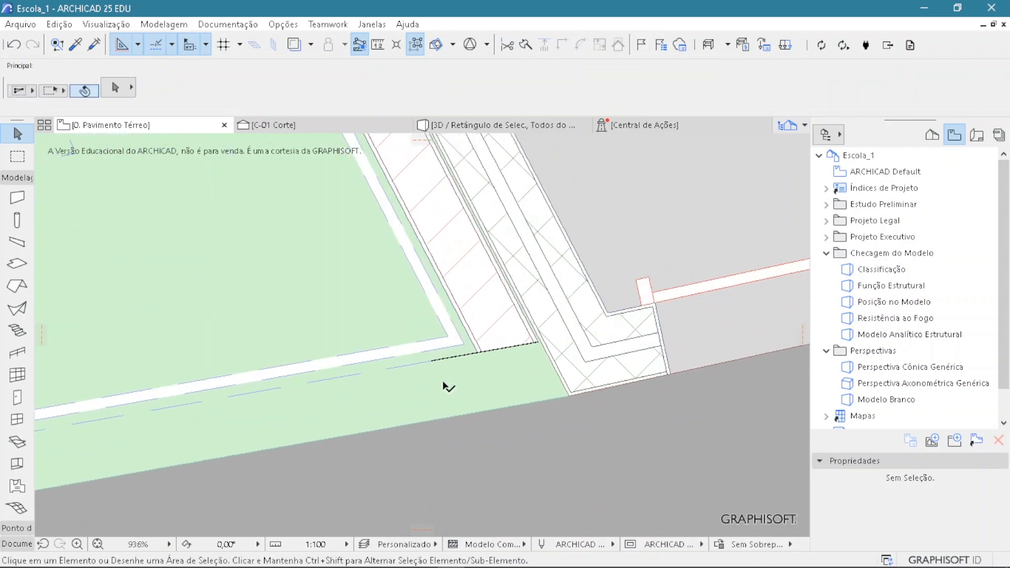
{"action": "left_click", "coordinate": [419, 342]}
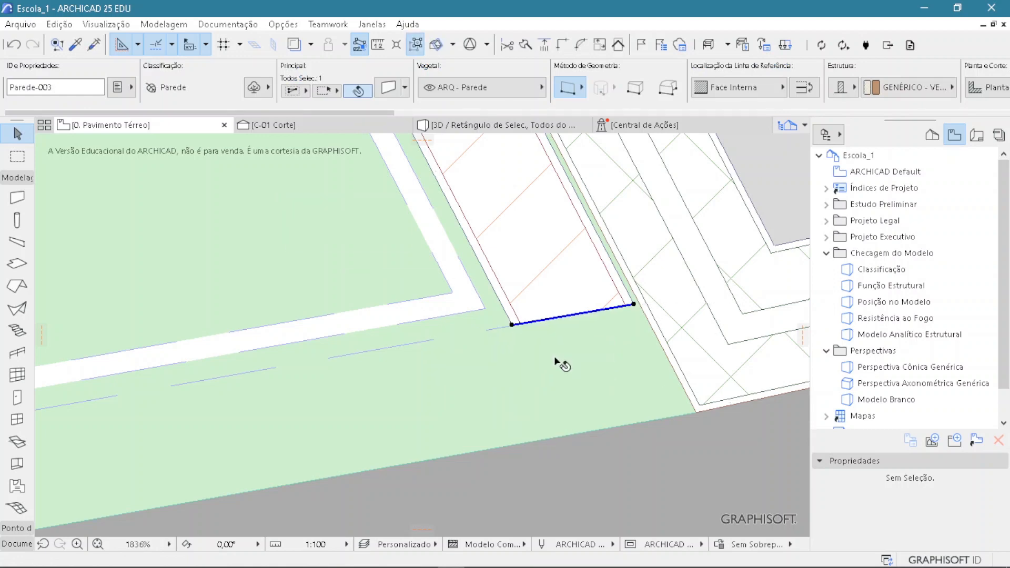
{"action": "key", "text": "Escape"}
{"action": "key", "text": "Escape"}
Step: Draw a straight curtain wall across the block's open end, from the block-side masonry wall's outer corner to the opposite masonry wall's outer corner
{"action": "scroll", "coordinate": [419, 396], "scroll_direction": "down", "scroll_amount": 10}
{"action": "middle_click_drag", "start_coordinate": [367, 405], "coordinate": [501, 385]}
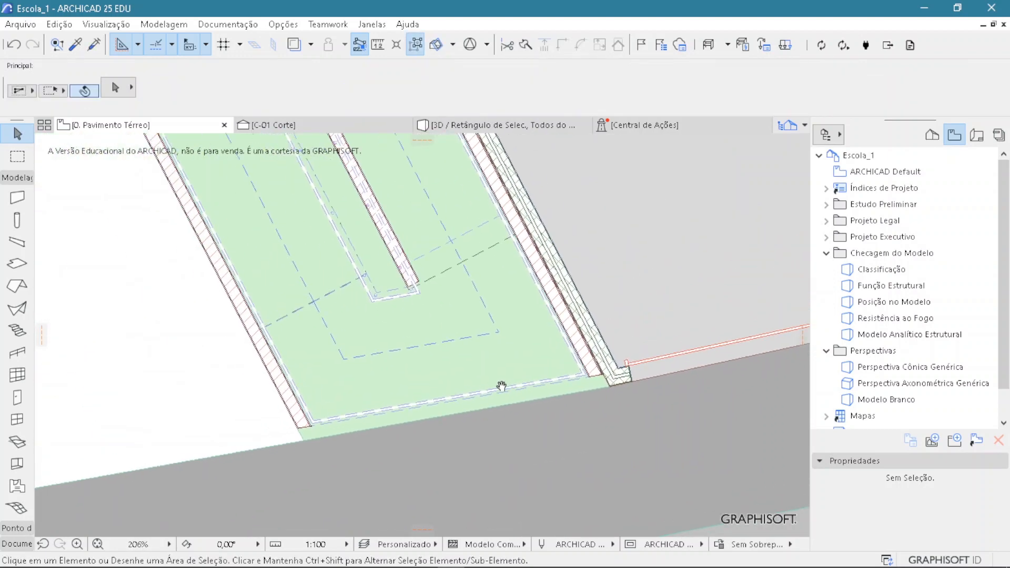
{"action": "scroll", "coordinate": [501, 385], "scroll_direction": "up", "scroll_amount": 5}
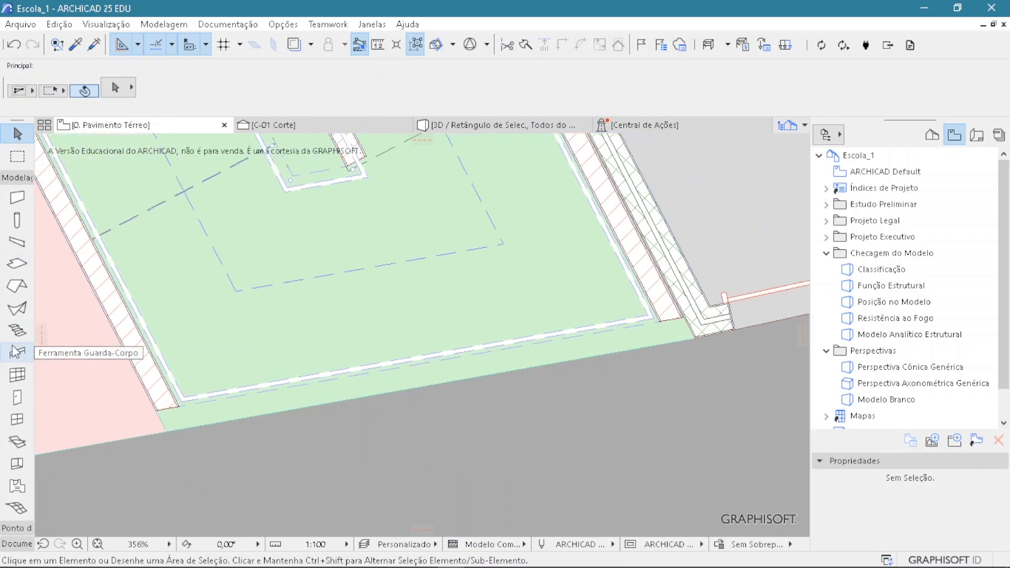
{"action": "left_click", "coordinate": [18, 375]}
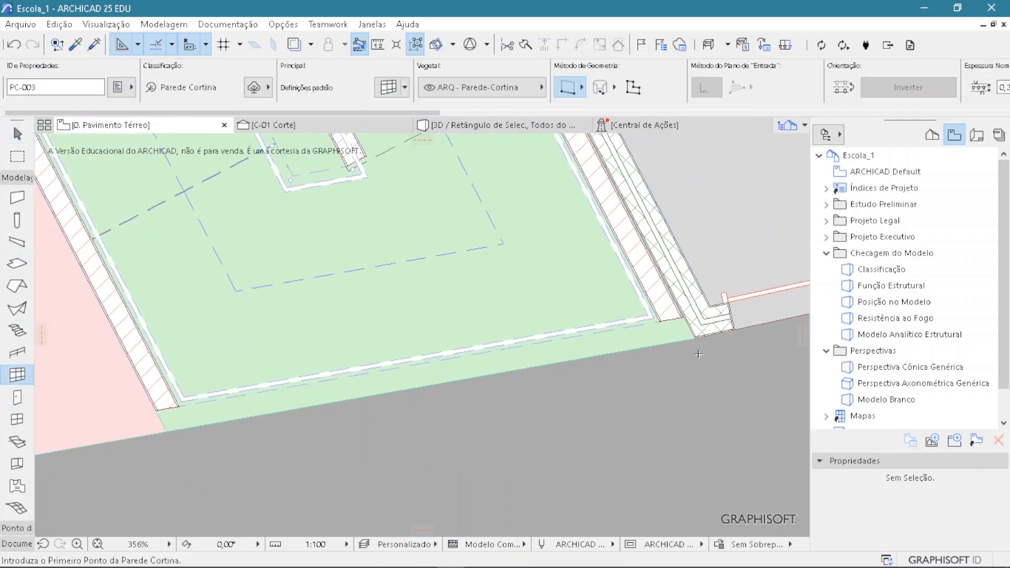
{"action": "left_click", "coordinate": [686, 321]}
{"action": "left_click", "coordinate": [191, 425]}
{"action": "left_click", "coordinate": [156, 410]}
{"action": "key", "text": "Escape"}
{"action": "left_click", "coordinate": [682, 317]}
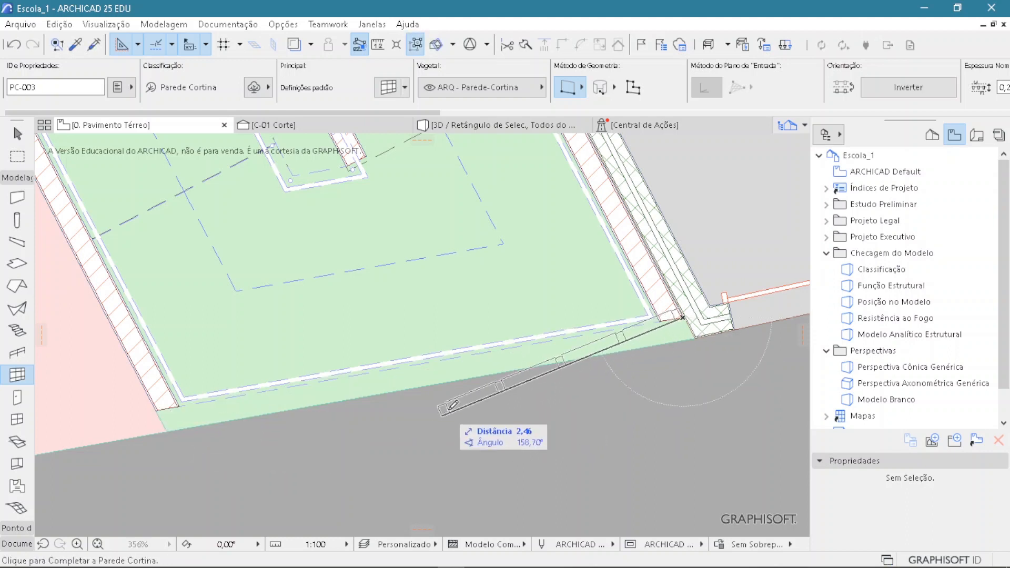
{"action": "left_click", "coordinate": [160, 406]}
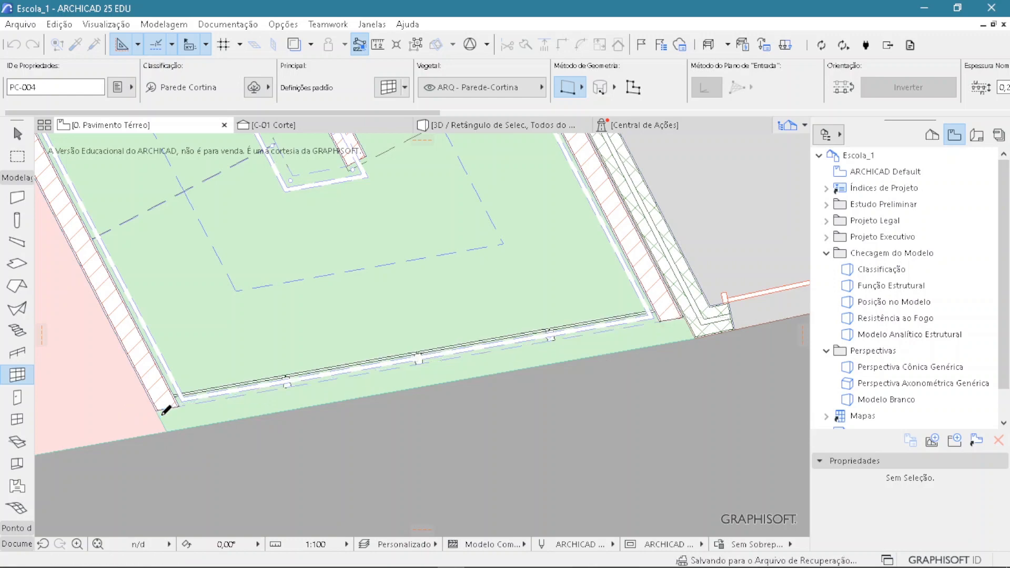
Step: Select the new curtain wall and invert its orientation so its panels lie outside the reference line
{"action": "key", "text": "Escape"}
{"action": "scroll", "coordinate": [193, 416], "scroll_direction": "up", "scroll_amount": 3}
{"action": "left_click", "coordinate": [202, 377]}
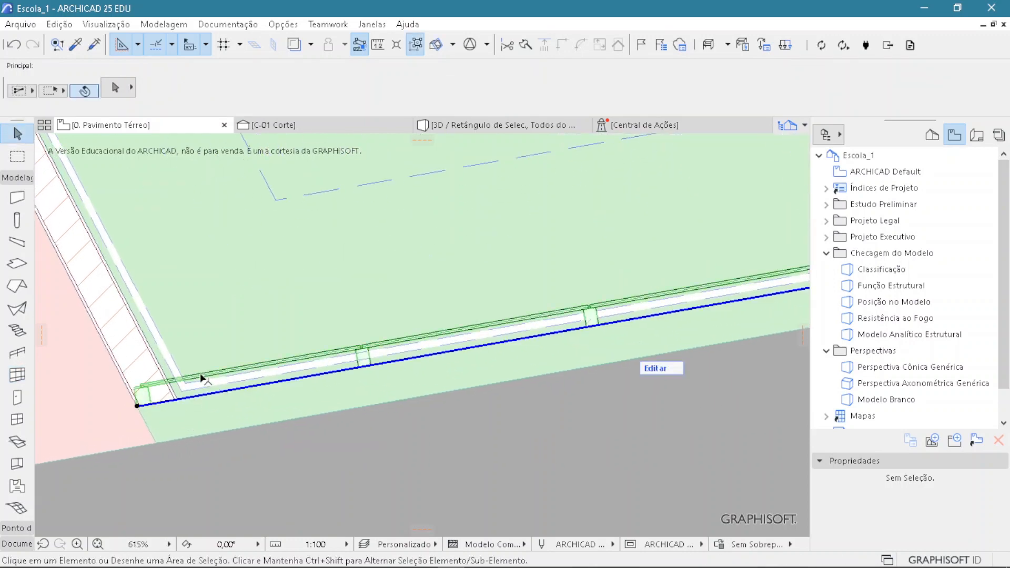
{"action": "right_click", "coordinate": [202, 379]}
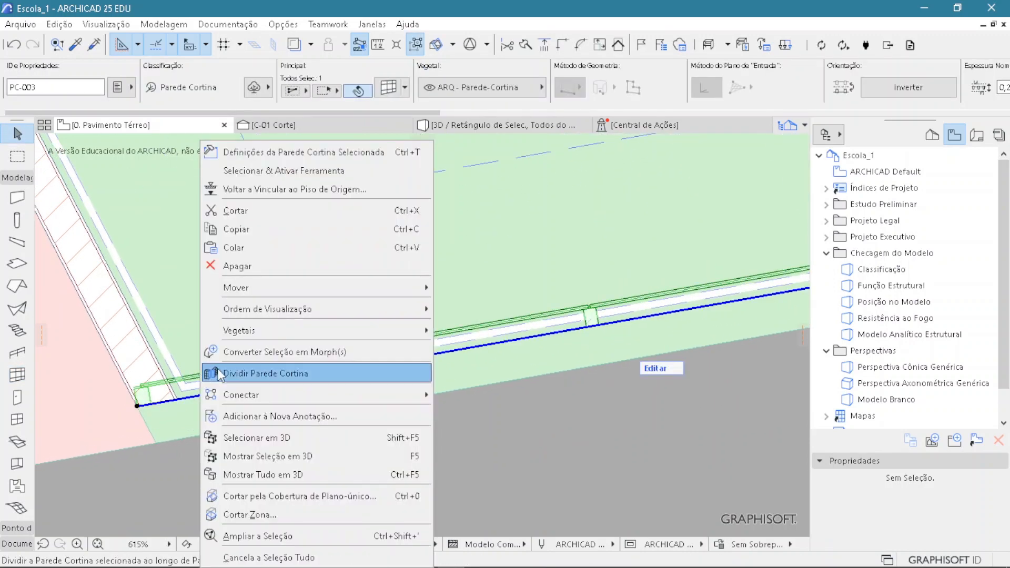
{"action": "left_click", "coordinate": [185, 362]}
{"action": "scroll", "coordinate": [502, 84], "scroll_direction": "down", "scroll_amount": 5}
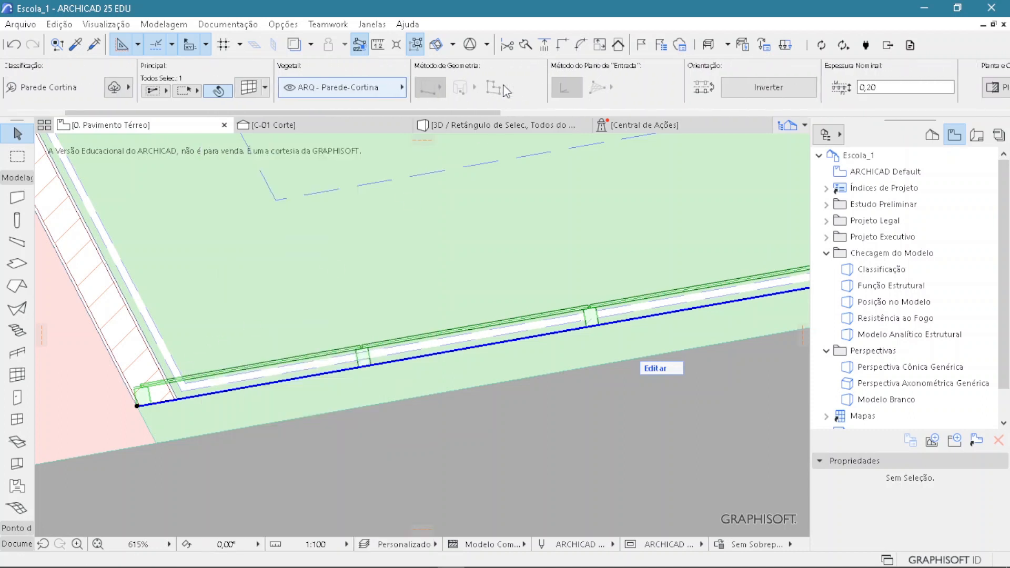
{"action": "left_click", "coordinate": [437, 88]}
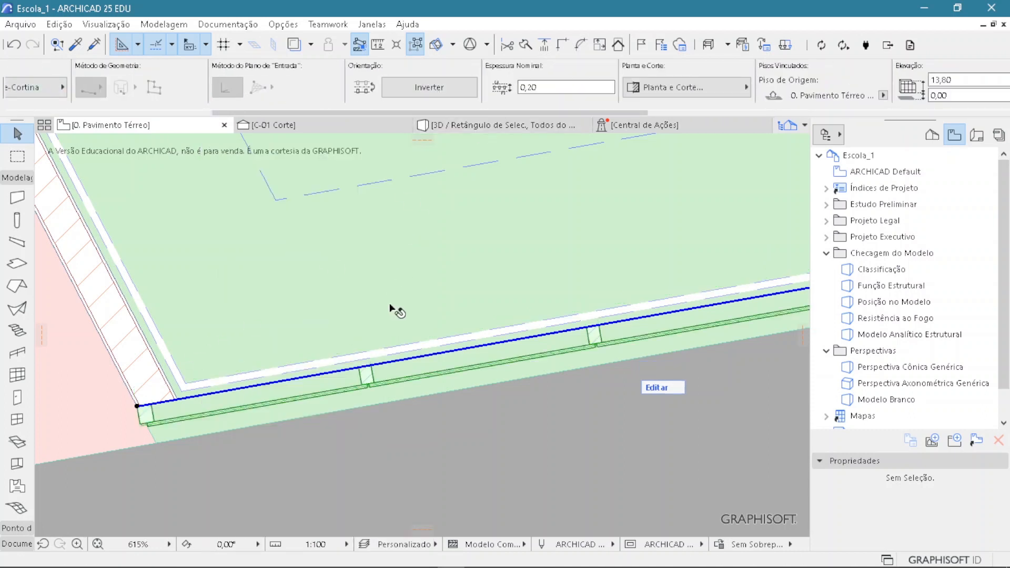
Step: Enclose the block's end with the new curtain wall in a selection rectangle and show that area in 3D
{"action": "scroll", "coordinate": [427, 387], "scroll_direction": "down", "scroll_amount": 3}
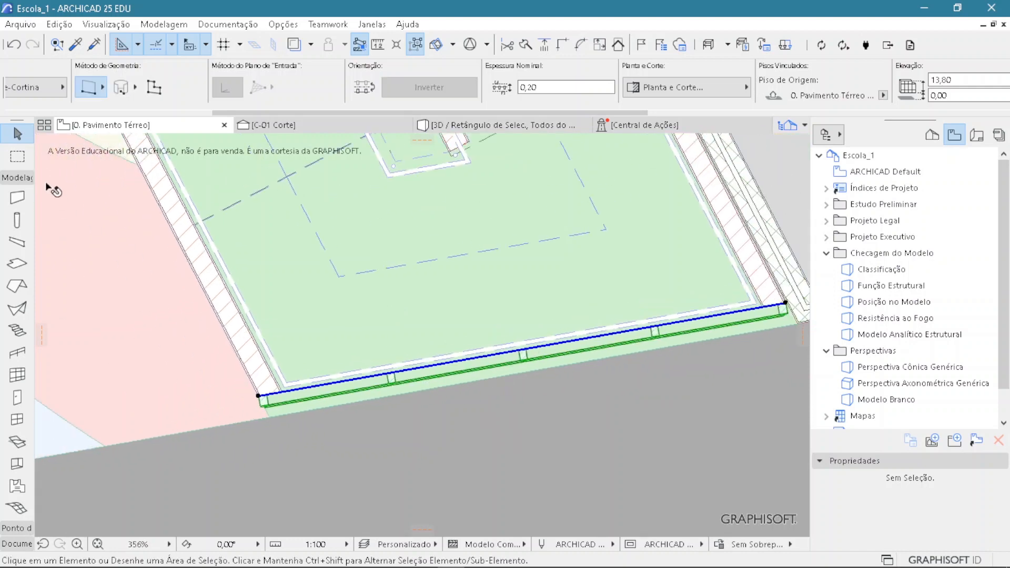
{"action": "left_click", "coordinate": [17, 156]}
{"action": "scroll", "coordinate": [316, 416], "scroll_direction": "down", "scroll_amount": 4}
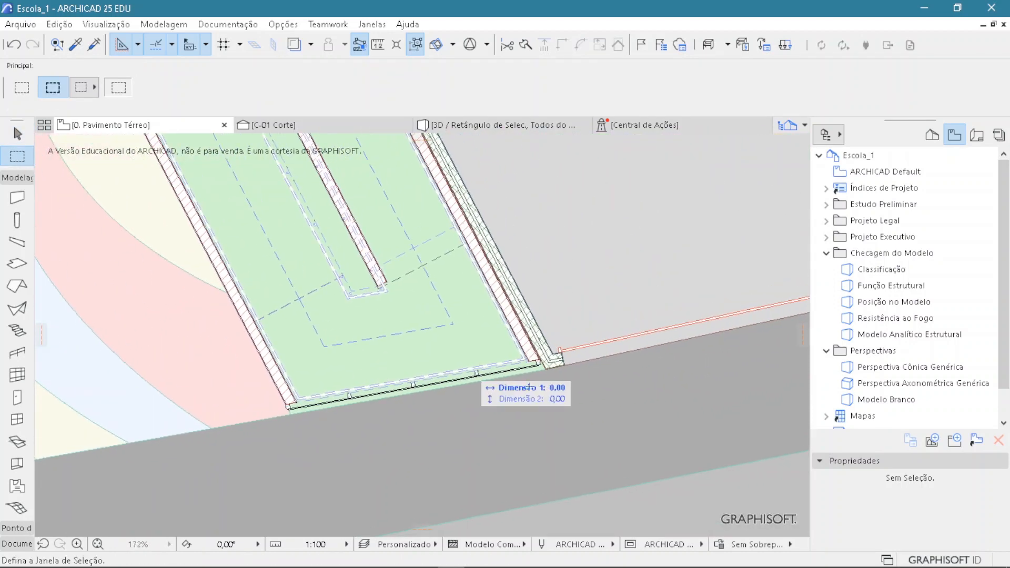
{"action": "left_click", "coordinate": [191, 310]}
{"action": "left_click", "coordinate": [608, 443]}
{"action": "key", "text": "F5"}
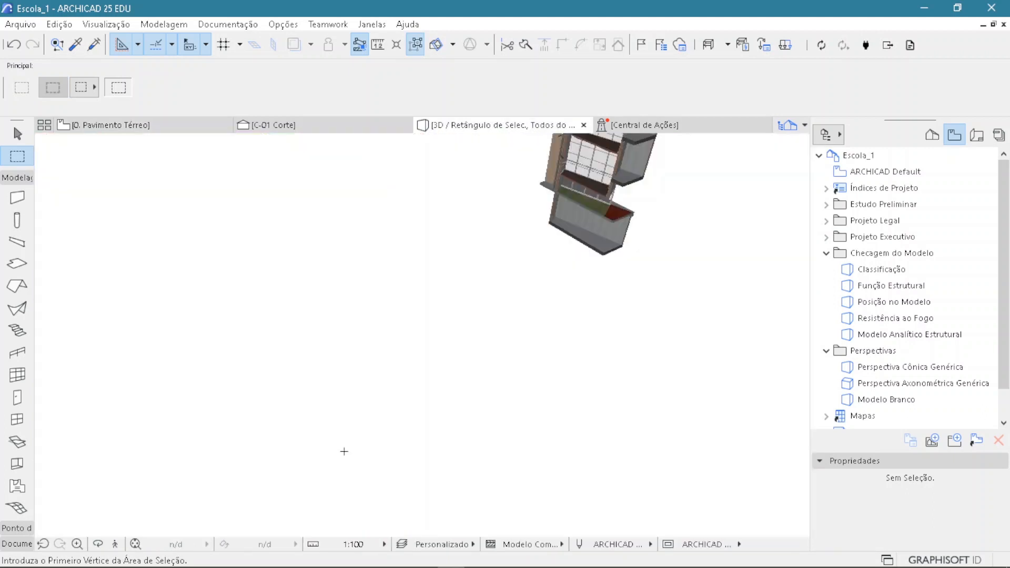
Step: Move the selected curtain wall vertically upward so its base aligns with the underside of the block's lowest raised floor
{"action": "scroll", "coordinate": [632, 211], "scroll_direction": "up", "scroll_amount": 2}
{"action": "middle_click_drag", "start_coordinate": [631, 210], "coordinate": [275, 305]}
{"action": "scroll", "coordinate": [540, 267], "scroll_direction": "up", "scroll_amount": 4}
{"action": "middle_click_drag", "start_coordinate": [531, 276], "coordinate": [383, 343]}
{"action": "key", "text": "Escape"}
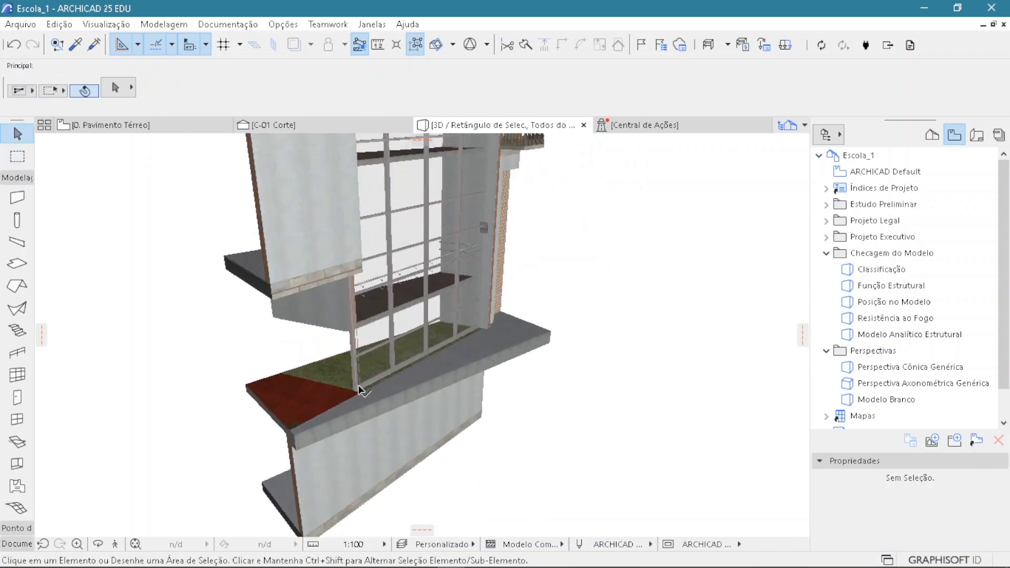
{"action": "scroll", "coordinate": [359, 389], "scroll_direction": "up", "scroll_amount": 2}
{"action": "left_click", "coordinate": [369, 386]}
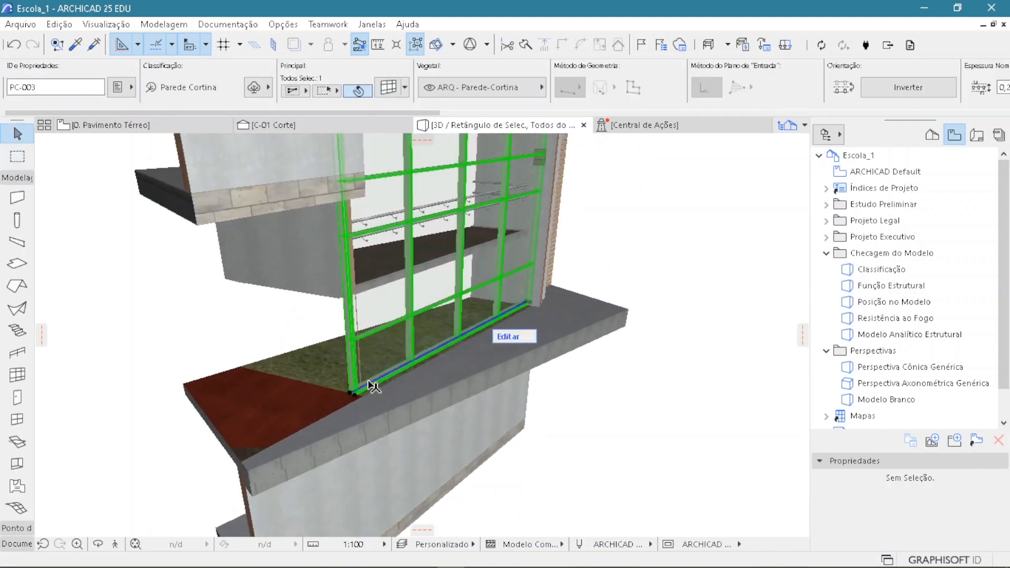
{"action": "left_click", "coordinate": [355, 396]}
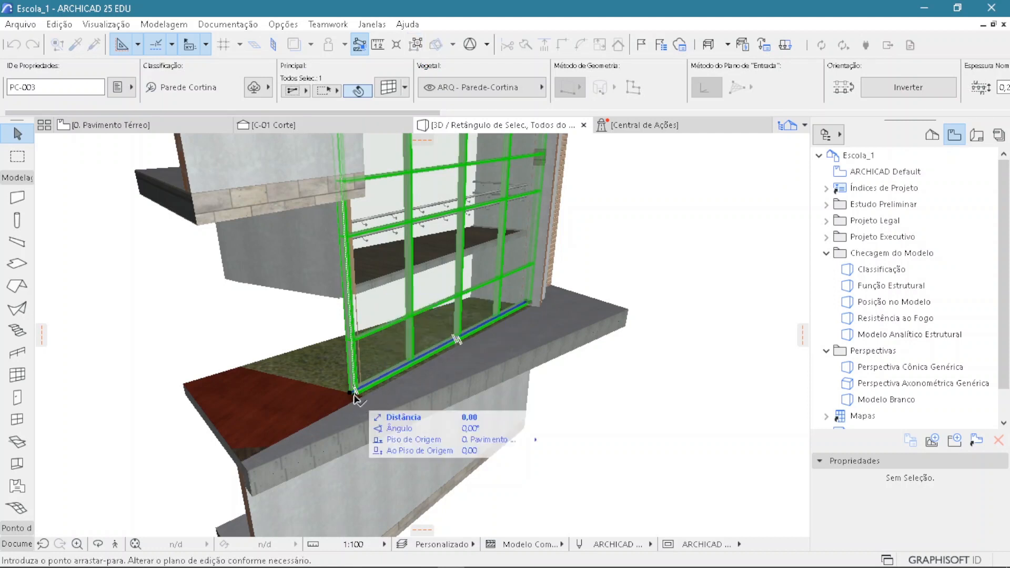
{"action": "left_click", "coordinate": [345, 299]}
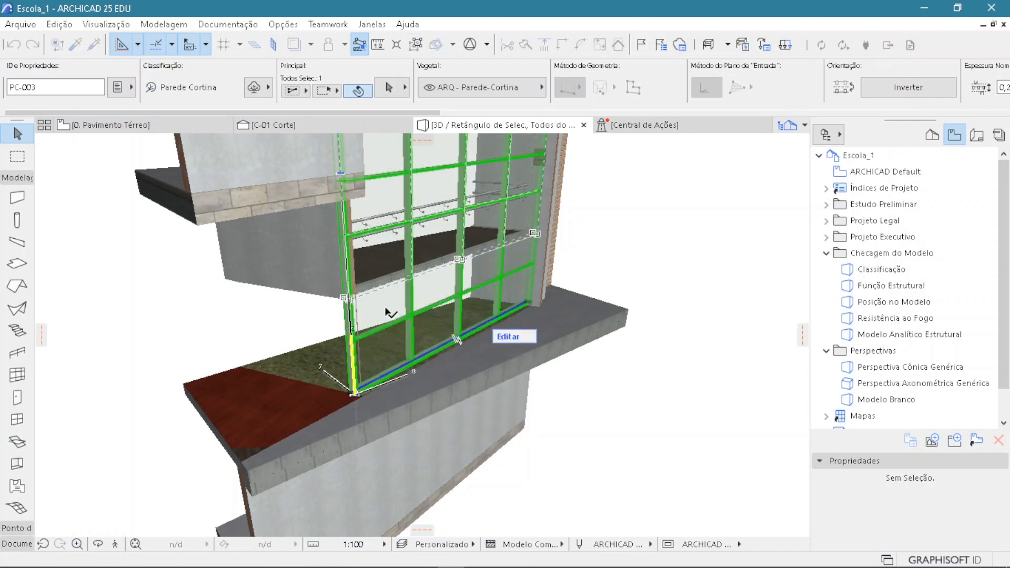
Step: Lower the curtain wall's upper edge to the top of the adjoining masonry walls by changing its height
{"action": "middle_click_drag", "start_coordinate": [393, 304], "coordinate": [360, 288], "text": "shift"}
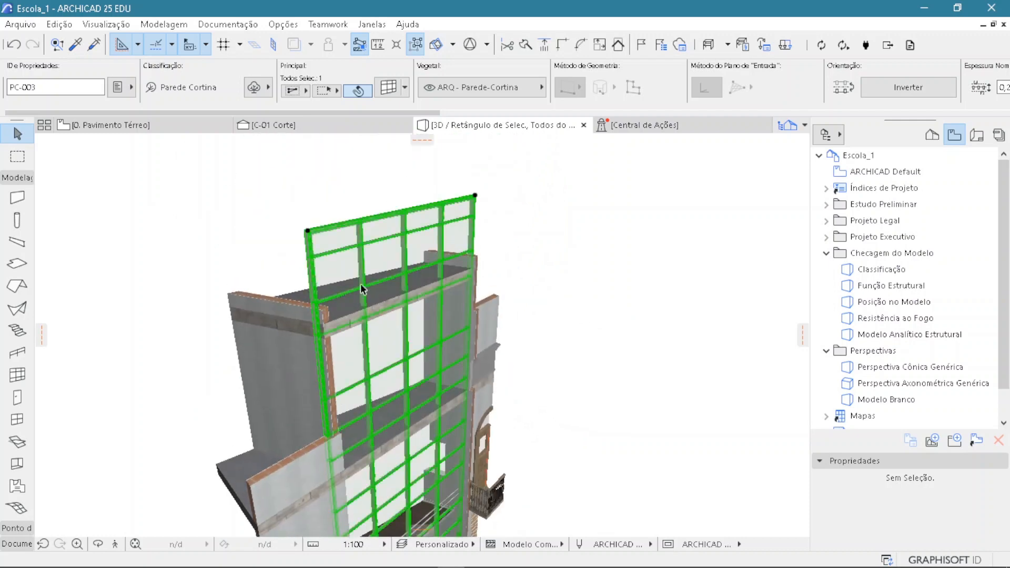
{"action": "left_click", "coordinate": [308, 231]}
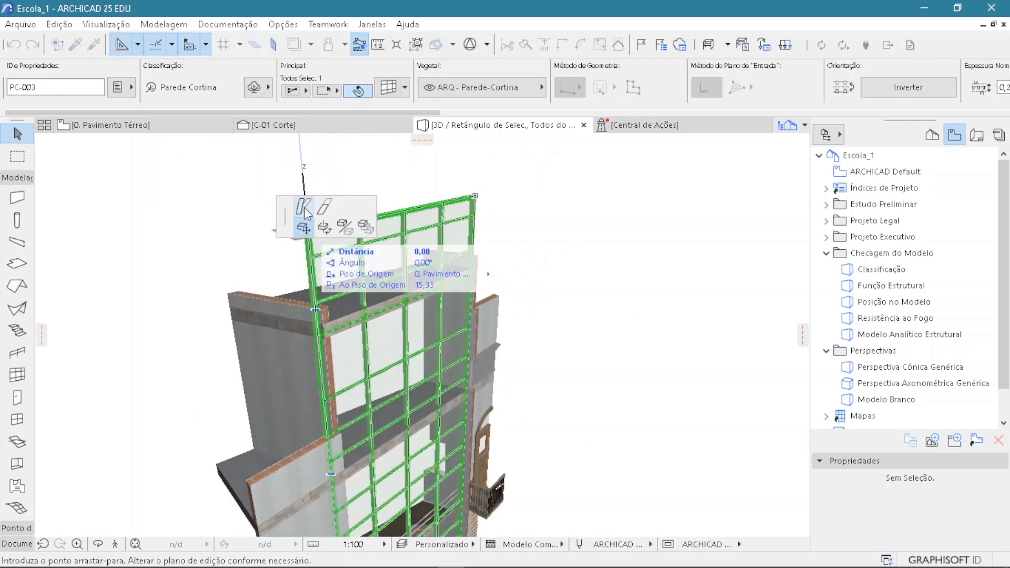
{"action": "left_click", "coordinate": [326, 208]}
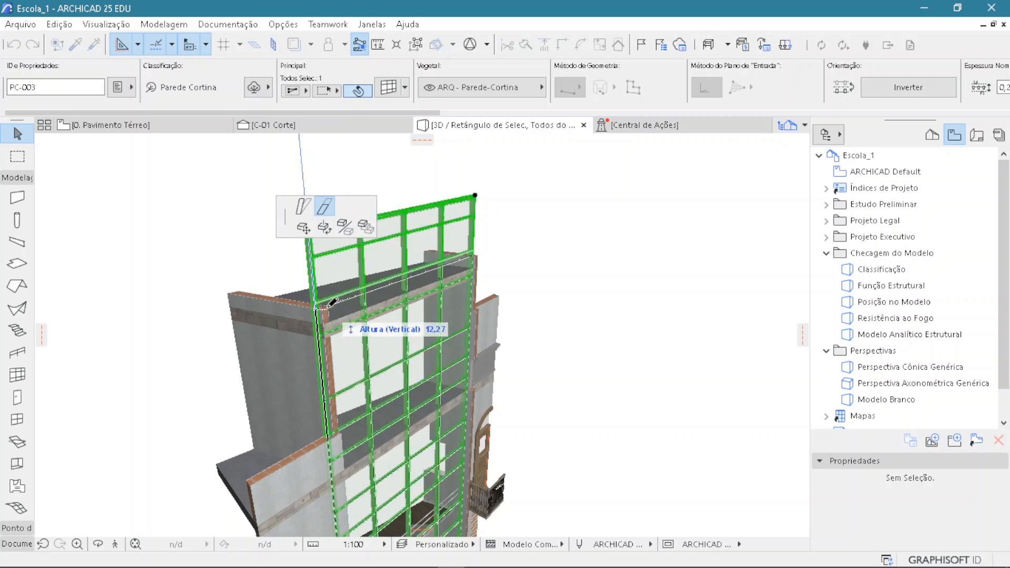
{"action": "left_click", "coordinate": [331, 317]}
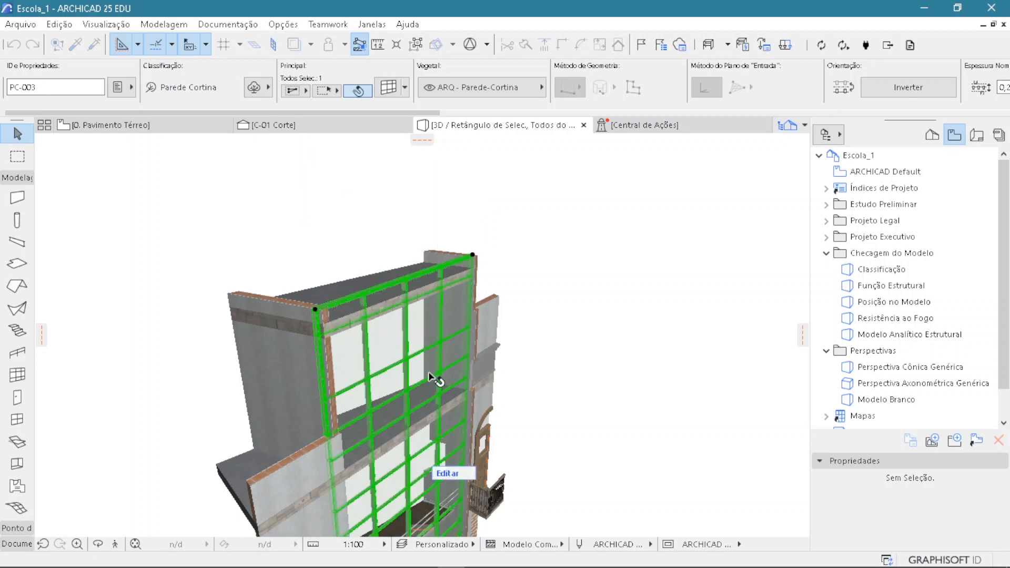
{"action": "middle_click_drag", "start_coordinate": [428, 374], "coordinate": [416, 411], "text": "shift"}
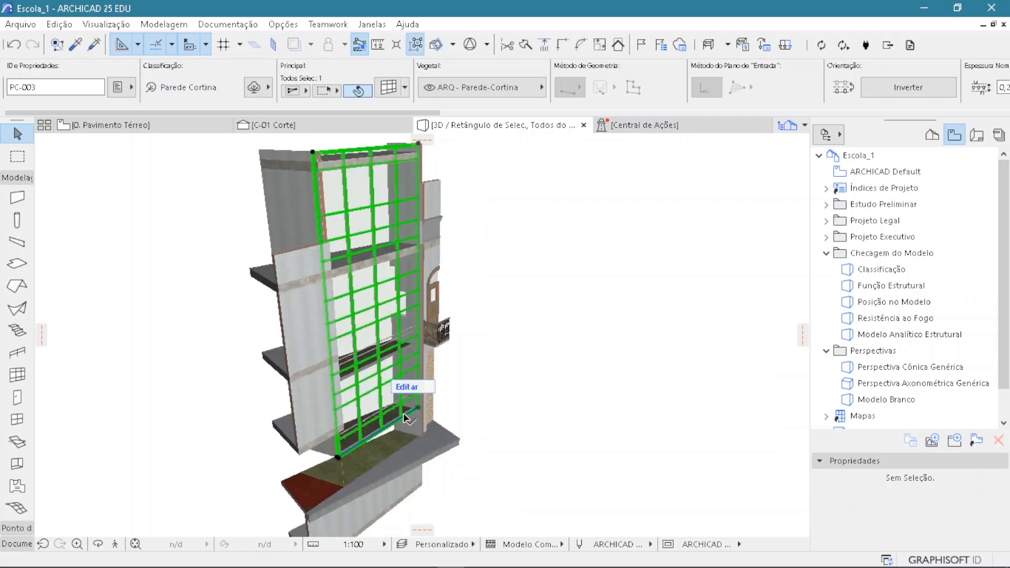
{"action": "key", "text": "Escape"}
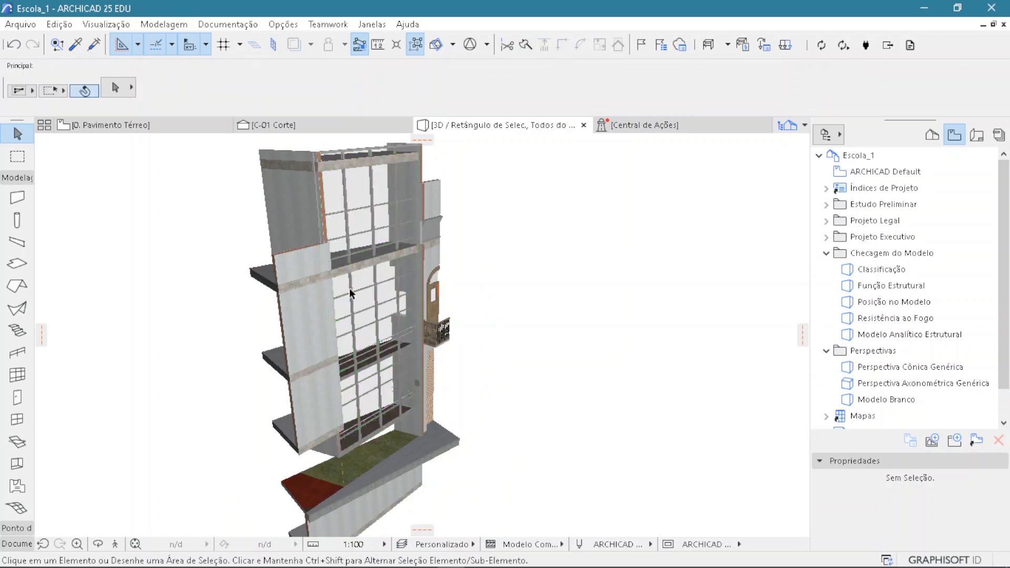
Step: Examine the curtain wall from several angles, checking how it meets the floors, the masonry walls and the block's lower end
{"action": "middle_click_drag", "start_coordinate": [349, 288], "coordinate": [463, 293], "text": "shift"}
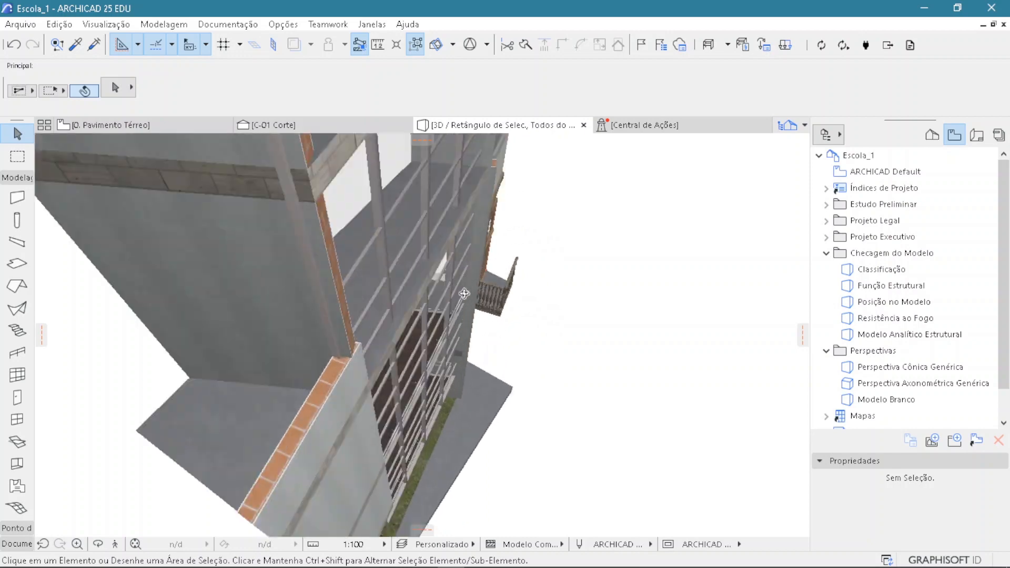
{"action": "middle_click_drag", "start_coordinate": [409, 277], "coordinate": [352, 434], "text": "shift"}
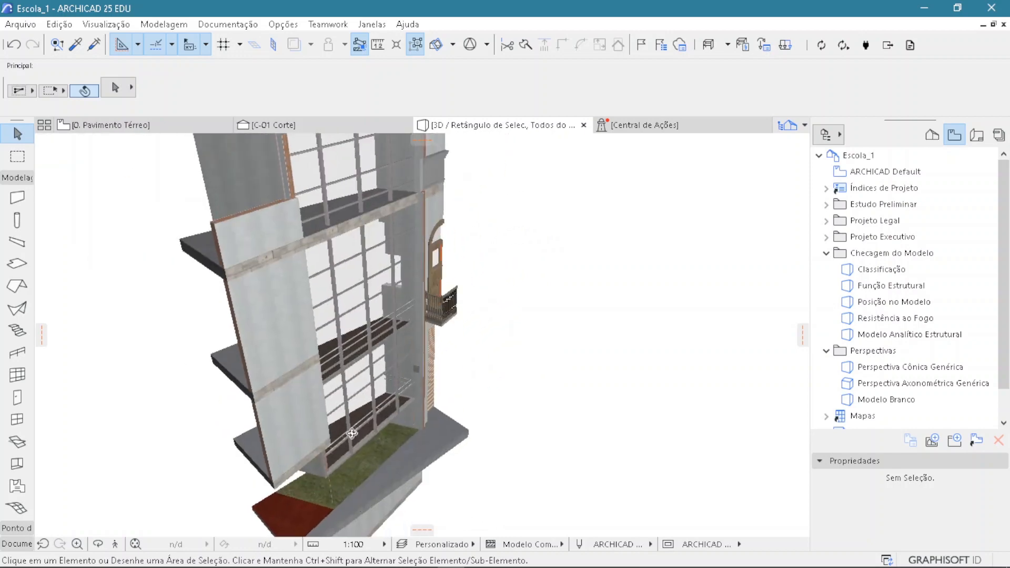
{"action": "middle_click_drag", "start_coordinate": [331, 320], "coordinate": [345, 429], "text": "shift"}
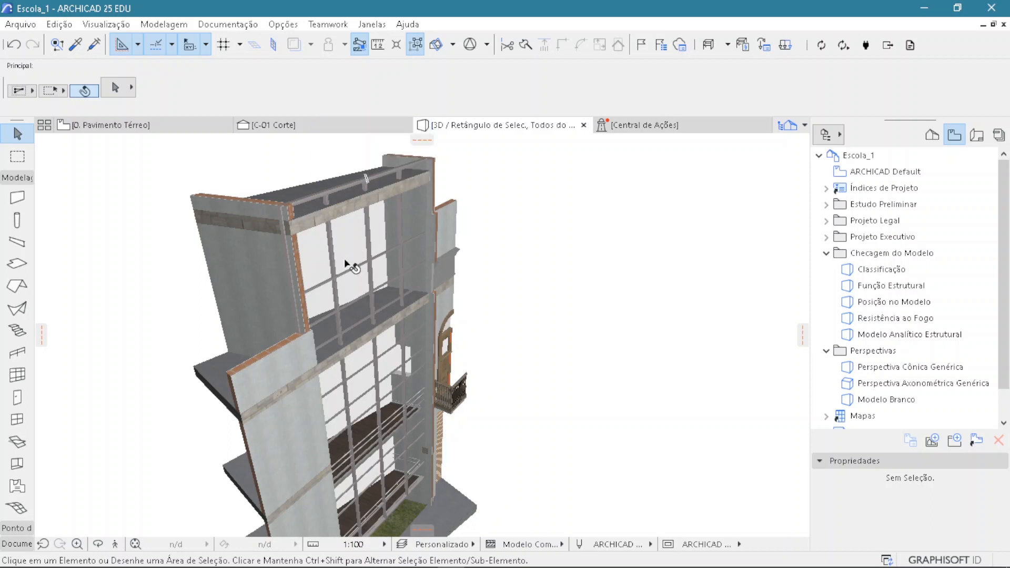
{"action": "middle_click_drag", "start_coordinate": [356, 424], "coordinate": [327, 324]}
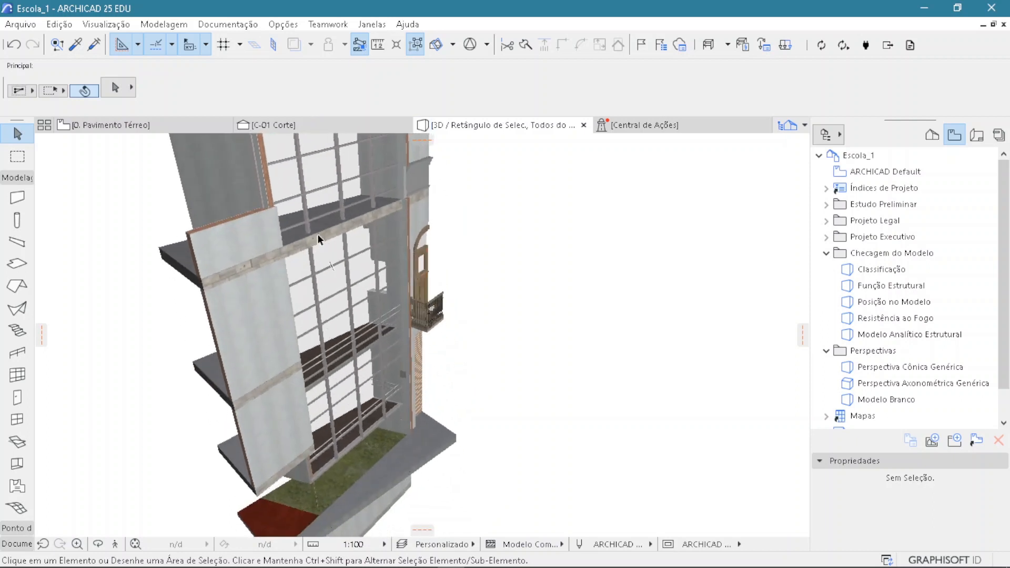
{"action": "middle_click_drag", "start_coordinate": [318, 235], "coordinate": [327, 295]}
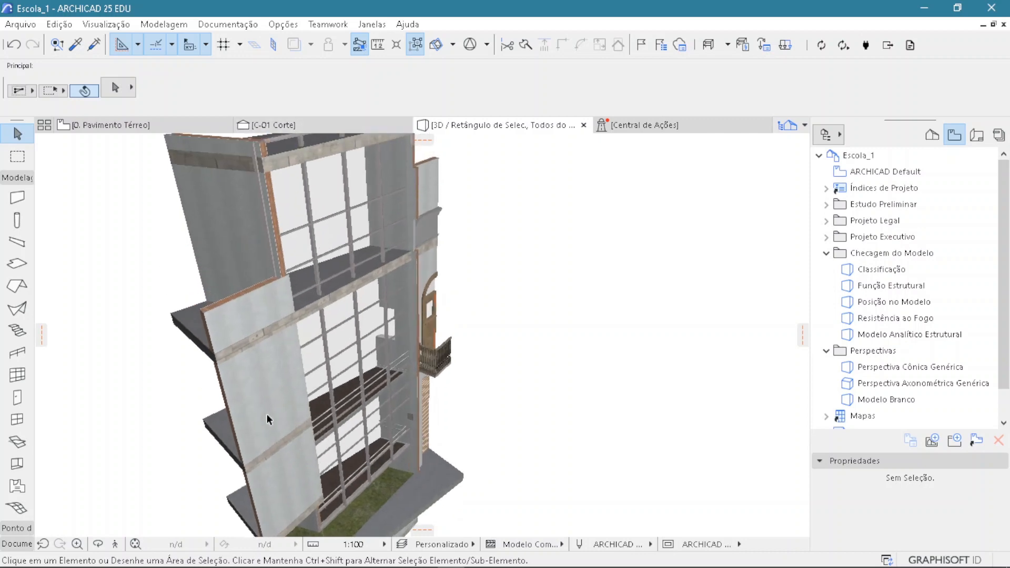
{"action": "scroll", "coordinate": [339, 405], "scroll_direction": "up", "scroll_amount": 8}
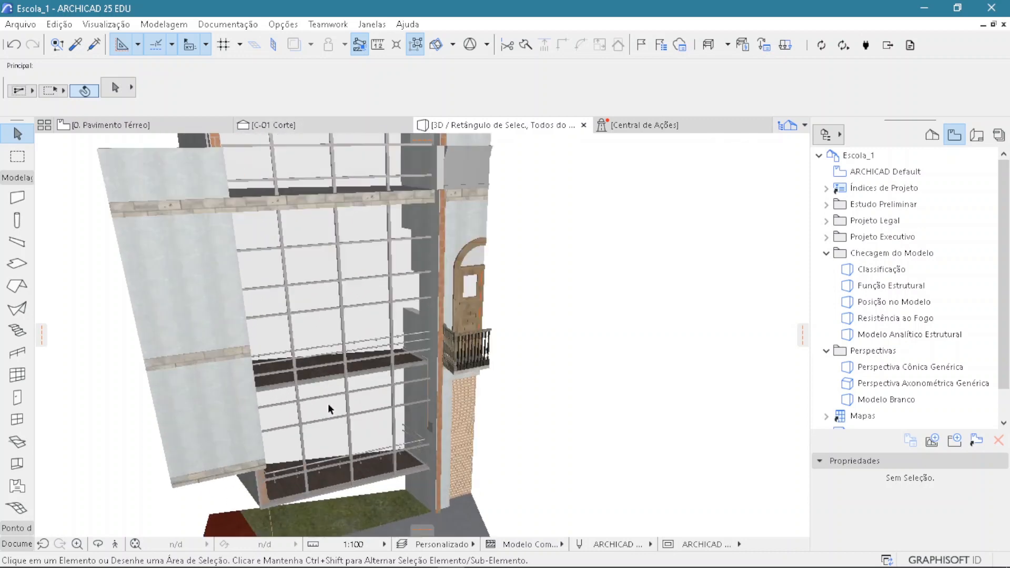
{"action": "middle_click_drag", "start_coordinate": [328, 446], "coordinate": [368, 394], "text": "shift"}
{"action": "scroll", "coordinate": [366, 477], "scroll_direction": "up", "scroll_amount": 4}
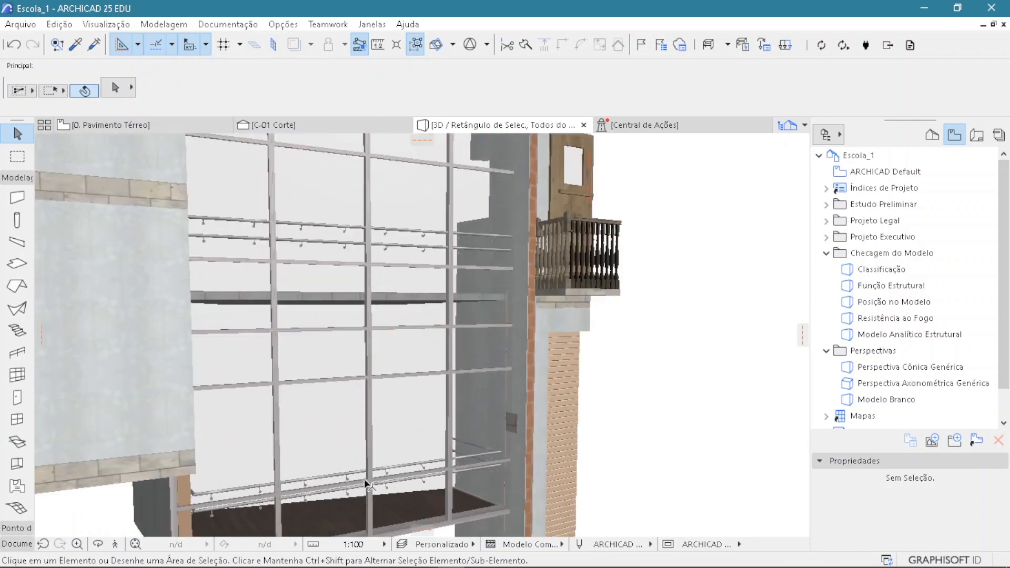
{"action": "middle_click_drag", "start_coordinate": [364, 479], "coordinate": [388, 417], "text": "shift"}
{"action": "scroll", "coordinate": [398, 467], "scroll_direction": "up", "scroll_amount": 2}
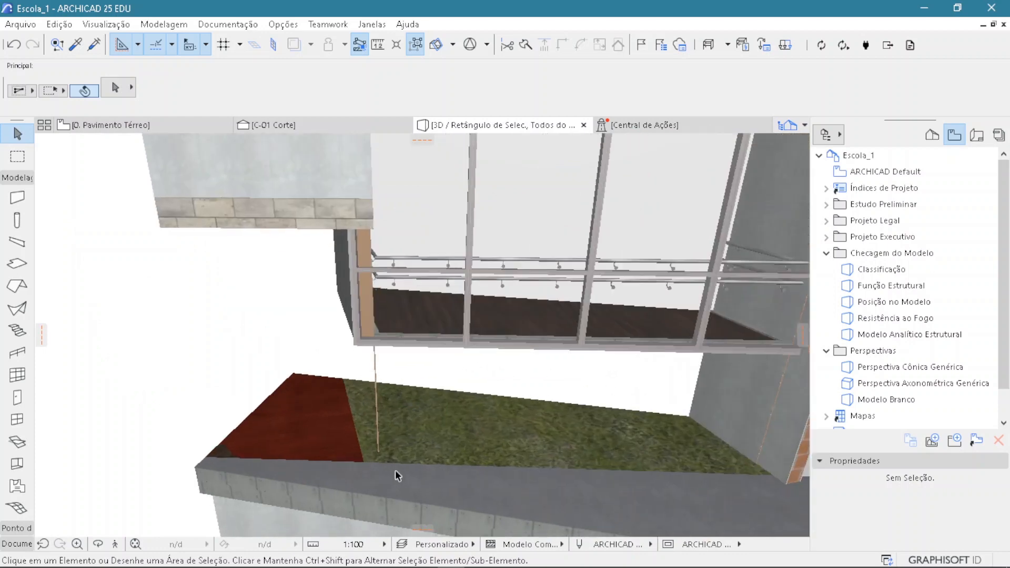
Step: Try to raise the bases of both thin end walls together to the curtain wall's lower edge, and undo that stretch
{"action": "left_click", "coordinate": [377, 417]}
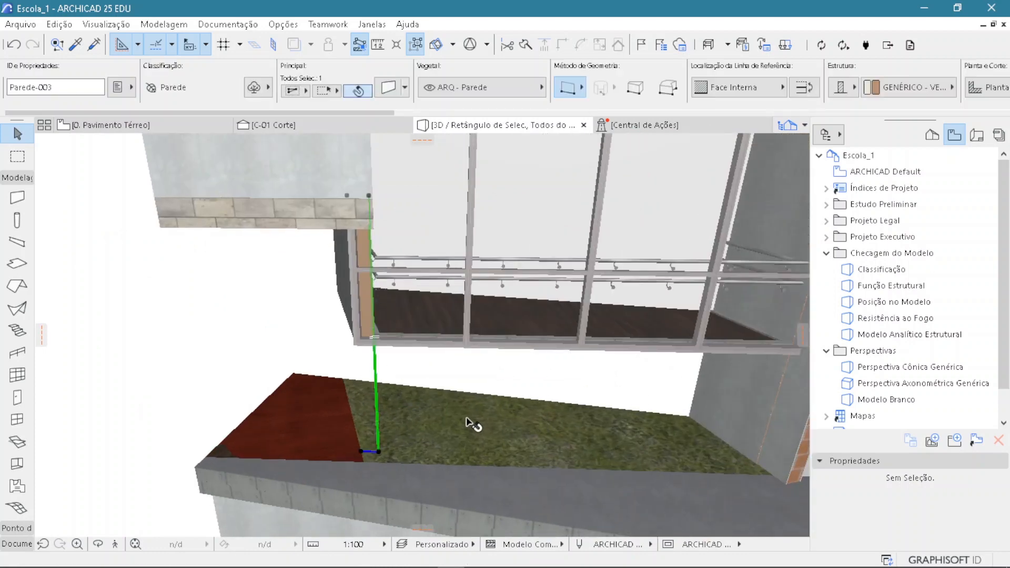
{"action": "middle_click_drag", "start_coordinate": [489, 428], "coordinate": [547, 437], "text": "shift"}
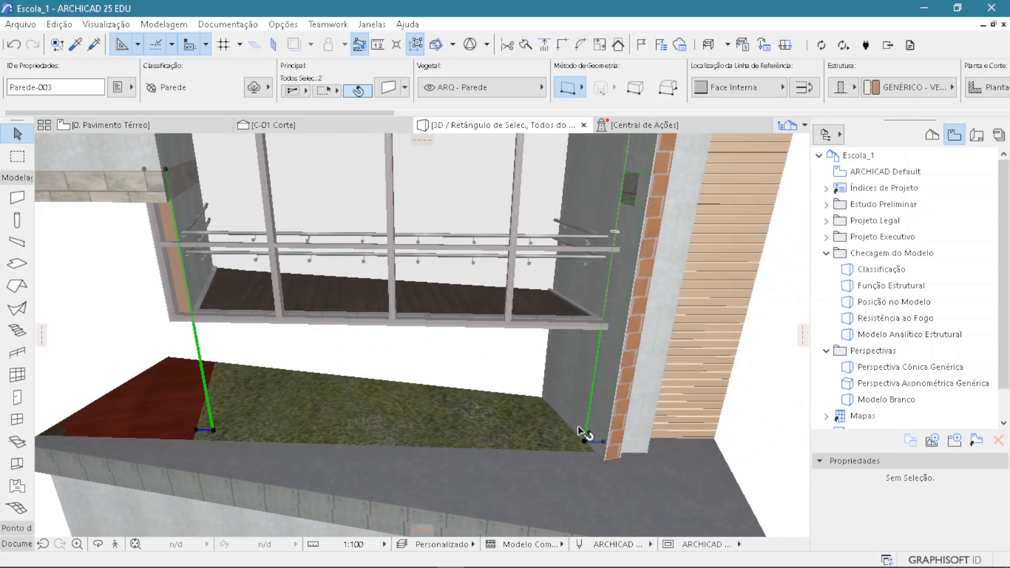
{"action": "left_click", "coordinate": [213, 433]}
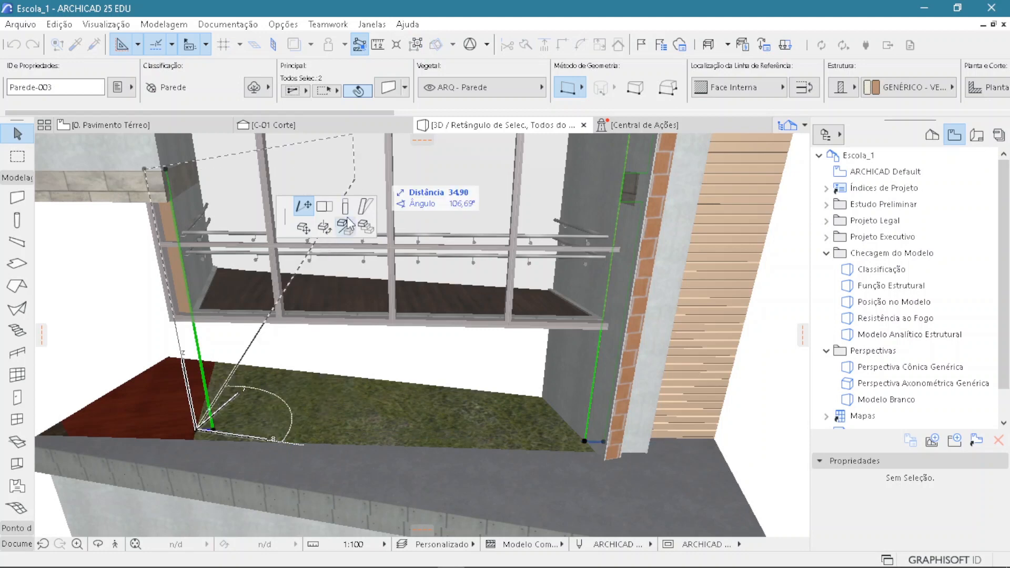
{"action": "left_click", "coordinate": [344, 205]}
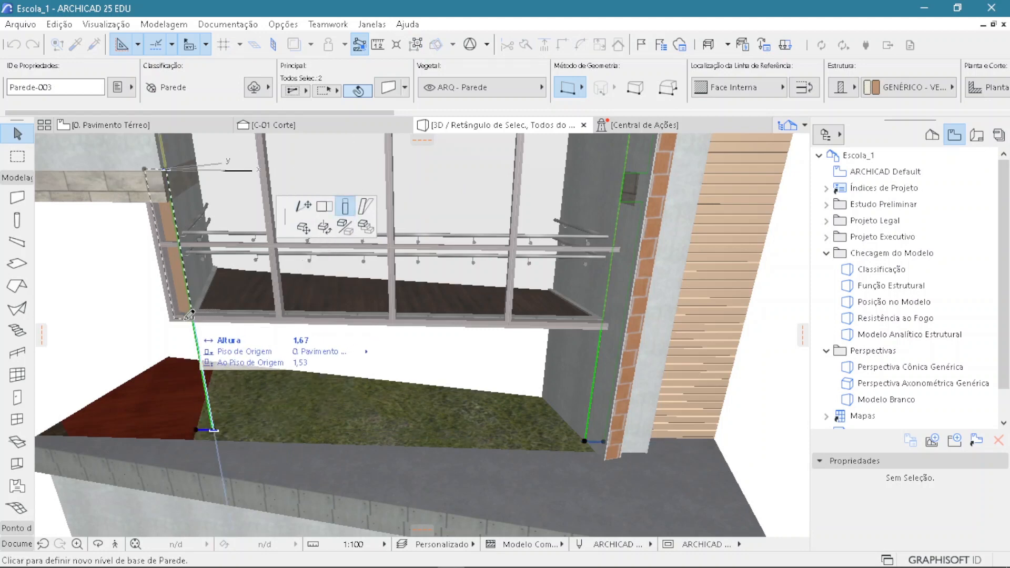
{"action": "left_click", "coordinate": [188, 314]}
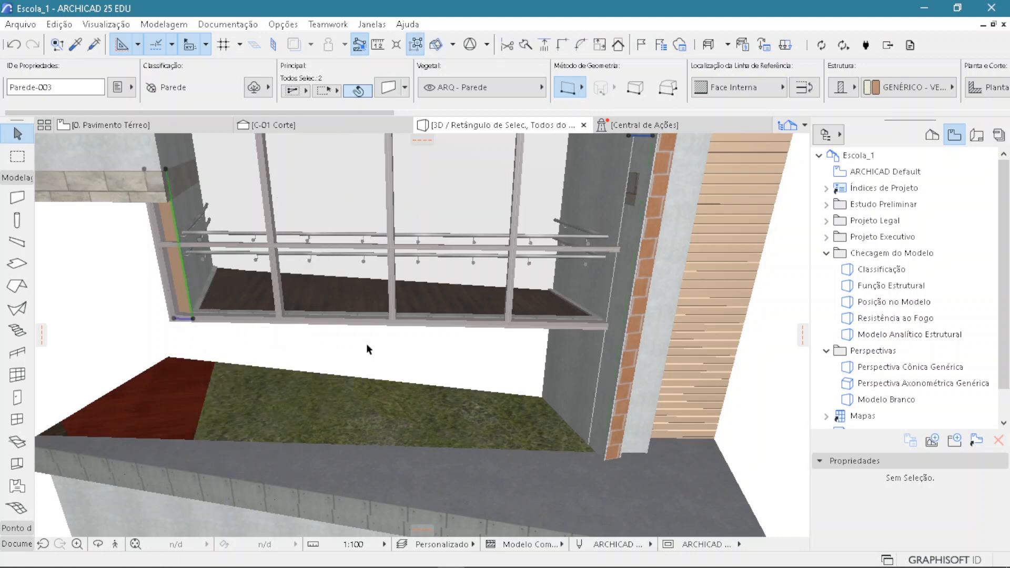
{"action": "key", "text": "Escape"}
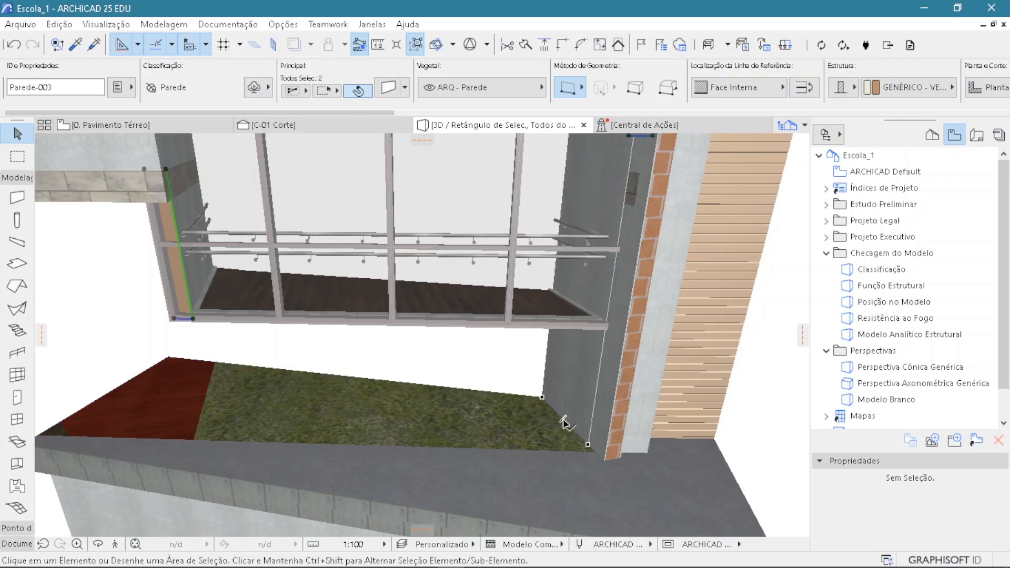
{"action": "left_click_drag", "start_coordinate": [550, 314], "coordinate": [621, 244]}
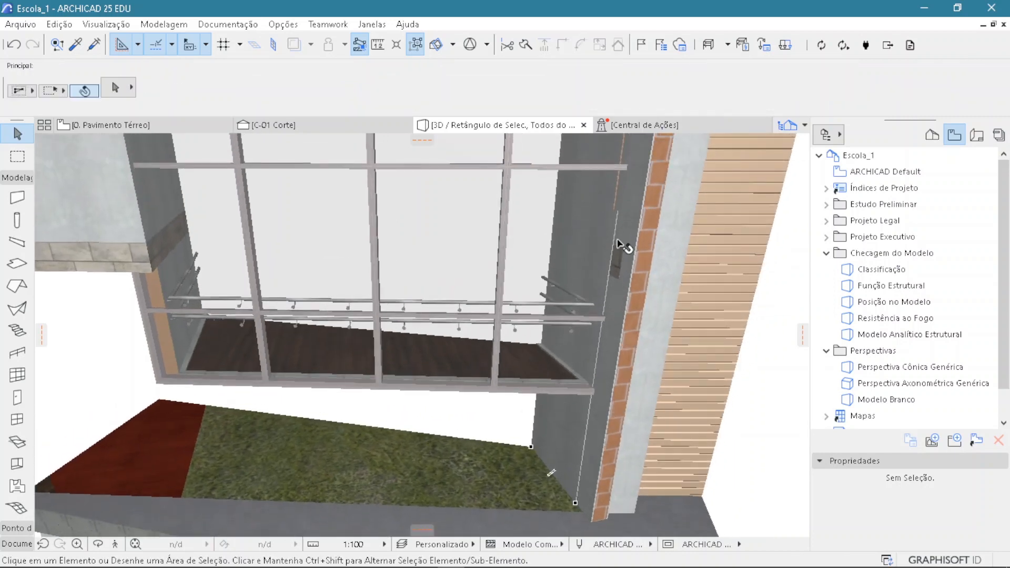
{"action": "left_click", "coordinate": [615, 210]}
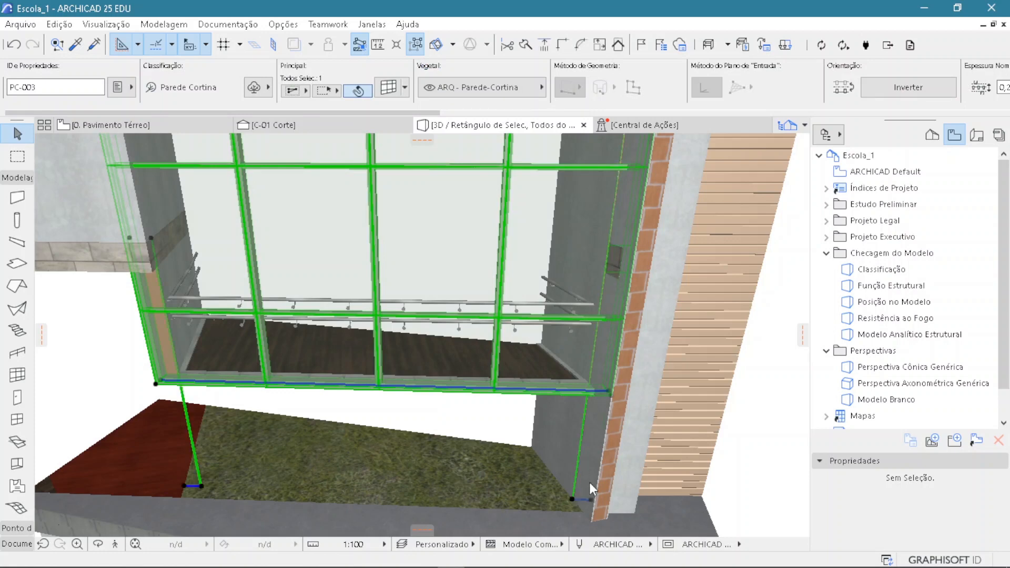
{"action": "key", "text": "ctrl+z"}
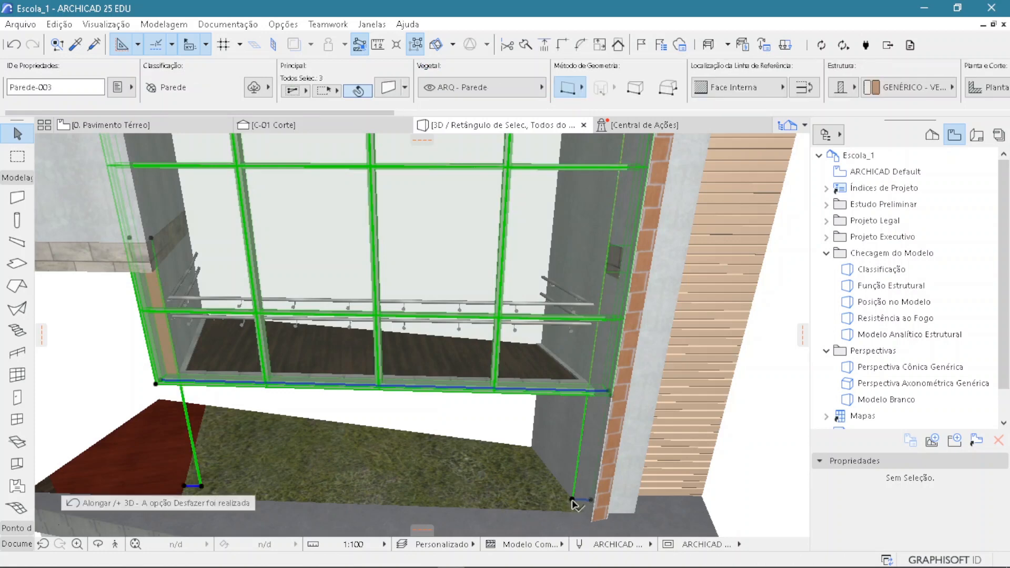
Step: Raise the base of each thin end wall individually to the curtain wall's lower edge, starting with the one beside the brick facade
{"action": "left_click", "coordinate": [572, 501]}
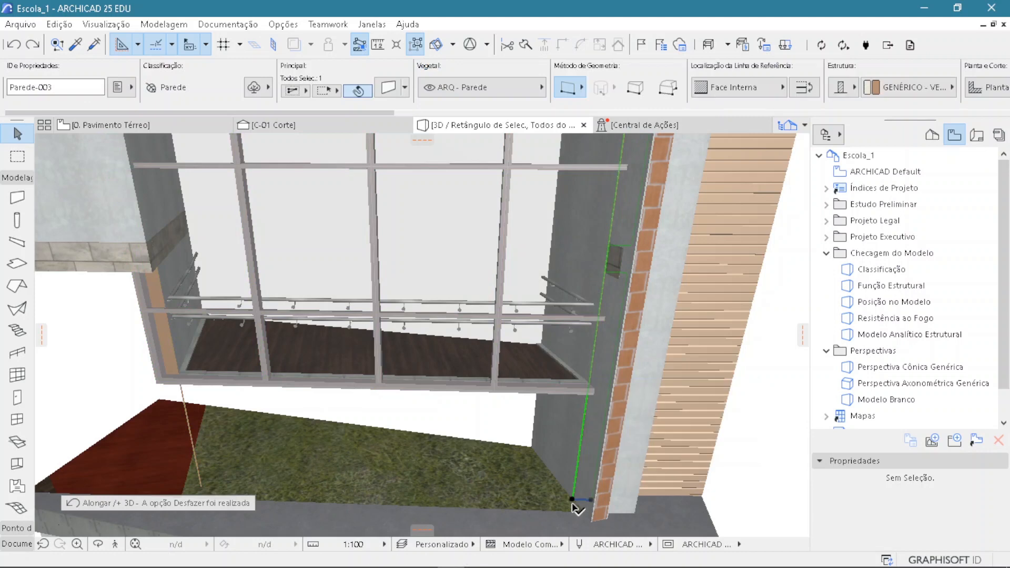
{"action": "left_click", "coordinate": [572, 501]}
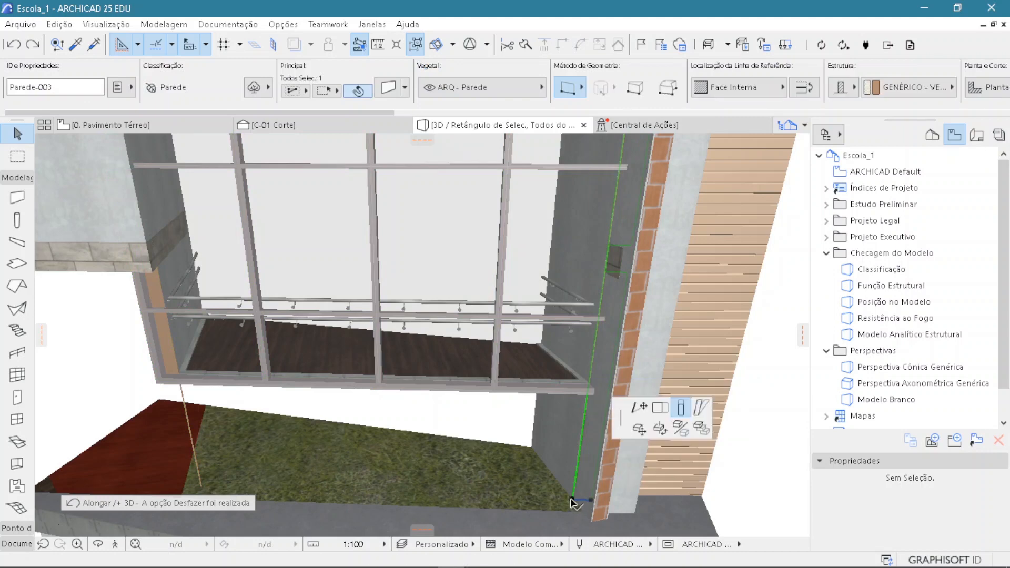
{"action": "left_click", "coordinate": [589, 387]}
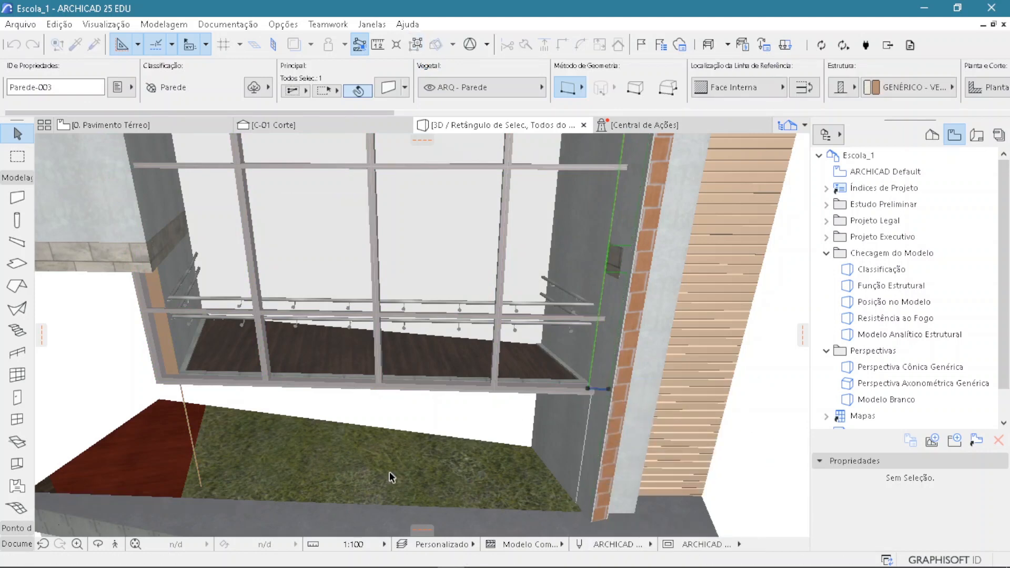
{"action": "left_click", "coordinate": [202, 488]}
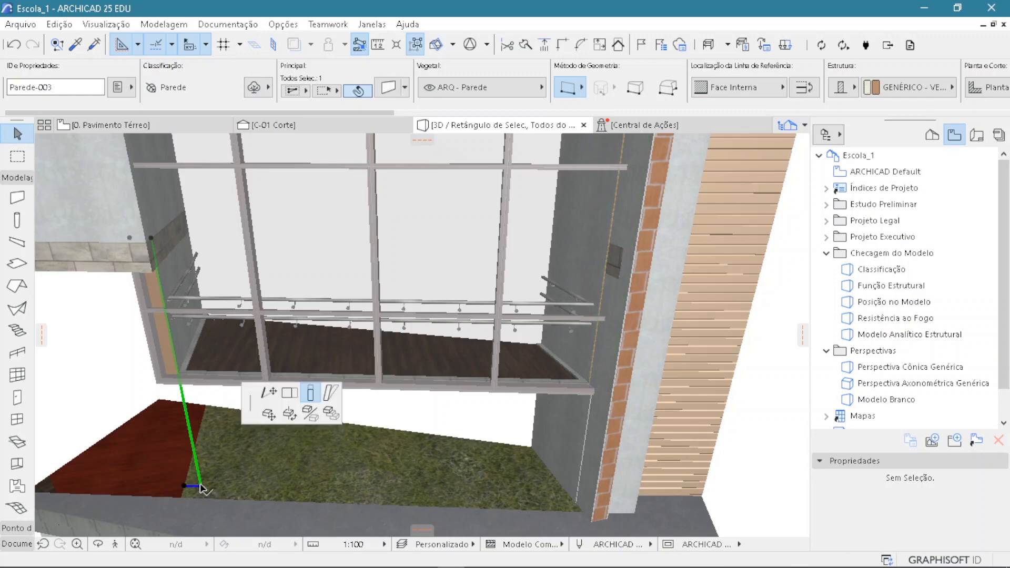
{"action": "left_click", "coordinate": [180, 376]}
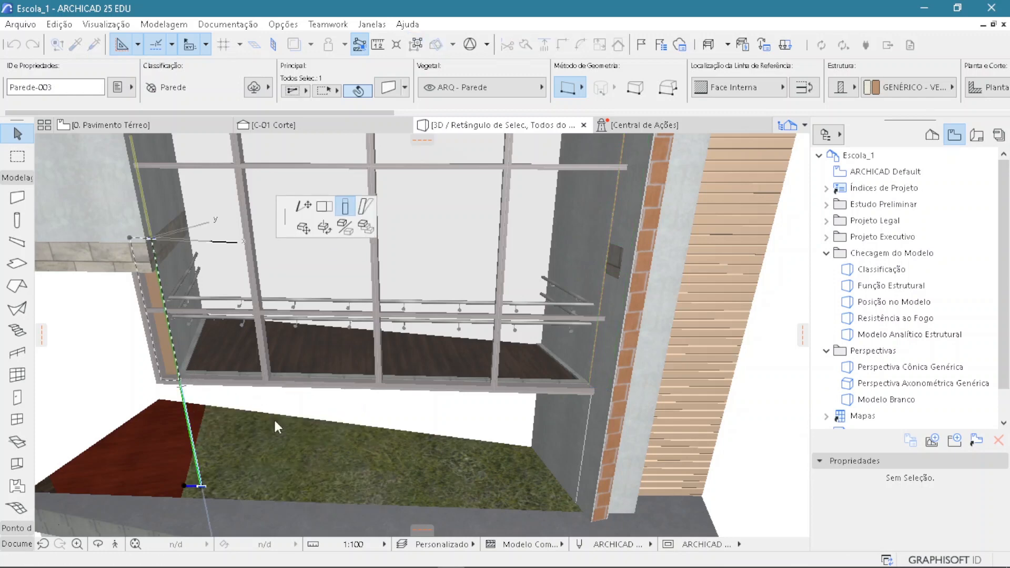
{"action": "key", "text": "Escape"}
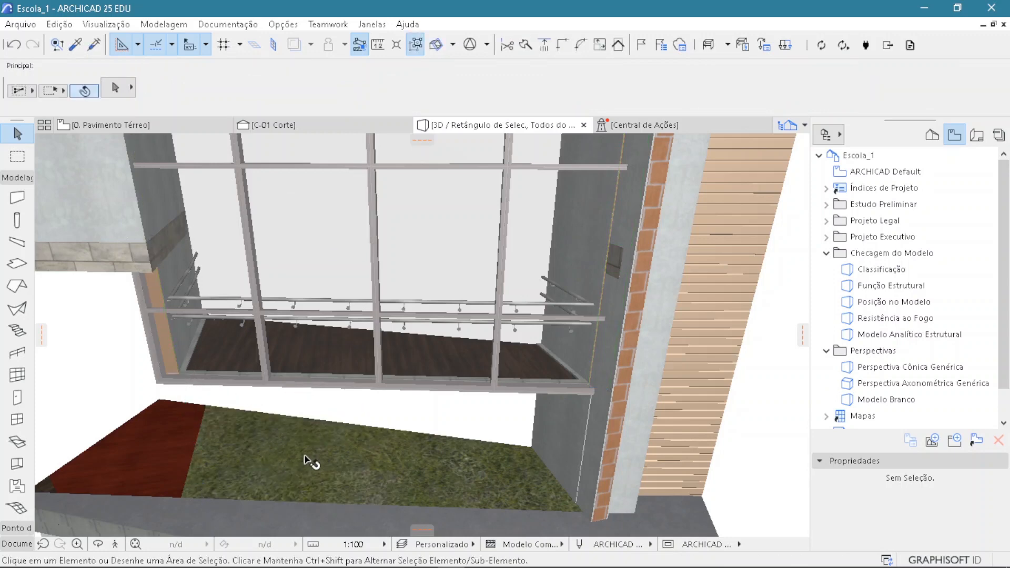
{"action": "scroll", "coordinate": [310, 462], "scroll_direction": "down", "scroll_amount": 10}
{"action": "middle_click_drag", "start_coordinate": [311, 422], "coordinate": [390, 371], "text": "shift"}
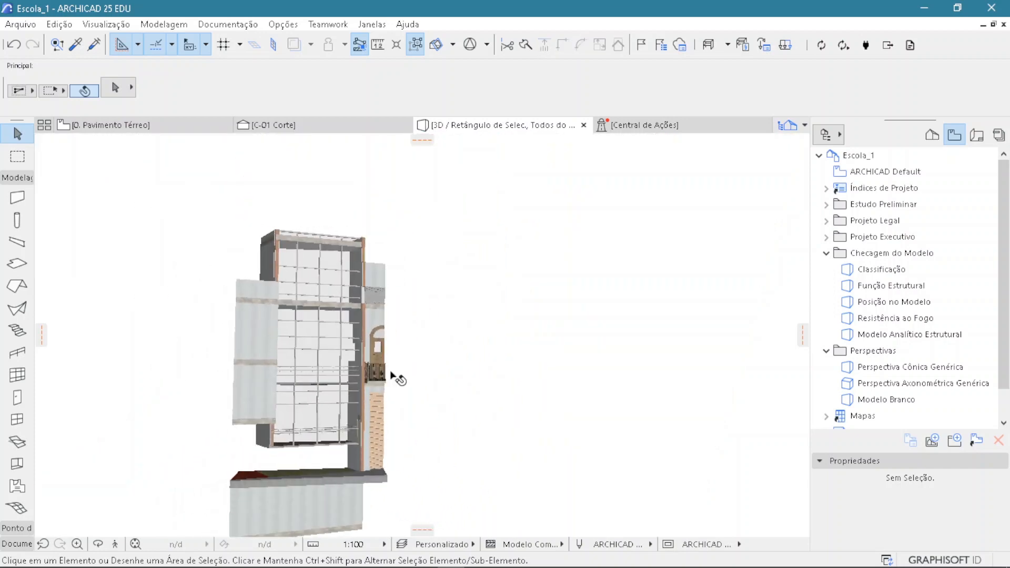
{"action": "scroll", "coordinate": [291, 421], "scroll_direction": "up", "scroll_amount": 4}
{"action": "middle_click_drag", "start_coordinate": [290, 421], "coordinate": [430, 368], "text": "shift"}
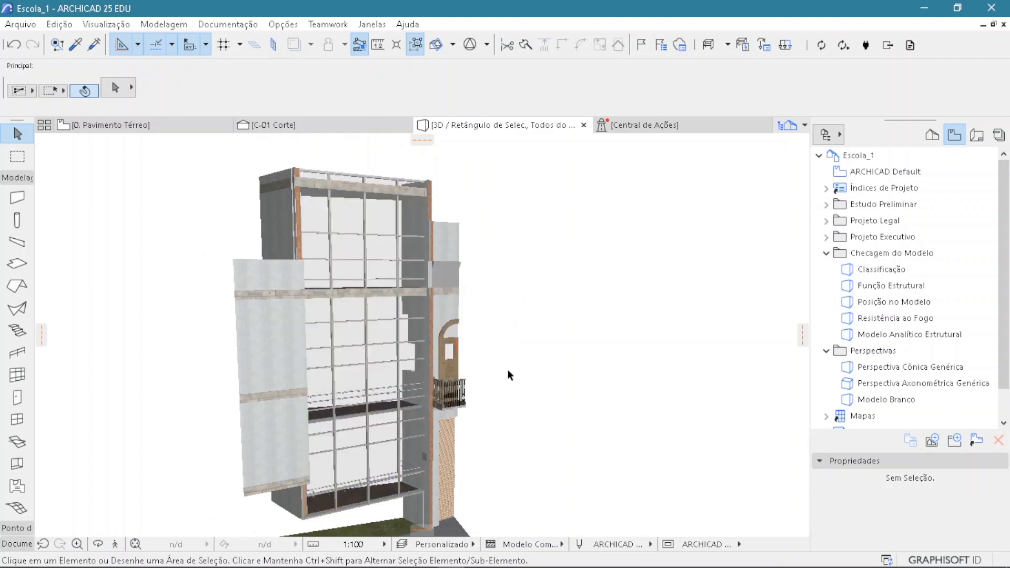
Step: Enclose the whole school building and the adjoining empty lot with a marquee on the ground-floor plan, and display that area in 3D
{"action": "key", "text": "F2"}
{"action": "scroll", "coordinate": [380, 380], "scroll_direction": "down", "scroll_amount": 7}
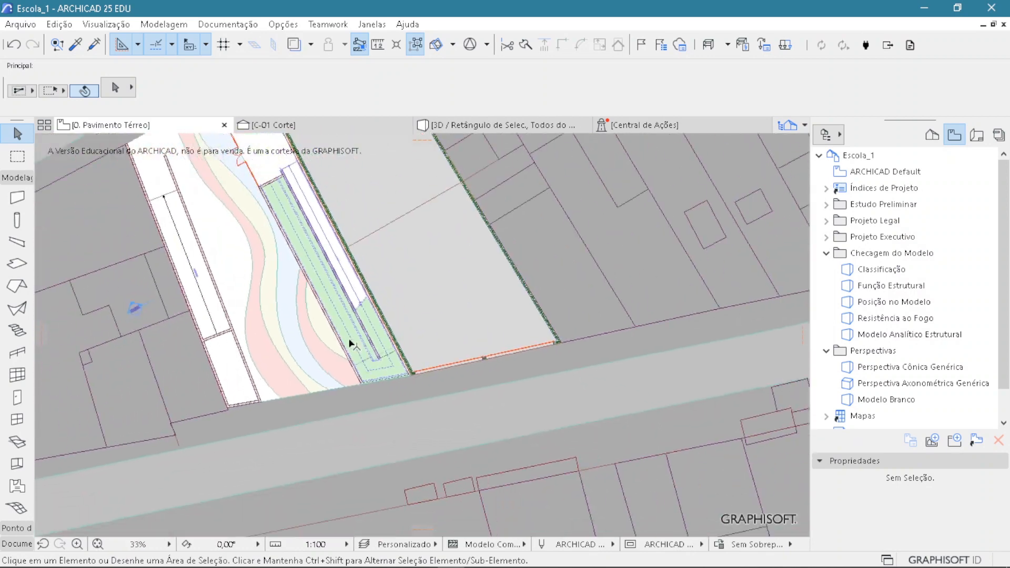
{"action": "middle_click_drag", "start_coordinate": [314, 312], "coordinate": [380, 393]}
{"action": "middle_click_drag", "start_coordinate": [336, 356], "coordinate": [411, 390]}
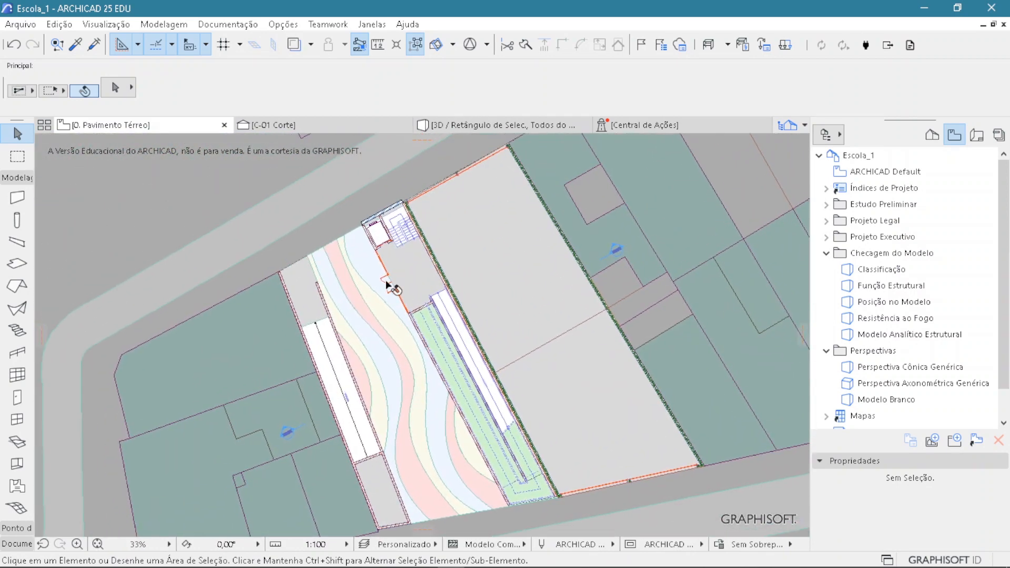
{"action": "scroll", "coordinate": [390, 284], "scroll_direction": "up", "scroll_amount": 3}
{"action": "left_click", "coordinate": [13, 158]}
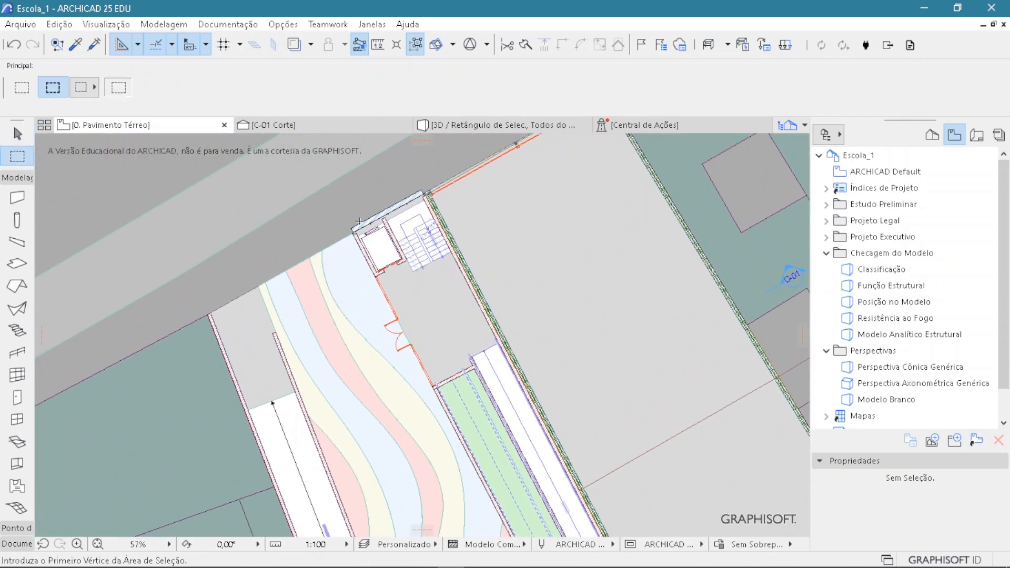
{"action": "scroll", "coordinate": [359, 221], "scroll_direction": "down", "scroll_amount": 4}
{"action": "left_click", "coordinate": [331, 198]}
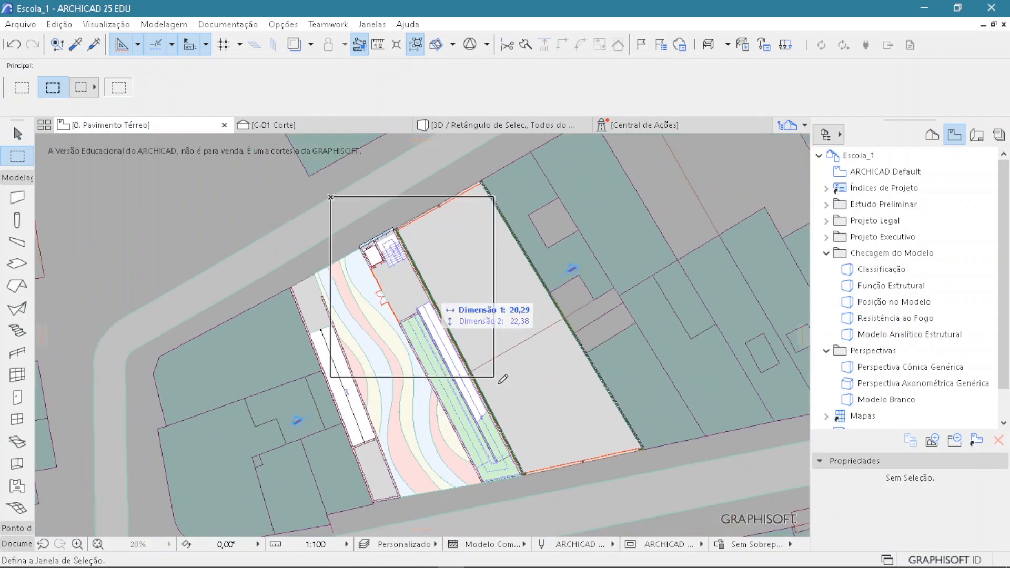
{"action": "left_click", "coordinate": [661, 514]}
{"action": "key", "text": "F5"}
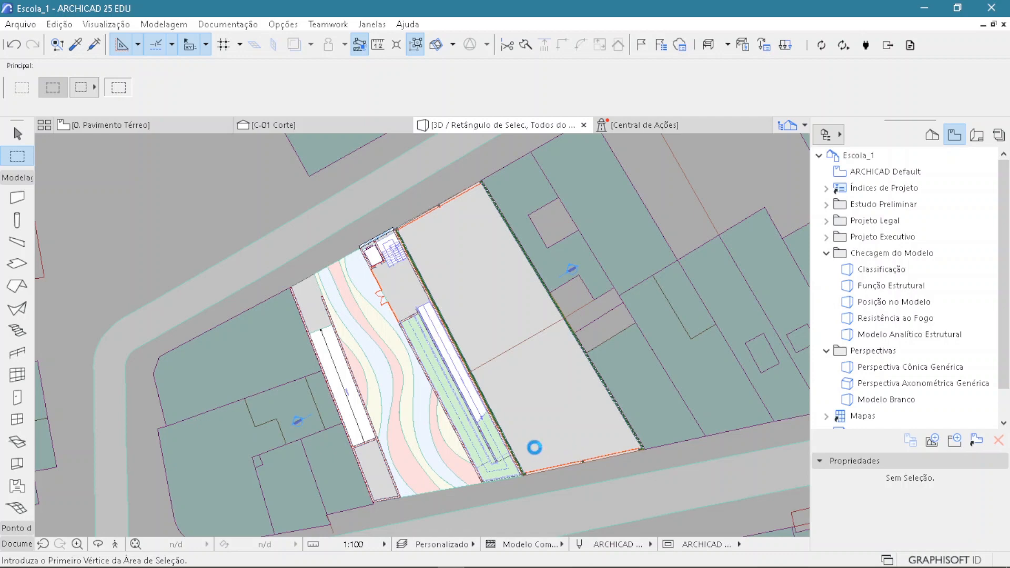
Step: Examine the glazed elevator and stair block from the street, checking how its curtain wall fits between the neighbouring facades
{"action": "scroll", "coordinate": [443, 421], "scroll_direction": "down", "scroll_amount": 3}
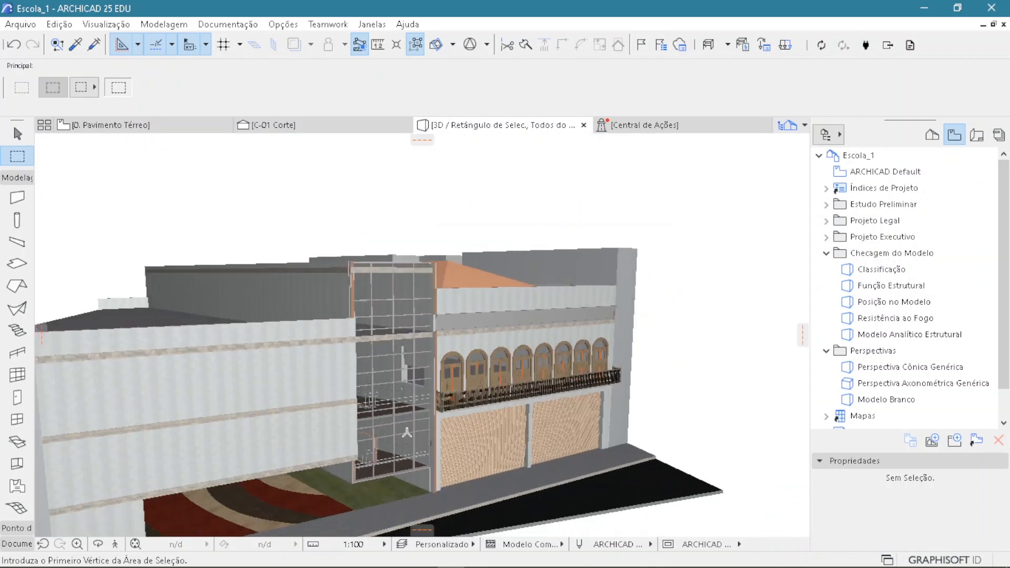
{"action": "middle_click_drag", "start_coordinate": [443, 422], "coordinate": [232, 411], "text": "shift"}
{"action": "scroll", "coordinate": [386, 444], "scroll_direction": "up", "scroll_amount": 2}
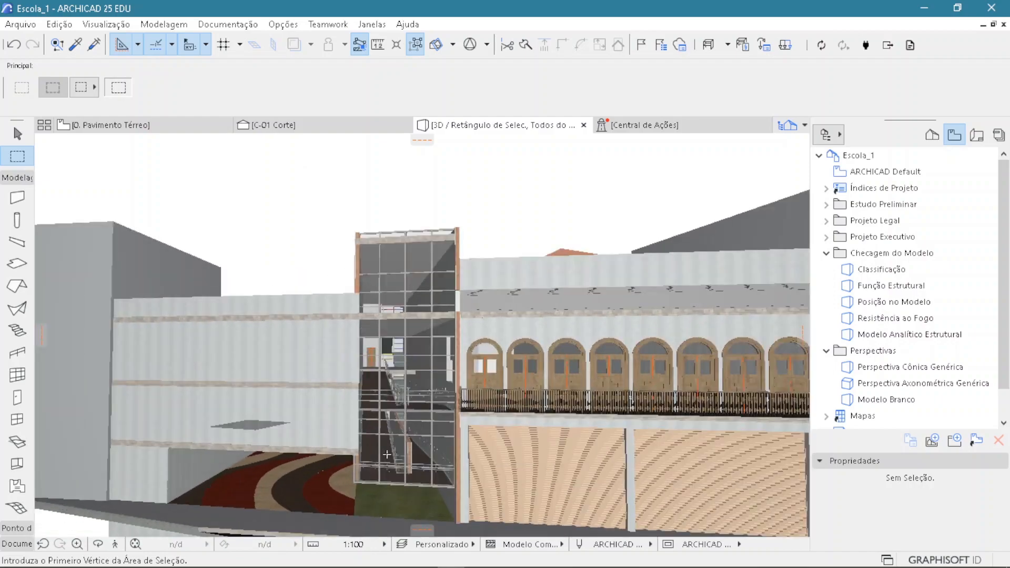
{"action": "middle_click_drag", "start_coordinate": [395, 451], "coordinate": [300, 459]}
{"action": "scroll", "coordinate": [304, 461], "scroll_direction": "up", "scroll_amount": 1}
{"action": "scroll", "coordinate": [299, 370], "scroll_direction": "up", "scroll_amount": 1}
{"action": "scroll", "coordinate": [300, 370], "scroll_direction": "down", "scroll_amount": 3}
Step: Inspect the opposite facade from above, checking the coloured horizontal louvres against the adjoining walls and floors
{"action": "middle_click_drag", "start_coordinate": [299, 370], "coordinate": [667, 365], "text": "shift"}
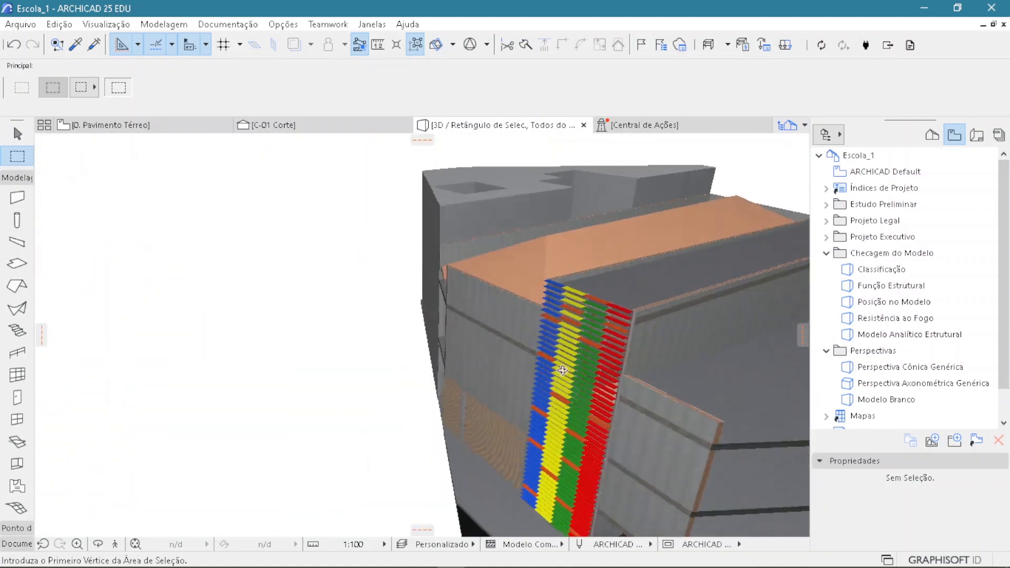
{"action": "scroll", "coordinate": [603, 385], "scroll_direction": "up", "scroll_amount": 1}
{"action": "middle_click_drag", "start_coordinate": [603, 385], "coordinate": [350, 289], "text": "shift"}
{"action": "middle_click_drag", "start_coordinate": [477, 378], "coordinate": [443, 405], "text": "shift"}
{"action": "key", "text": "Escape"}
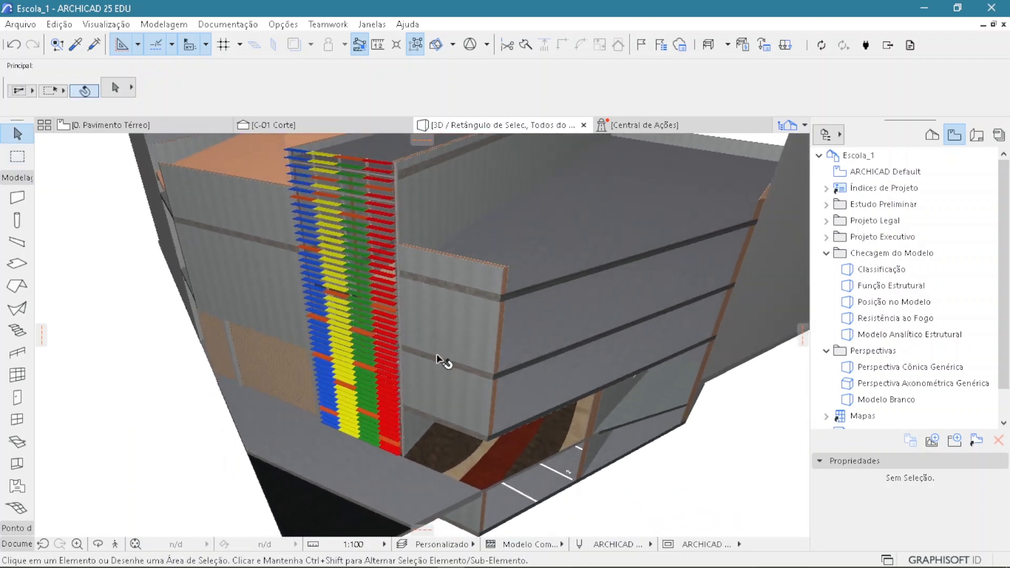
{"action": "middle_click_drag", "start_coordinate": [426, 363], "coordinate": [420, 374], "text": "shift"}
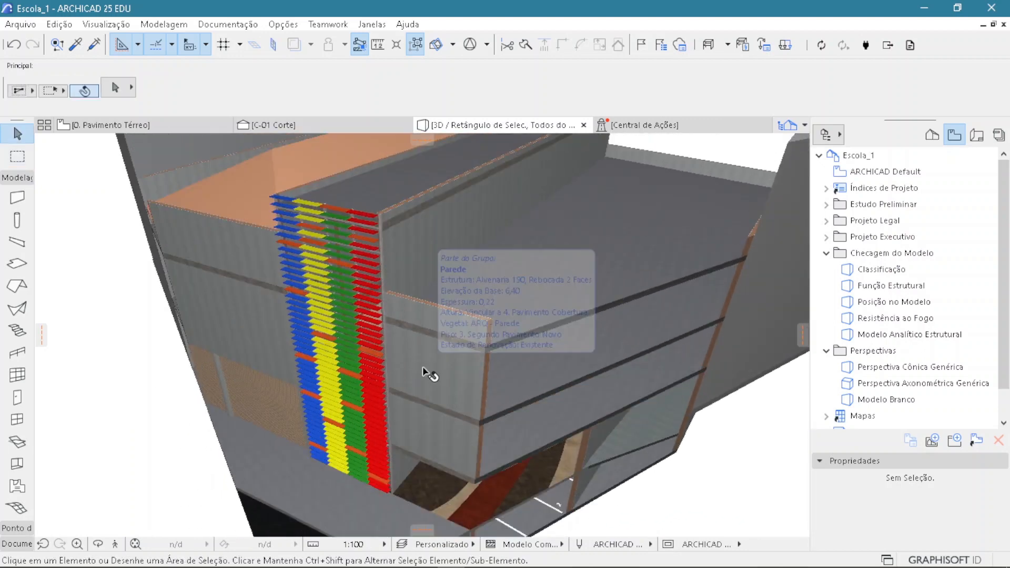